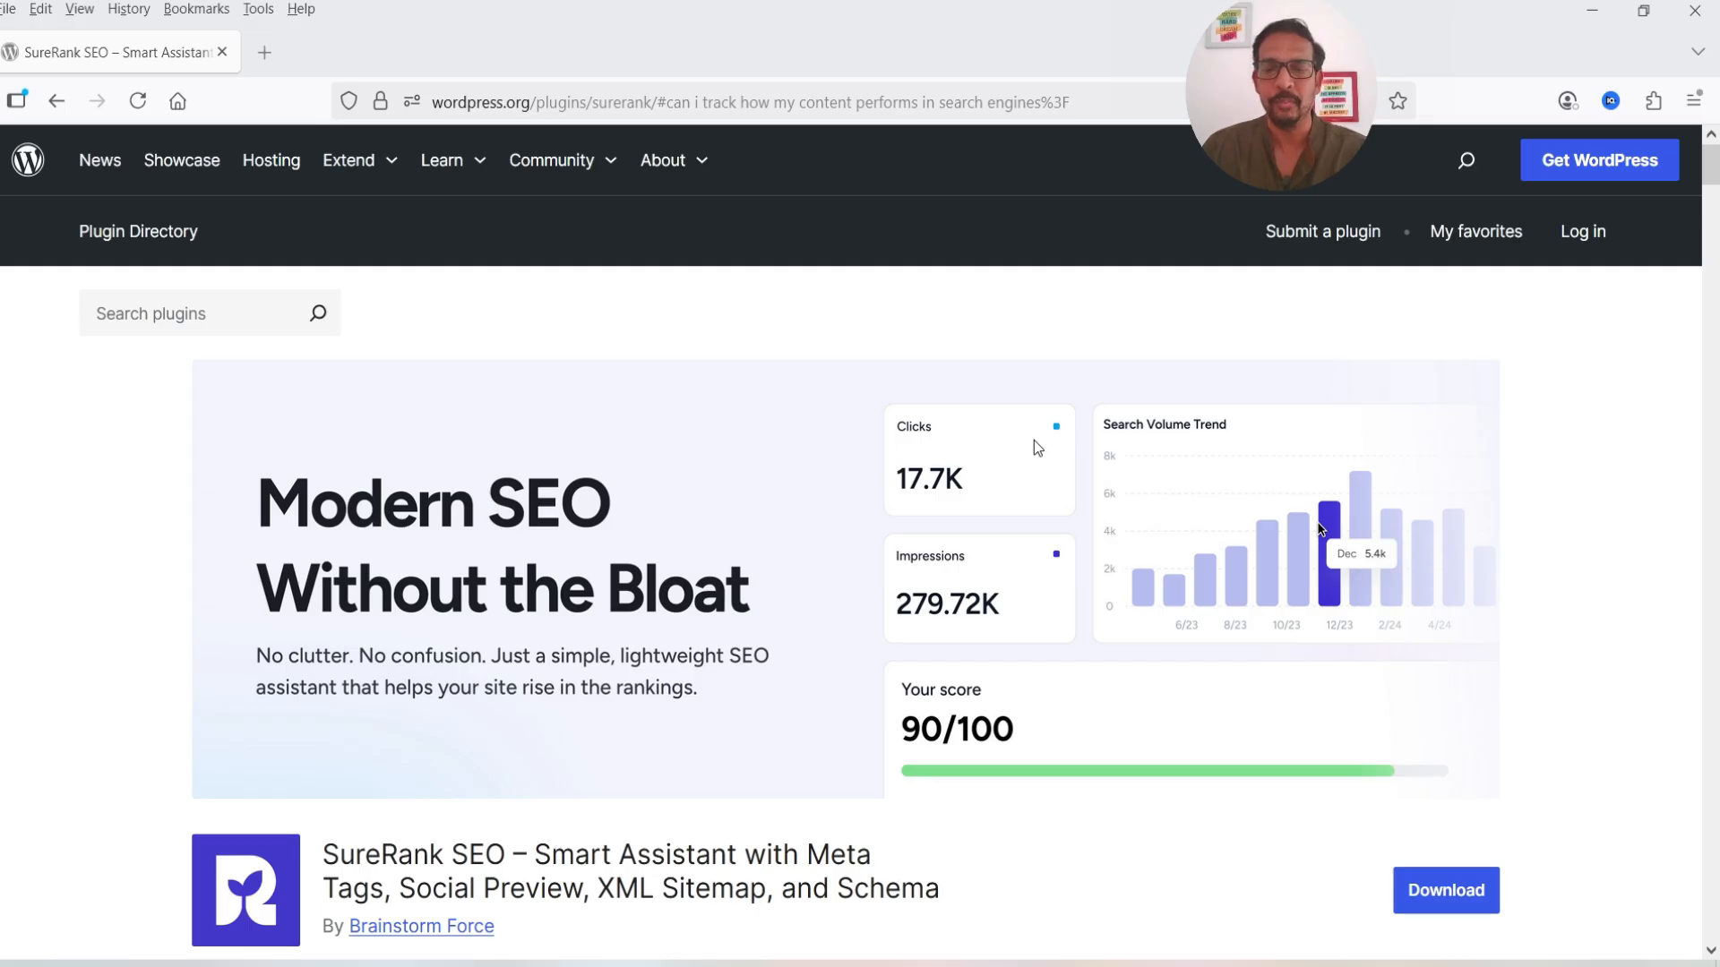
- Scroll down through the SureRank plugin page, then back up toward the top
{"action": "scroll", "coordinate": [1037, 446], "scroll_direction": "down", "scroll_amount": 8}
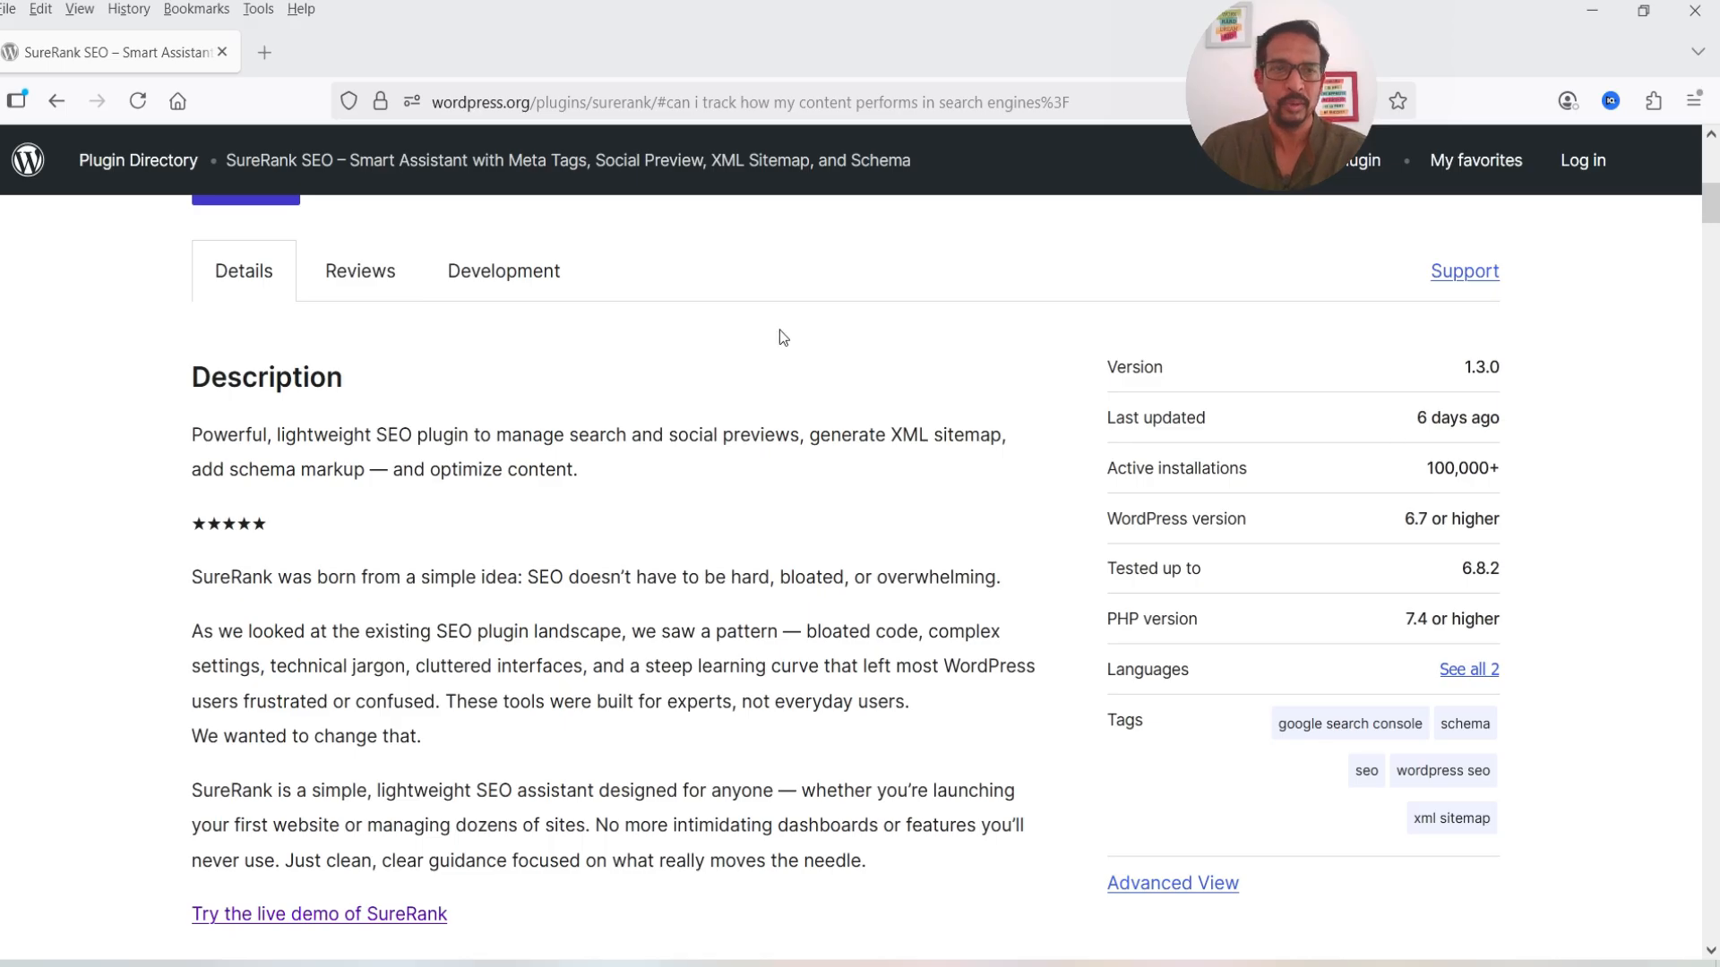
{"action": "scroll", "coordinate": [749, 443], "scroll_direction": "down", "scroll_amount": 10}
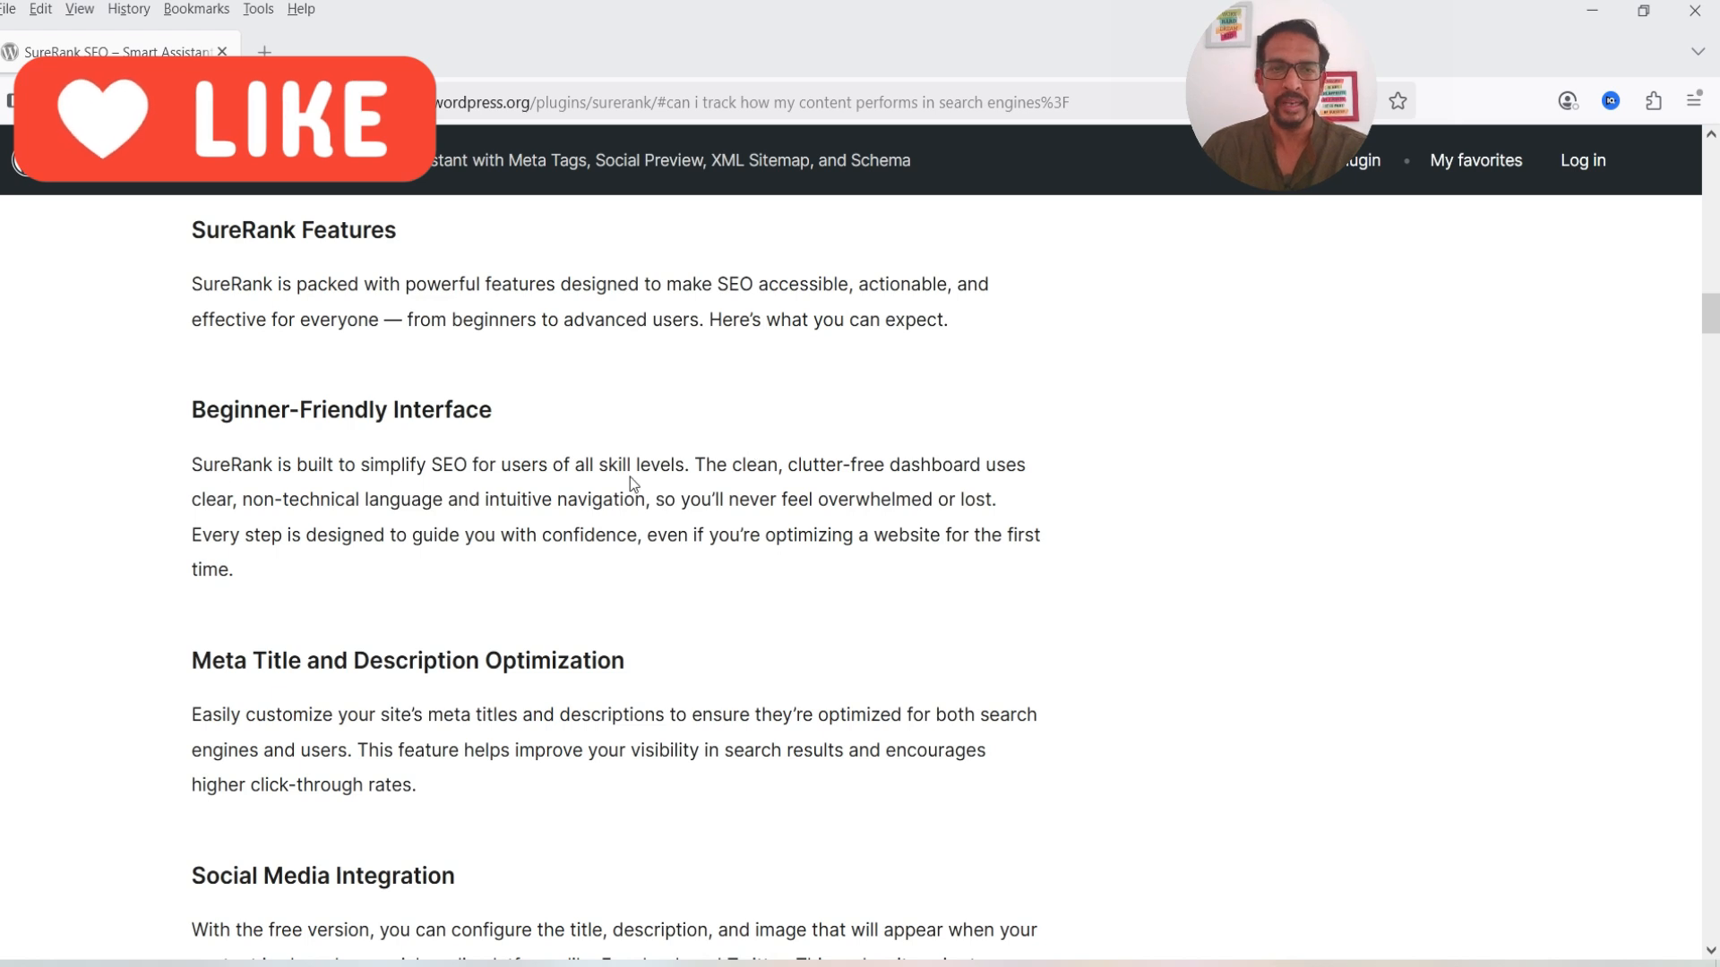
{"action": "scroll", "coordinate": [641, 466], "scroll_direction": "down", "scroll_amount": 4}
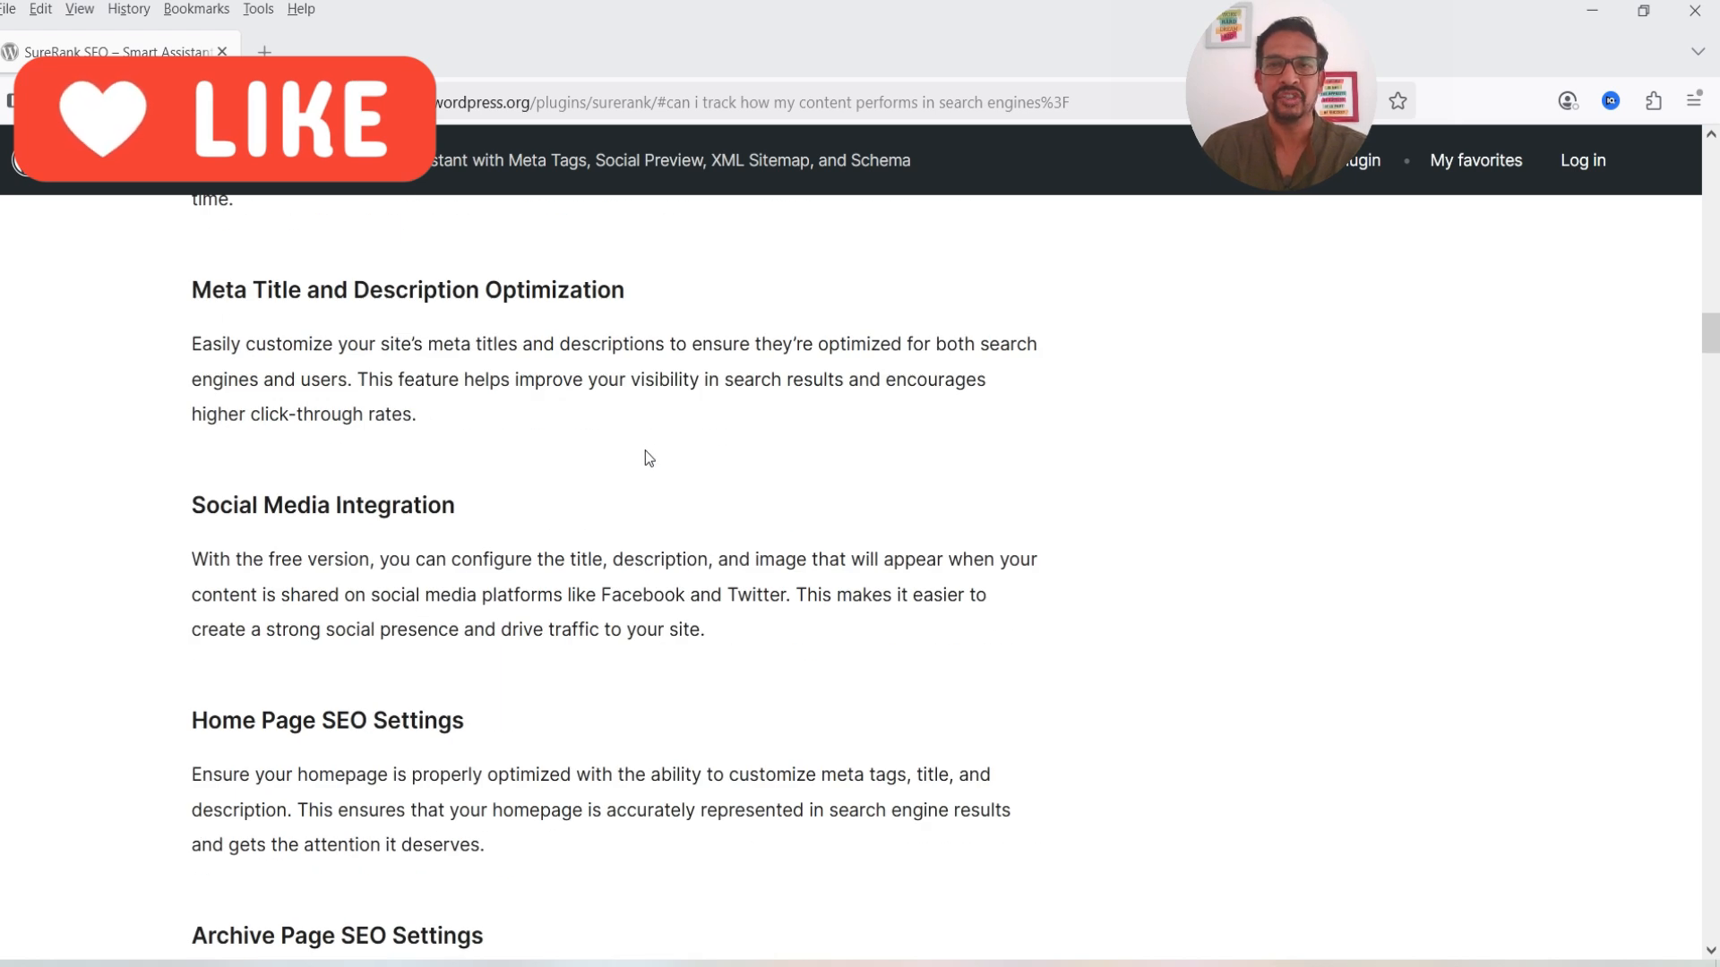
{"action": "scroll", "coordinate": [662, 446], "scroll_direction": "down", "scroll_amount": 1}
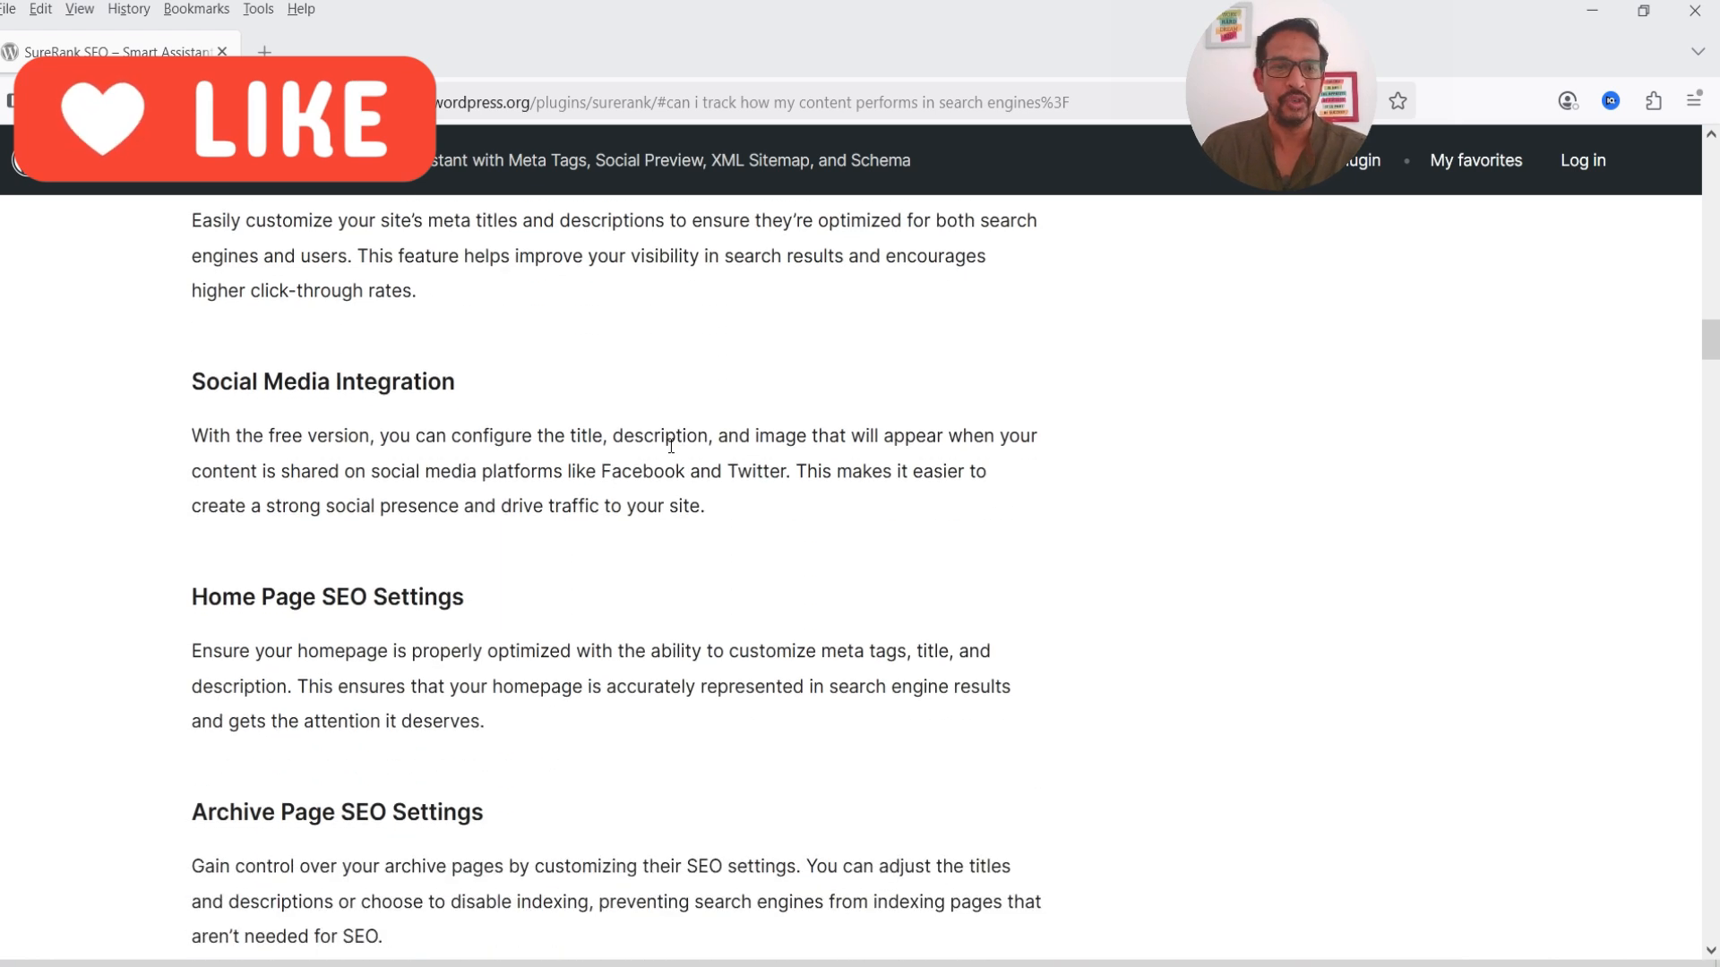
{"action": "scroll", "coordinate": [670, 445], "scroll_direction": "down", "scroll_amount": 4}
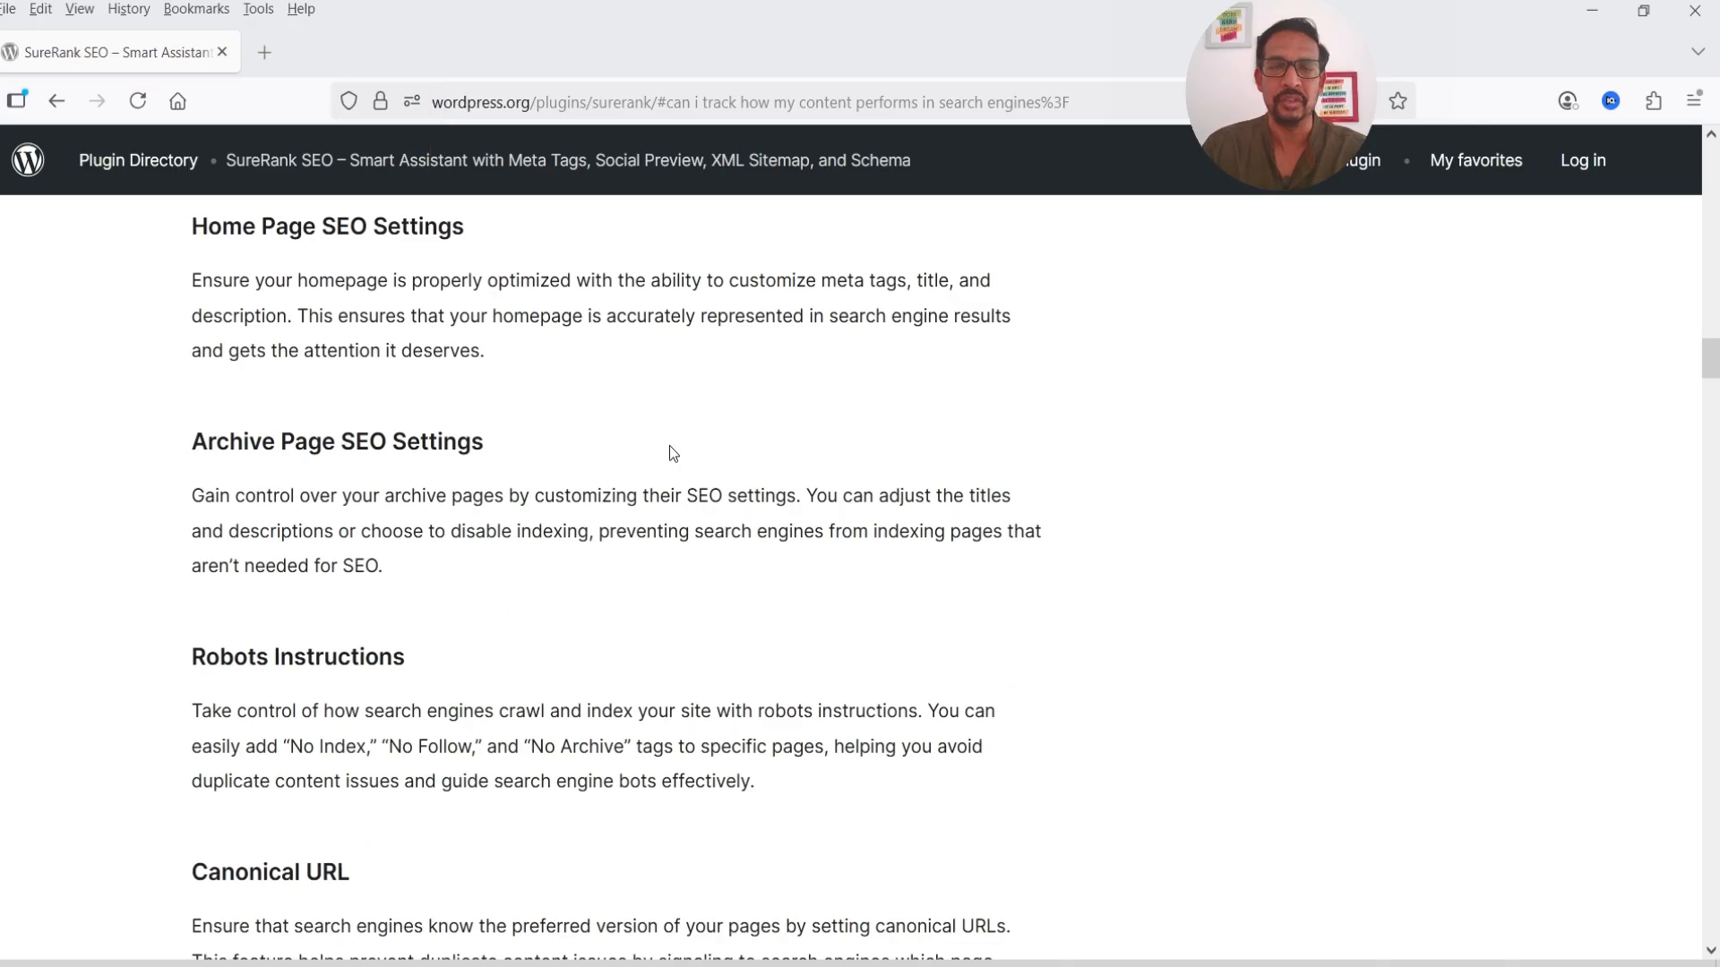
{"action": "scroll", "coordinate": [669, 444], "scroll_direction": "down", "scroll_amount": 2}
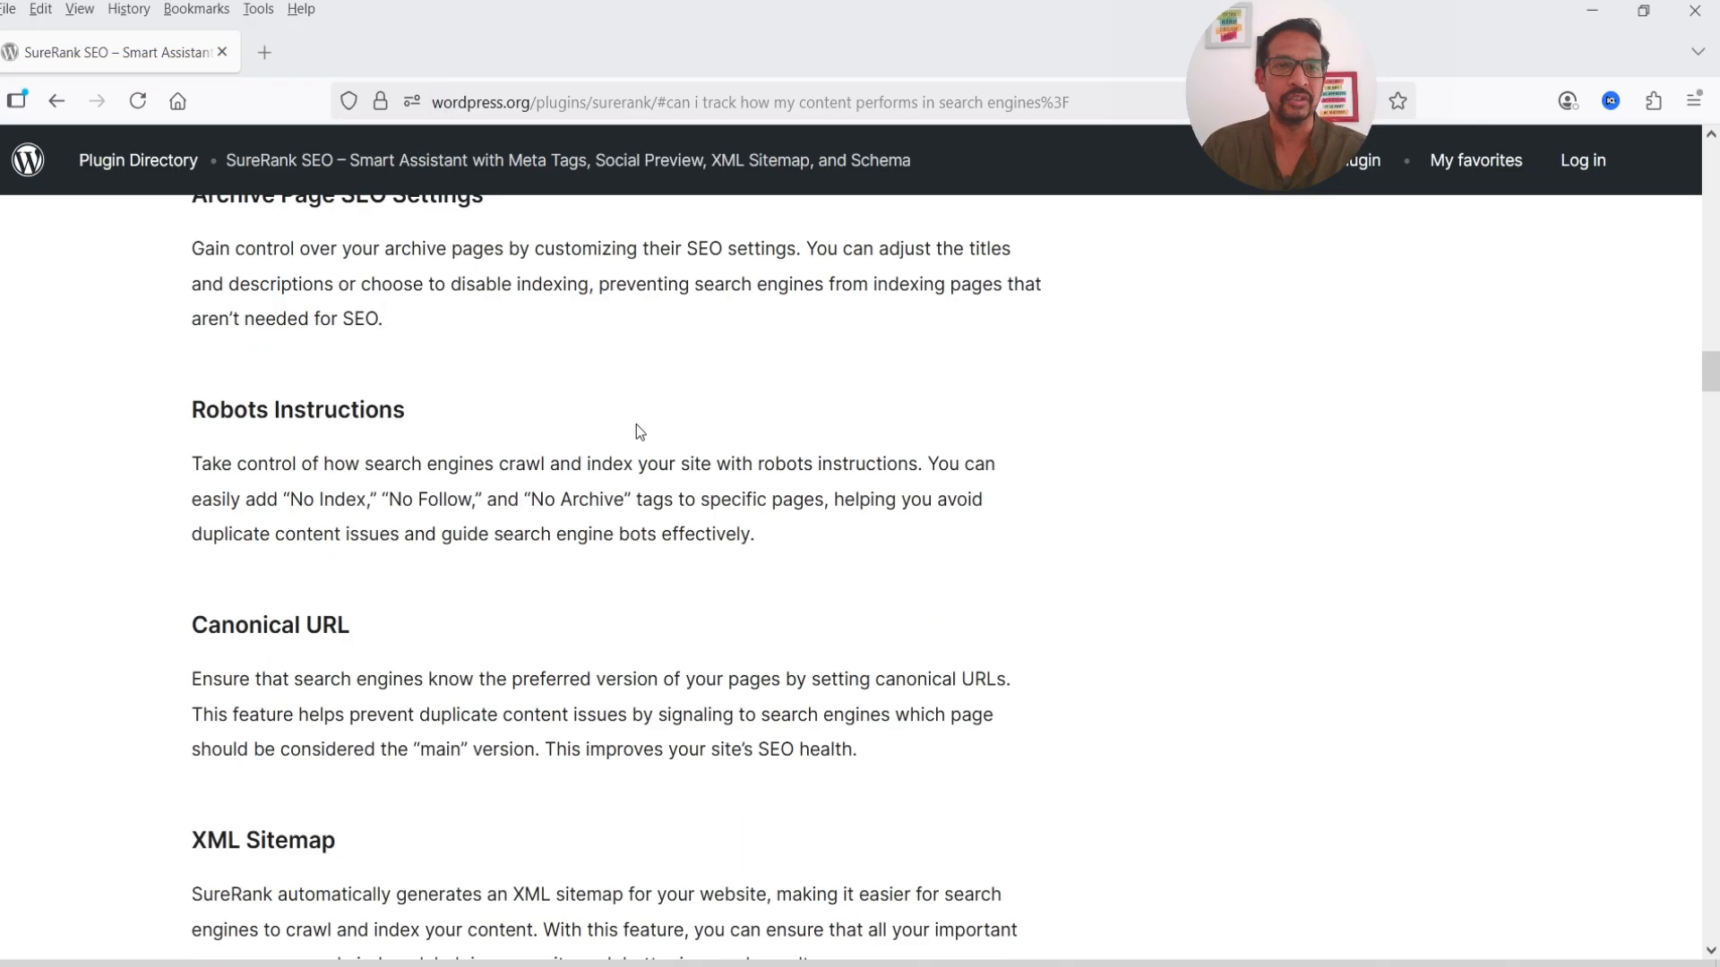
{"action": "scroll", "coordinate": [587, 461], "scroll_direction": "down", "scroll_amount": 3}
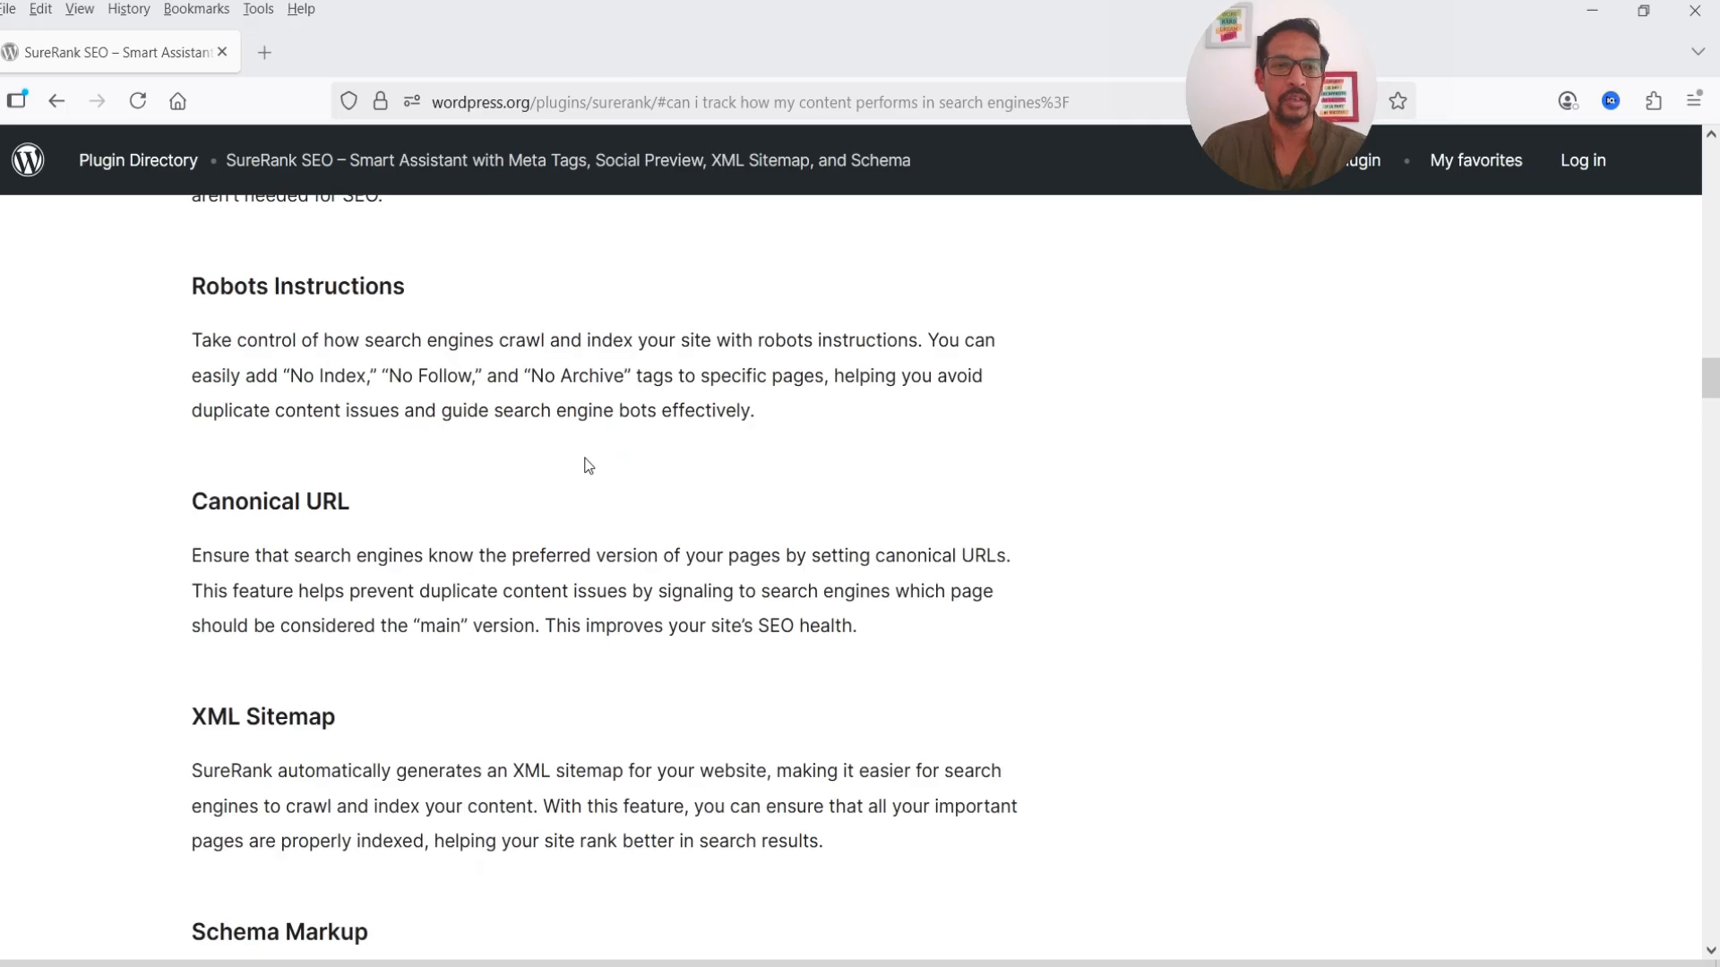
{"action": "scroll", "coordinate": [590, 471], "scroll_direction": "down", "scroll_amount": 3}
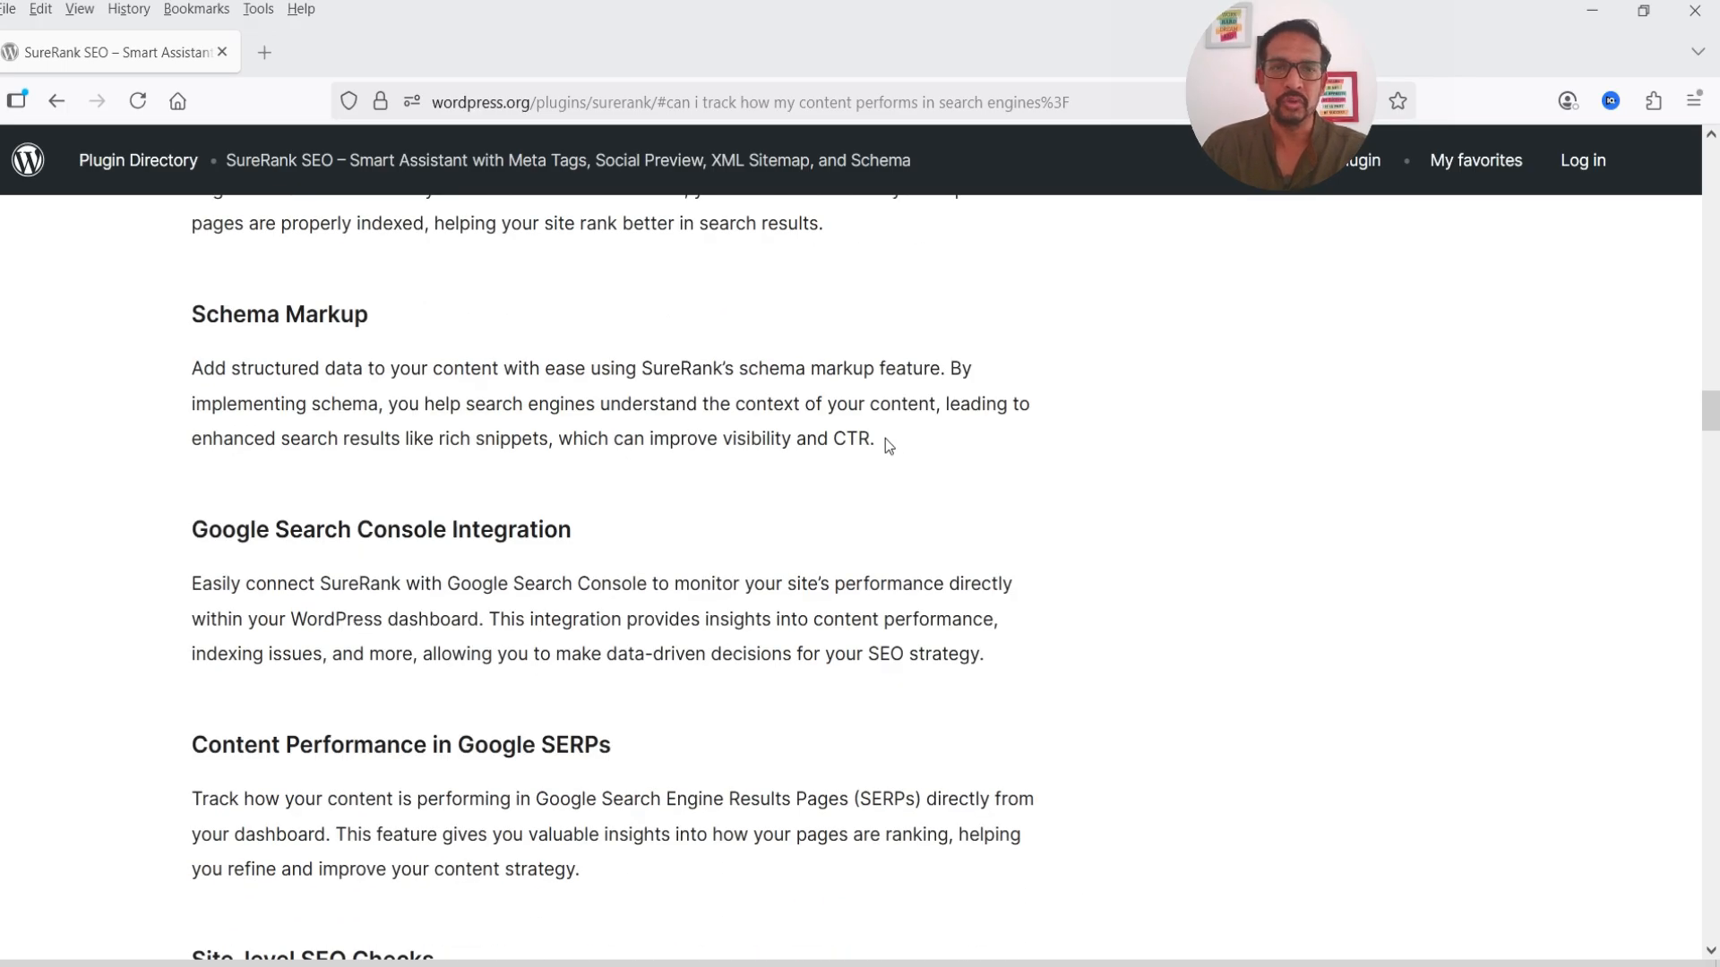
{"action": "scroll", "coordinate": [885, 439], "scroll_direction": "down", "scroll_amount": 5}
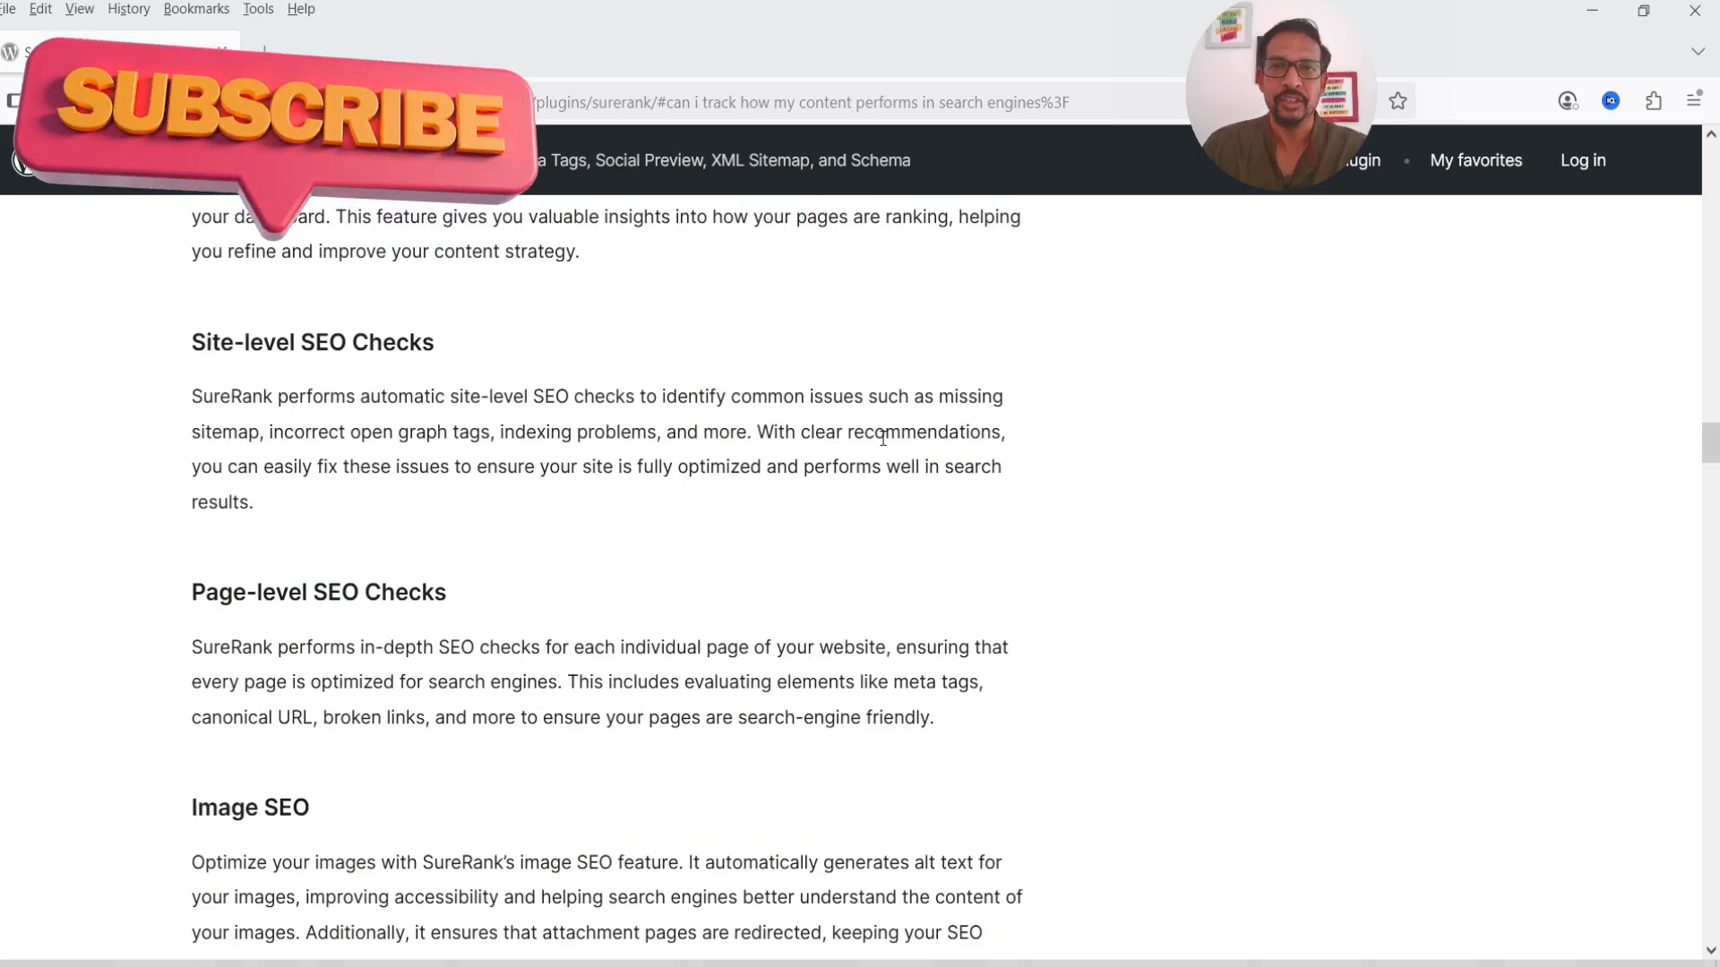
{"action": "scroll", "coordinate": [882, 439], "scroll_direction": "down", "scroll_amount": 2}
{"action": "scroll", "coordinate": [882, 439], "scroll_direction": "down", "scroll_amount": 1}
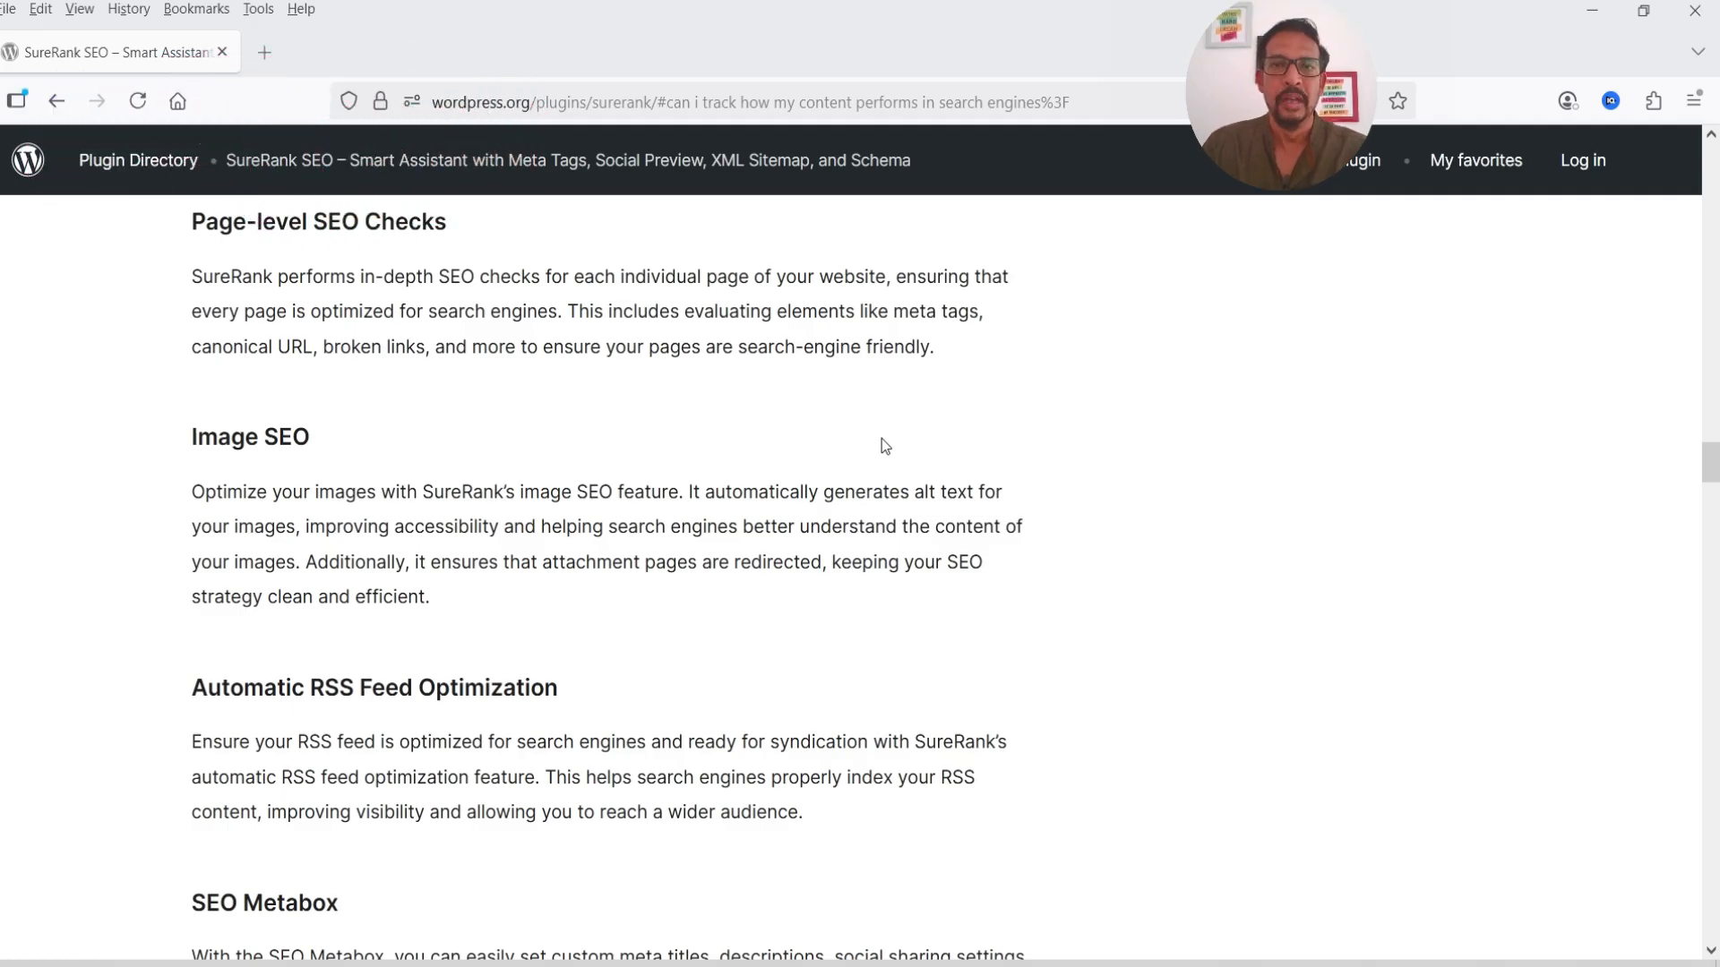
{"action": "scroll", "coordinate": [883, 445], "scroll_direction": "up", "scroll_amount": 20}
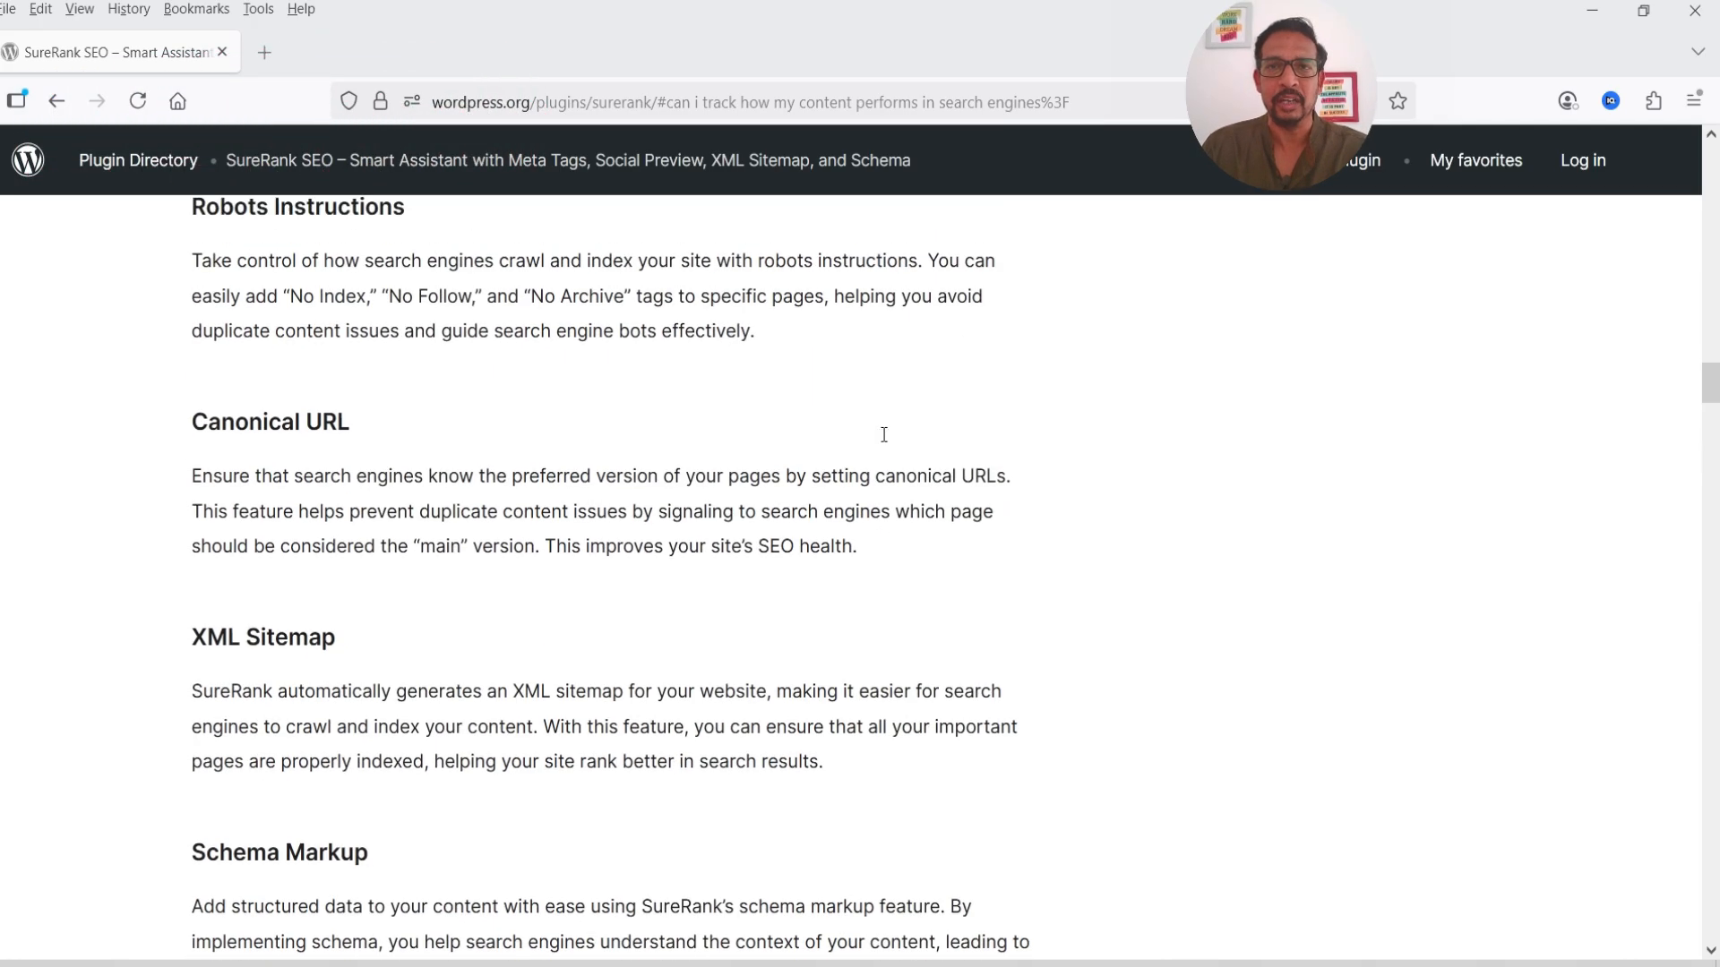
{"action": "scroll", "coordinate": [878, 445], "scroll_direction": "up", "scroll_amount": 10}
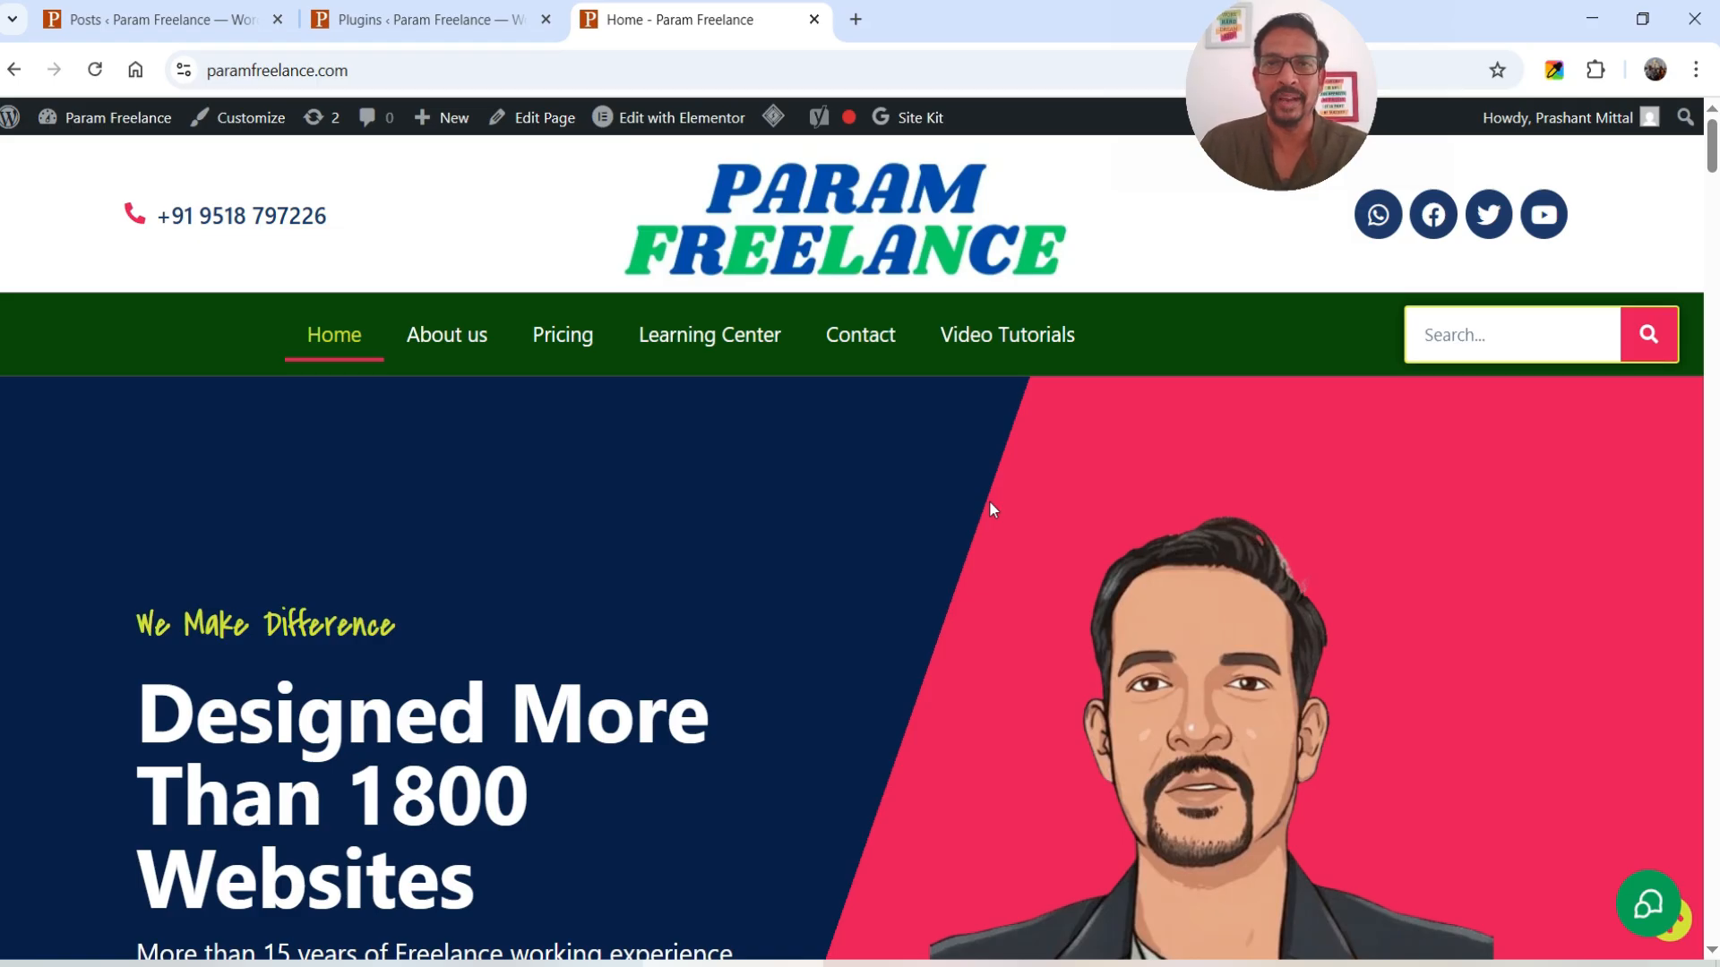
- Look over the installed plugins, then scroll through All Posts with their SEO titles and descriptions
{"action": "left_click", "coordinate": [358, 20]}
{"action": "scroll", "coordinate": [706, 381], "scroll_direction": "down", "scroll_amount": 8}
{"action": "scroll", "coordinate": [706, 380], "scroll_direction": "down", "scroll_amount": 4}
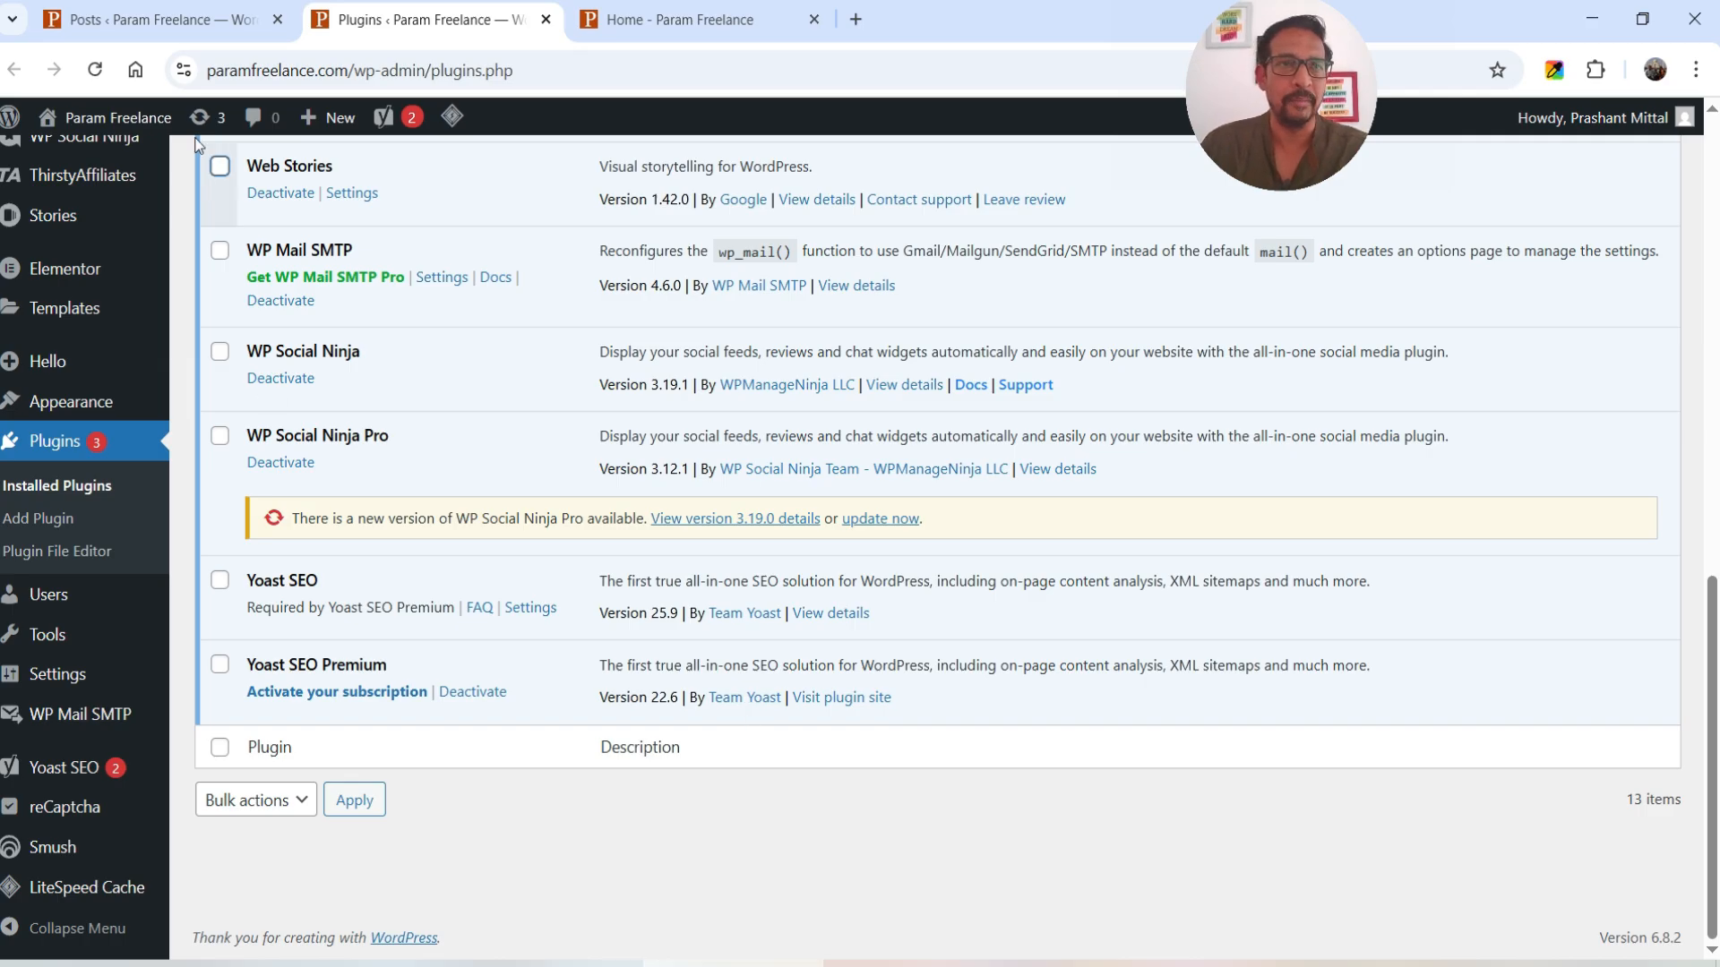
{"action": "left_click", "coordinate": [170, 19]}
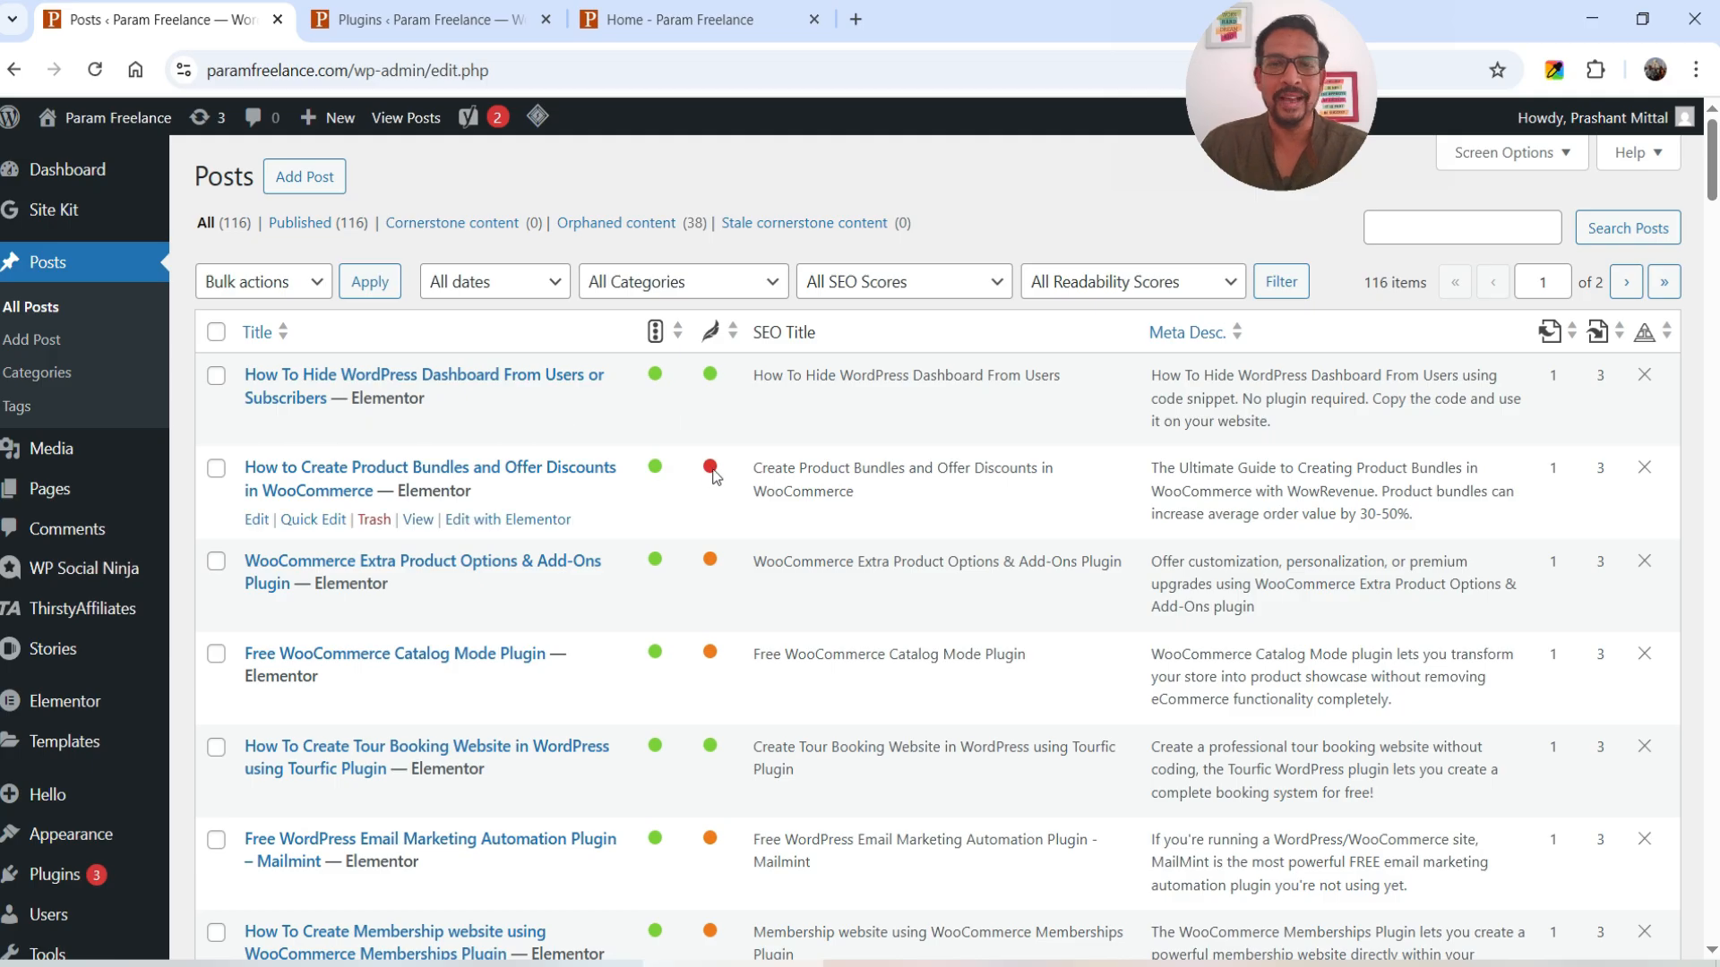
{"action": "scroll", "coordinate": [708, 479], "scroll_direction": "down", "scroll_amount": 6}
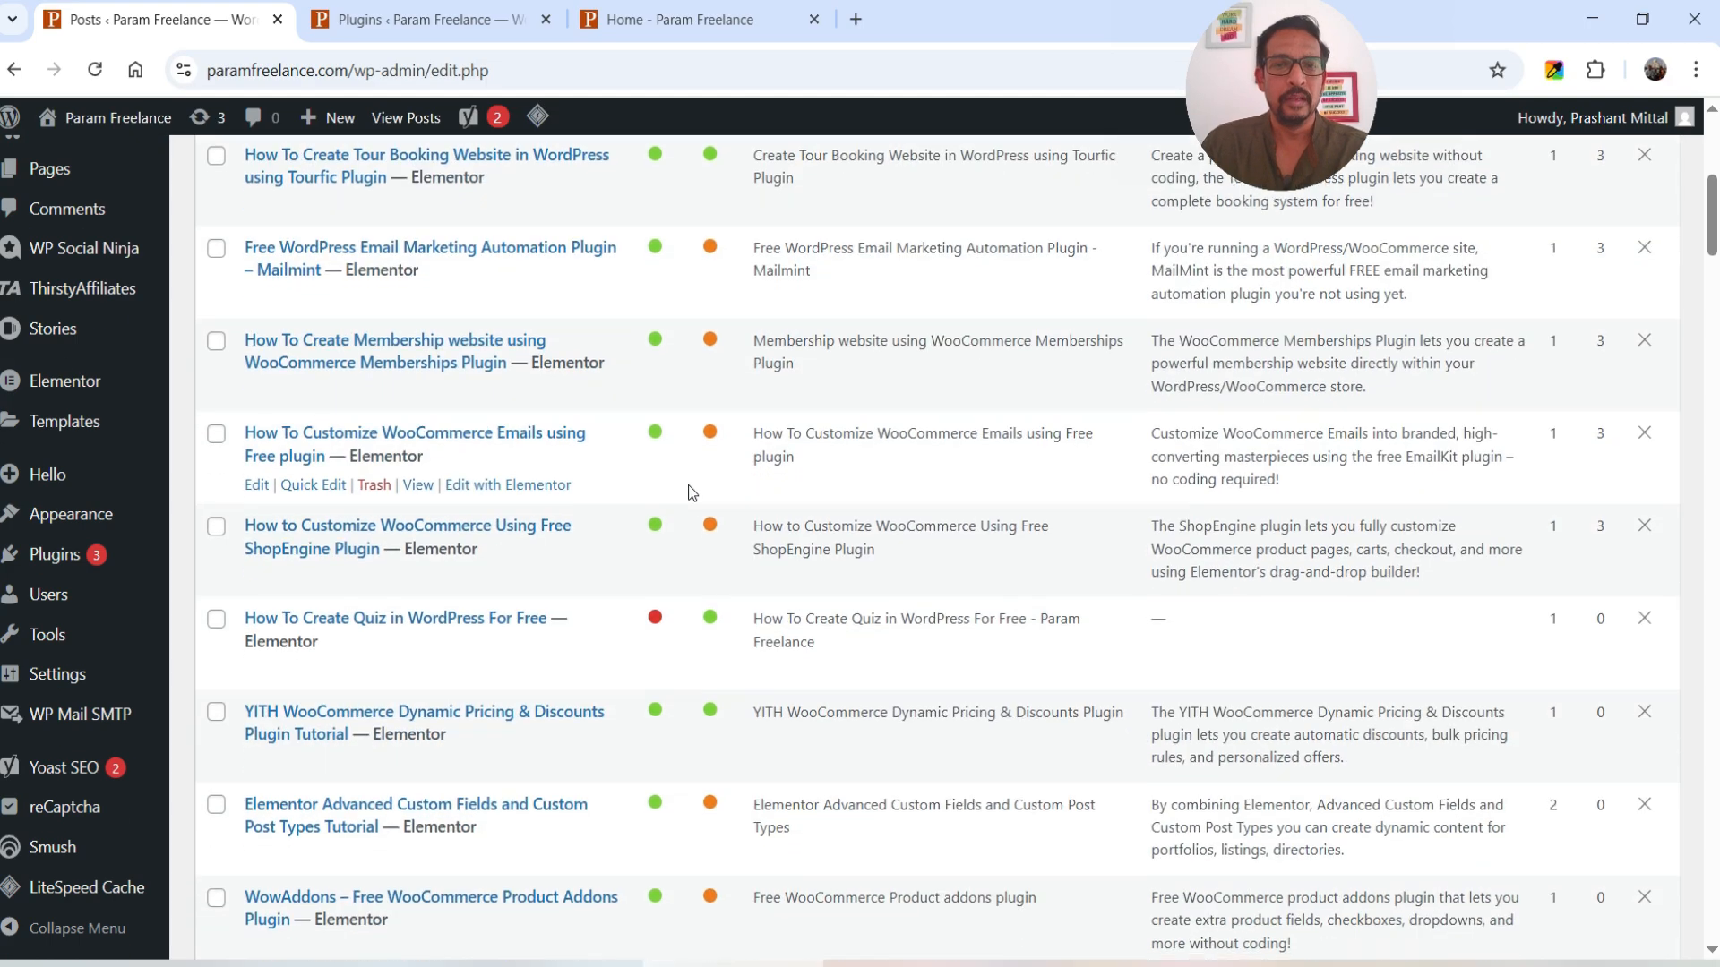
{"action": "scroll", "coordinate": [688, 485], "scroll_direction": "down", "scroll_amount": 1}
{"action": "mouse_move", "coordinate": [657, 510]}
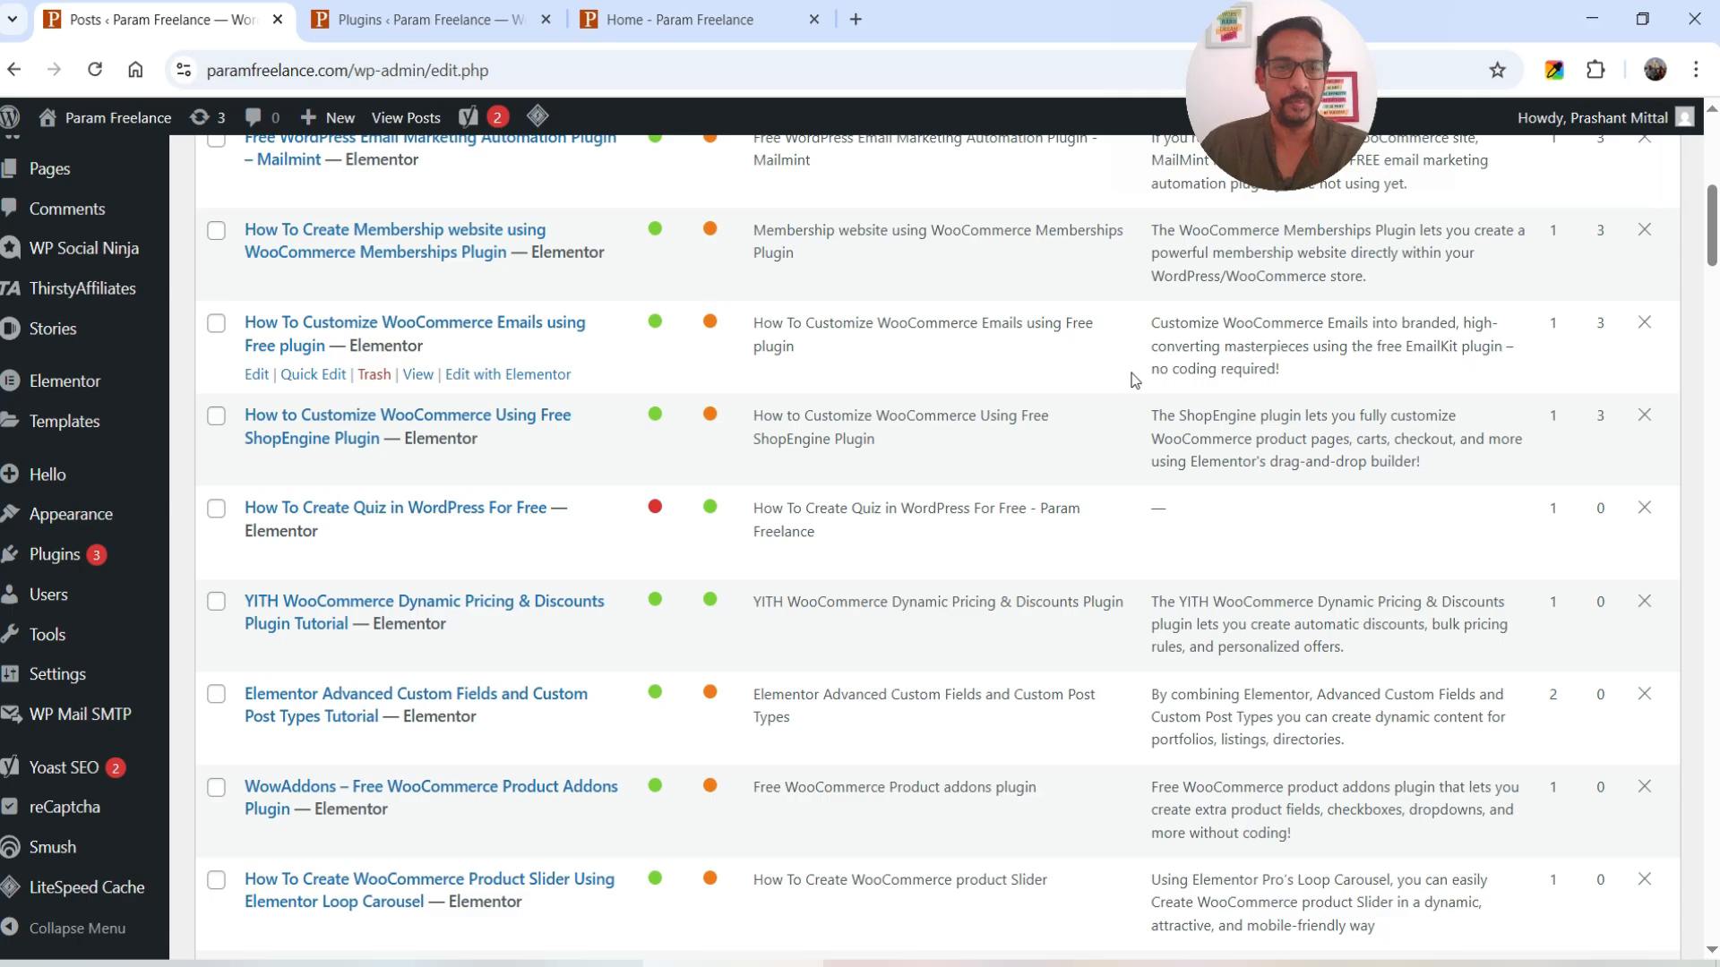
- Search Add Plugin for 'SureRank', then install and activate SureRank SEO
{"action": "mouse_move", "coordinate": [54, 555]}
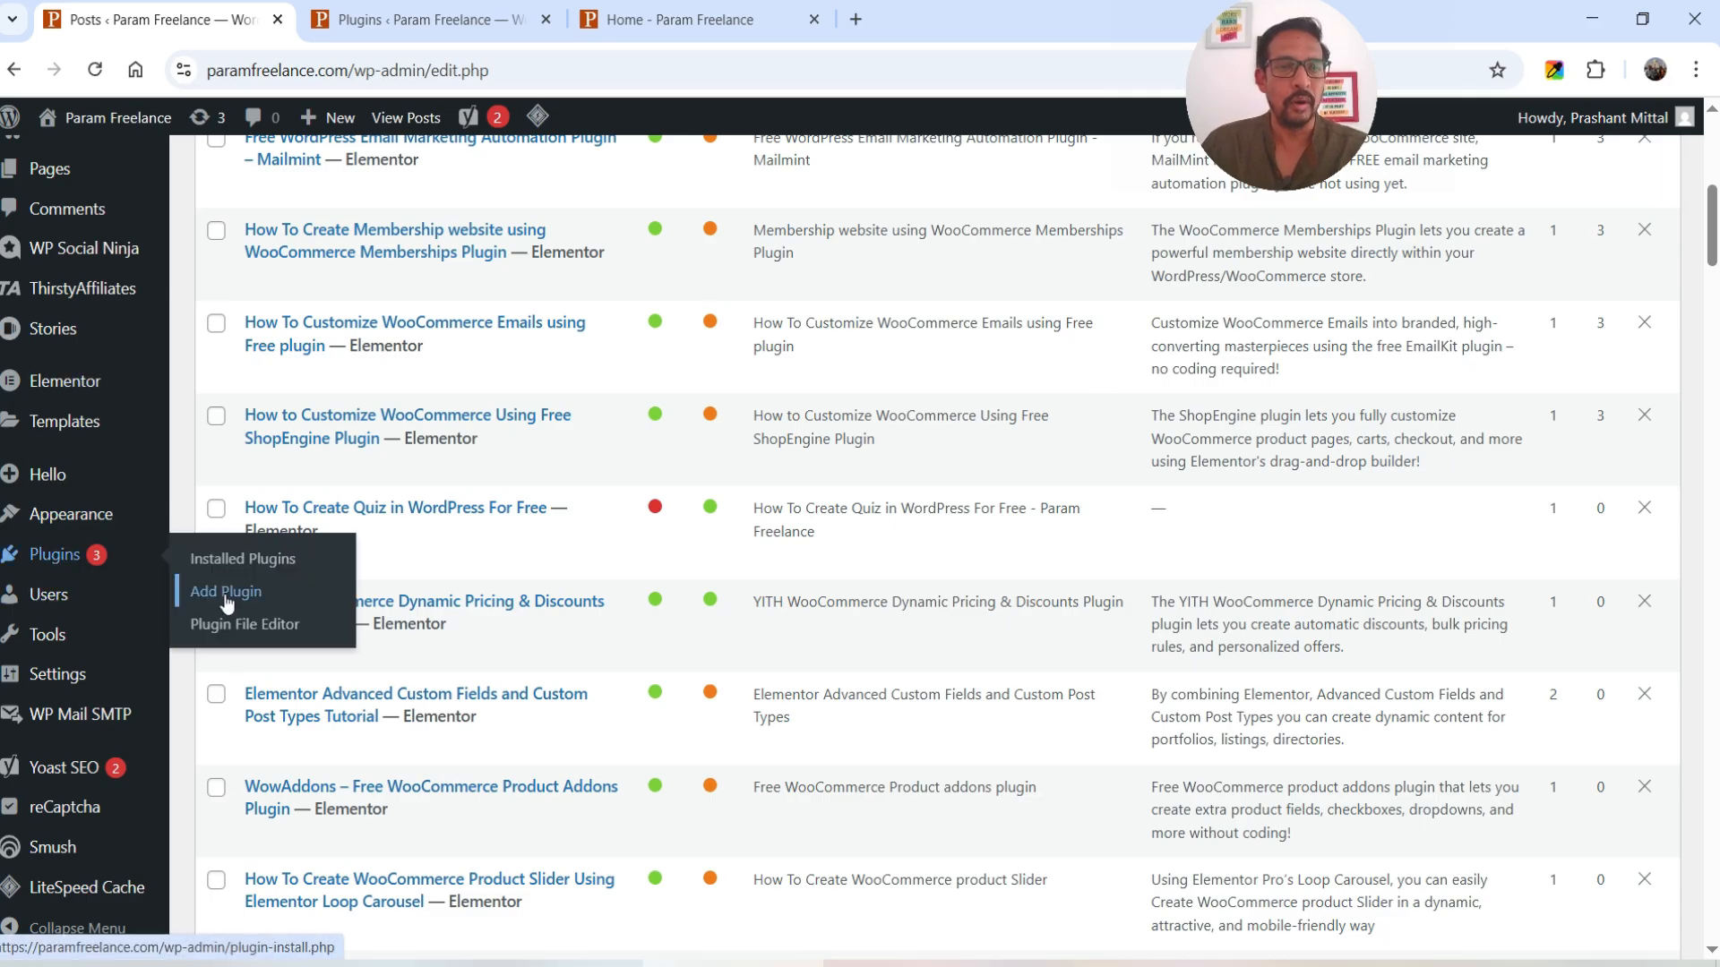
{"action": "left_click", "coordinate": [227, 592]}
{"action": "left_click", "coordinate": [1293, 244]}
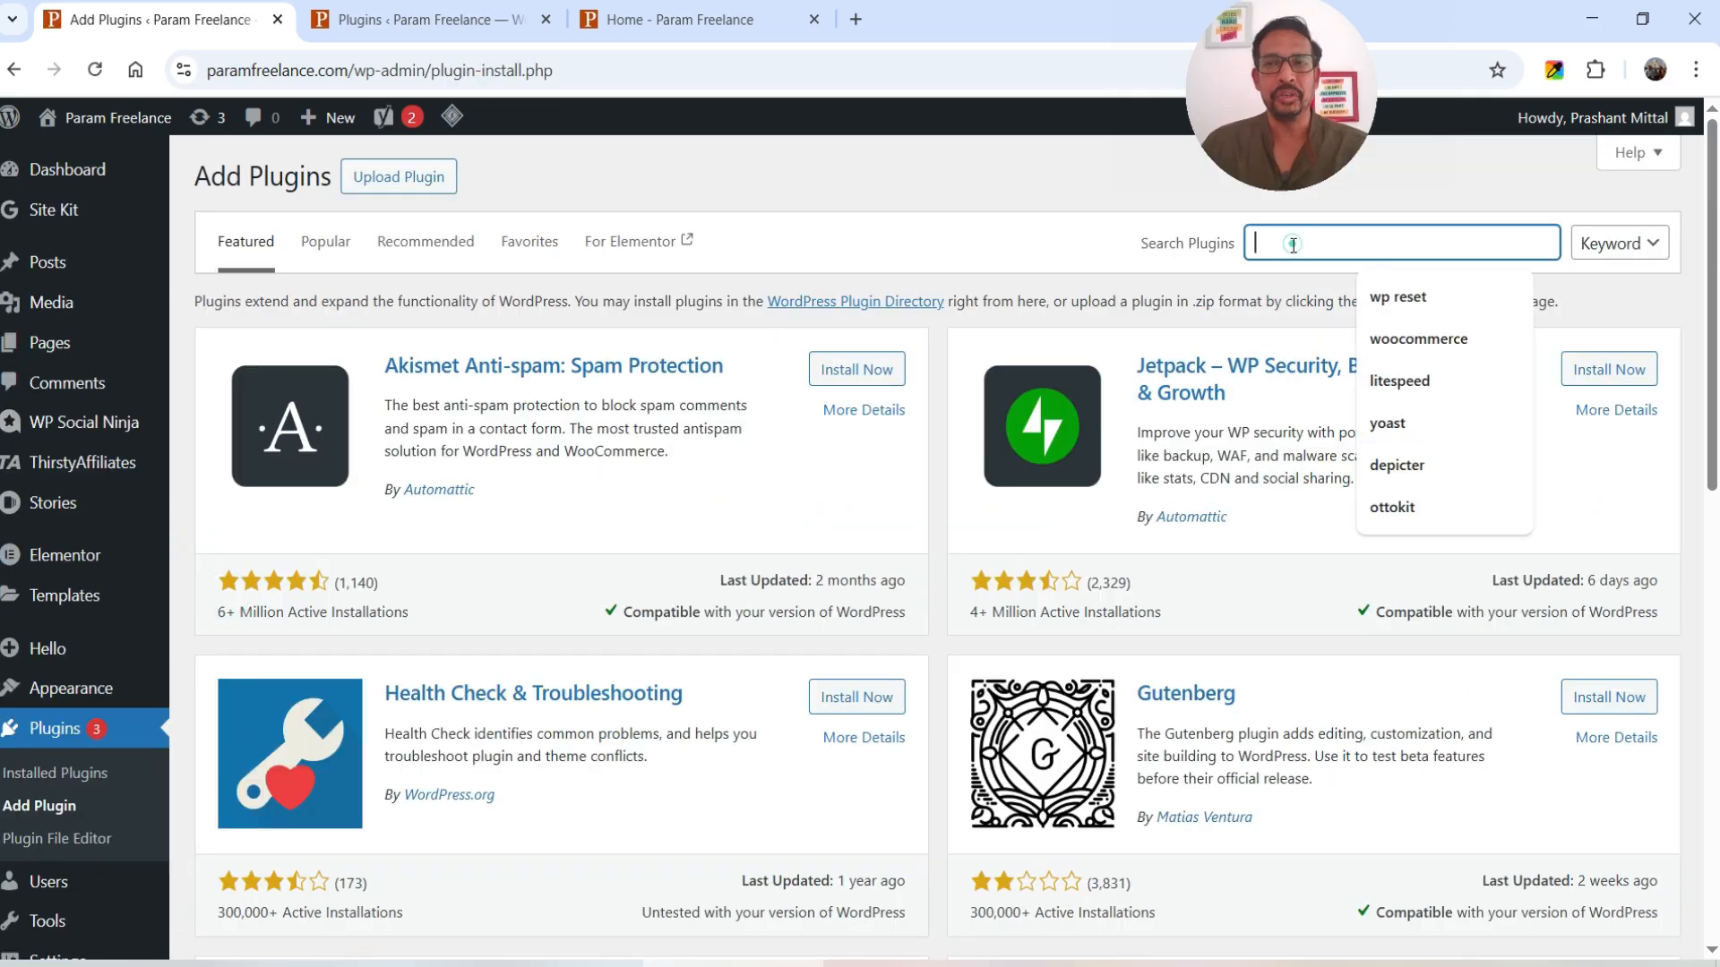
{"action": "type", "text": "SureRank"}
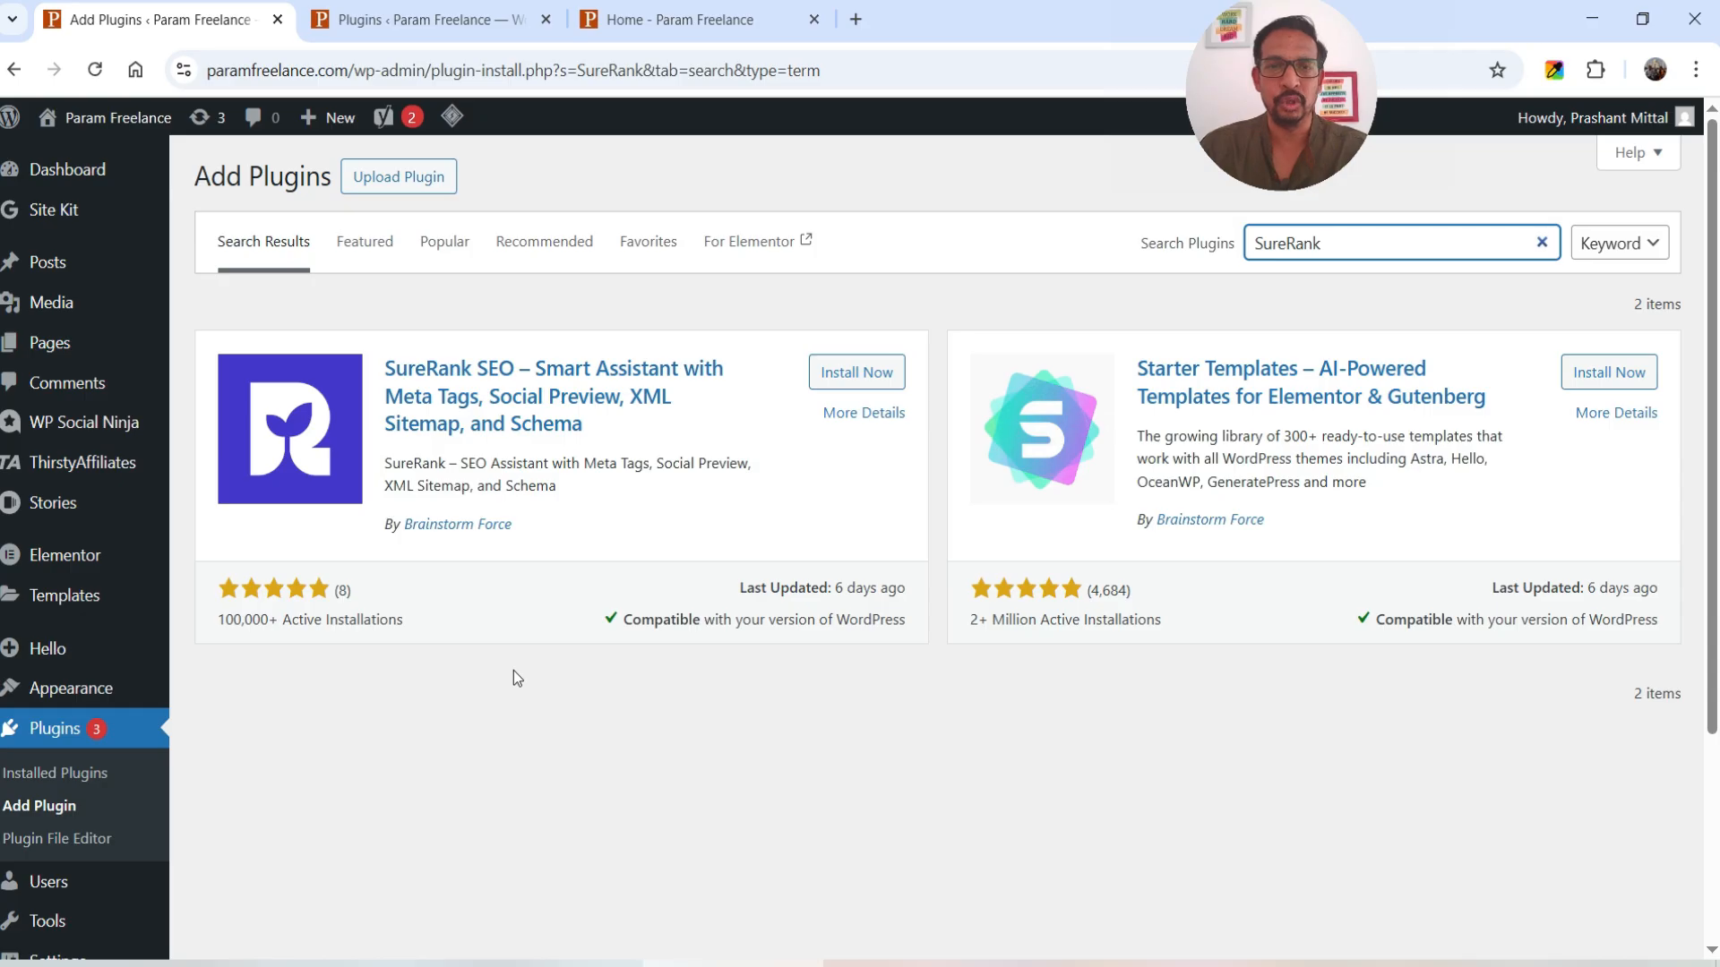
{"action": "left_click", "coordinate": [843, 385]}
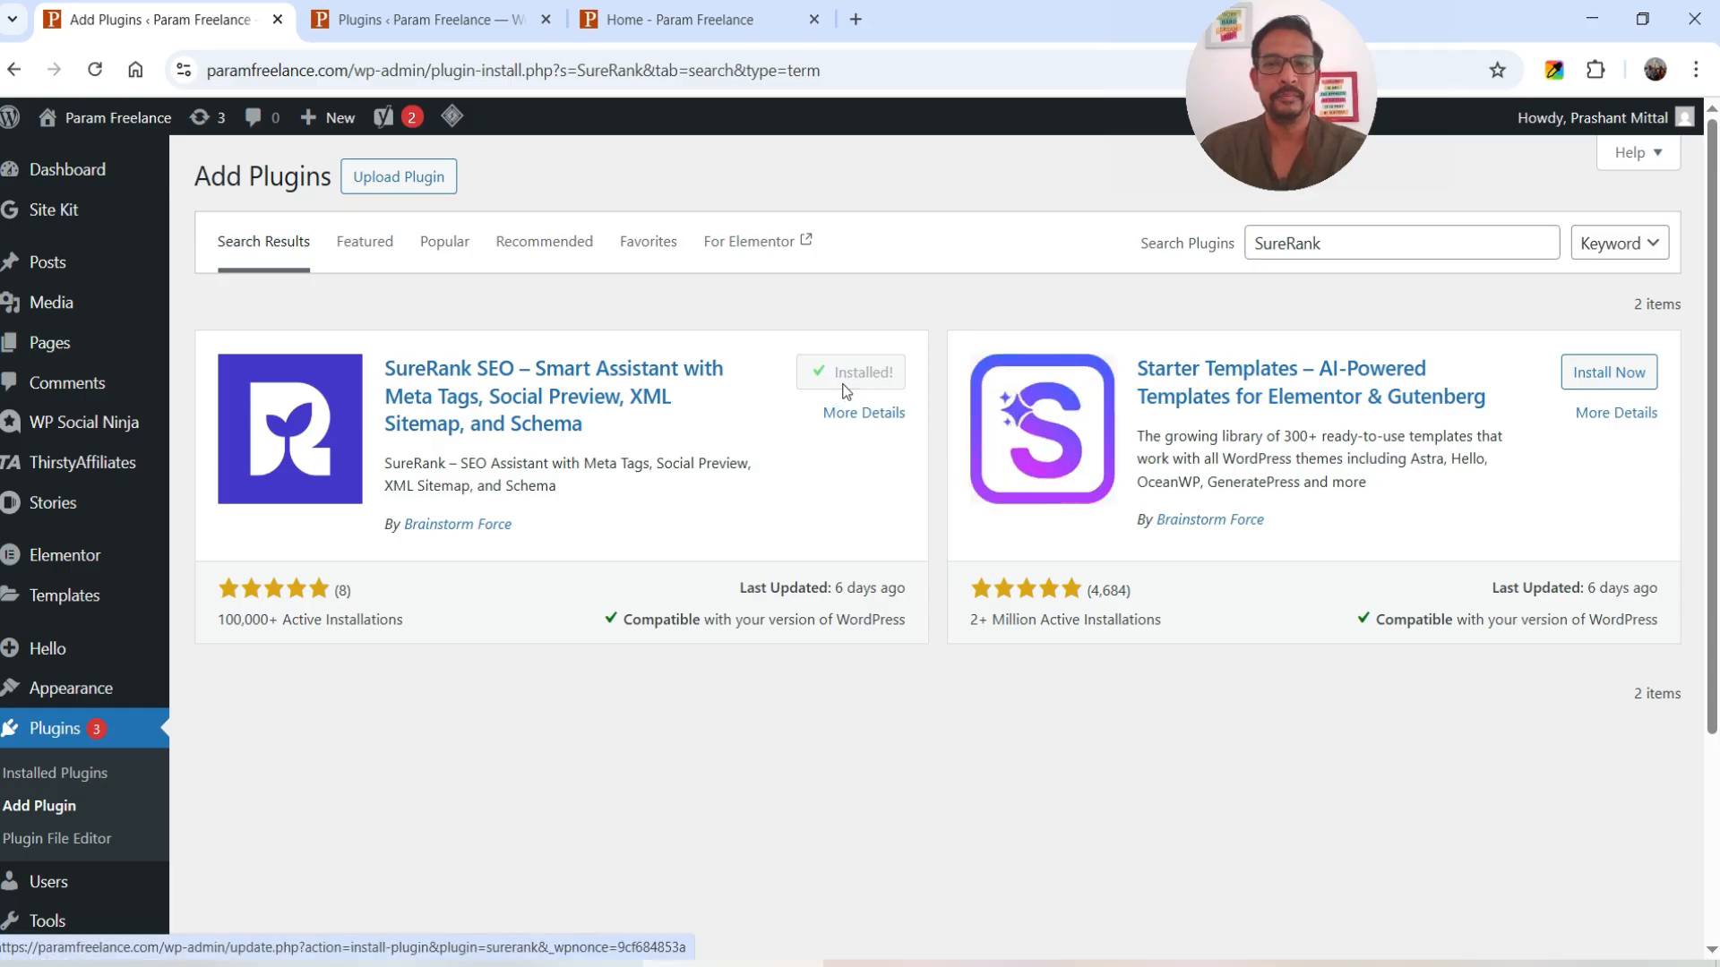
{"action": "left_click", "coordinate": [844, 387]}
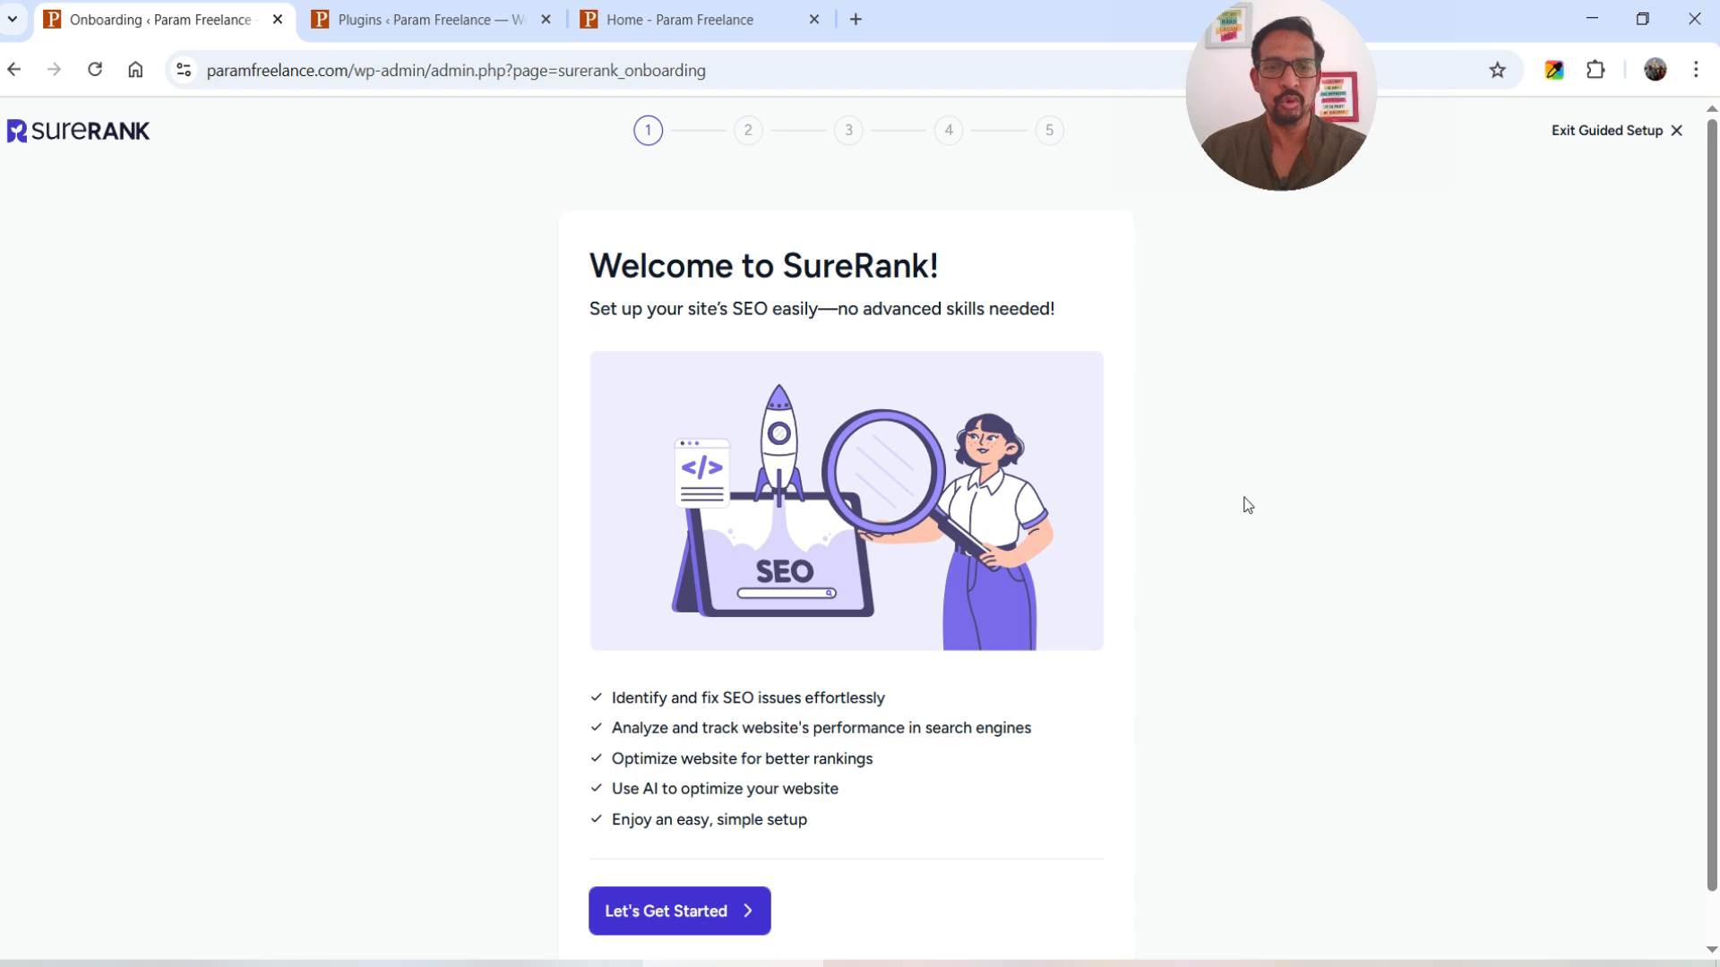
- Start the guided setup, migrate settings from Yoast SEO, and advance to Website Basic Details
{"action": "scroll", "coordinate": [1244, 503], "scroll_direction": "down", "scroll_amount": 1}
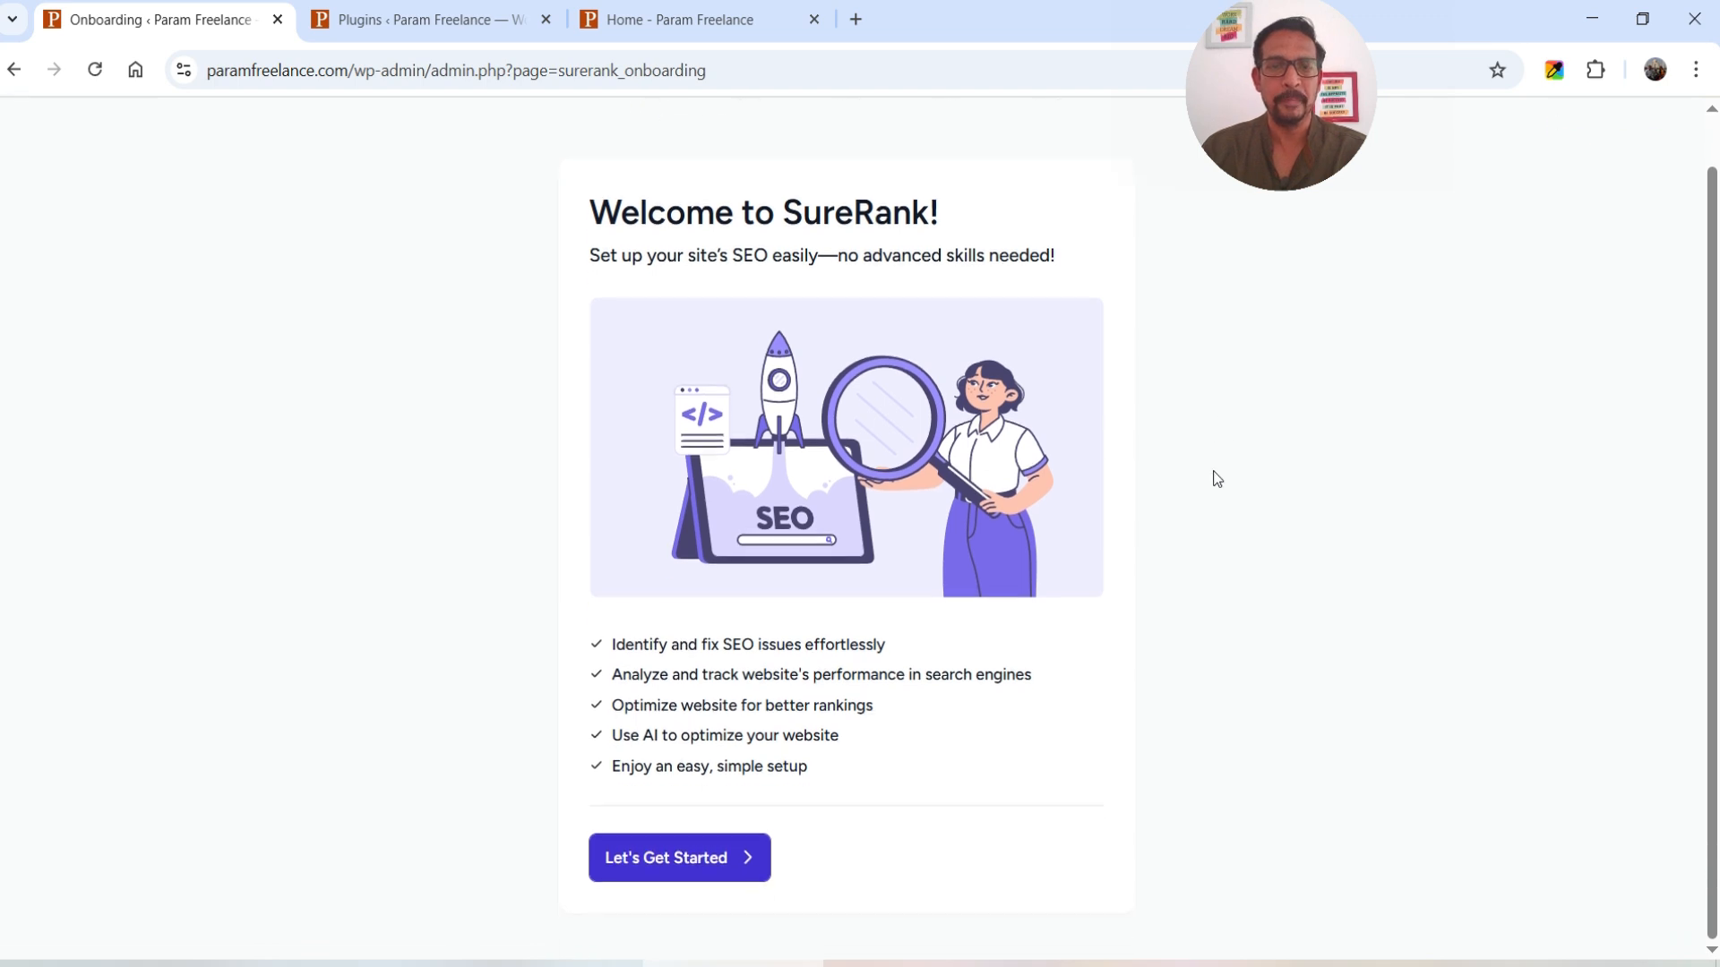
{"action": "left_click", "coordinate": [670, 864]}
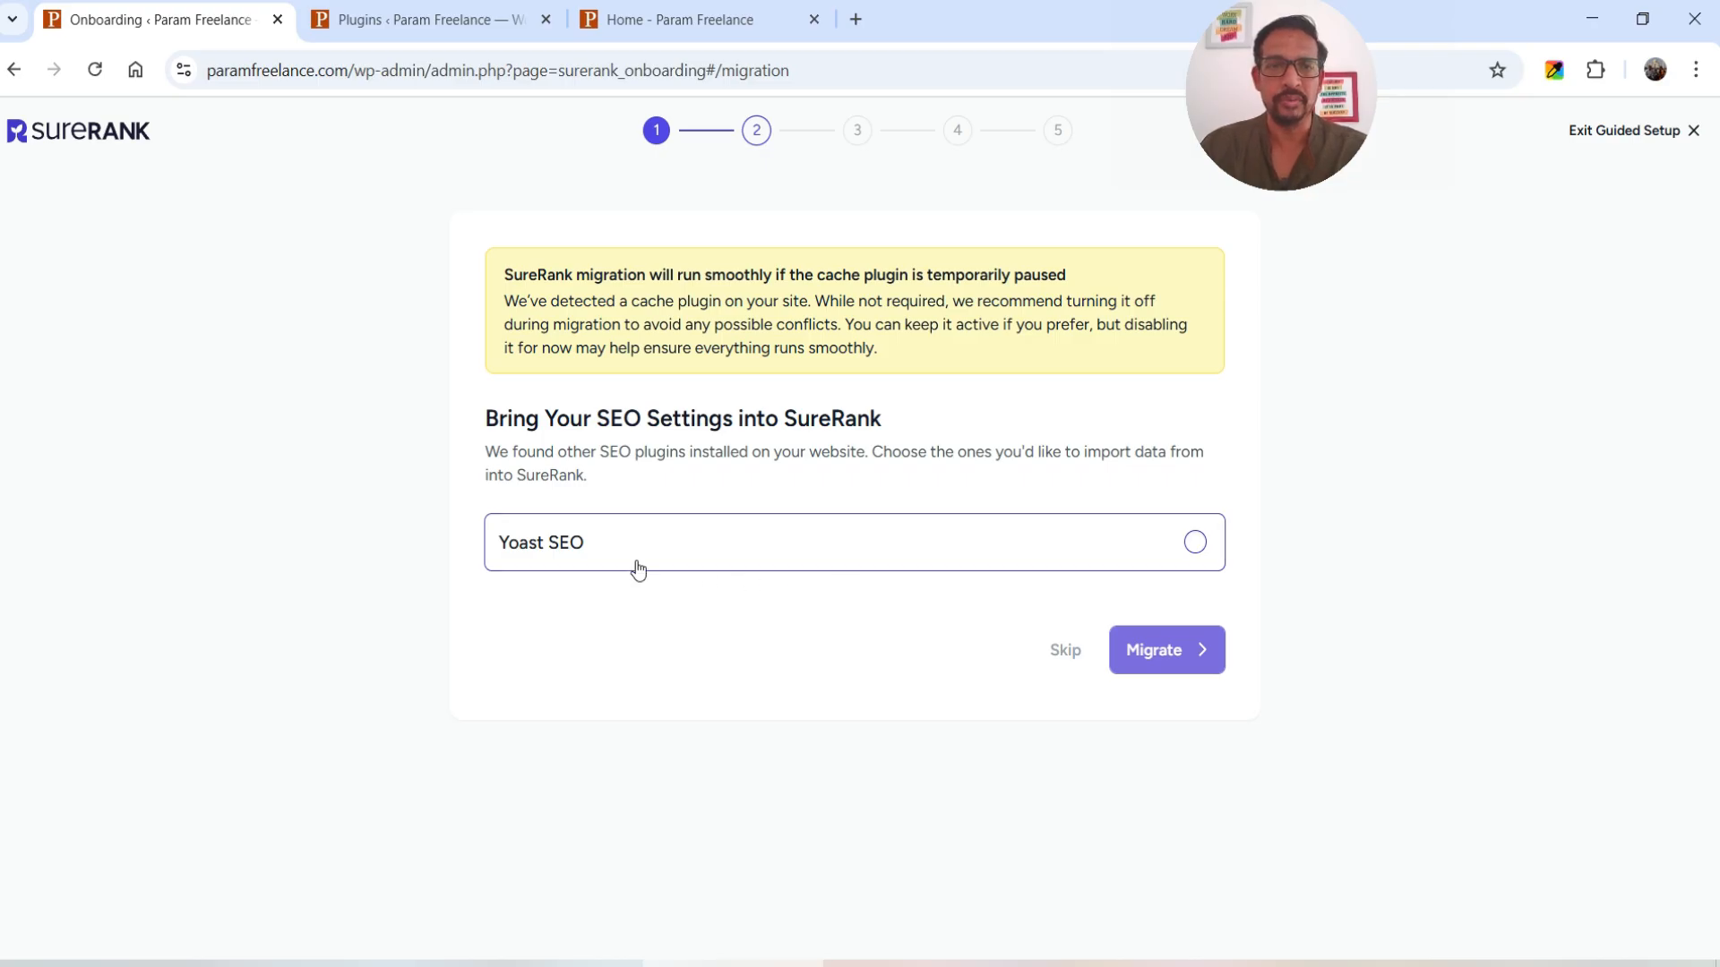
{"action": "left_click", "coordinate": [1196, 546]}
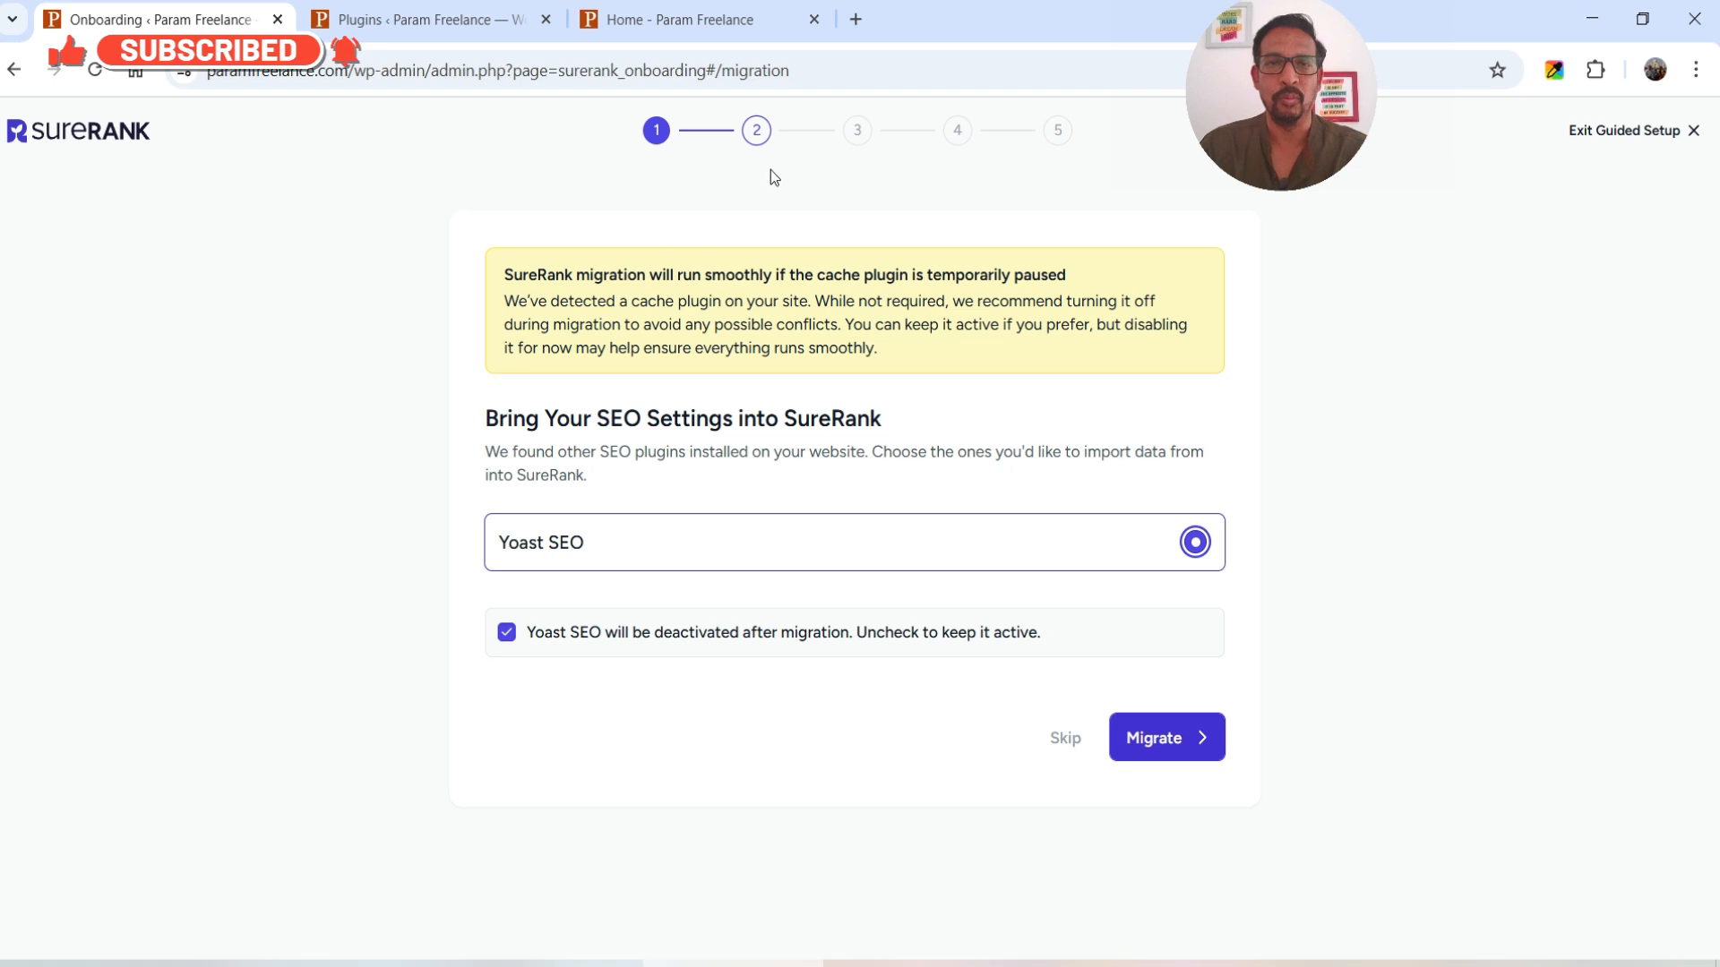
{"action": "left_click", "coordinate": [1198, 740]}
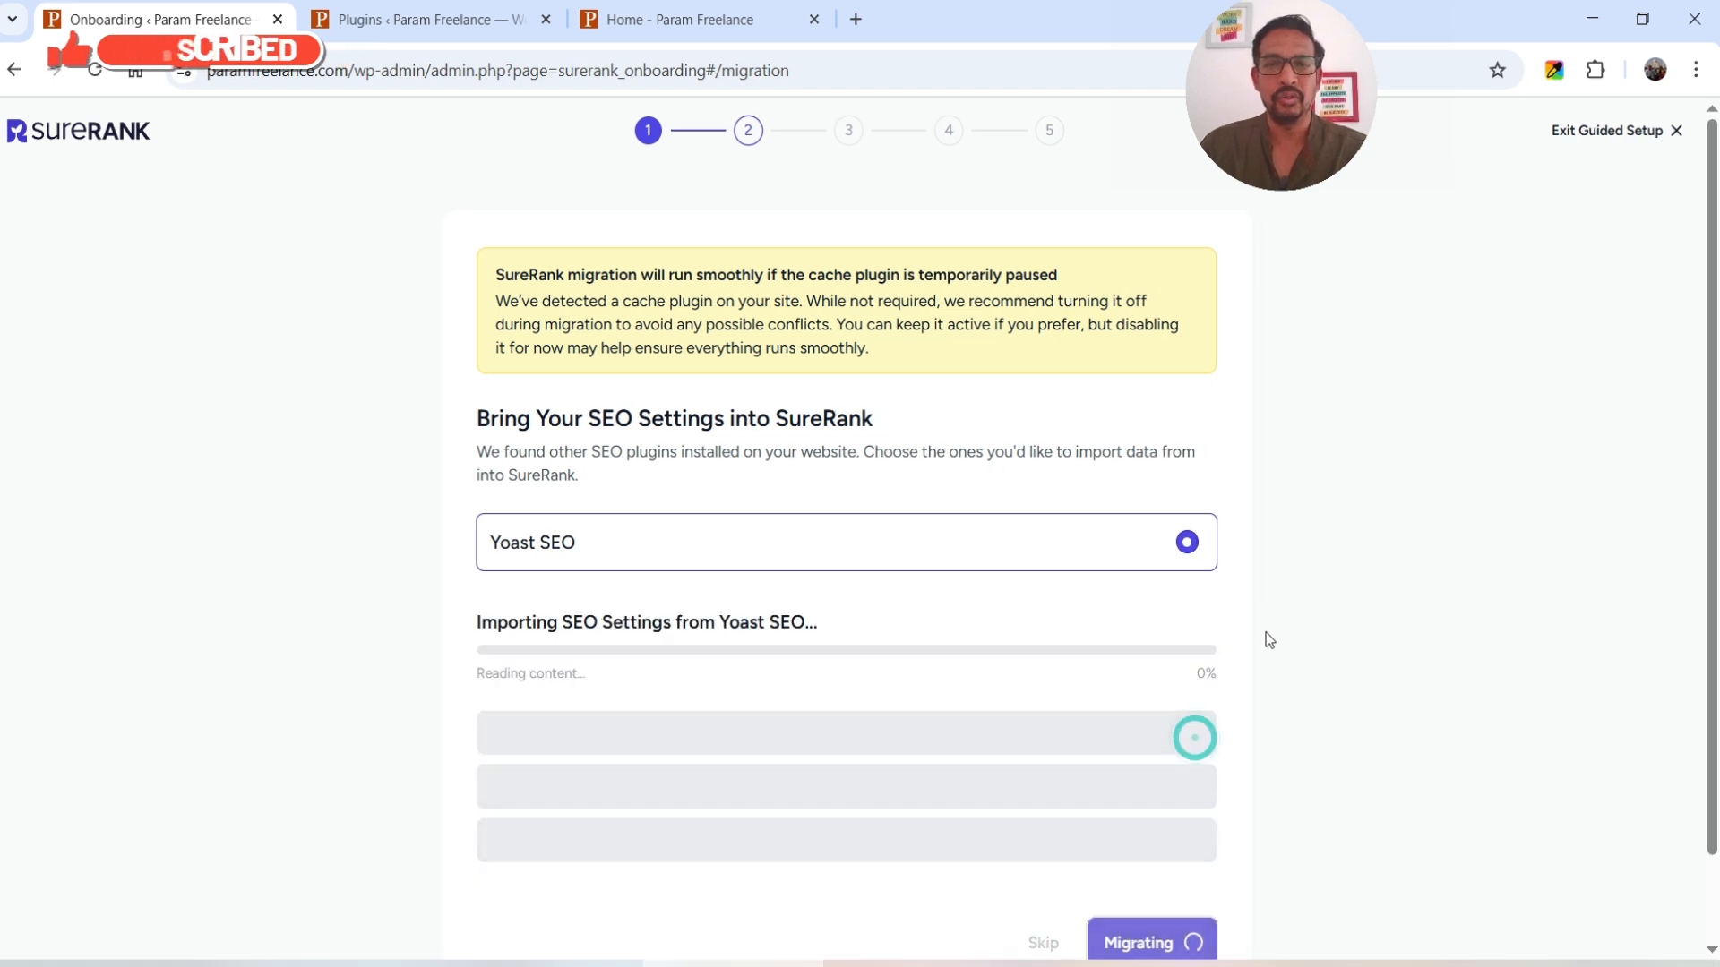
{"action": "scroll", "coordinate": [1289, 556], "scroll_direction": "down", "scroll_amount": 3}
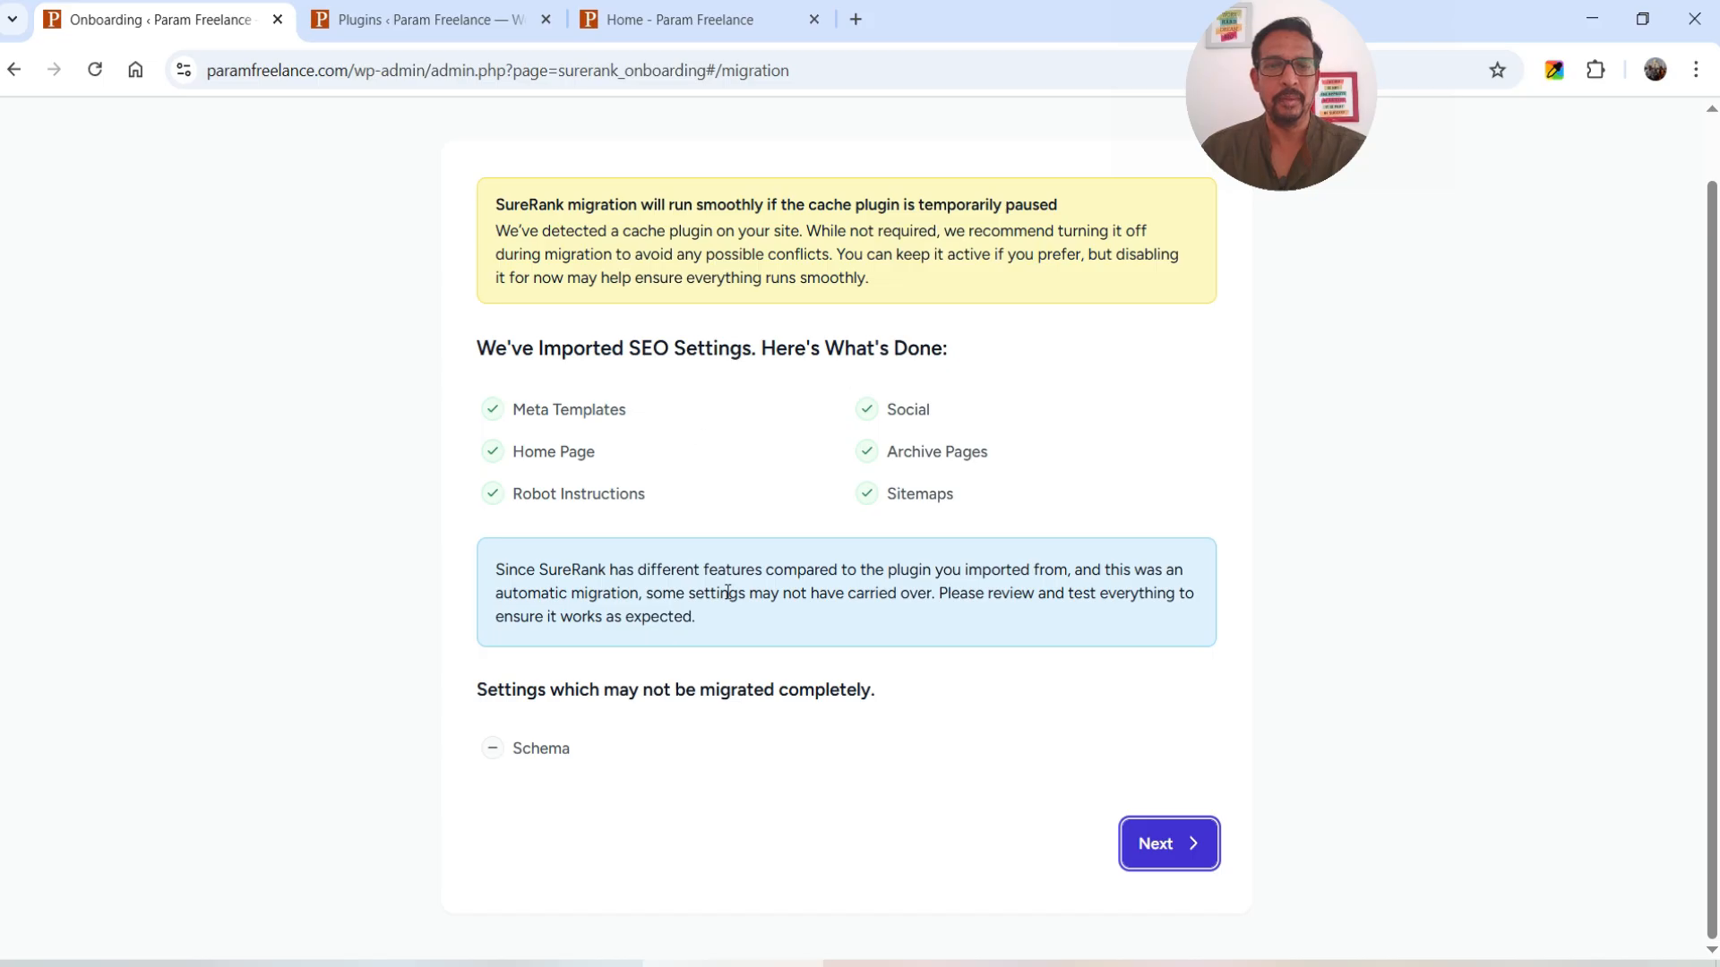
{"action": "left_click", "coordinate": [1165, 855]}
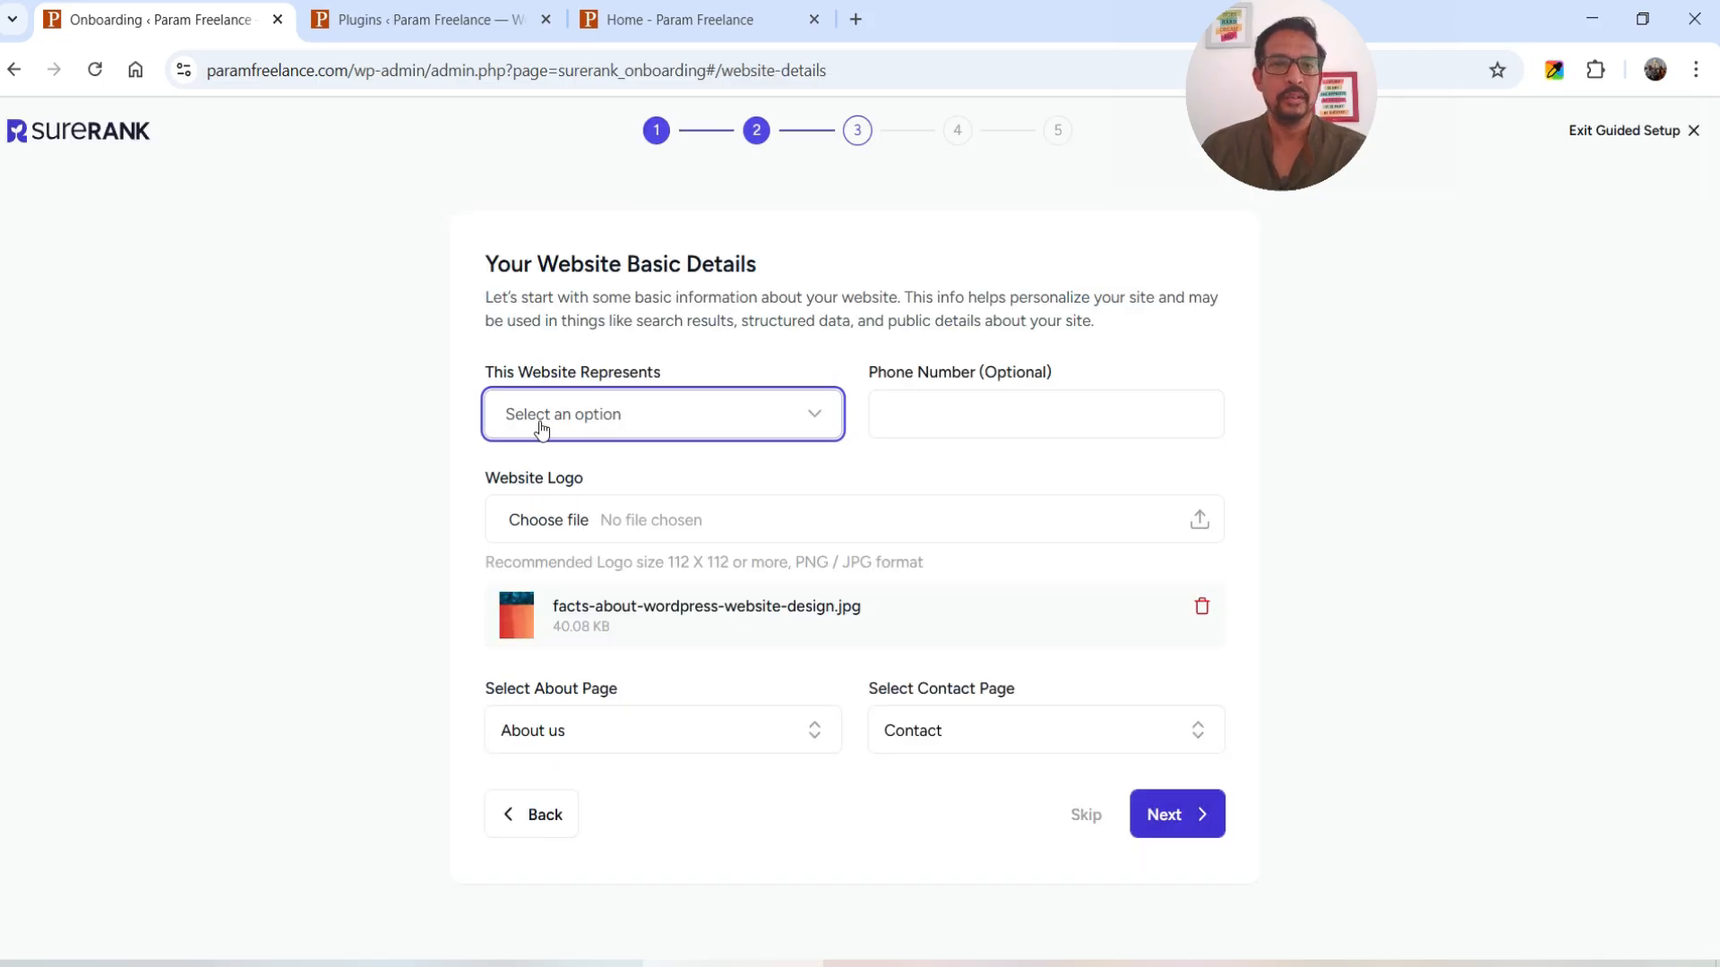
- Set the website type to Personal Blog and use param-freelance-logo.webp as the logo, leaving phone blank
{"action": "left_click", "coordinate": [667, 419]}
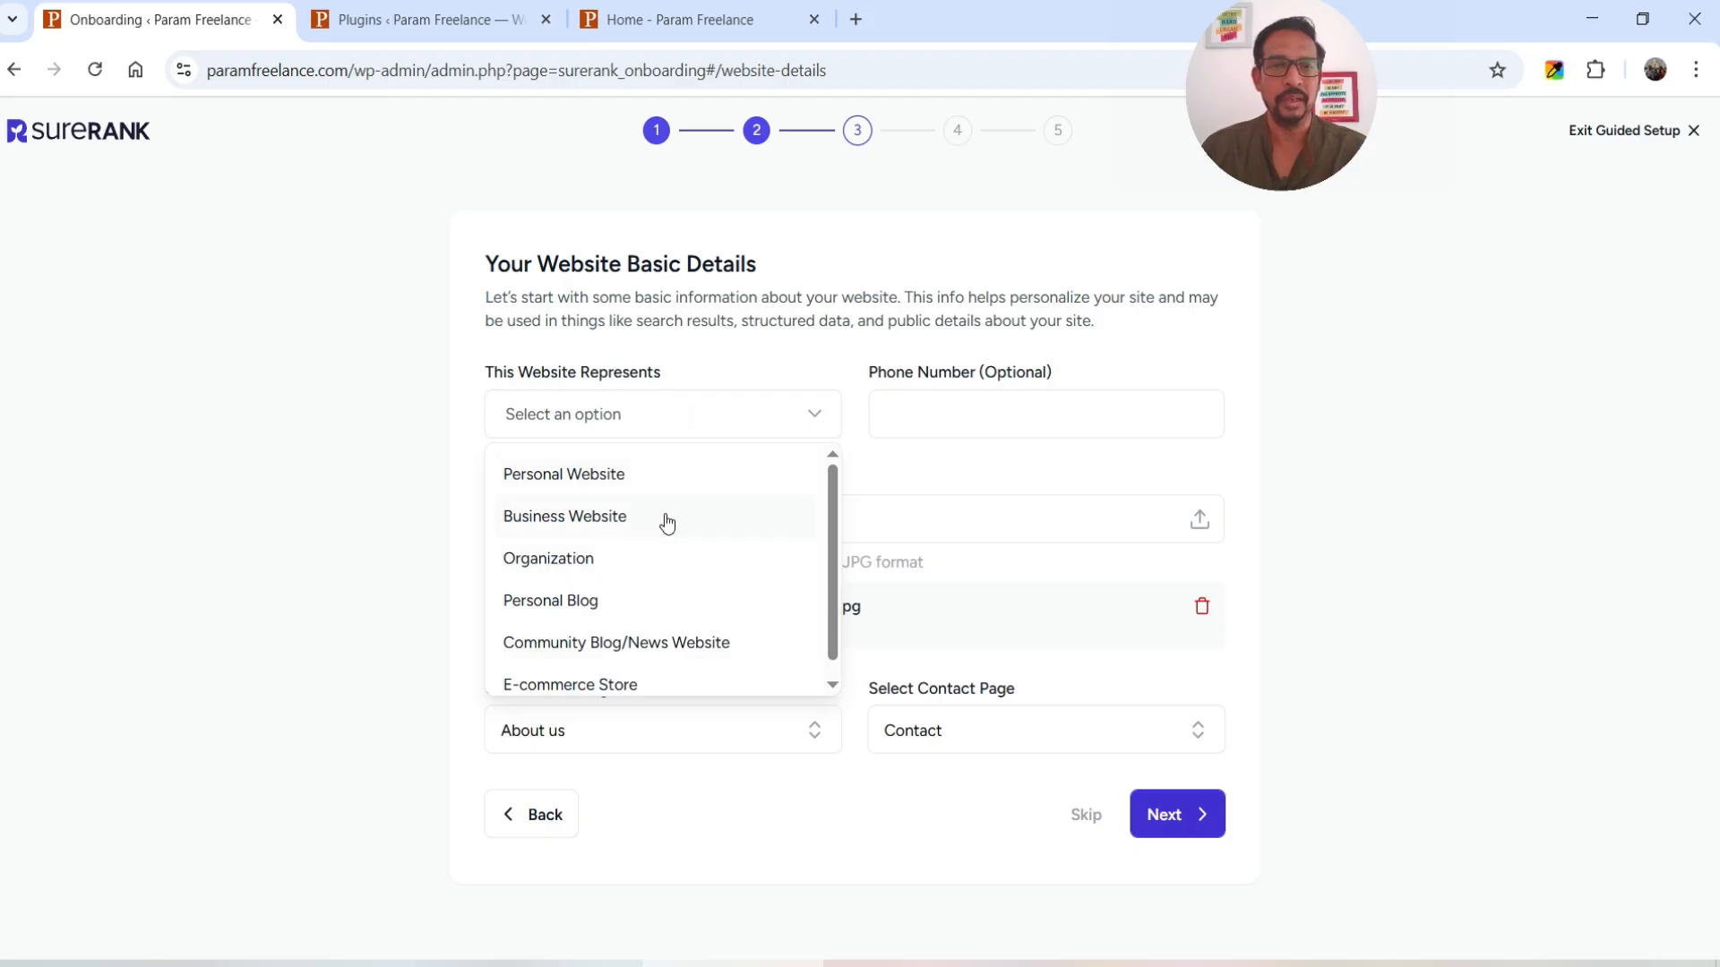
{"action": "left_click", "coordinate": [588, 612]}
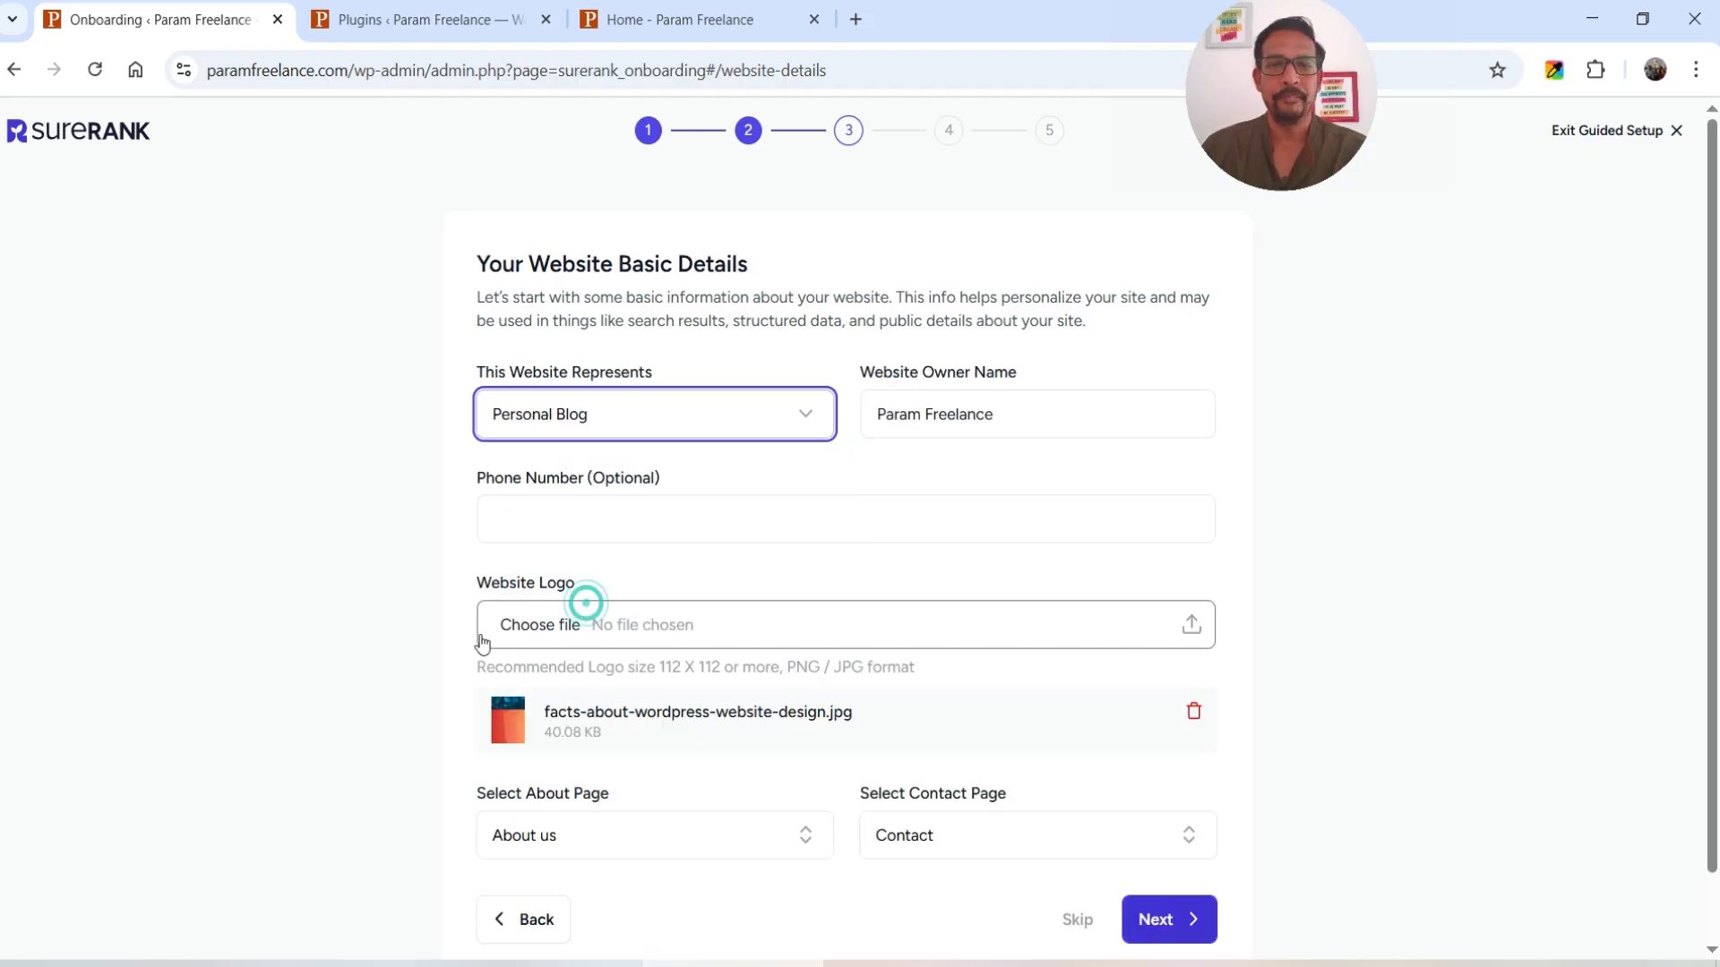
{"action": "triple_click", "coordinate": [1026, 416]}
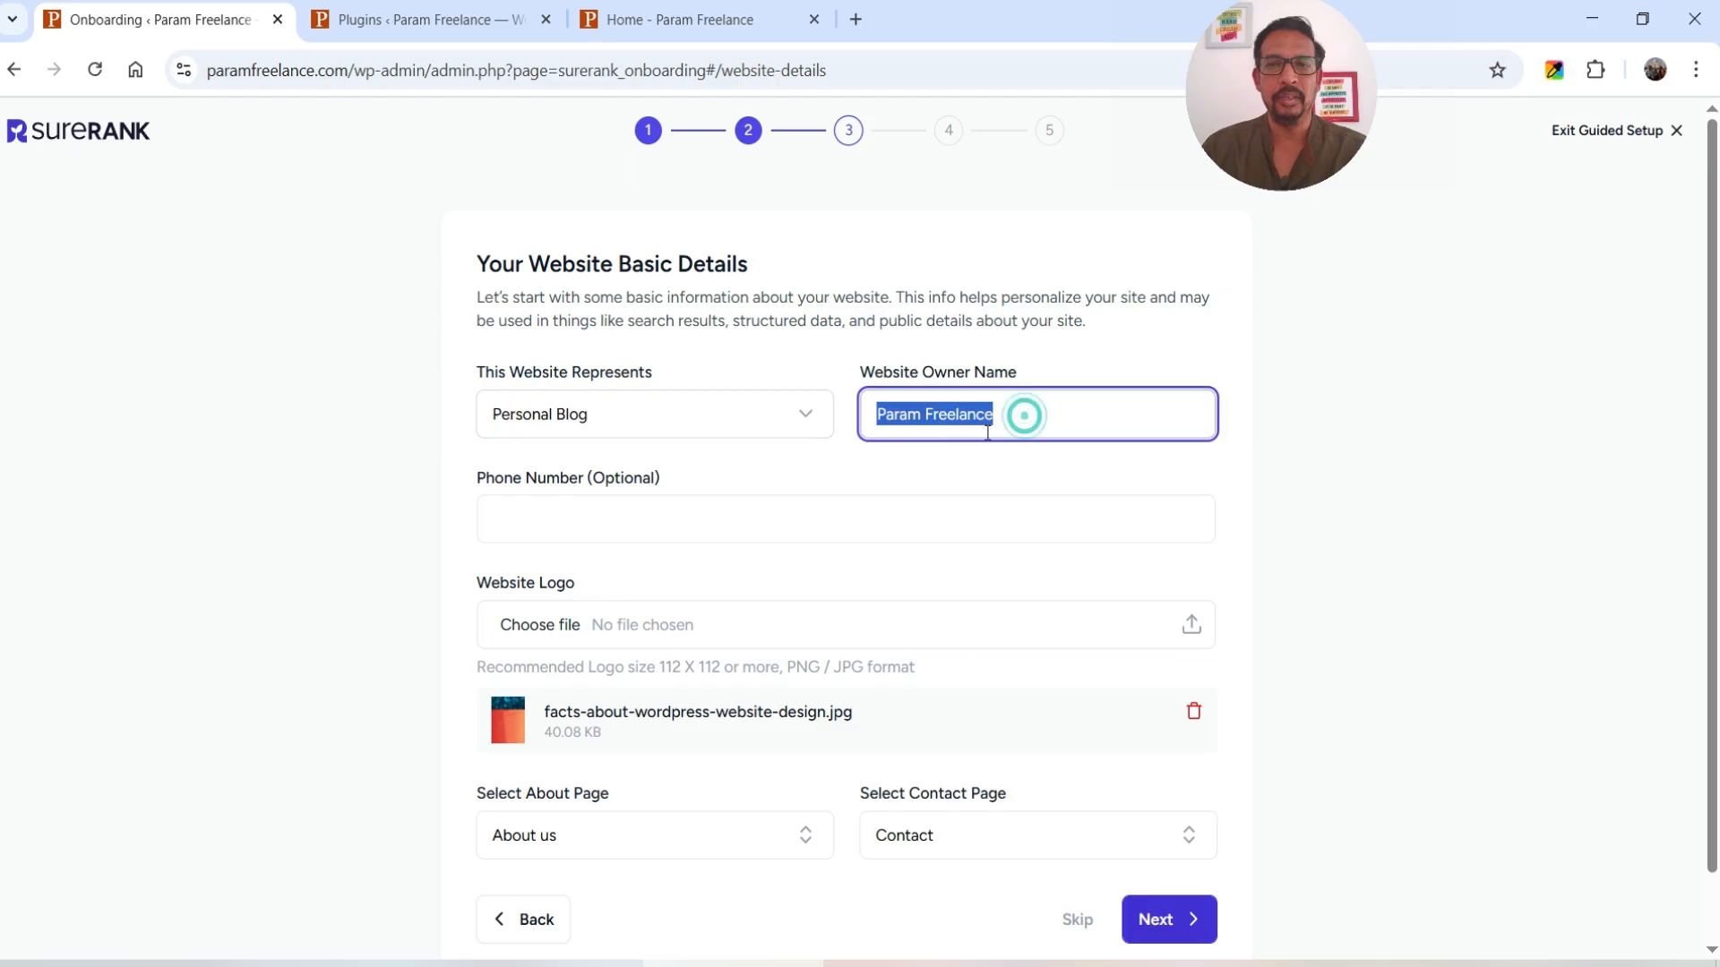
{"action": "left_click", "coordinate": [1020, 394]}
{"action": "left_click", "coordinate": [611, 516]}
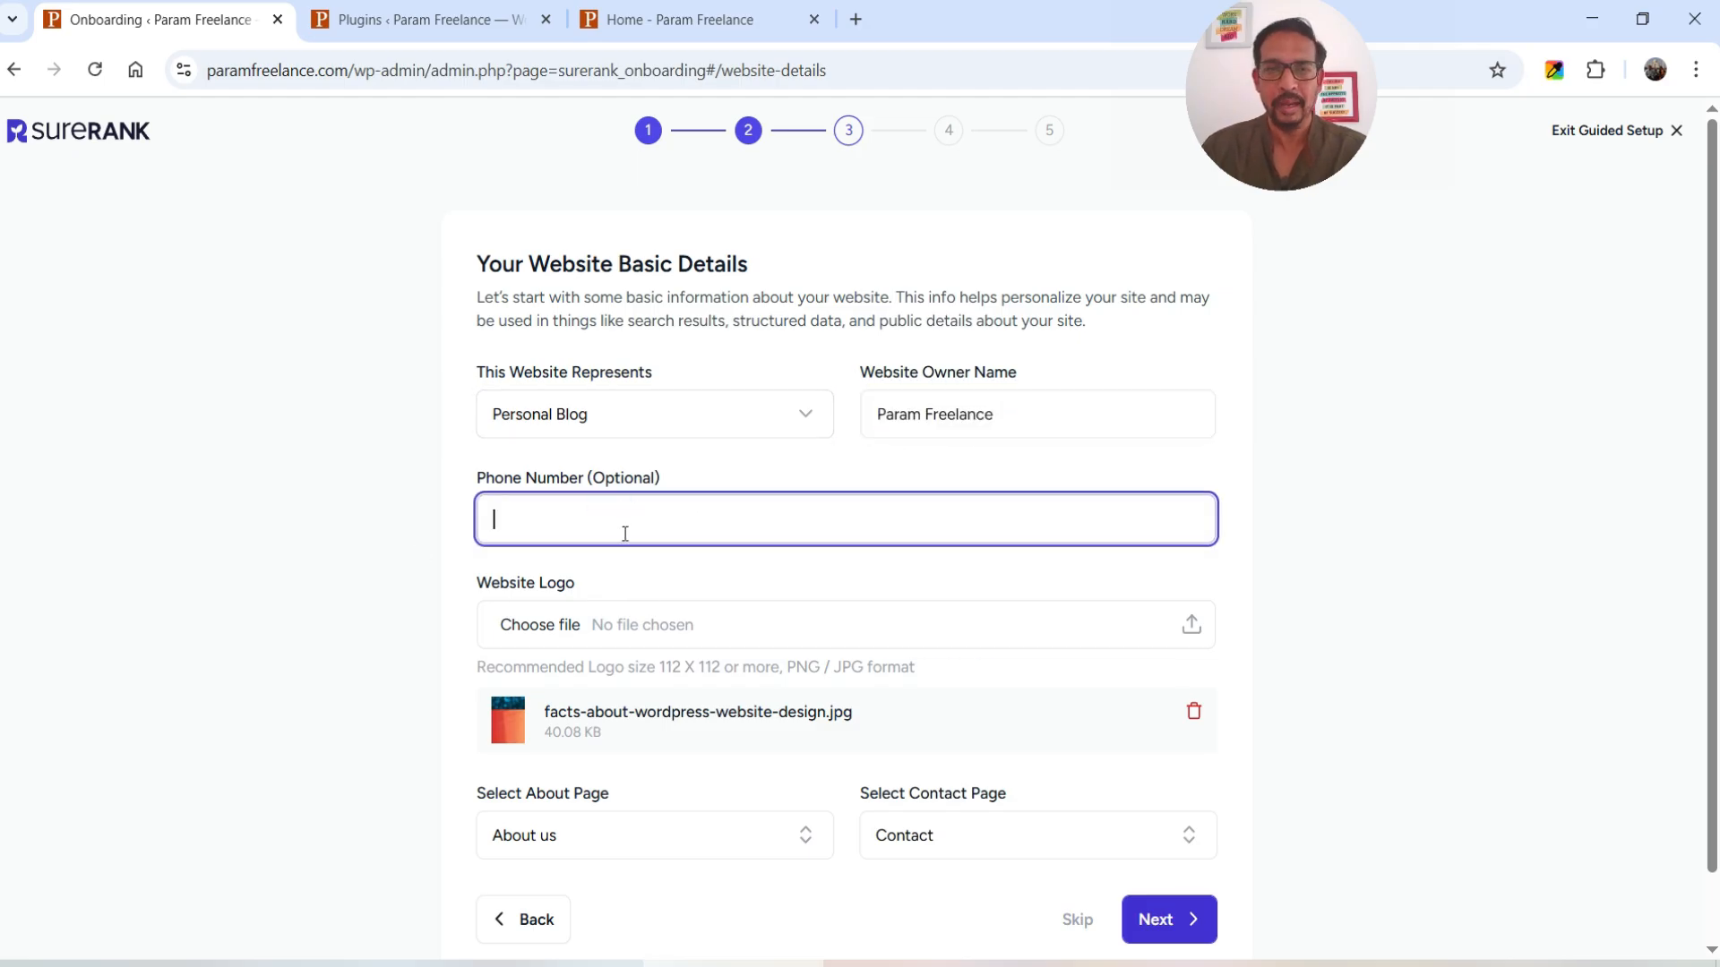
{"action": "scroll", "coordinate": [354, 529], "scroll_direction": "down", "scroll_amount": 1}
{"action": "left_click", "coordinate": [386, 541]}
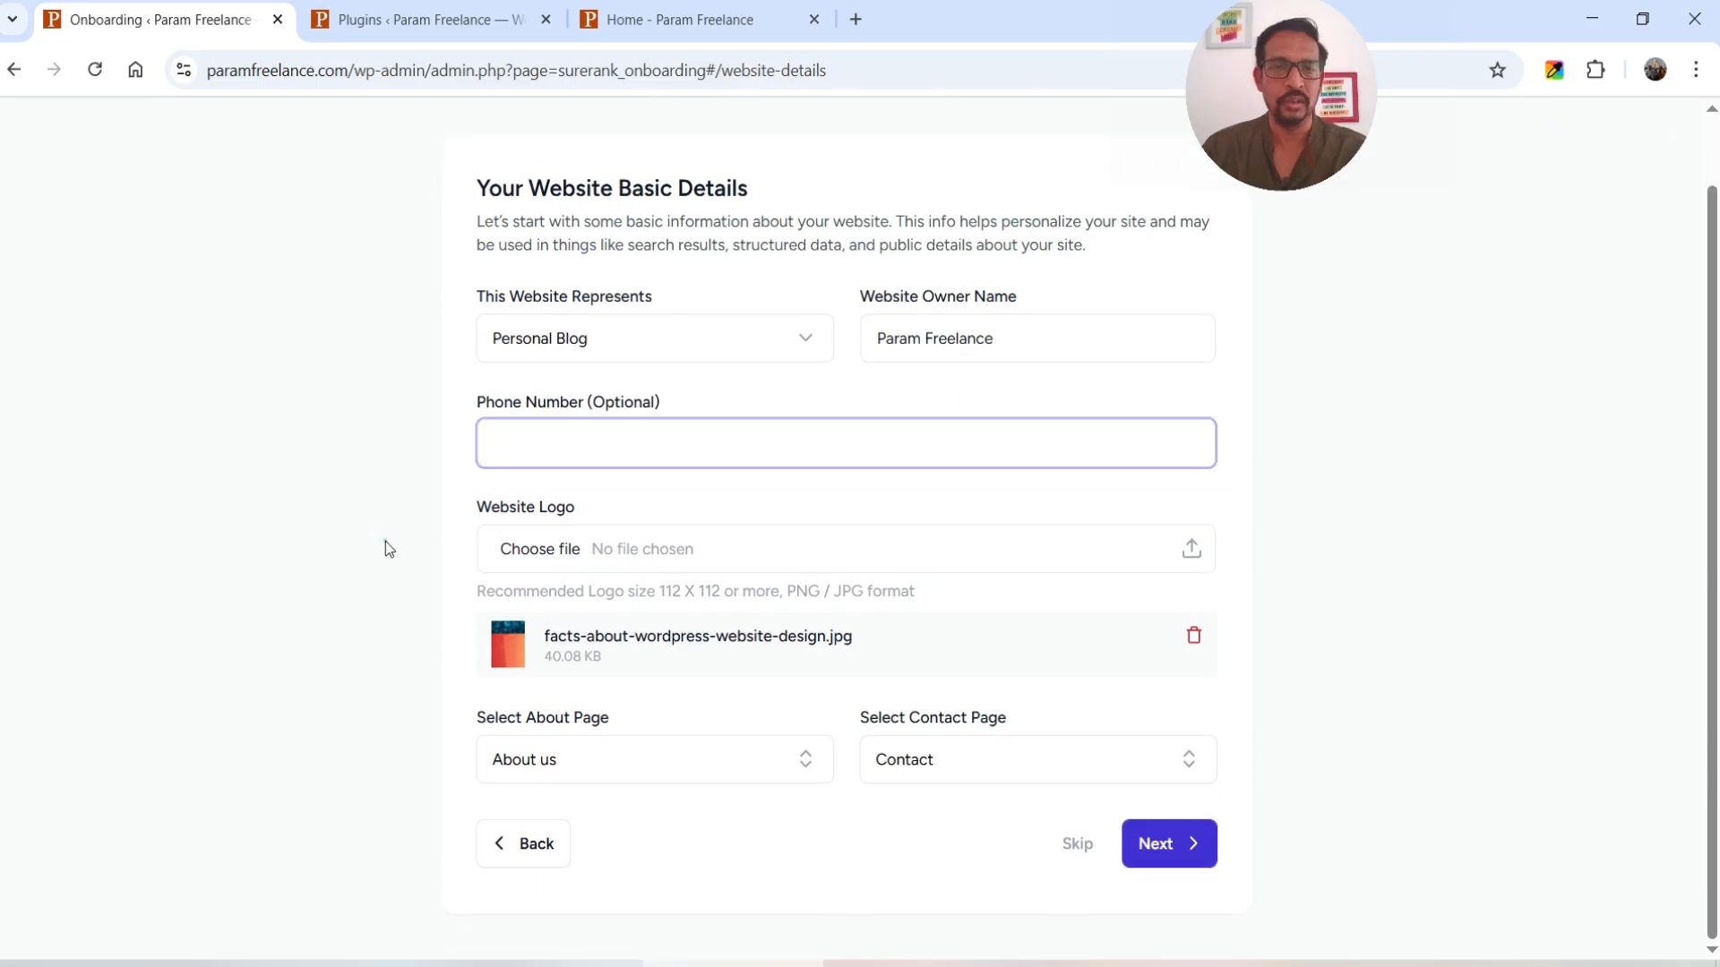
{"action": "left_click", "coordinate": [799, 562]}
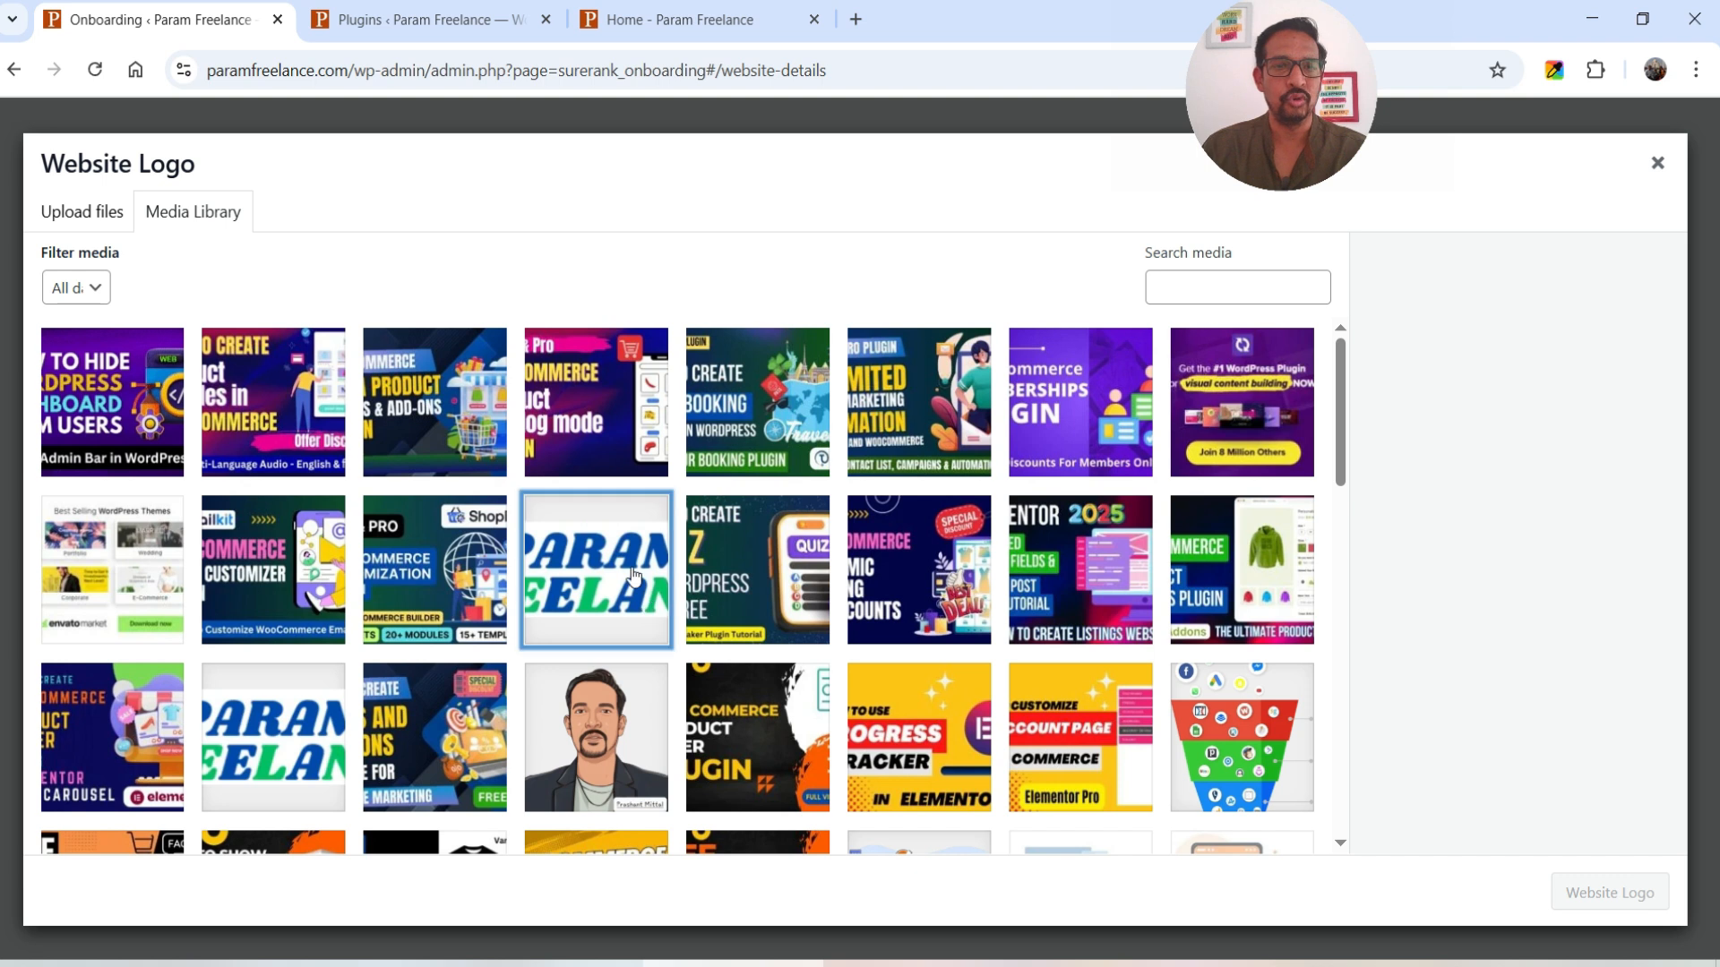
{"action": "left_click", "coordinate": [633, 576]}
{"action": "left_click", "coordinate": [1610, 887]}
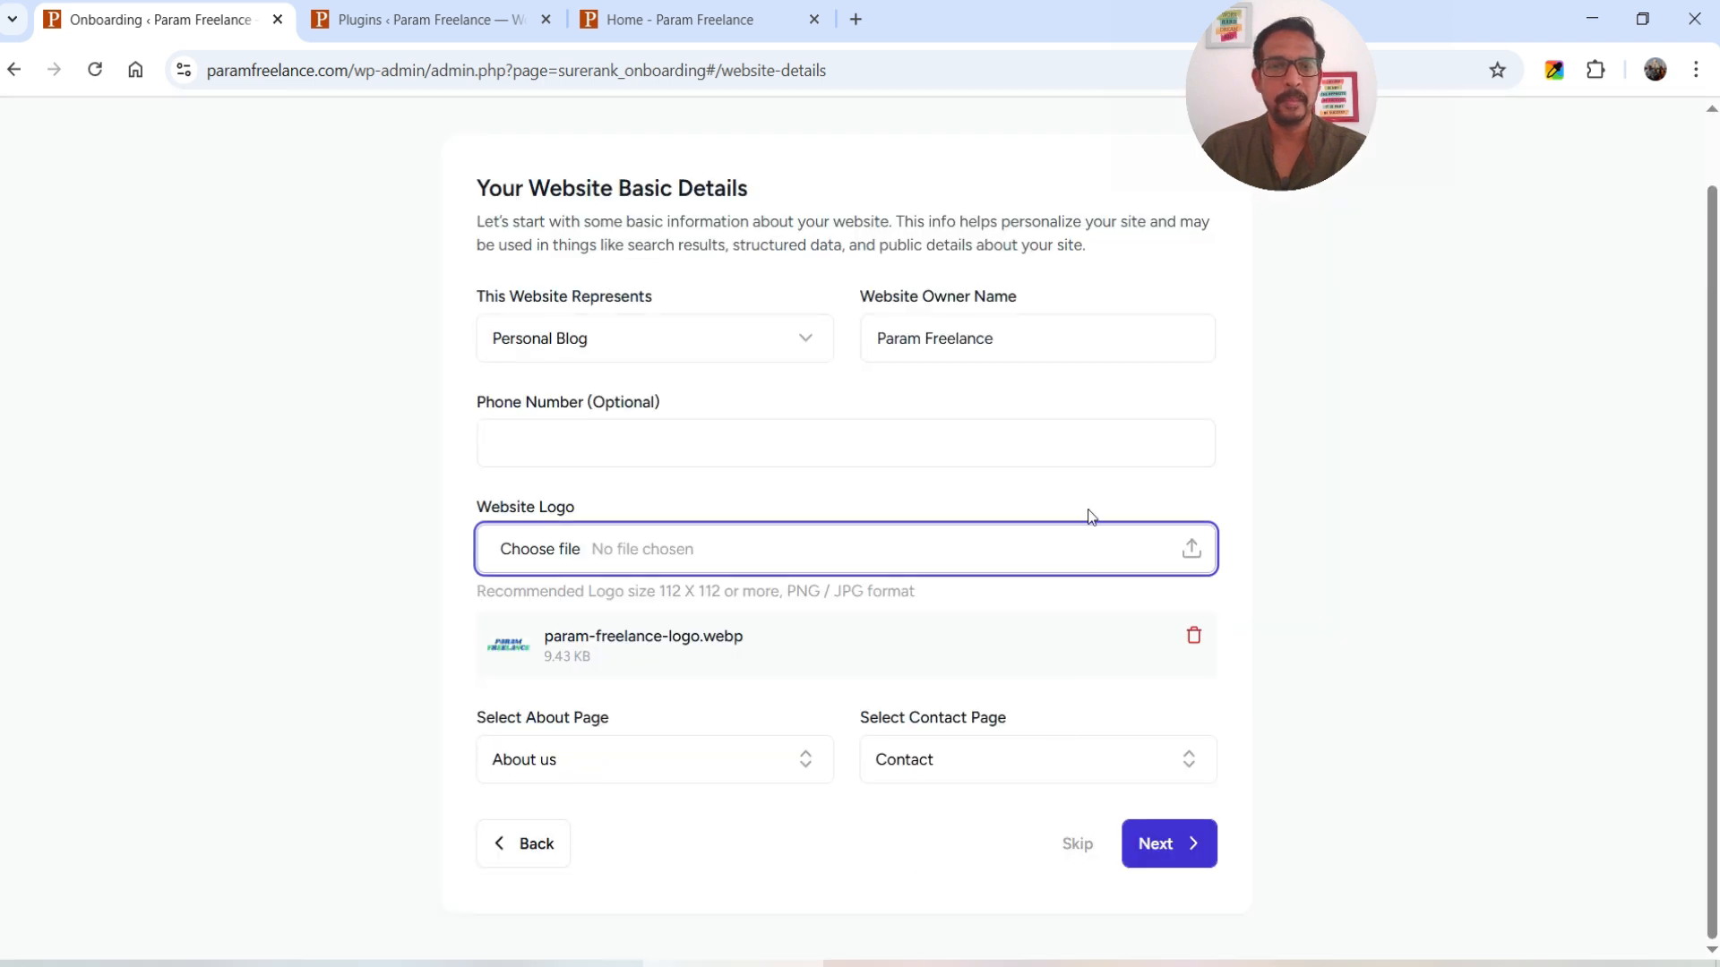
- Keep About us as the About page and Contact as the Contact page, then continue
{"action": "left_click", "coordinate": [528, 767]}
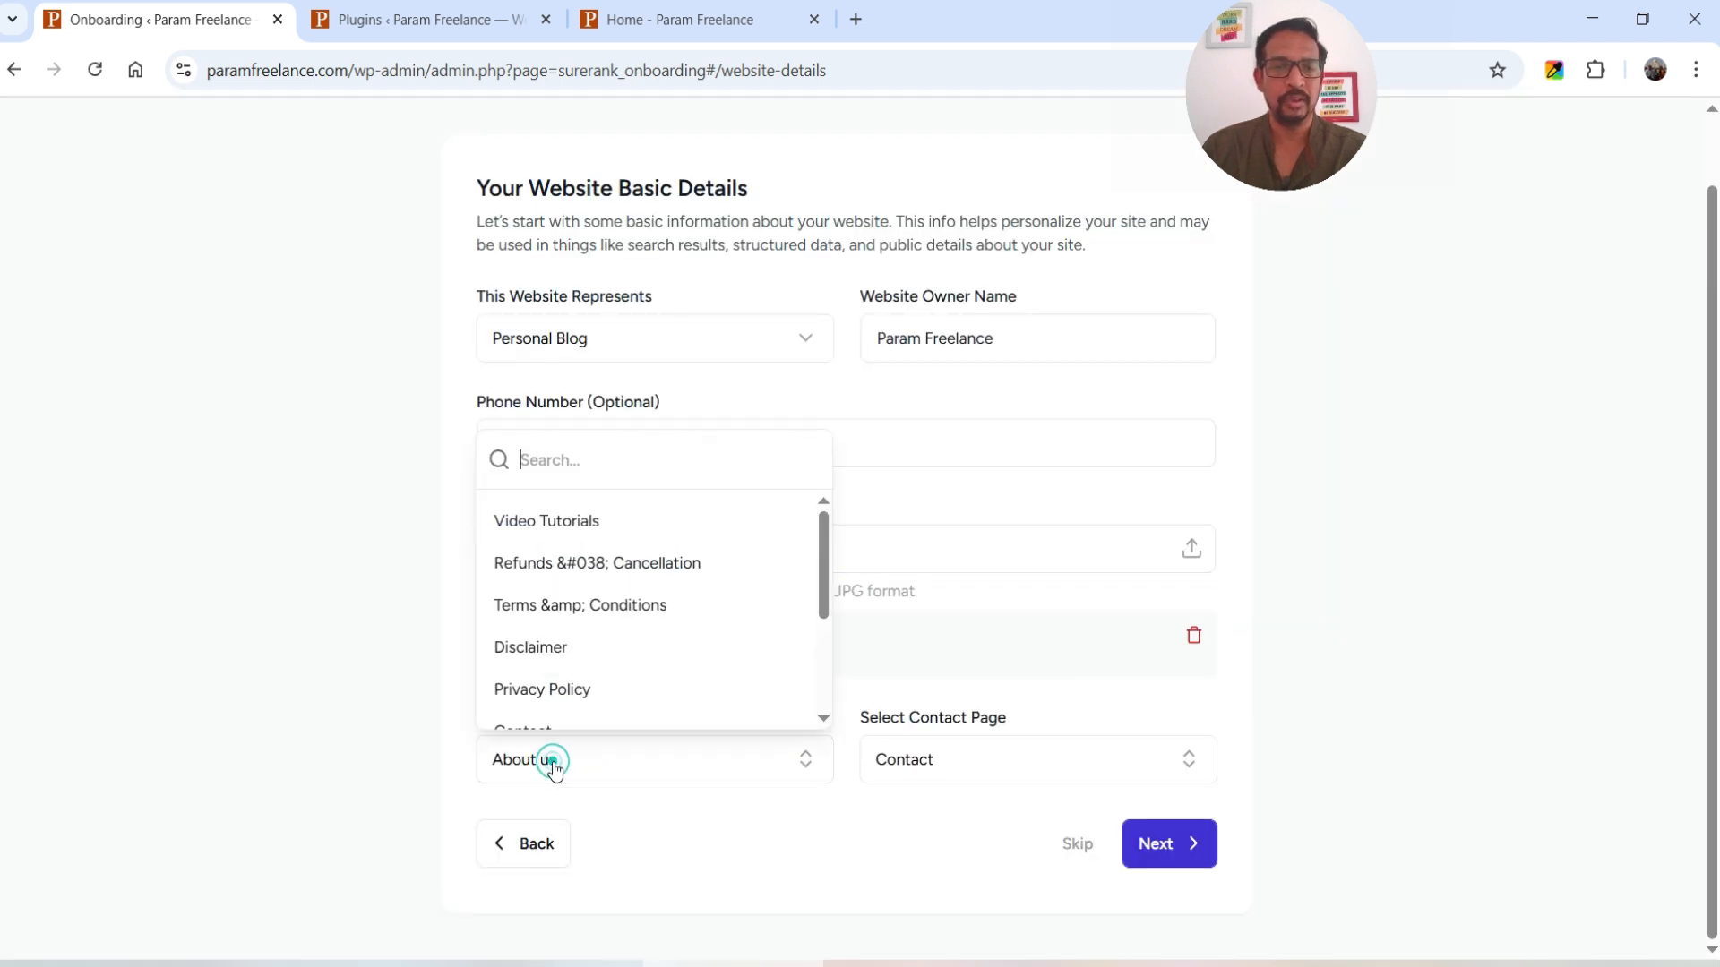
{"action": "left_click", "coordinate": [306, 744]}
{"action": "left_click", "coordinate": [588, 768]}
{"action": "scroll", "coordinate": [568, 534], "scroll_direction": "down", "scroll_amount": 1}
{"action": "left_click", "coordinate": [356, 736]}
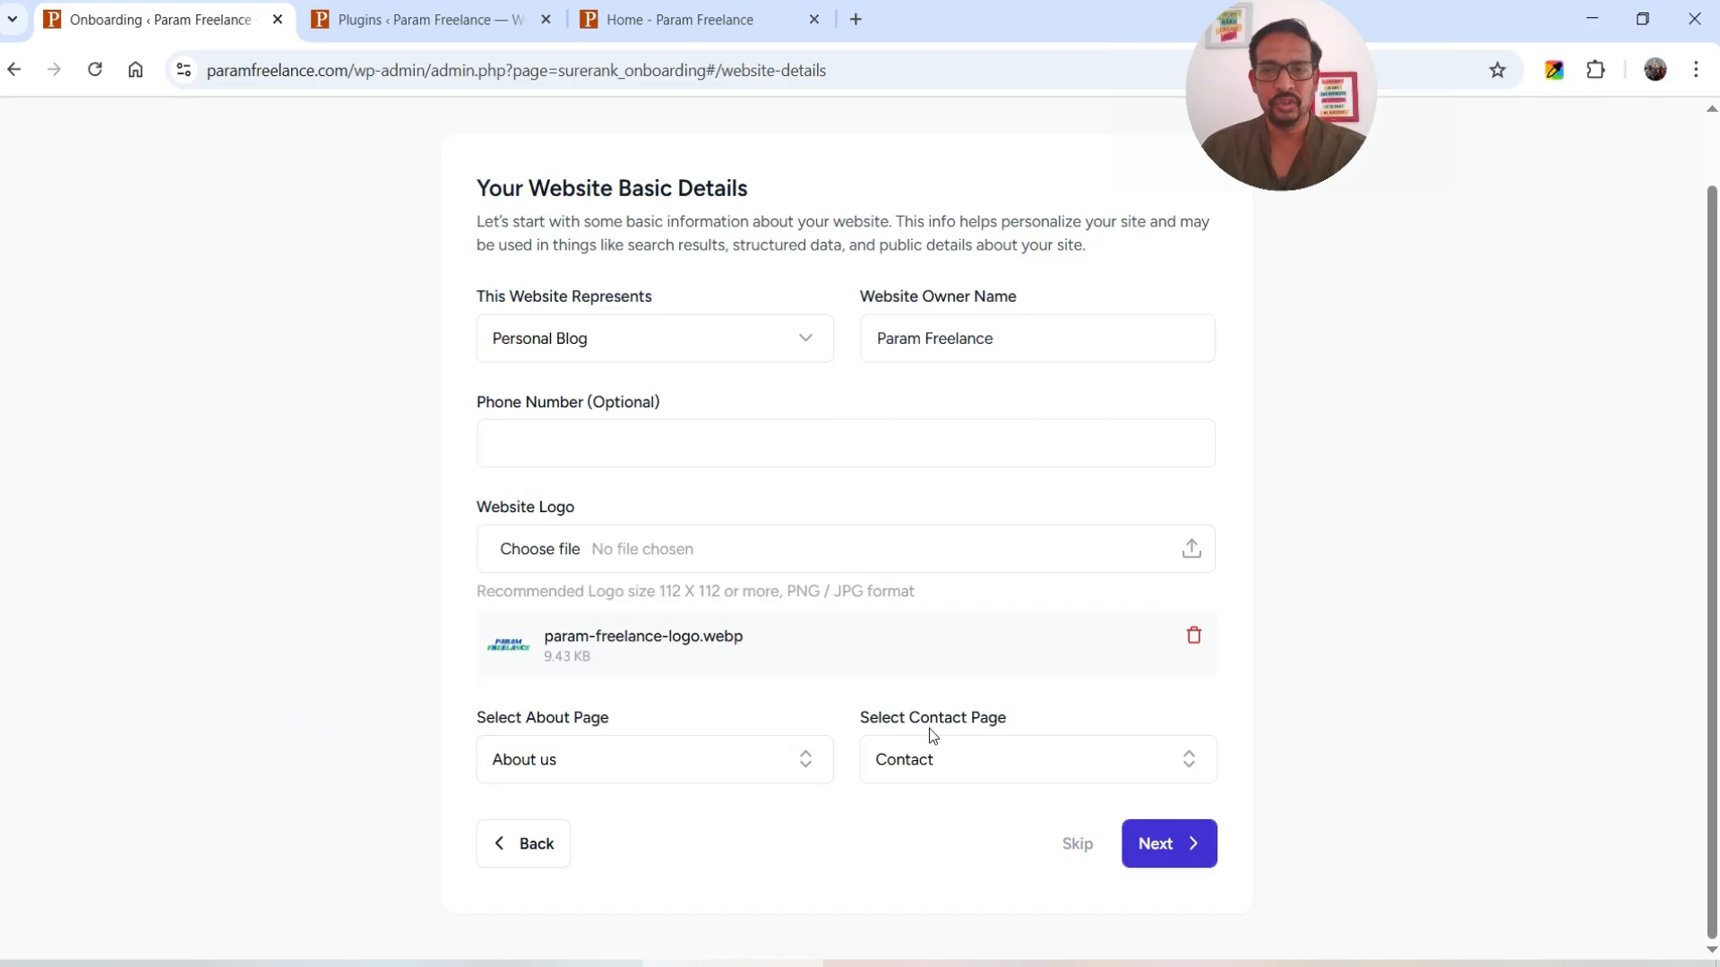
{"action": "left_click", "coordinate": [931, 757]}
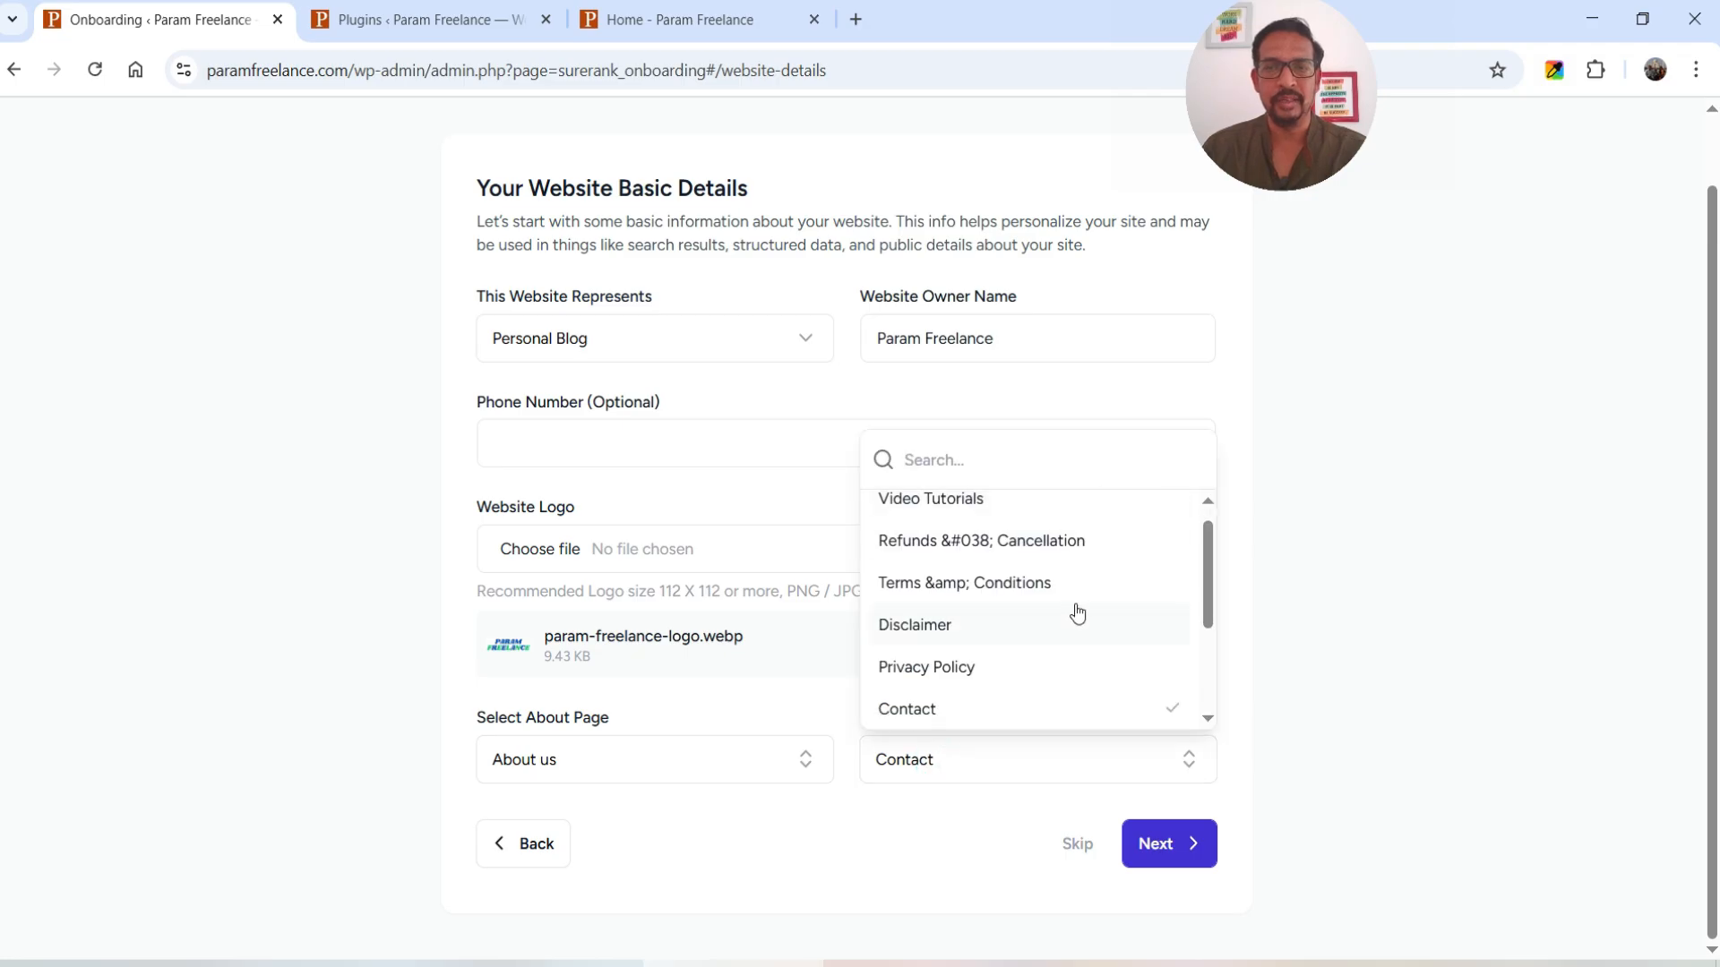
{"action": "scroll", "coordinate": [1078, 613], "scroll_direction": "down", "scroll_amount": 2}
{"action": "left_click", "coordinate": [932, 538]}
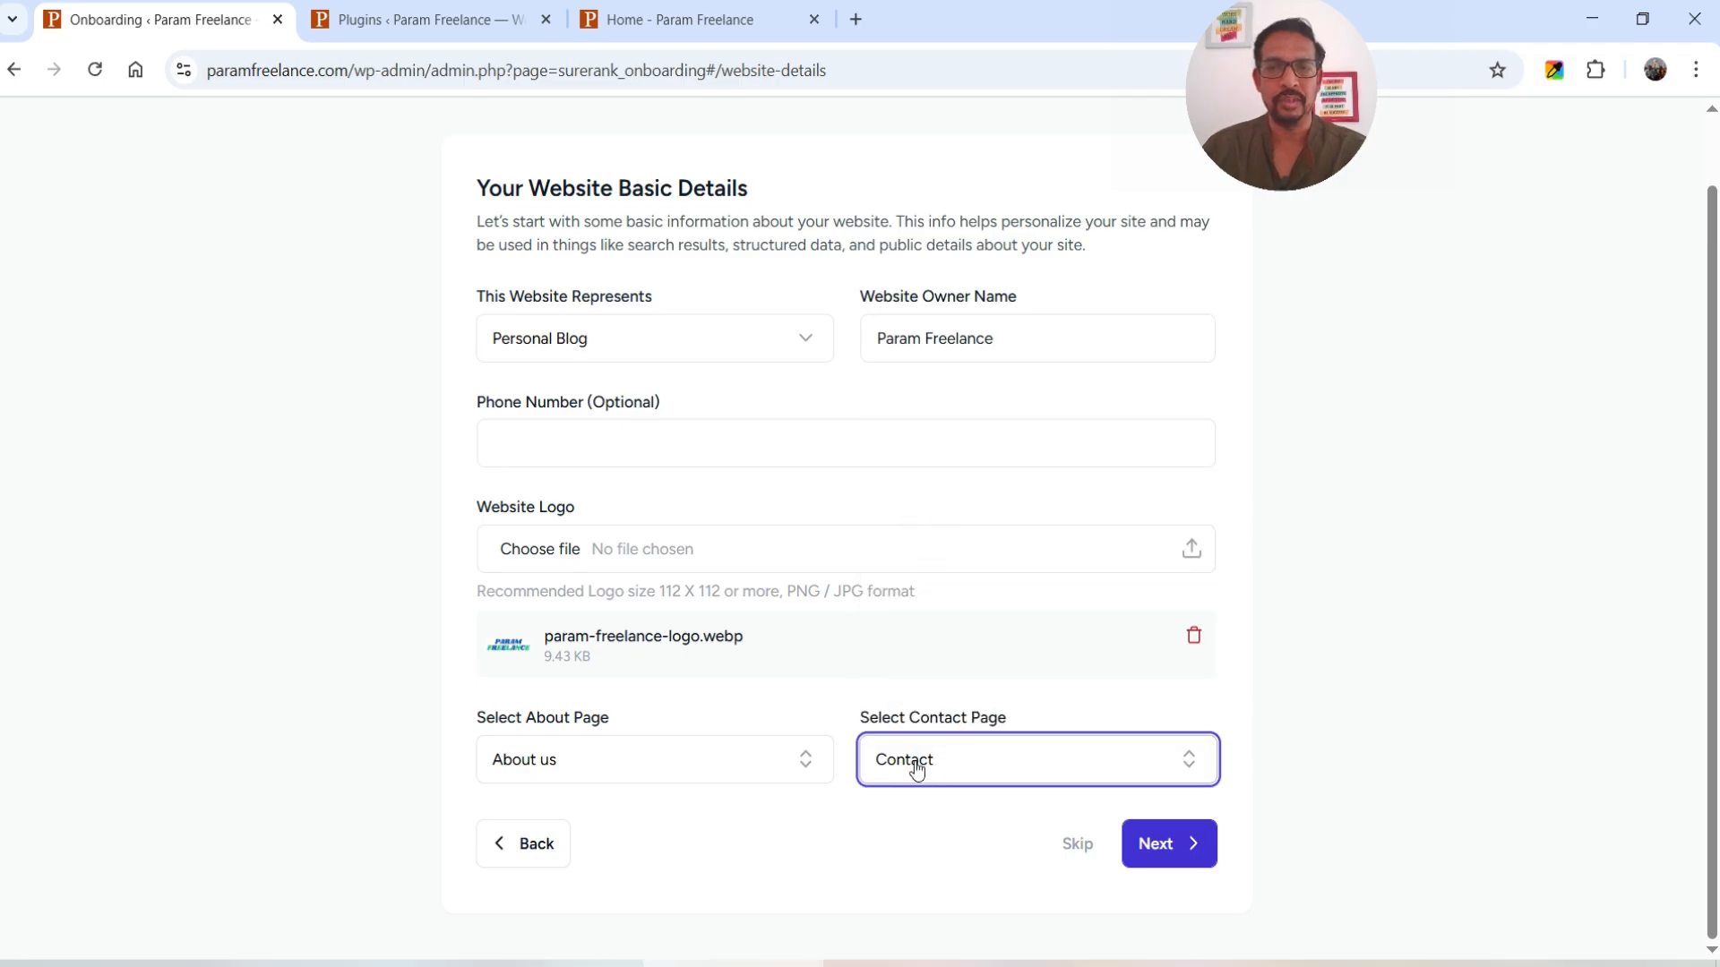
{"action": "left_click", "coordinate": [1160, 842]}
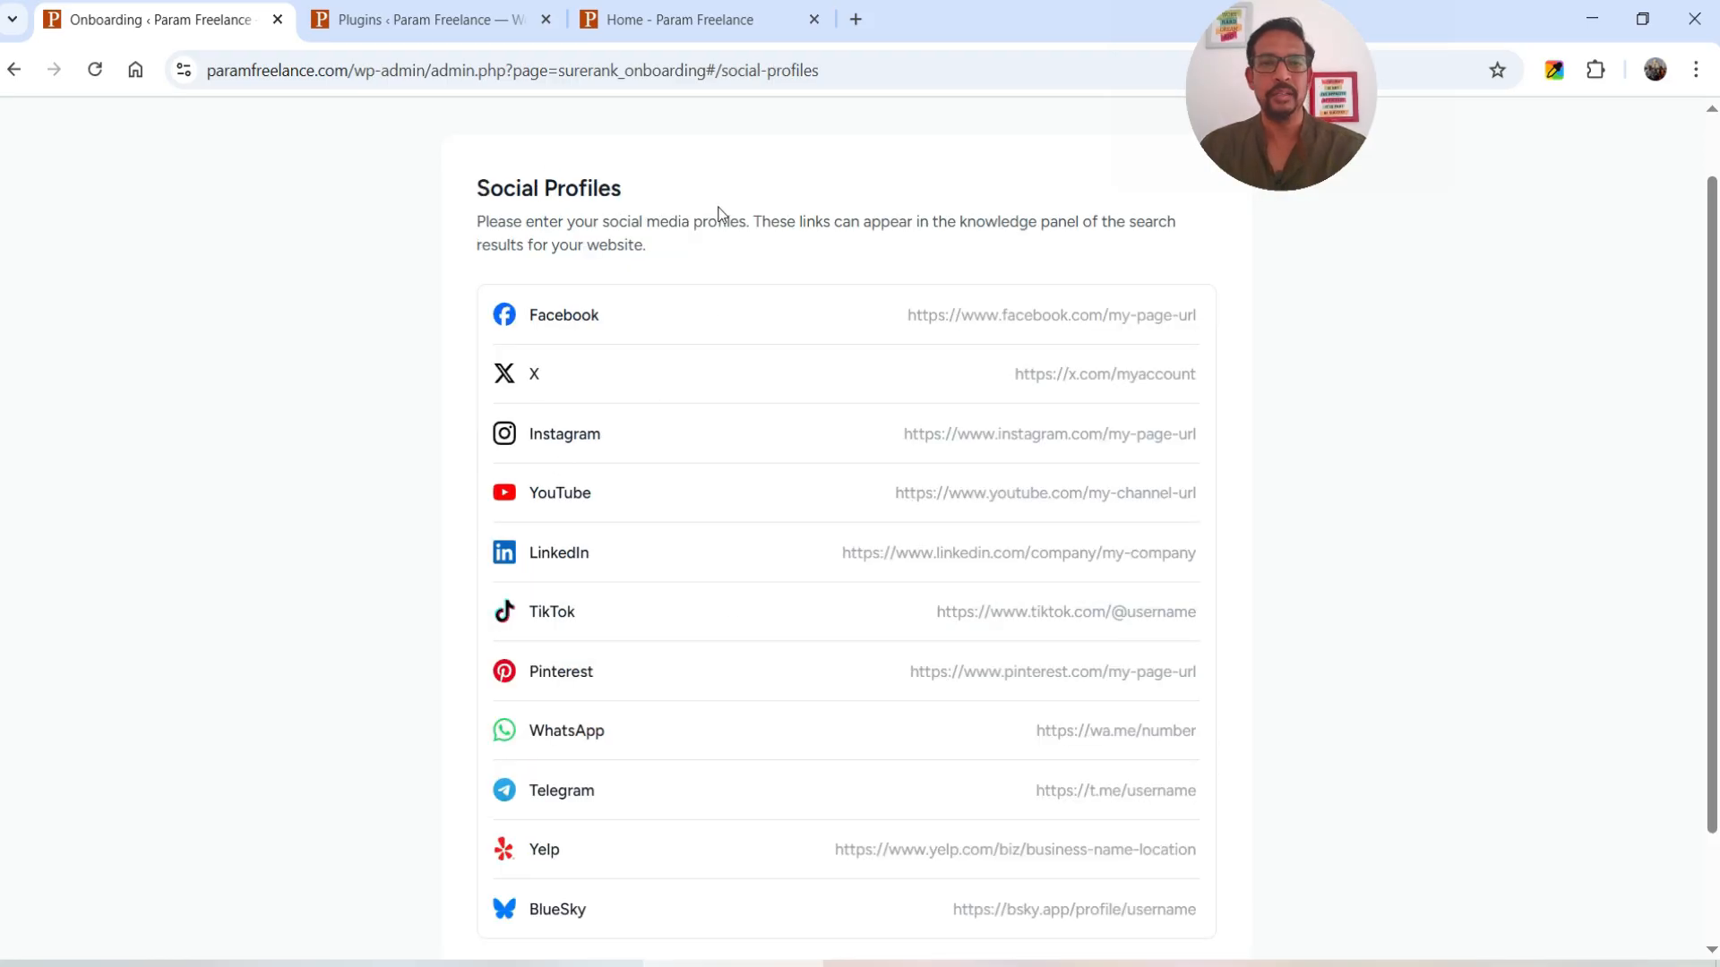
- Copy the homepage's Facebook link into SureRank's Facebook profile field
{"action": "left_click", "coordinate": [645, 19]}
{"action": "right_click", "coordinate": [1439, 247]}
{"action": "left_click", "coordinate": [1508, 406]}
{"action": "left_click", "coordinate": [162, 19]}
{"action": "key", "text": "ctrl+v"}
- Copy the homepage's Twitter link into SureRank's X profile field
{"action": "left_click", "coordinate": [664, 19]}
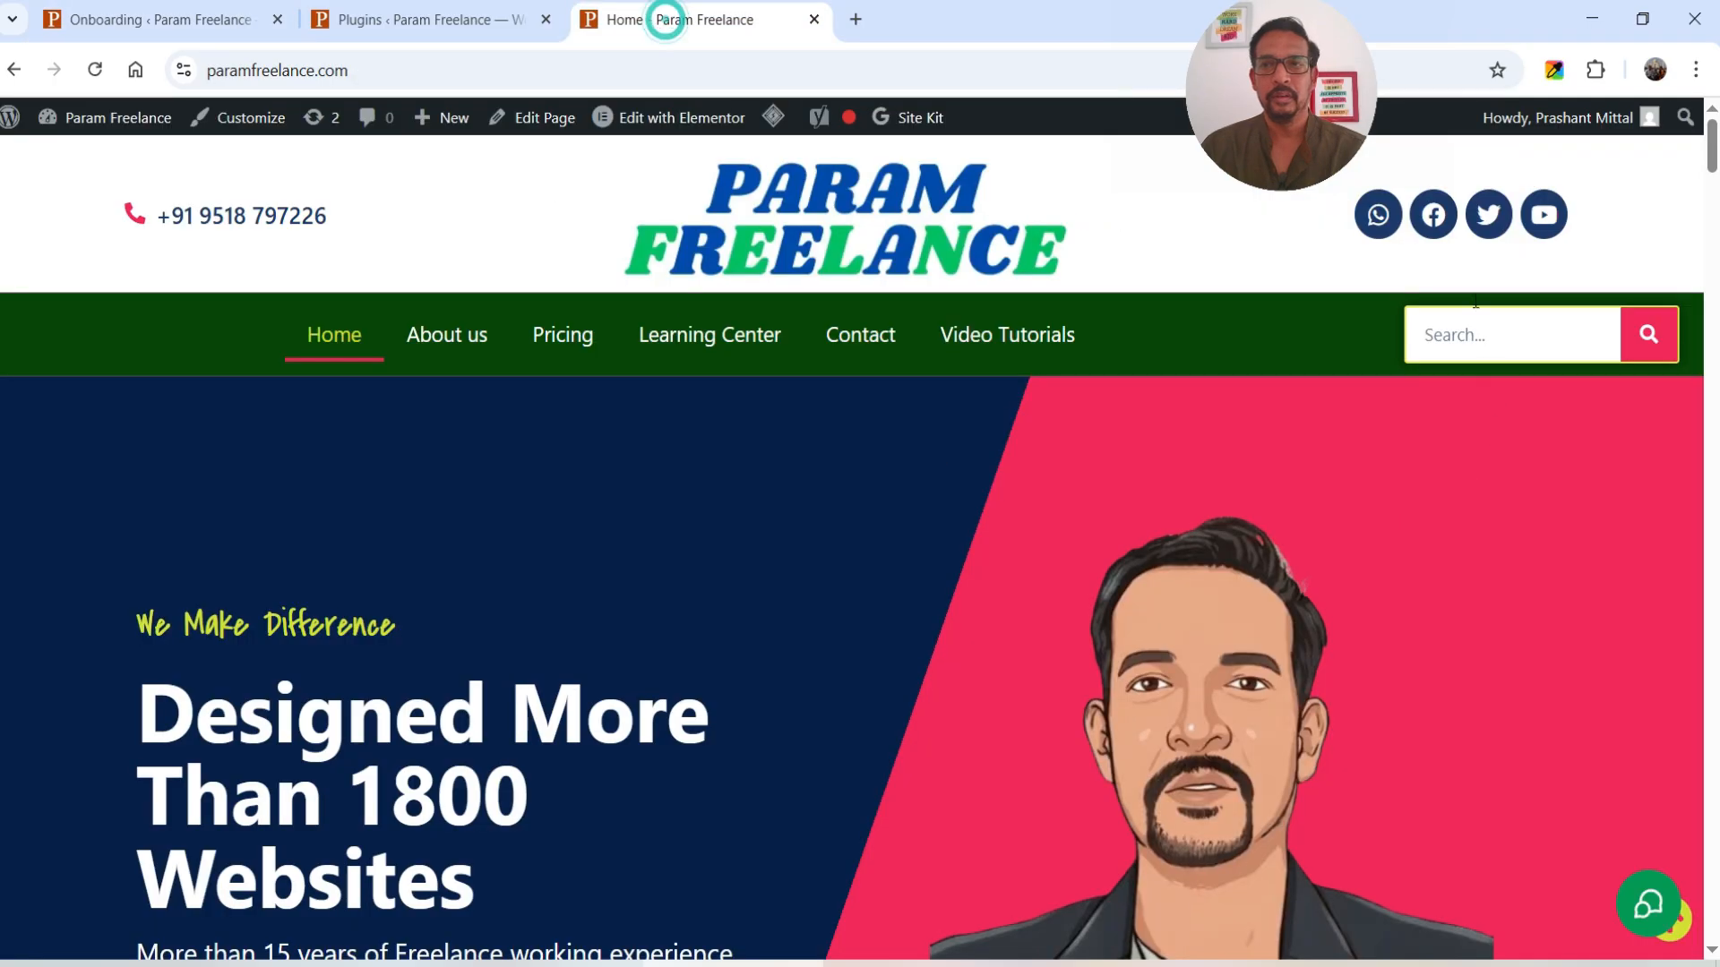
{"action": "right_click", "coordinate": [1494, 228]}
{"action": "left_click", "coordinate": [1349, 404]}
{"action": "left_click", "coordinate": [161, 19]}
{"action": "left_click", "coordinate": [1039, 364]}
{"action": "key", "text": "ctrl+v"}
- Copy the homepage's YouTube channel link into the YouTube field, then continue to user details
{"action": "left_click", "coordinate": [717, 19]}
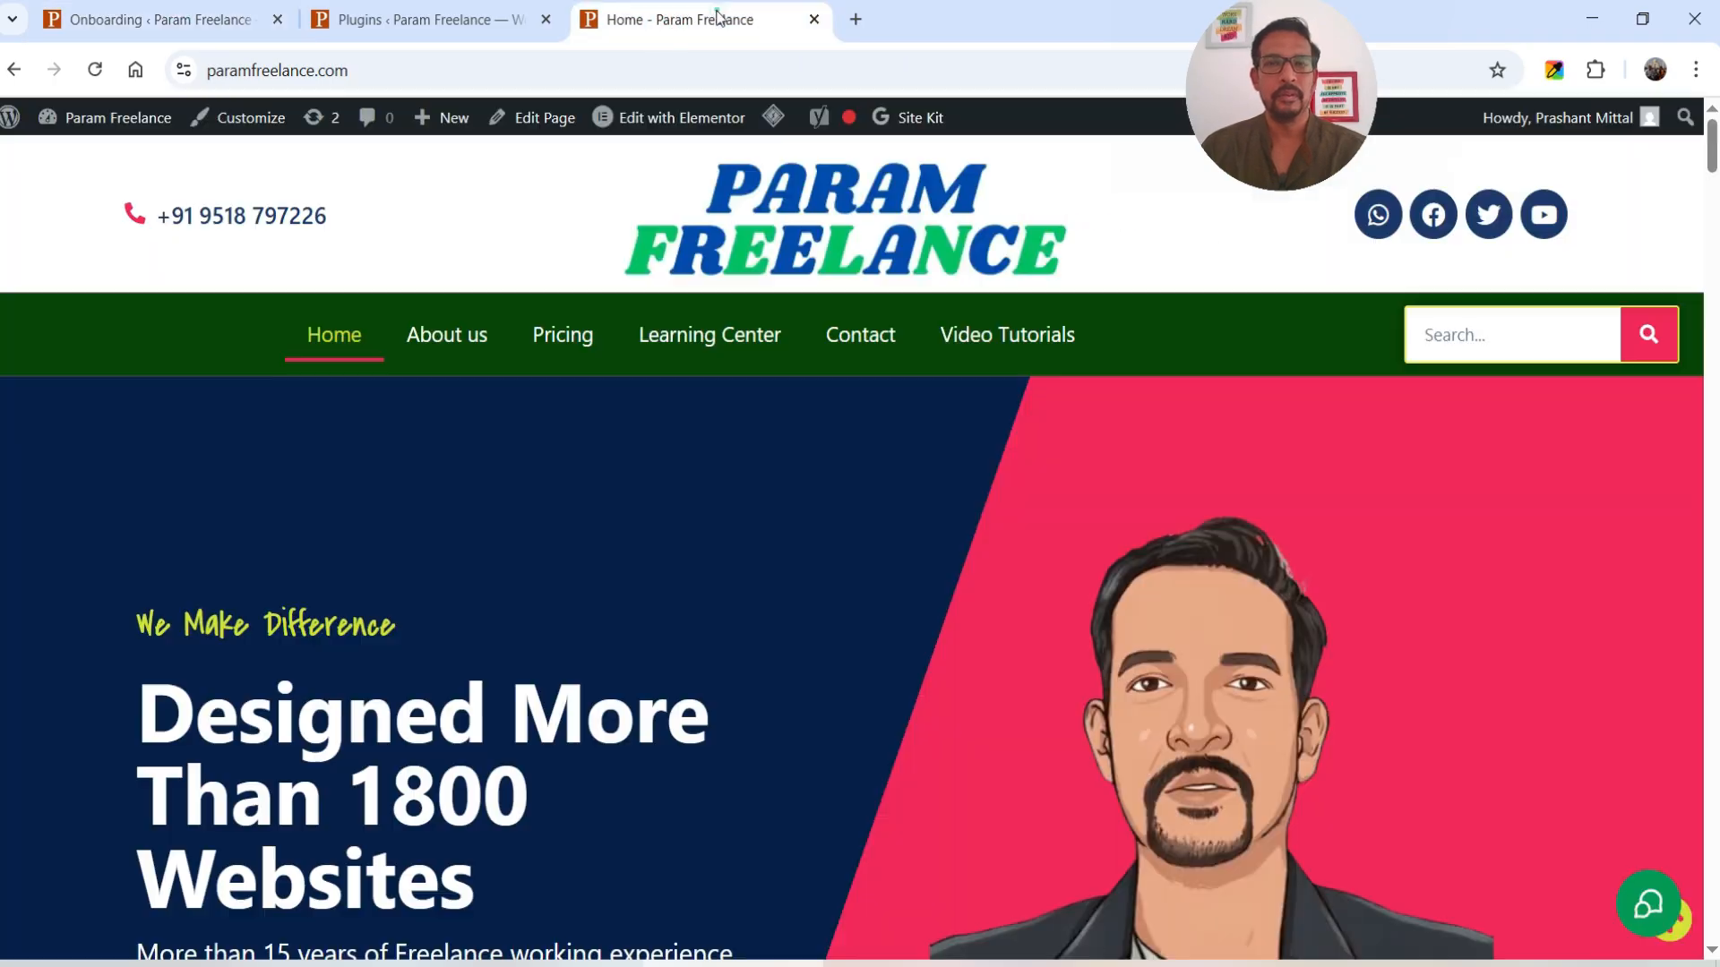
{"action": "right_click", "coordinate": [1544, 219]}
{"action": "left_click", "coordinate": [1375, 397]}
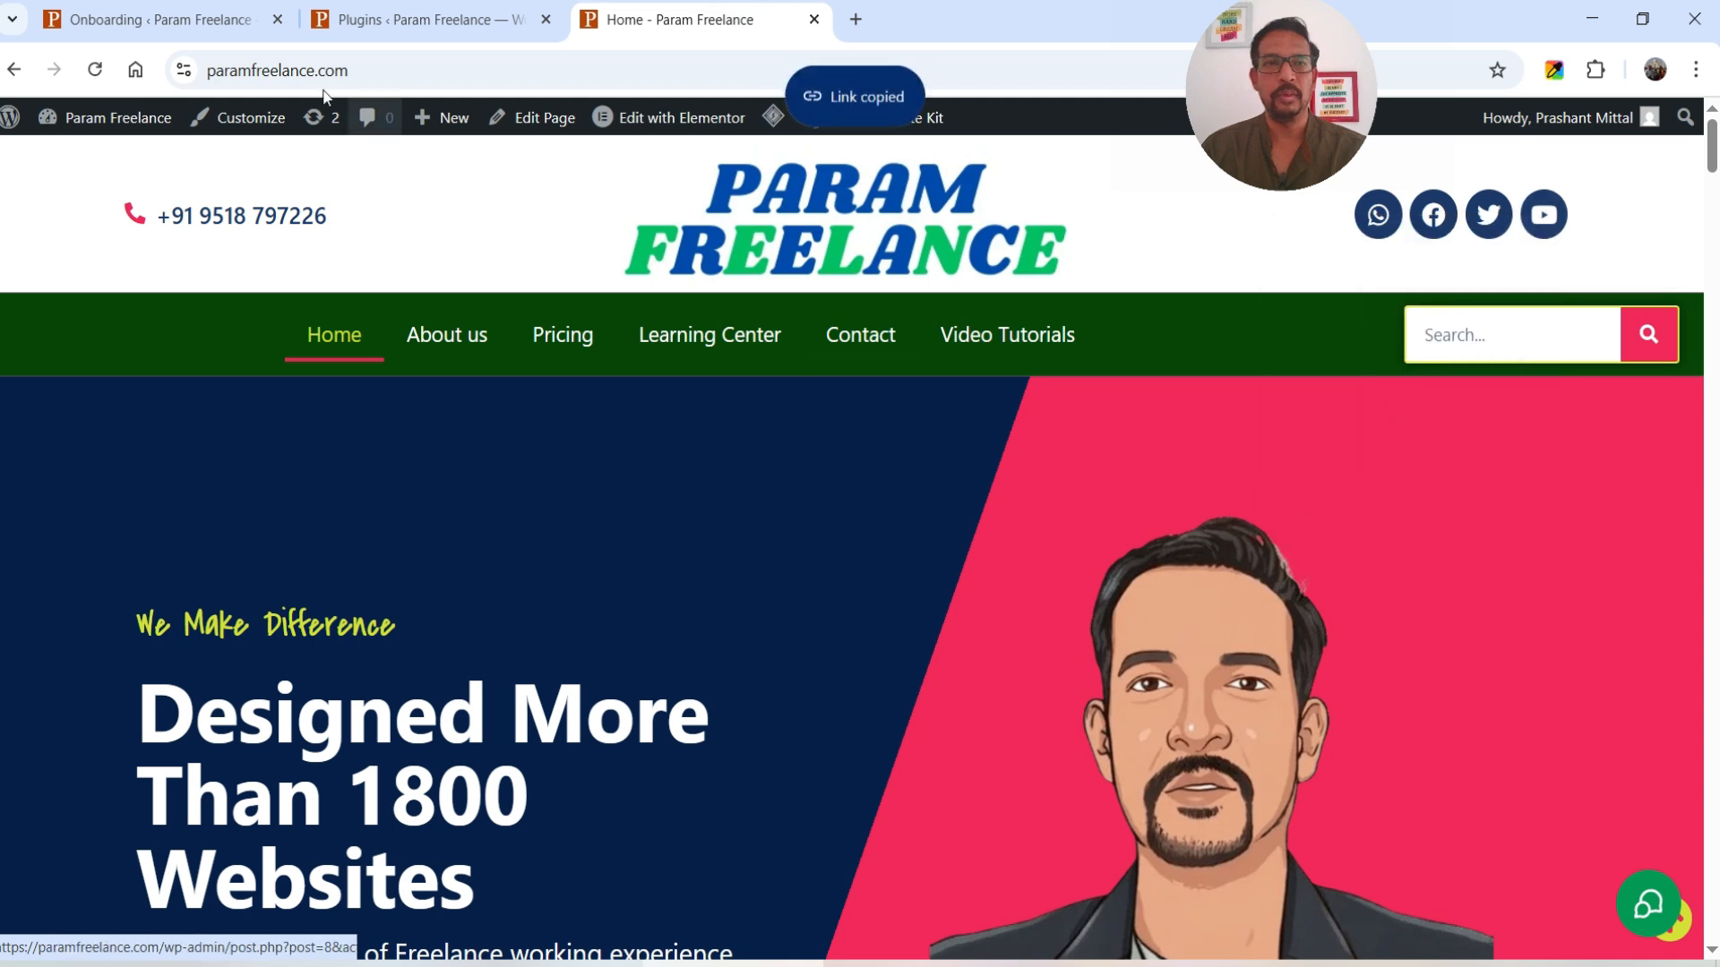
{"action": "left_click", "coordinate": [134, 18]}
{"action": "left_click", "coordinate": [884, 488]}
{"action": "key", "text": "ctrl+v"}
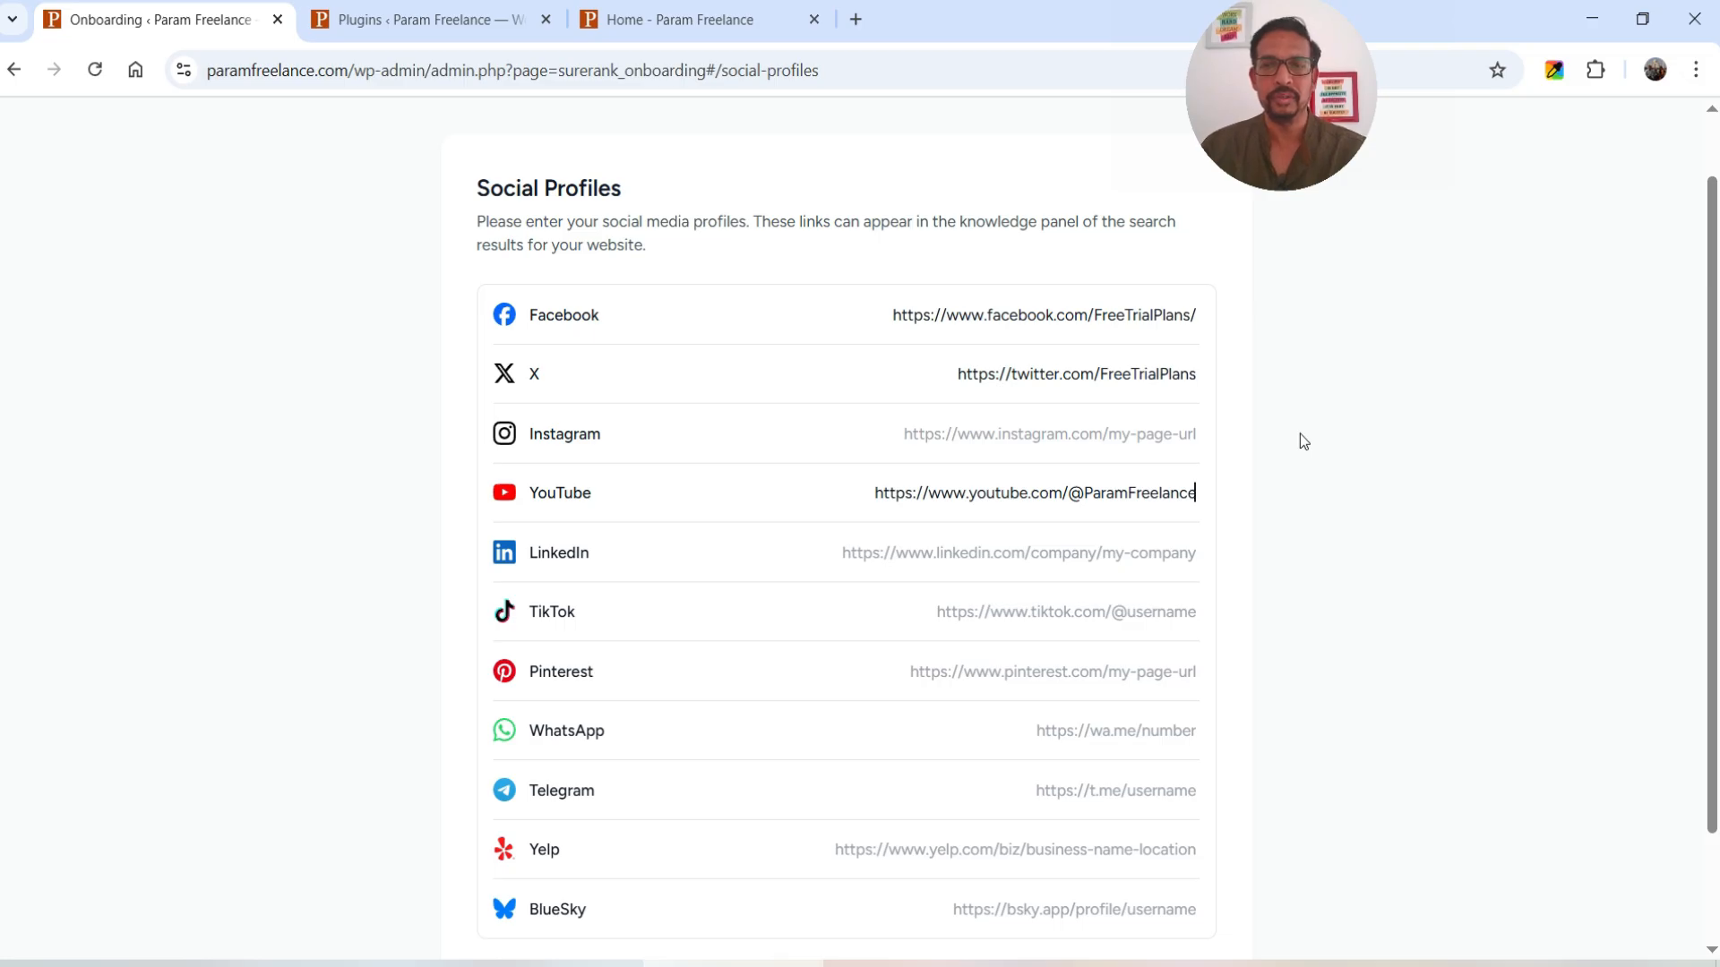
{"action": "scroll", "coordinate": [1299, 439], "scroll_direction": "down", "scroll_amount": 2}
{"action": "left_click", "coordinate": [1165, 871]}
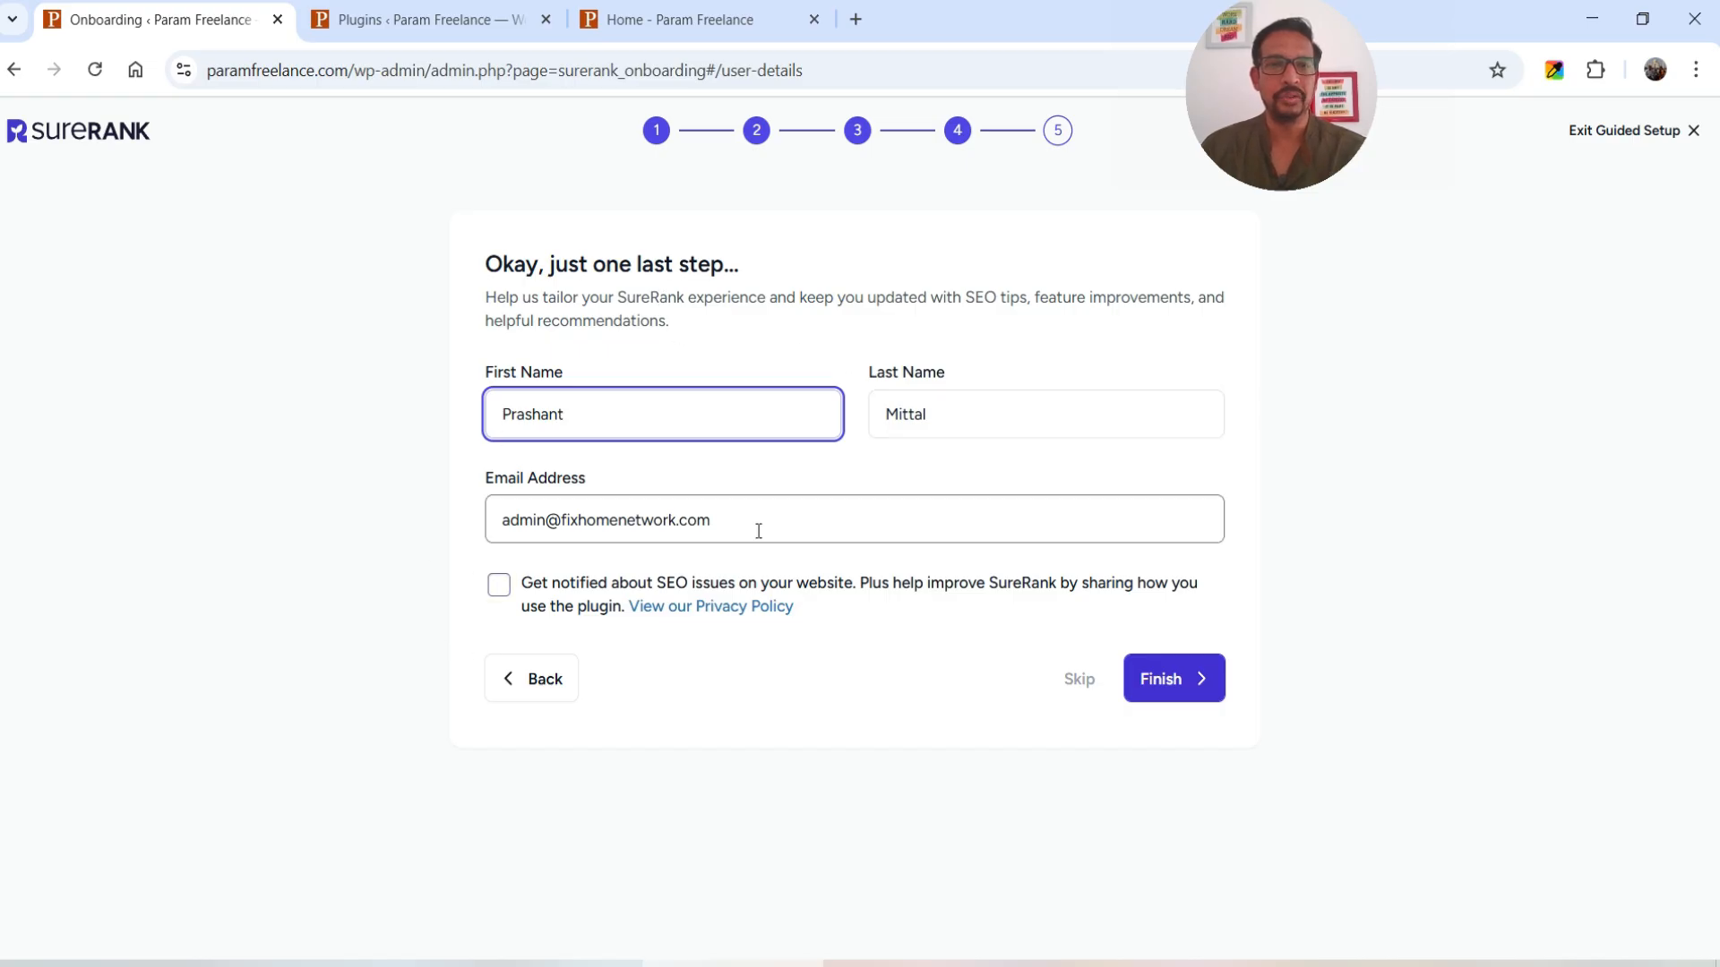
- Replace the e-mail with the site's support address, tick SEO notifications, finish, and open the dashboard
{"action": "triple_click", "coordinate": [806, 515]}
{"action": "key", "text": "BackSpace"}
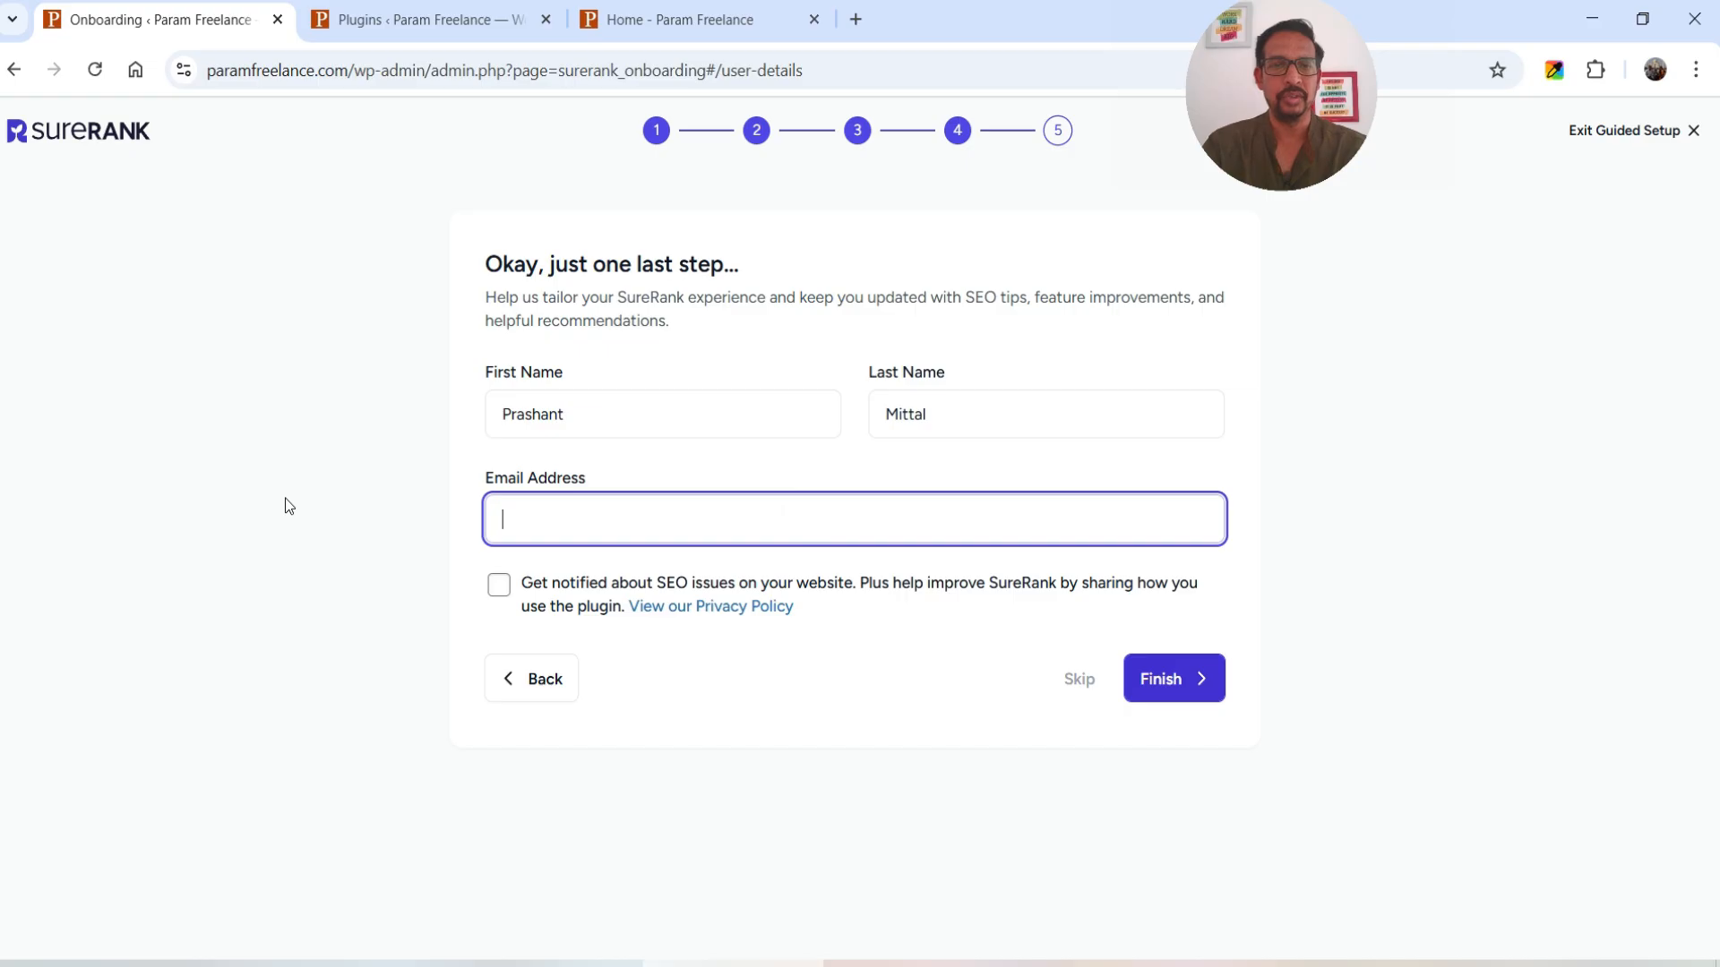
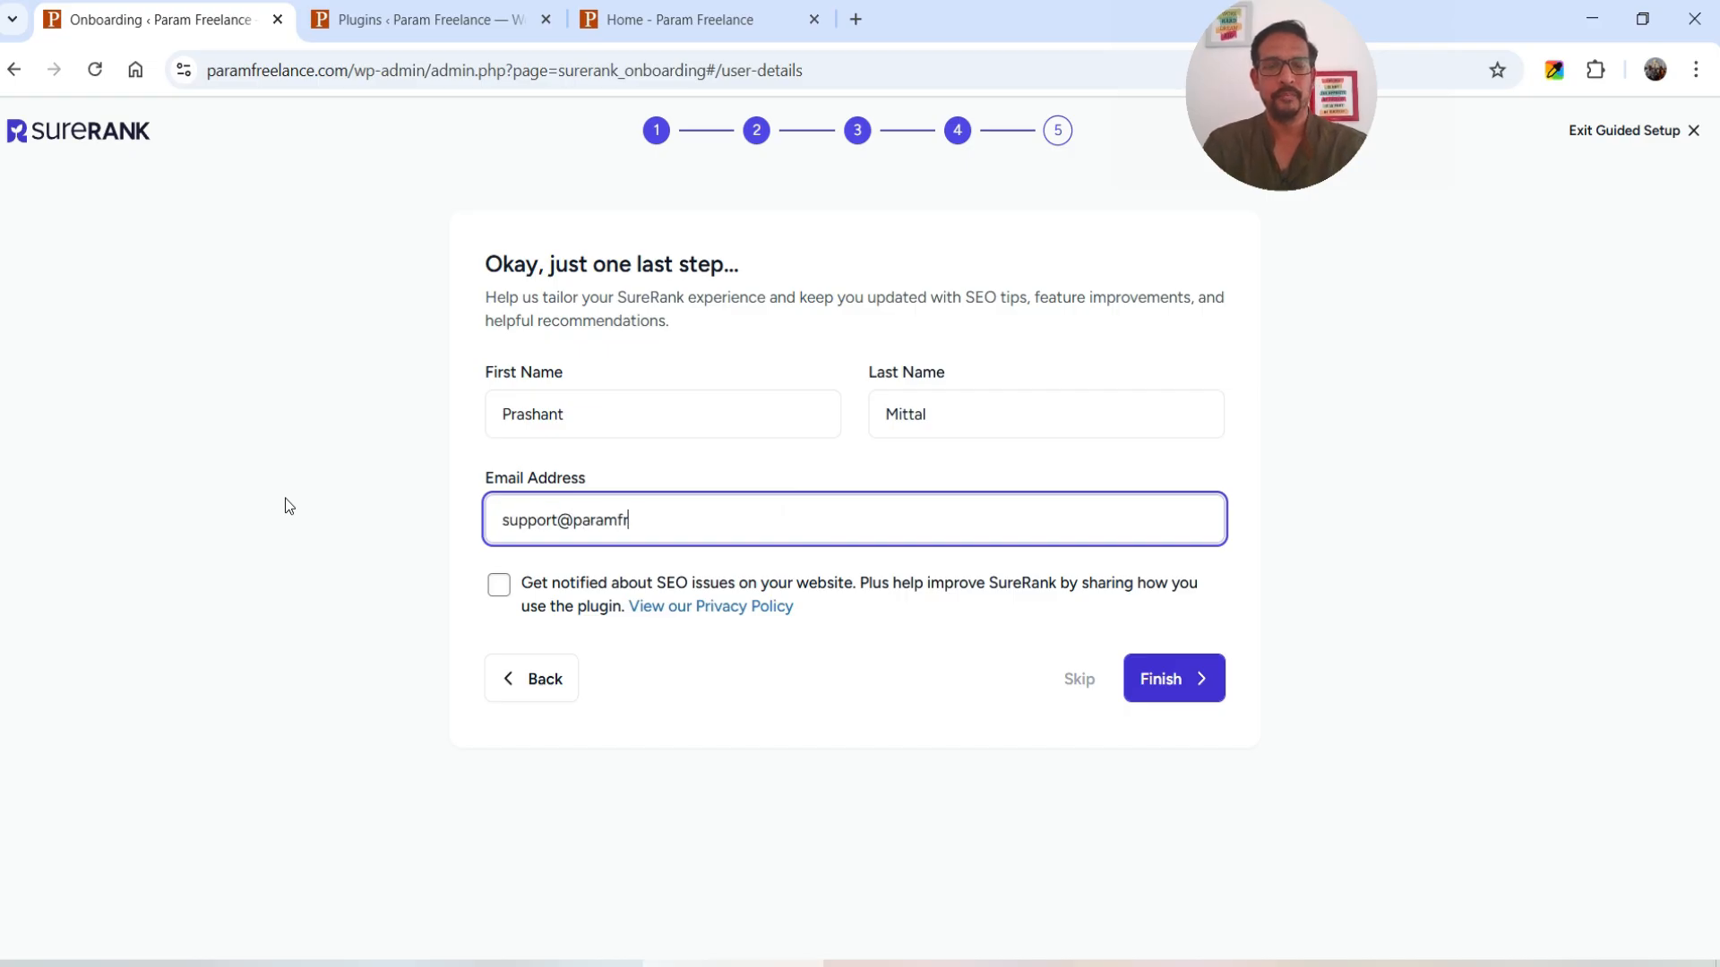
{"action": "left_click", "coordinate": [500, 593]}
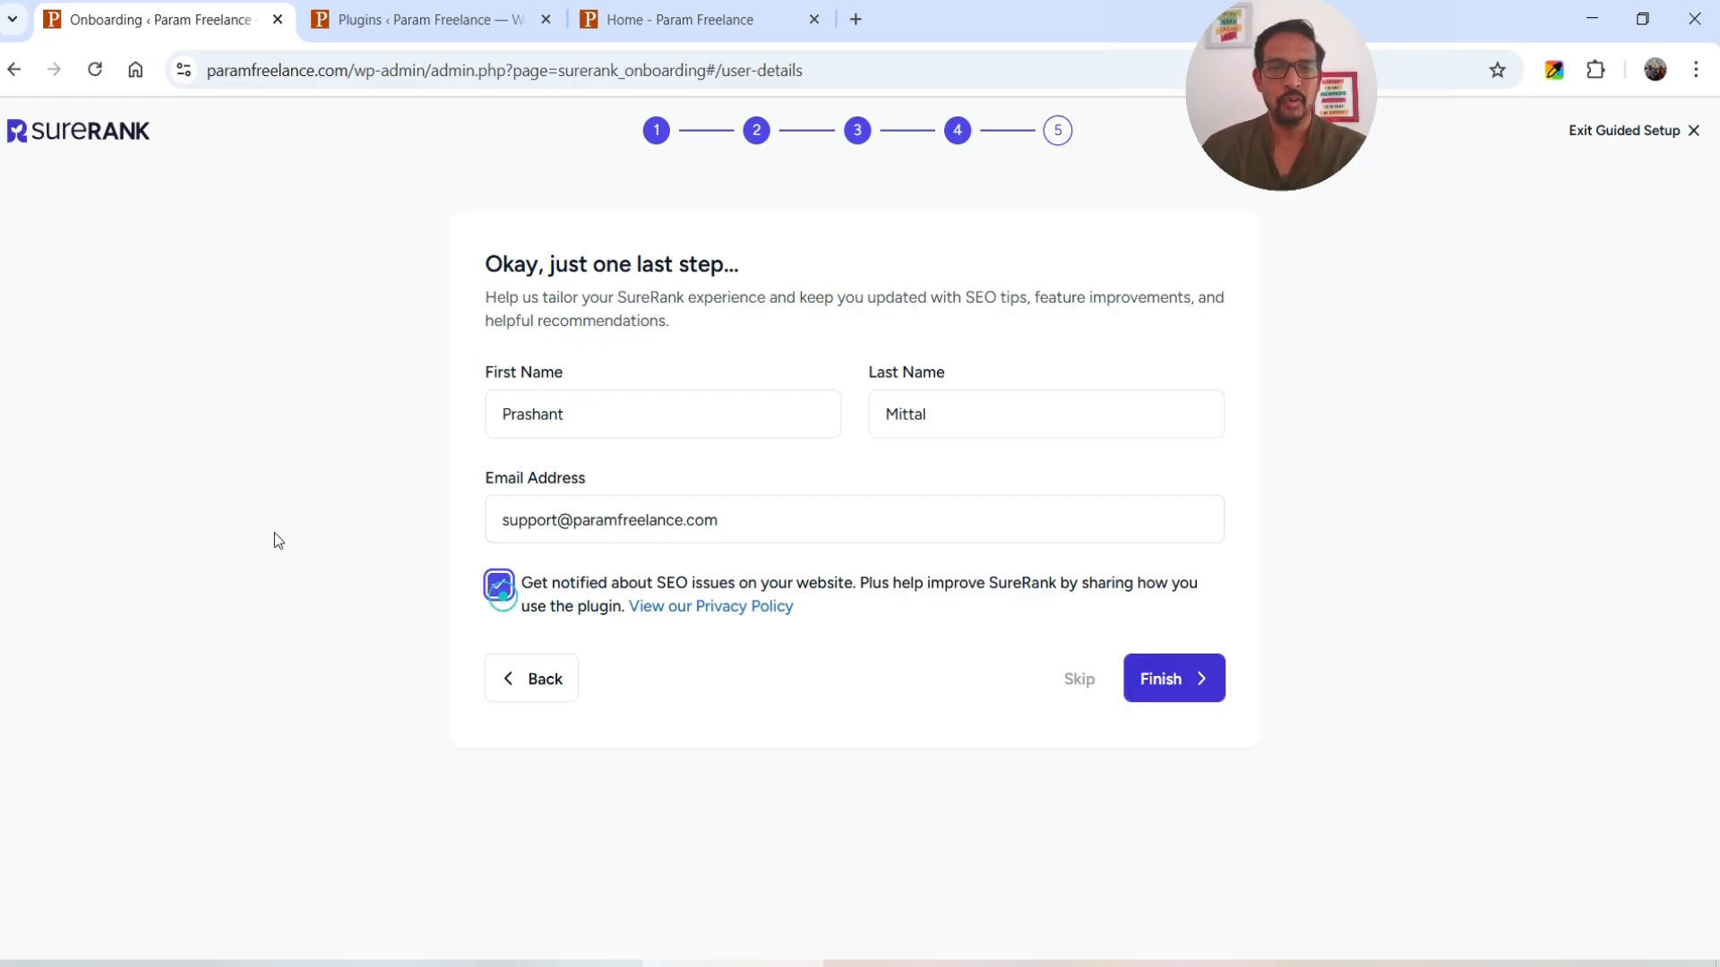
{"action": "left_click", "coordinate": [1165, 679]}
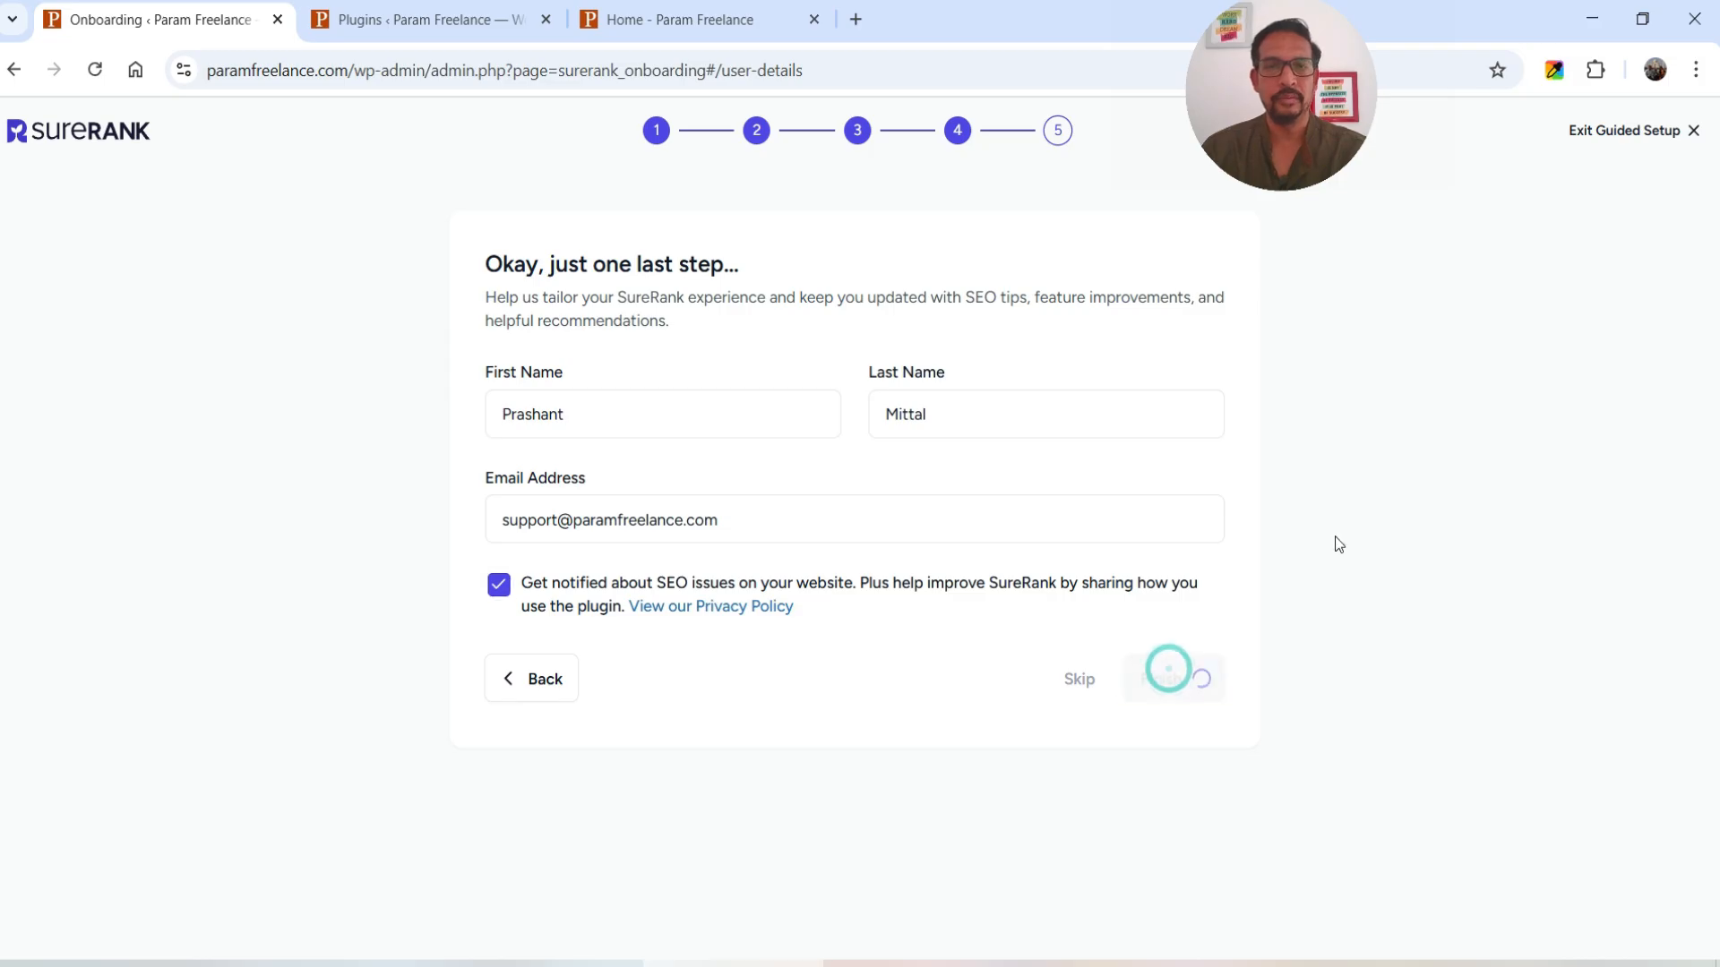
{"action": "left_click", "coordinate": [549, 561]}
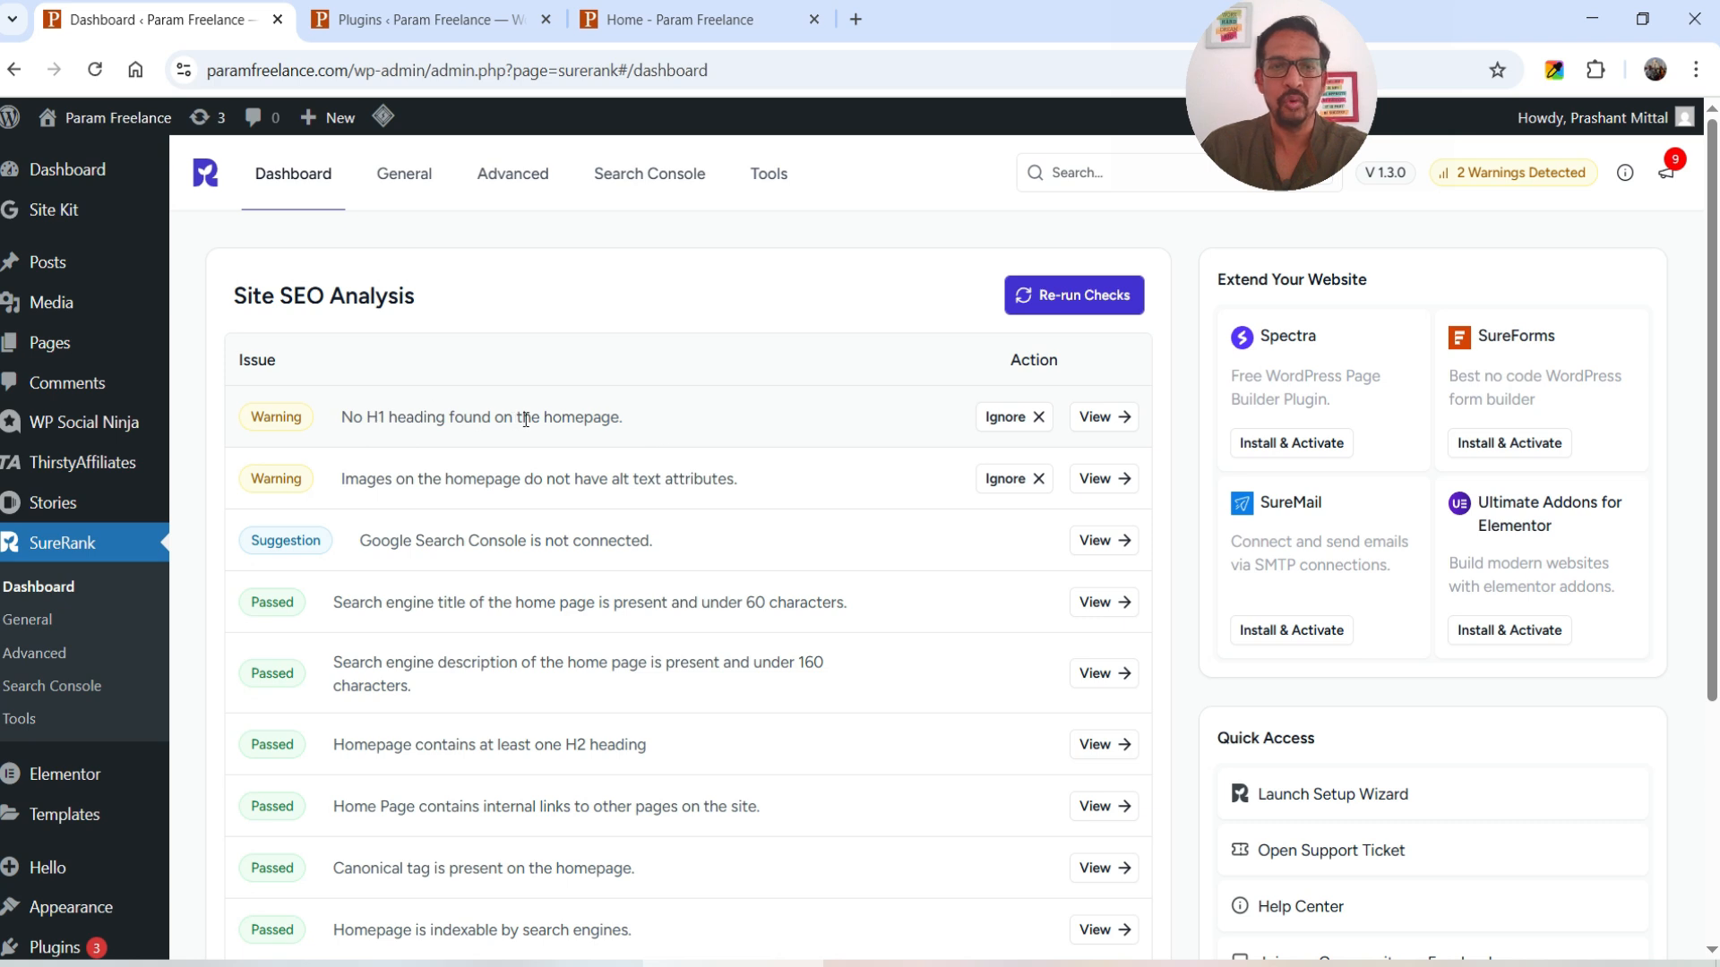
{"action": "left_click", "coordinate": [689, 19]}
{"action": "scroll", "coordinate": [900, 454], "scroll_direction": "down", "scroll_amount": 10}
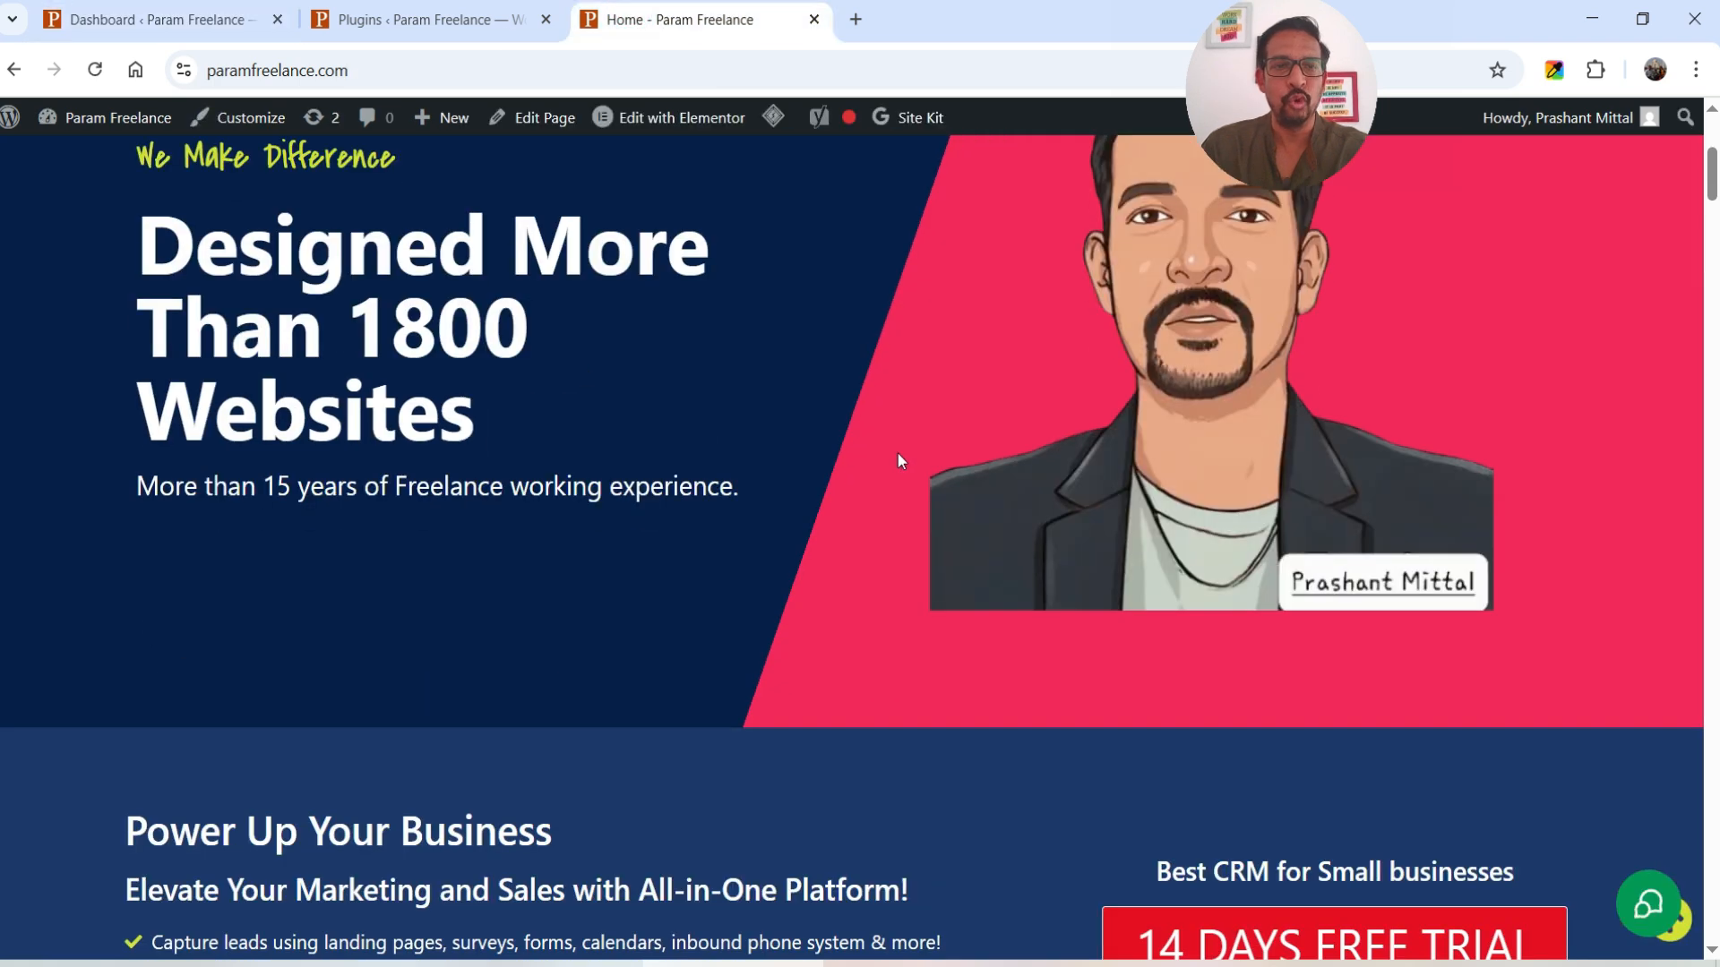
{"action": "scroll", "coordinate": [709, 385], "scroll_direction": "down", "scroll_amount": 10}
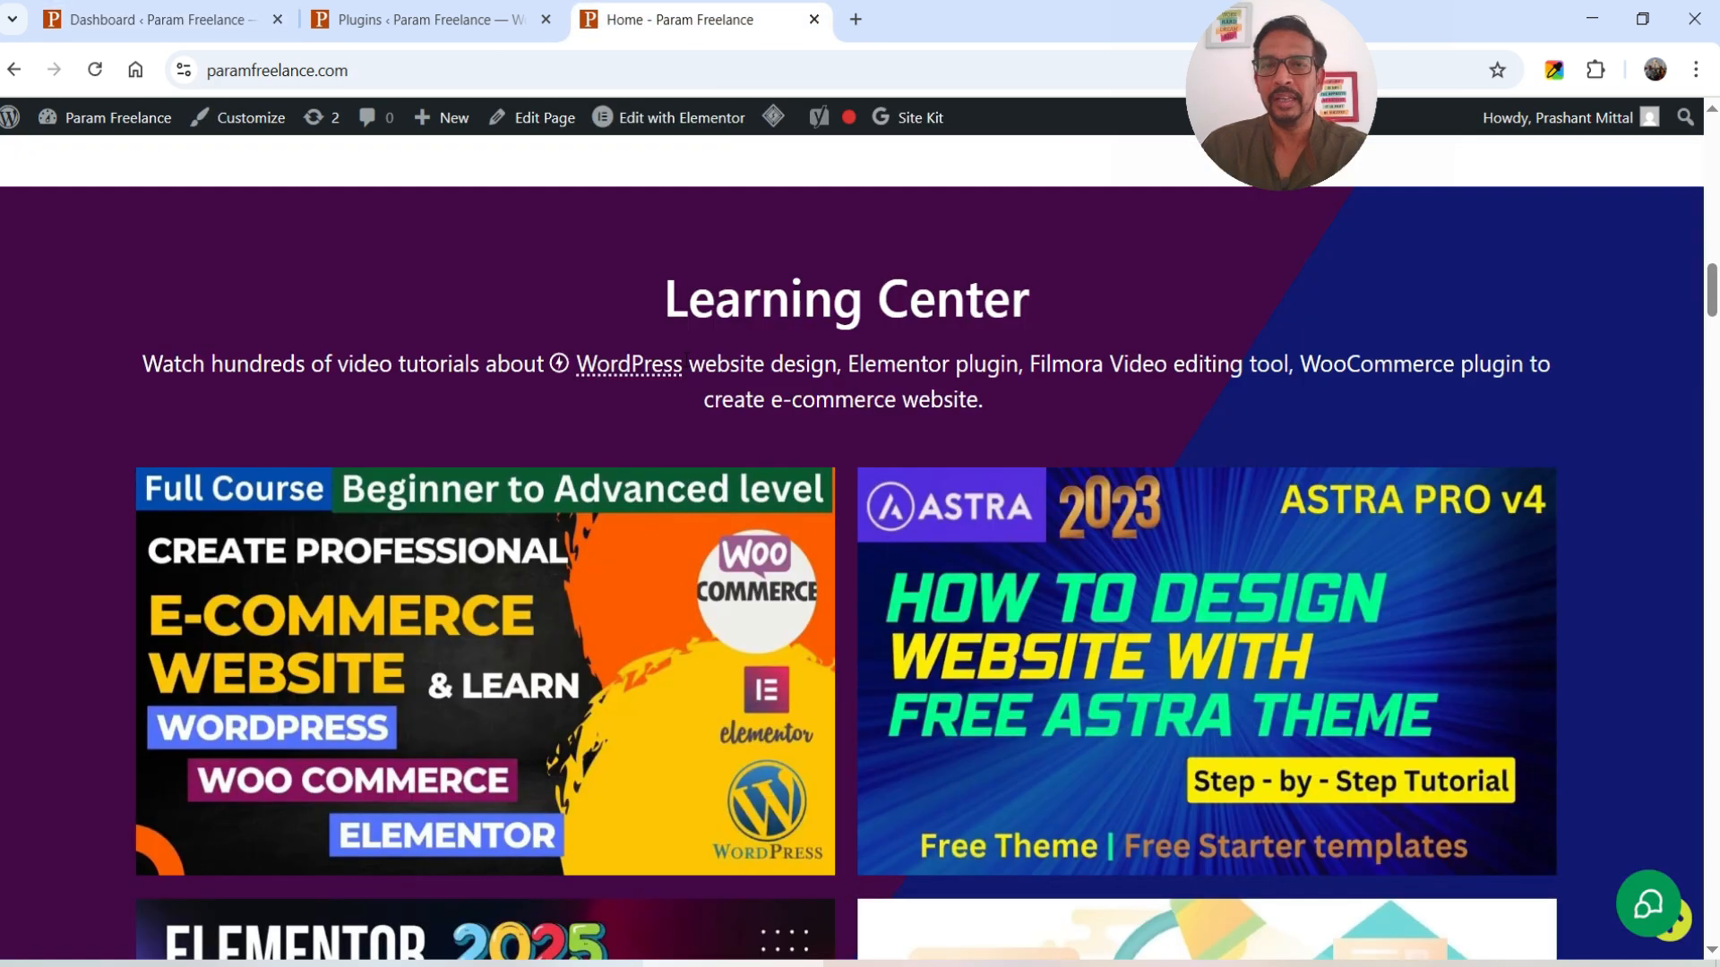
{"action": "scroll", "coordinate": [687, 358], "scroll_direction": "down", "scroll_amount": 15}
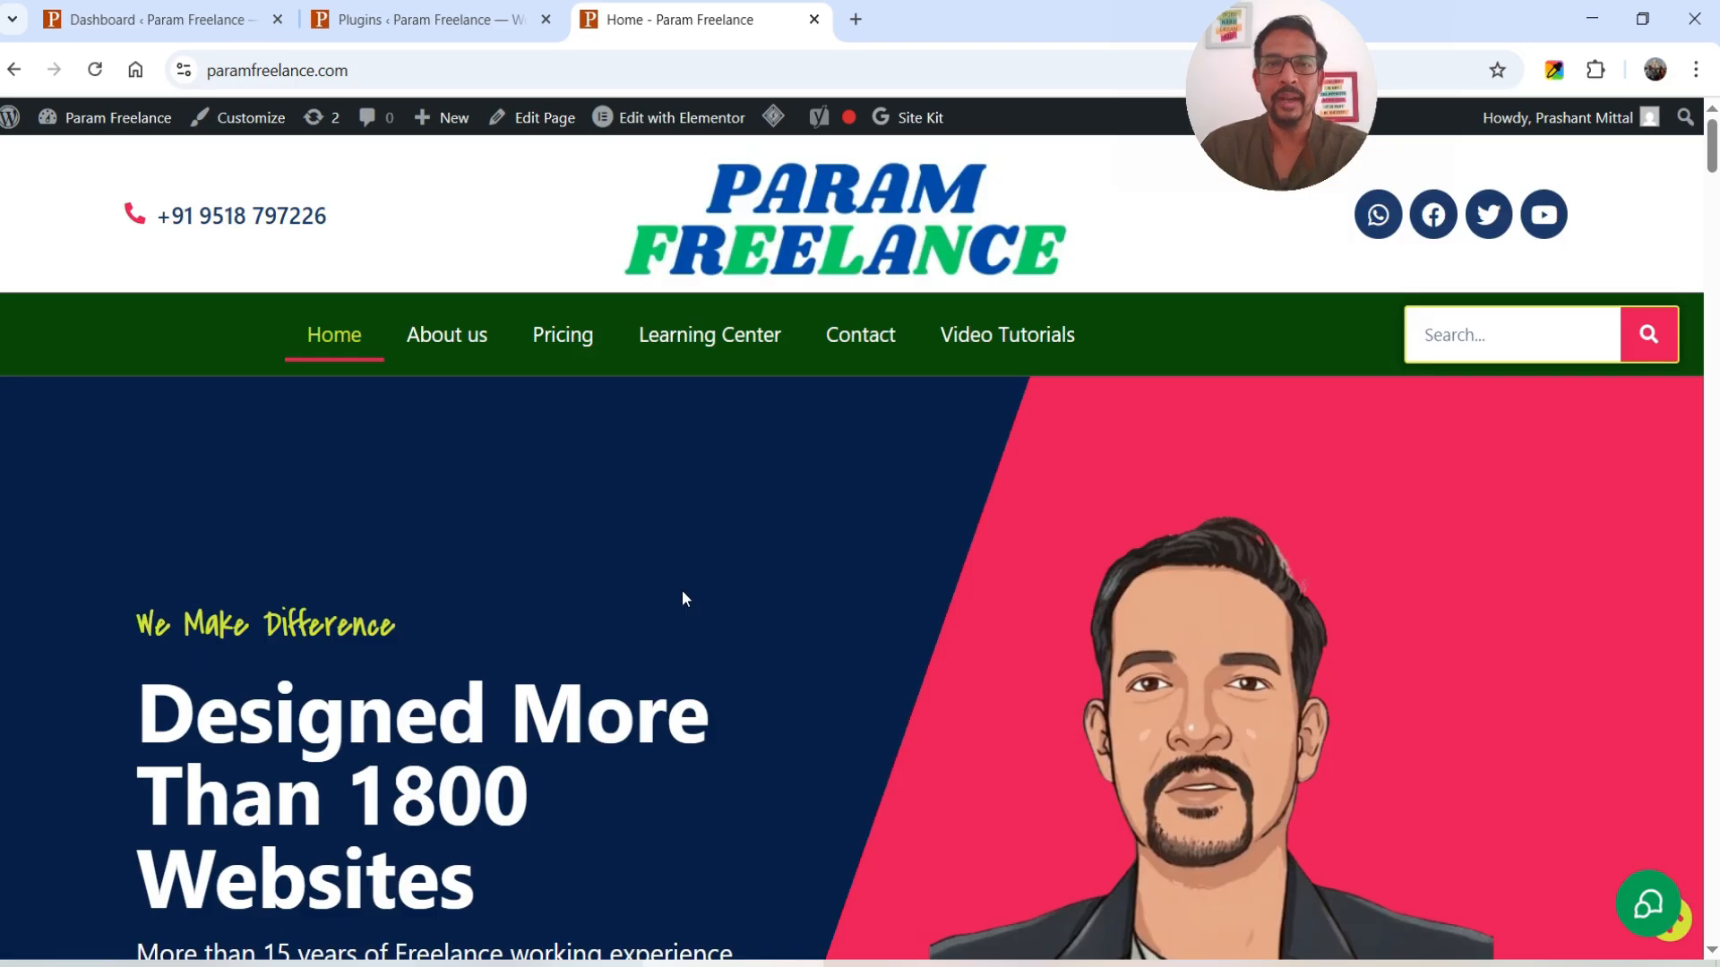
{"action": "left_click", "coordinate": [153, 20]}
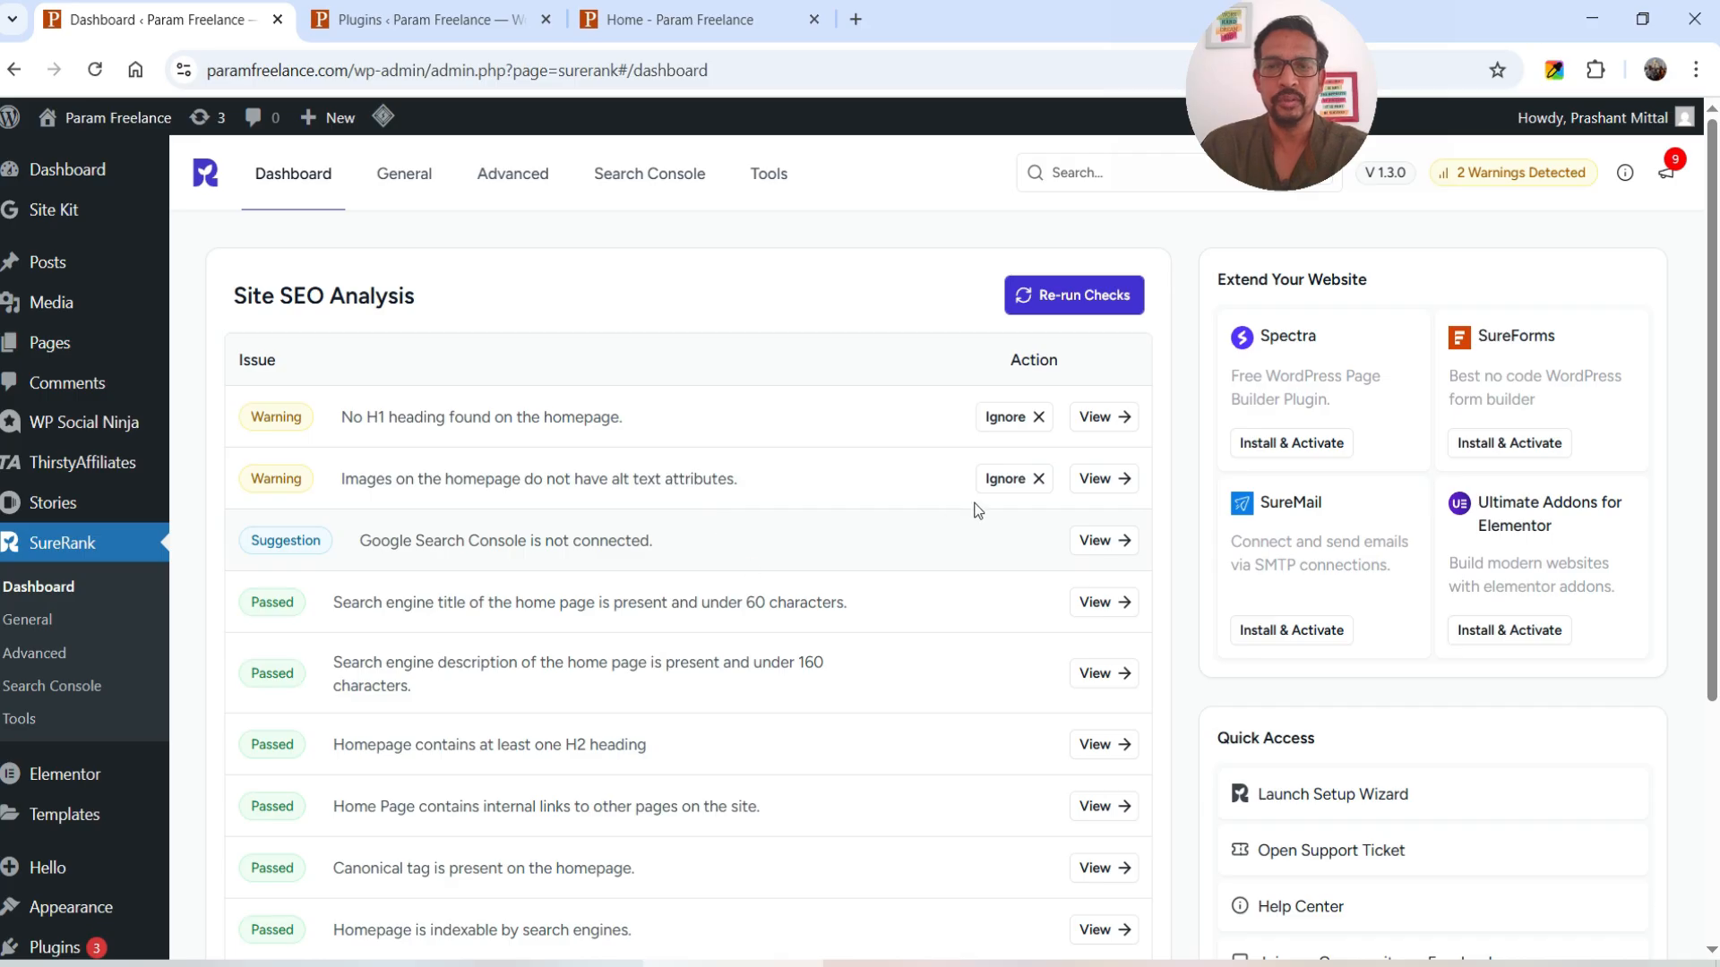
- Review the missing alt text warning, then open the live homepage in Elementor via the admin bar
{"action": "left_click", "coordinate": [1112, 482]}
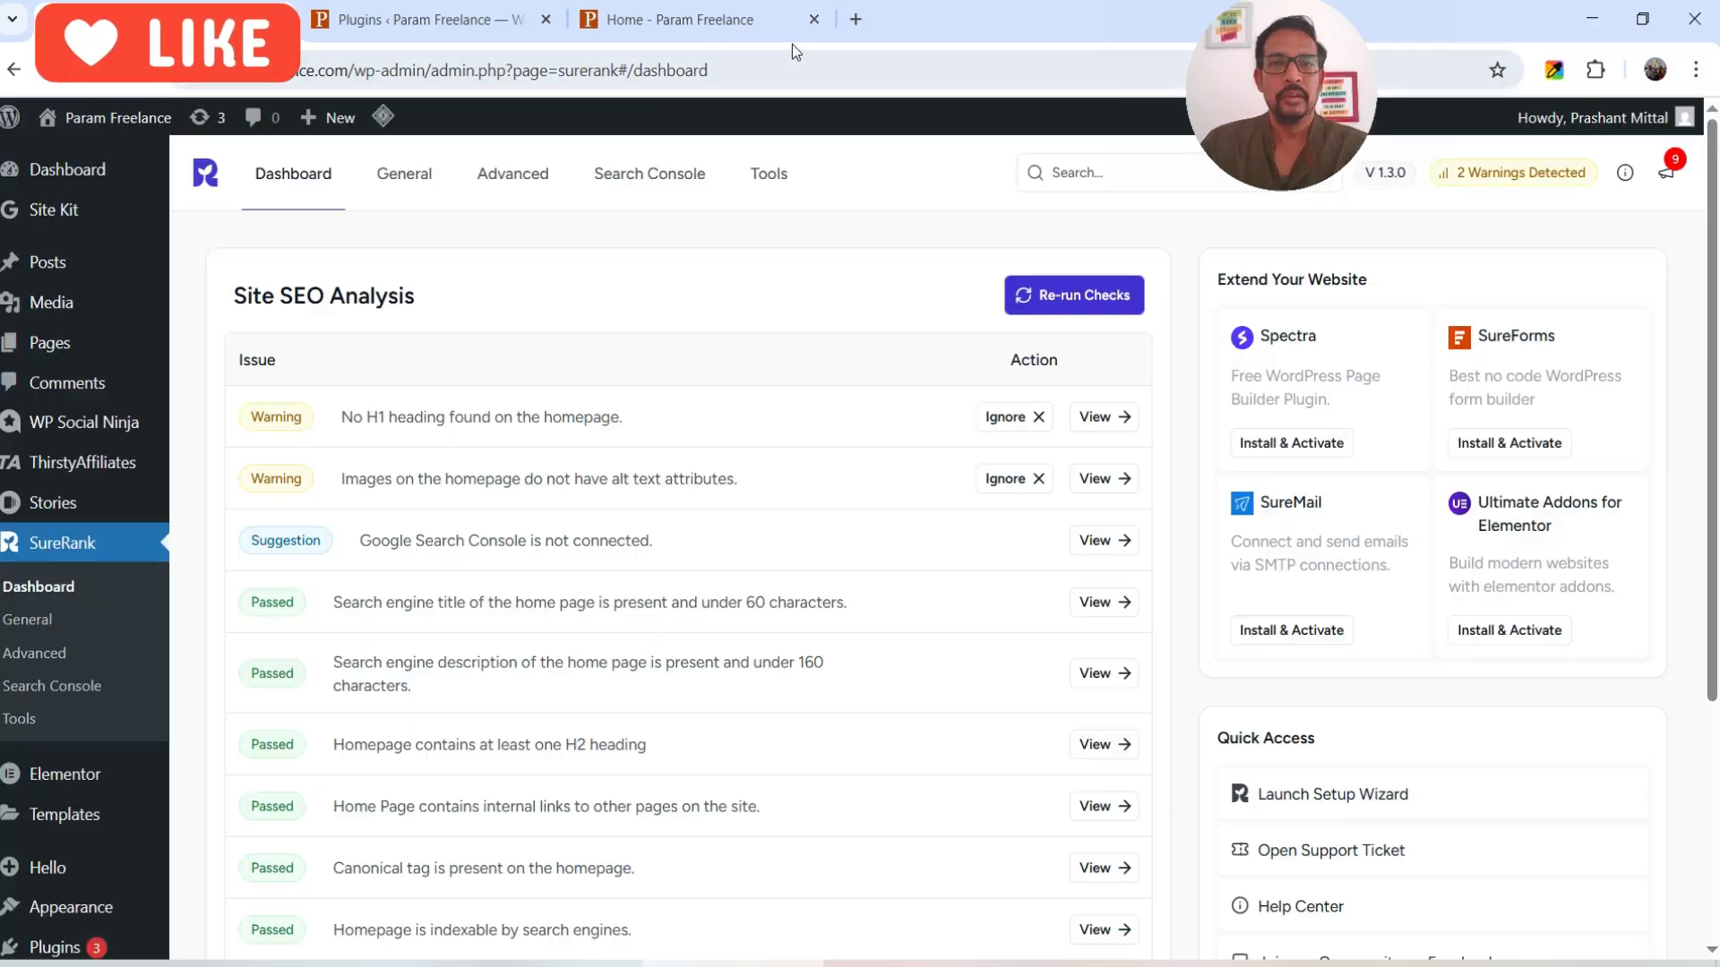
{"action": "left_click", "coordinate": [686, 27]}
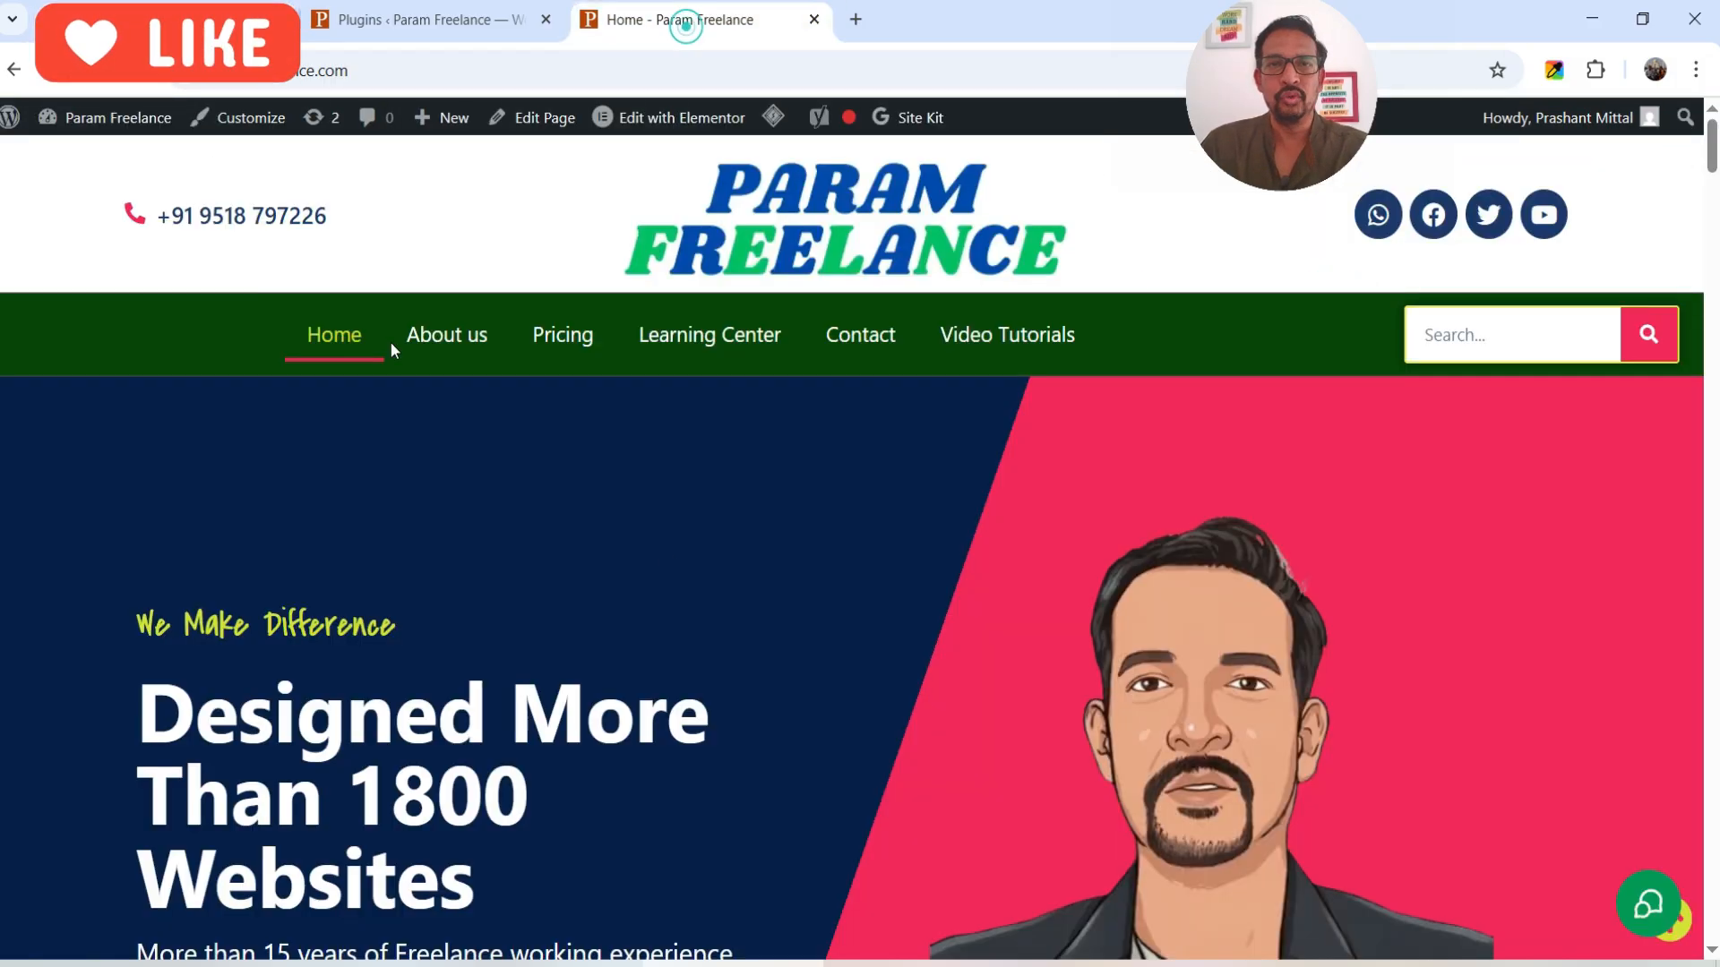
{"action": "scroll", "coordinate": [900, 432], "scroll_direction": "down", "scroll_amount": 1}
{"action": "scroll", "coordinate": [900, 432], "scroll_direction": "down", "scroll_amount": 12}
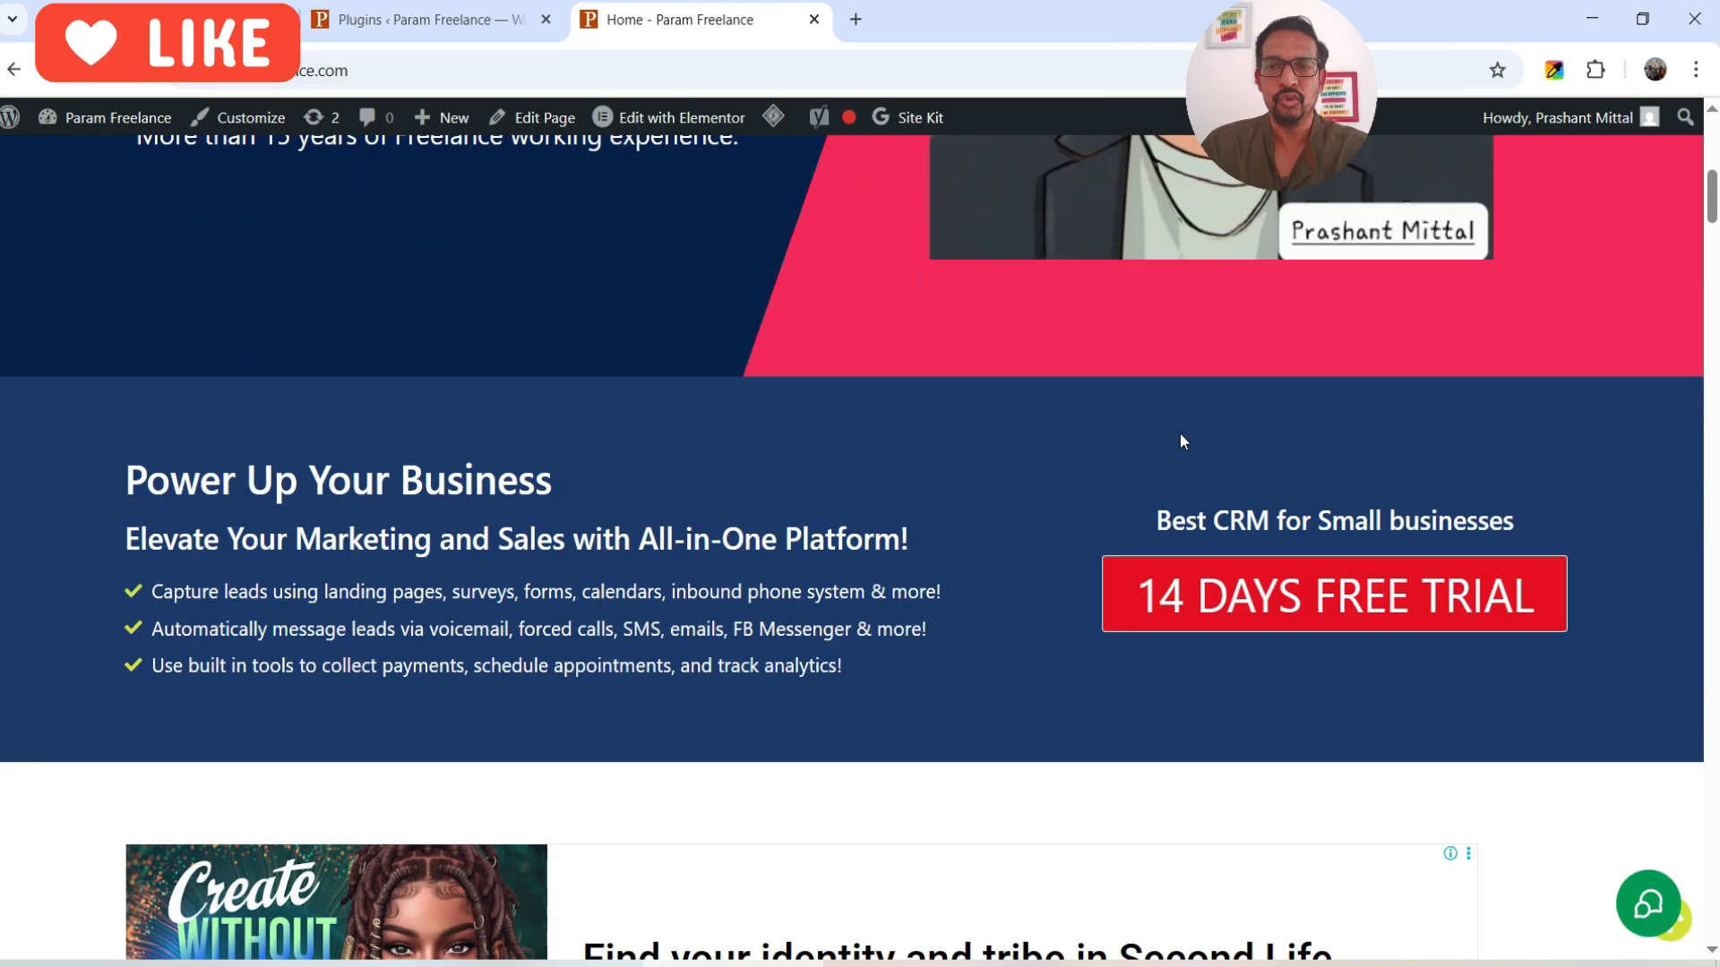
{"action": "scroll", "coordinate": [942, 404], "scroll_direction": "down", "scroll_amount": 10}
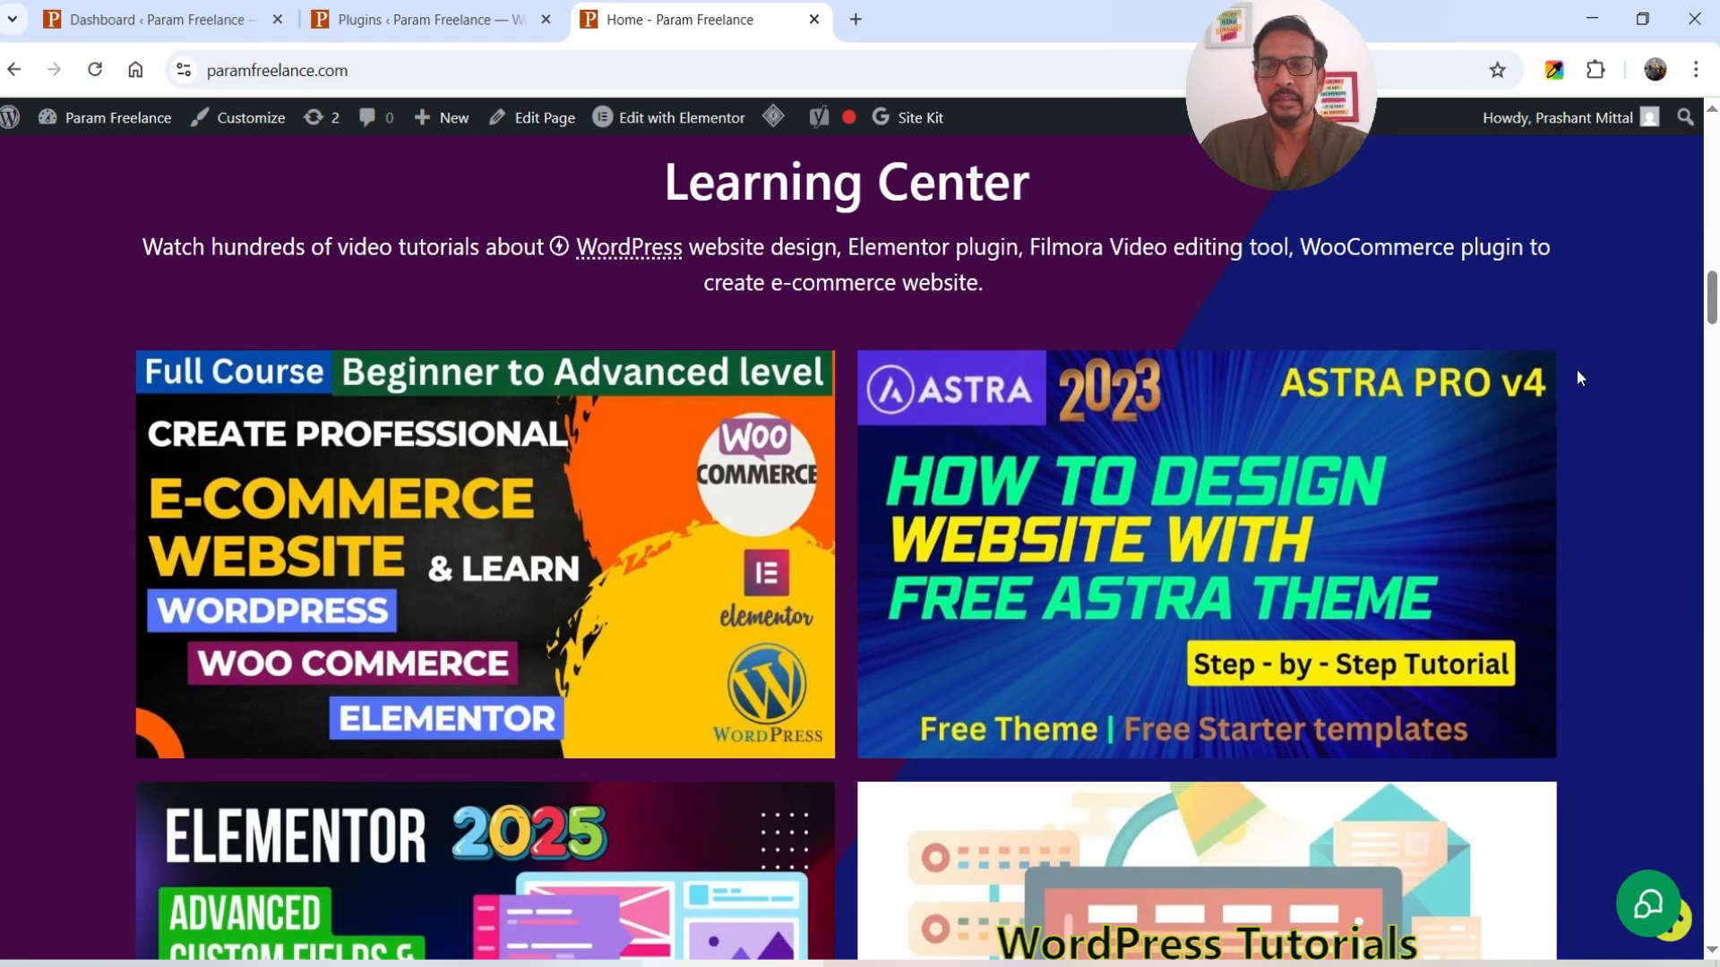
{"action": "scroll", "coordinate": [1615, 374], "scroll_direction": "down", "scroll_amount": 3}
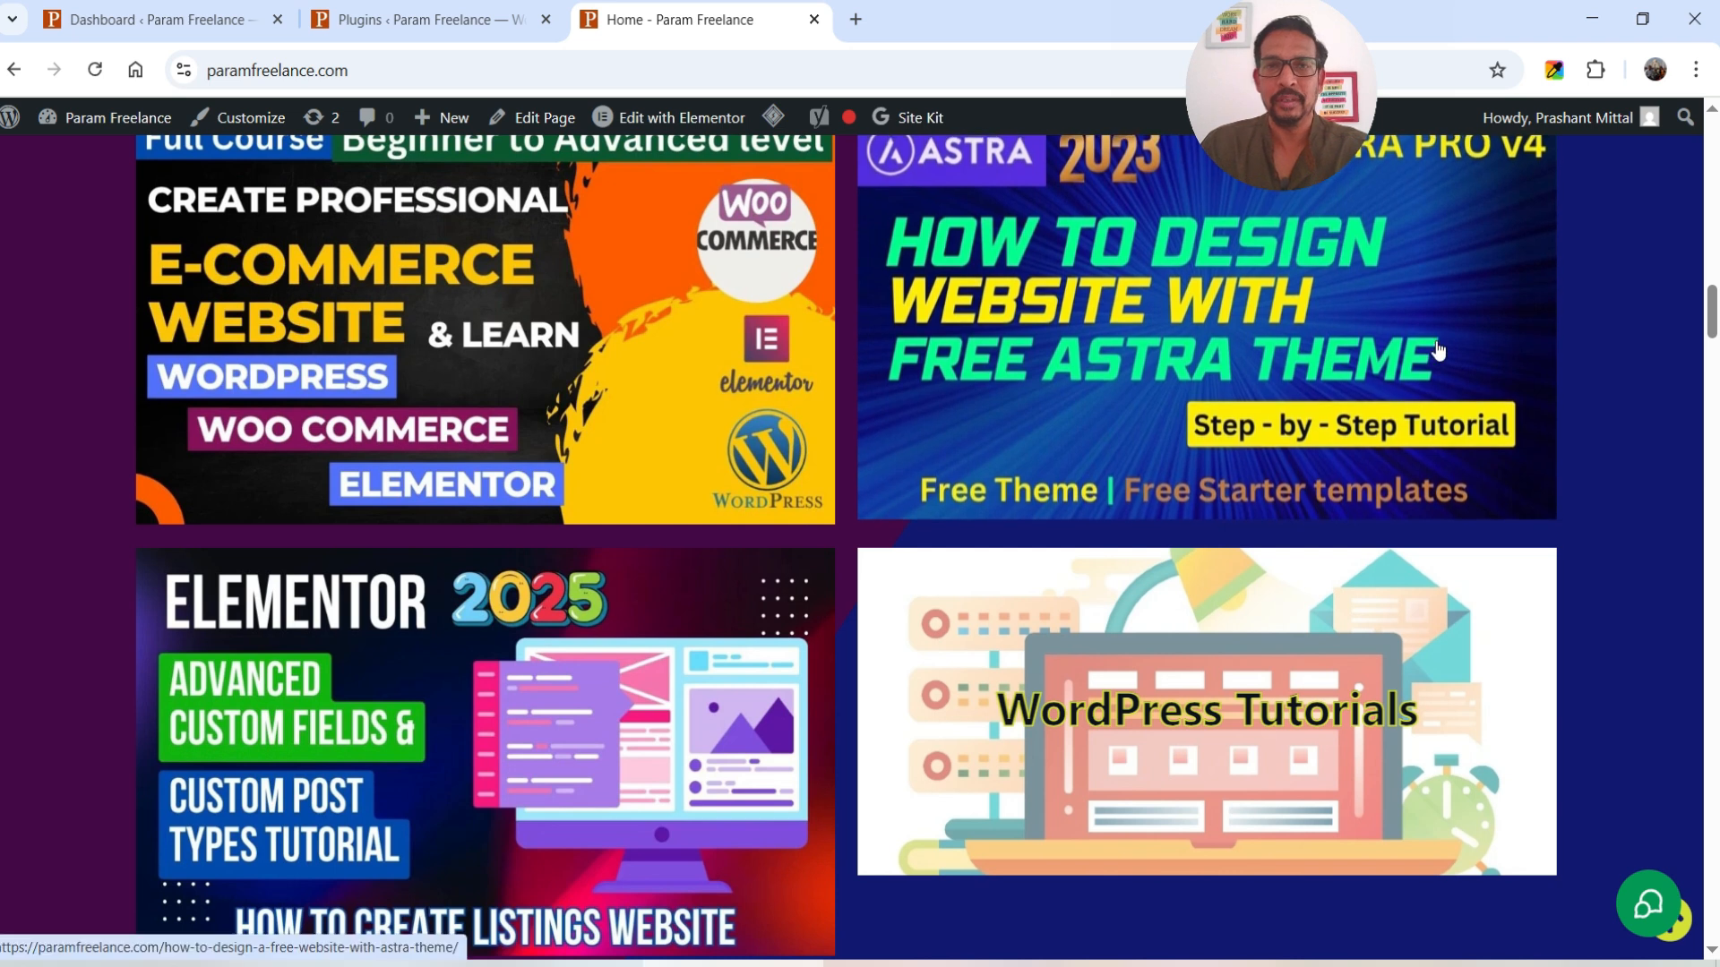
{"action": "left_click", "coordinate": [674, 119]}
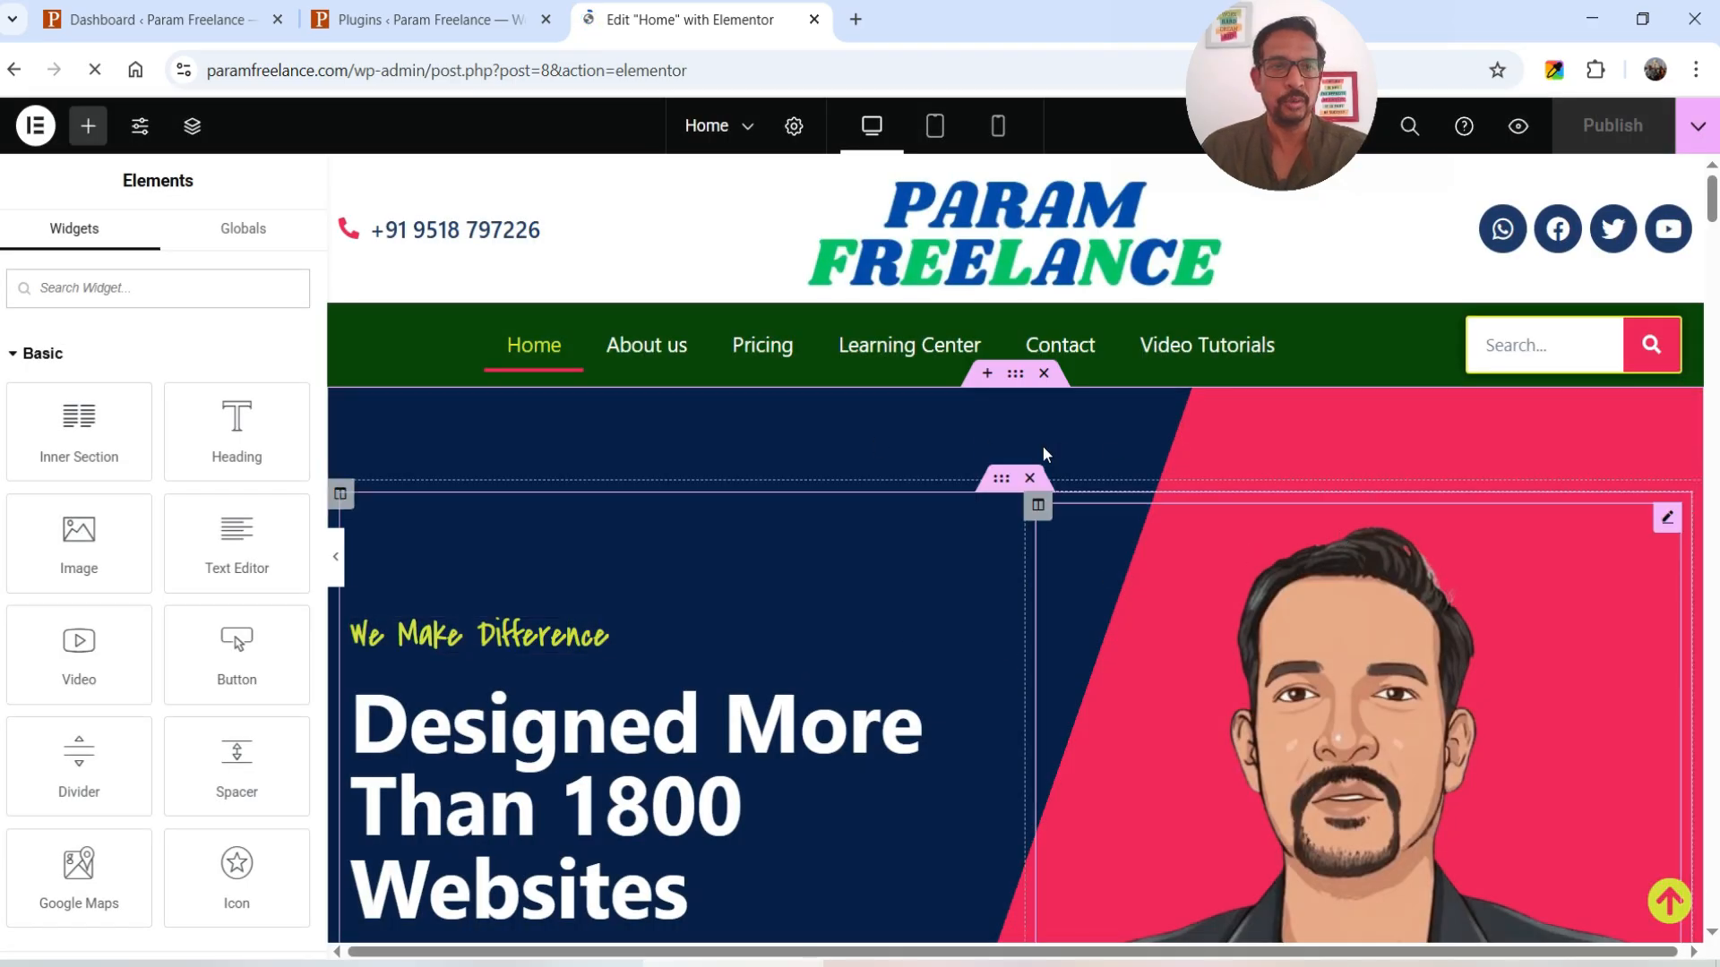
- Check the hero portrait image's media library without changes and scroll down the Home page
{"action": "left_click", "coordinate": [1460, 654]}
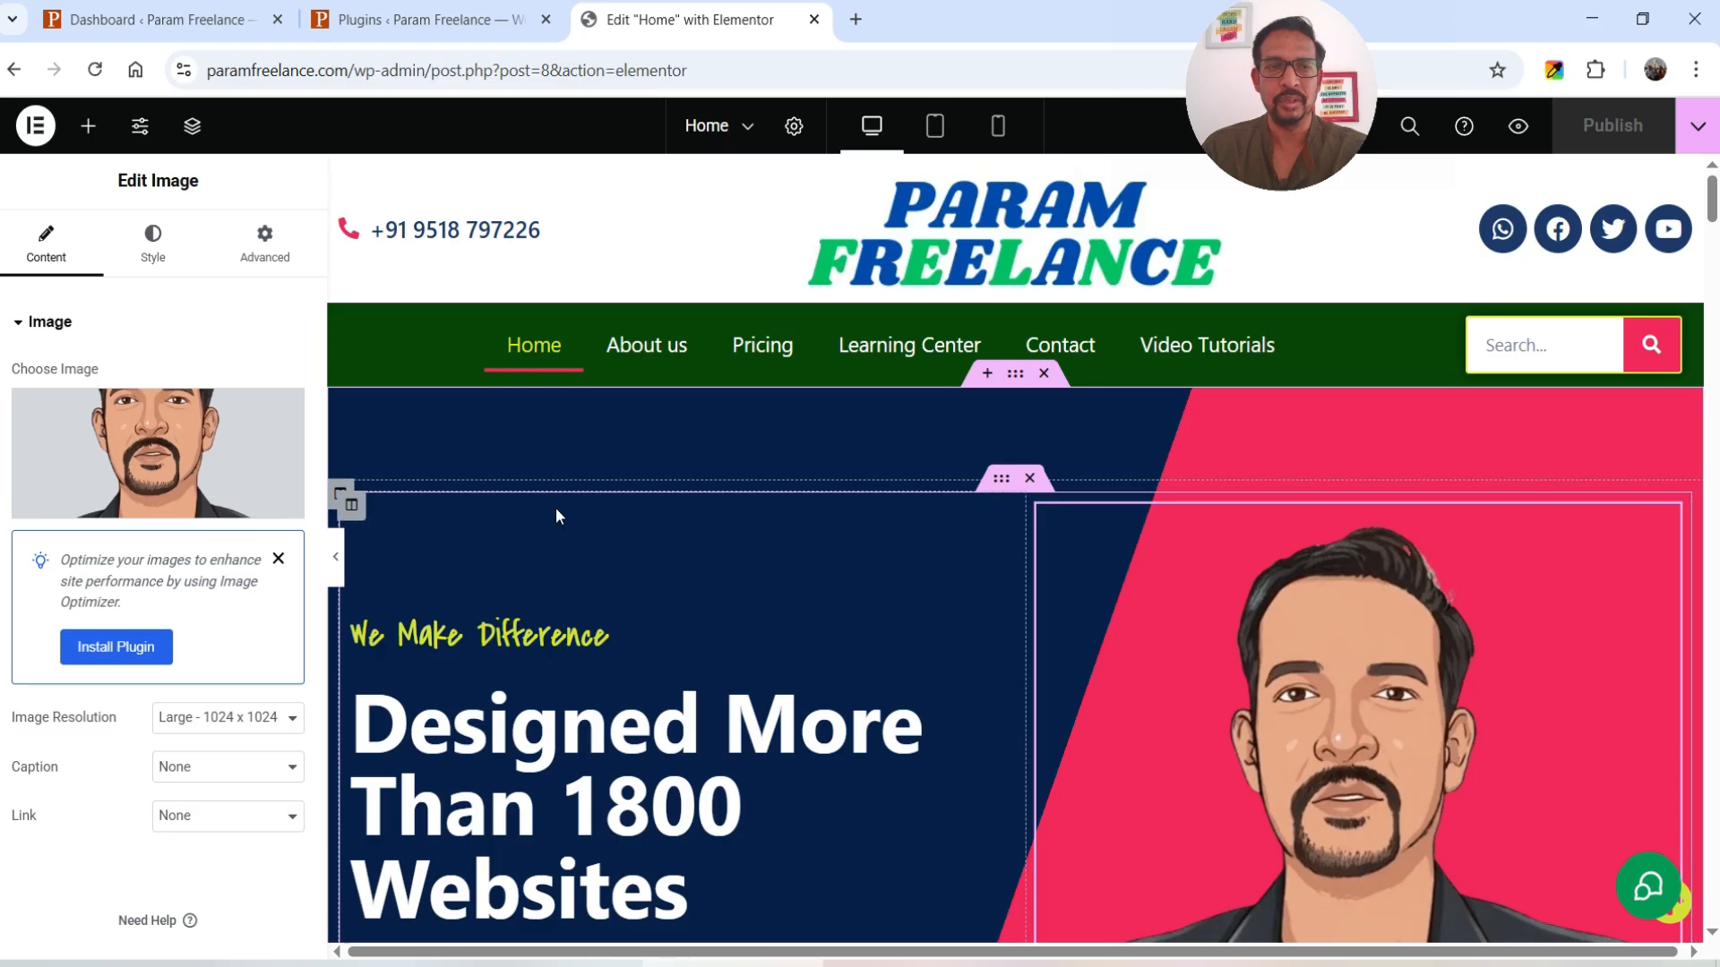
{"action": "left_click", "coordinate": [63, 418]}
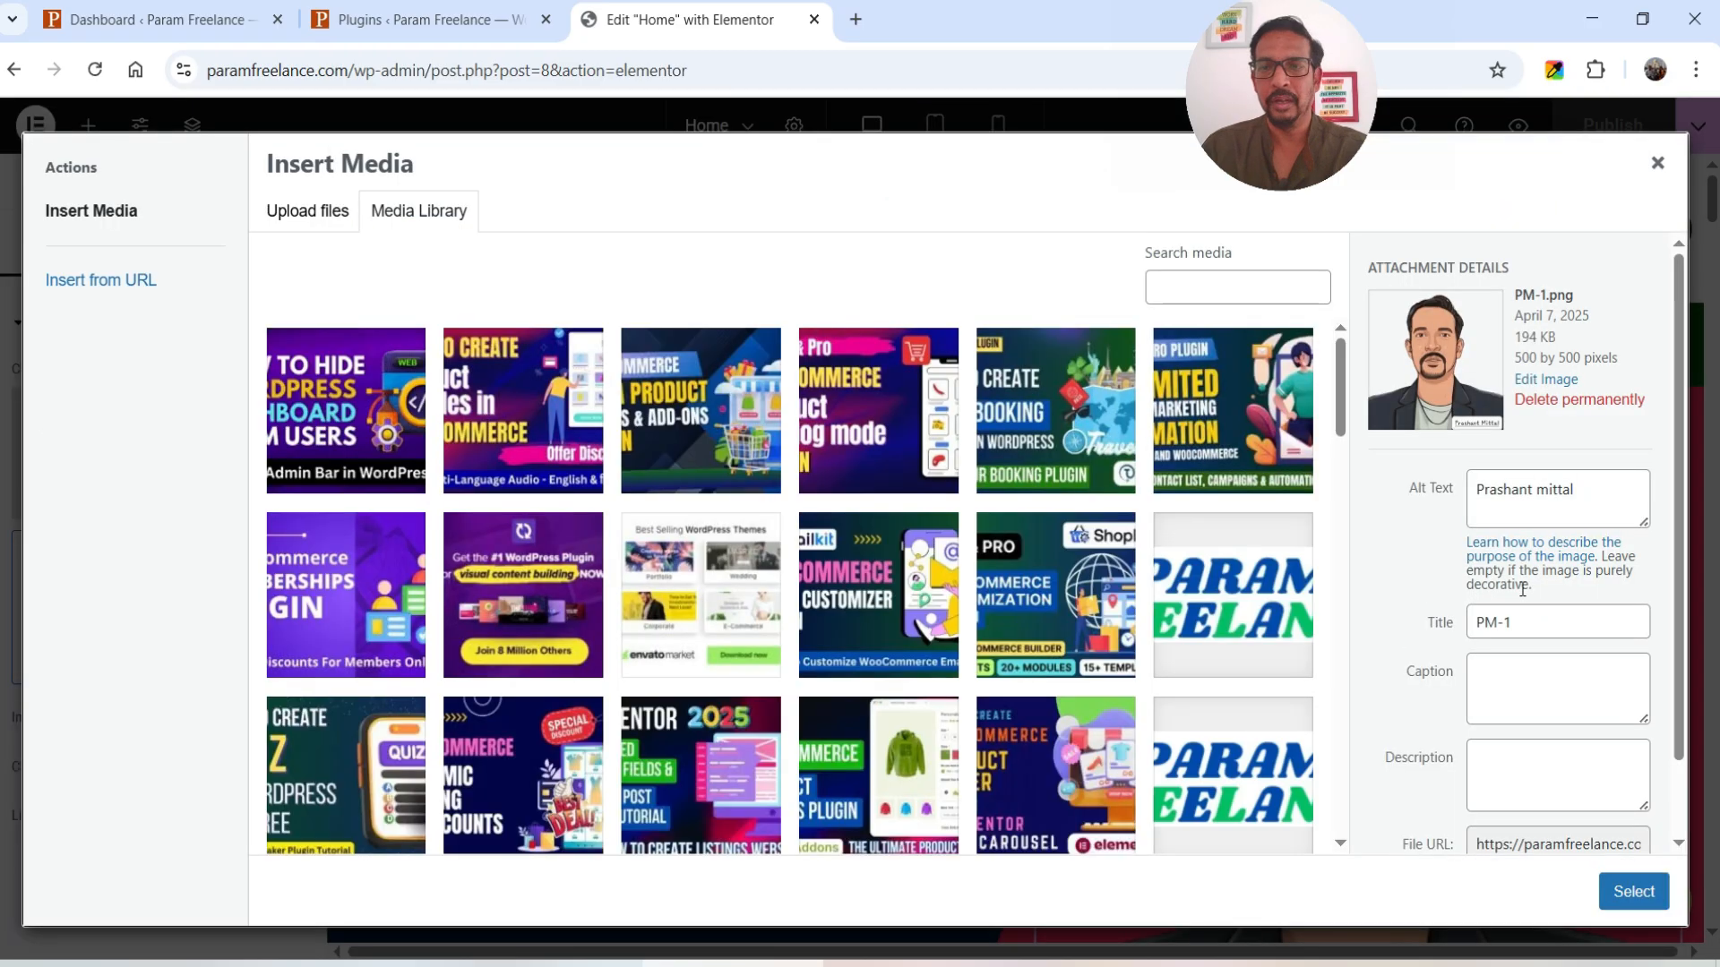
{"action": "left_click", "coordinate": [1657, 162]}
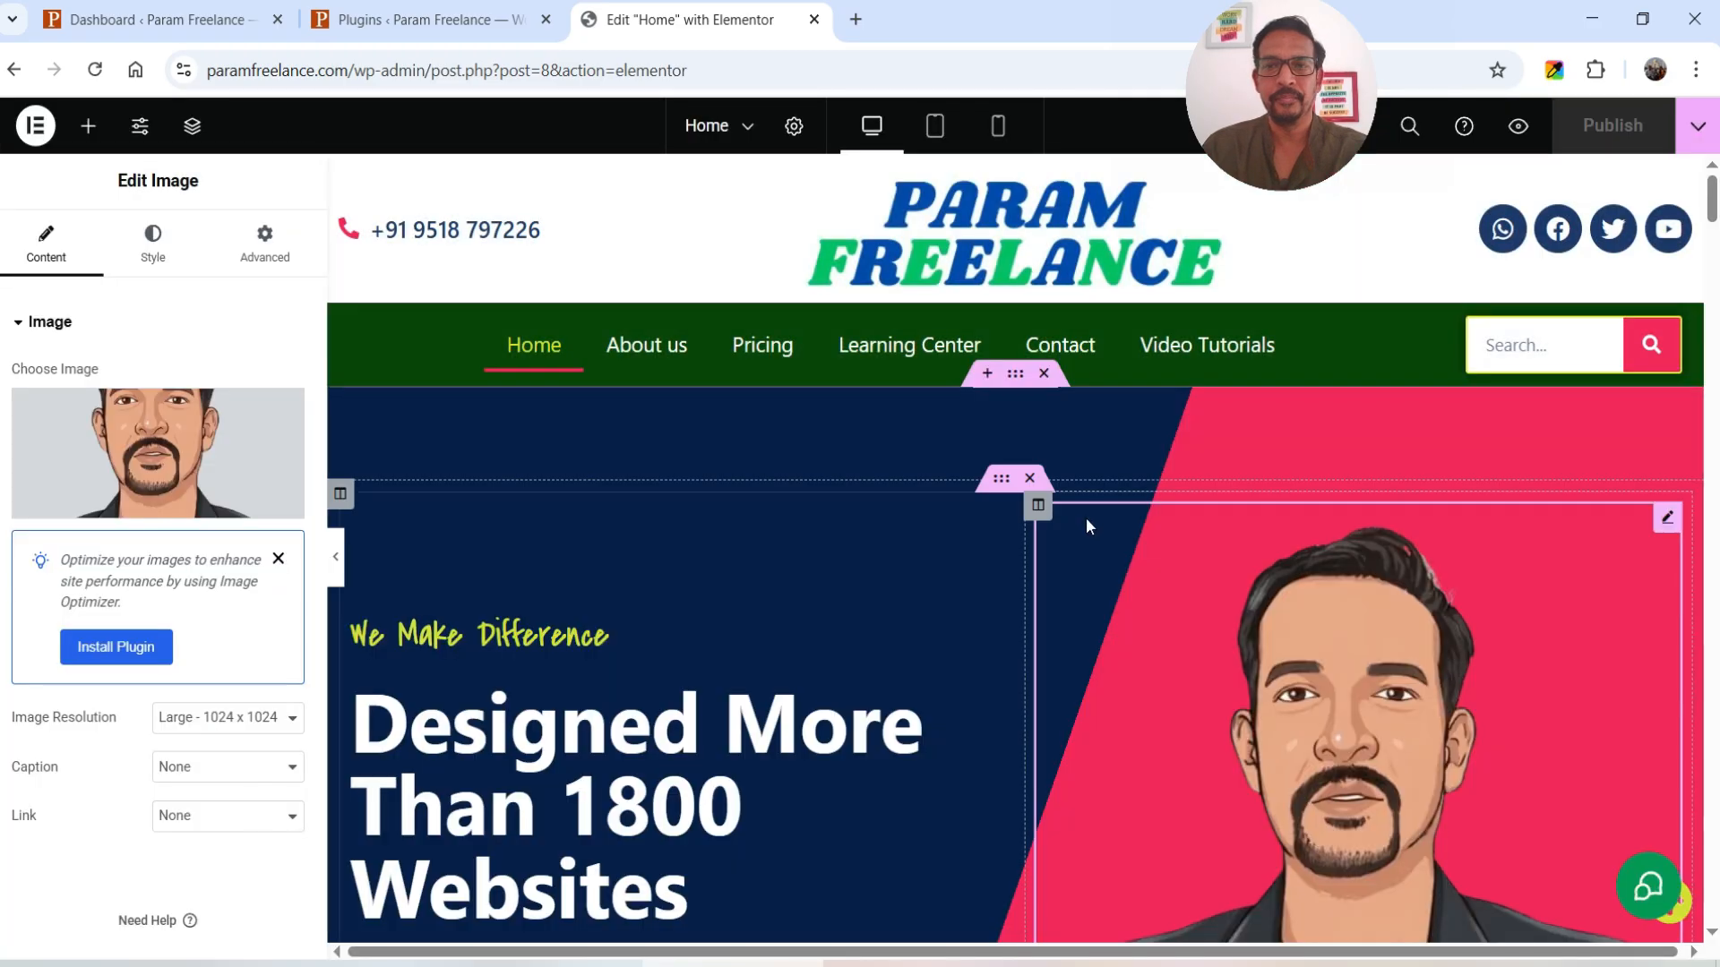
{"action": "scroll", "coordinate": [1086, 517], "scroll_direction": "down", "scroll_amount": 10}
{"action": "scroll", "coordinate": [1081, 505], "scroll_direction": "down", "scroll_amount": 12}
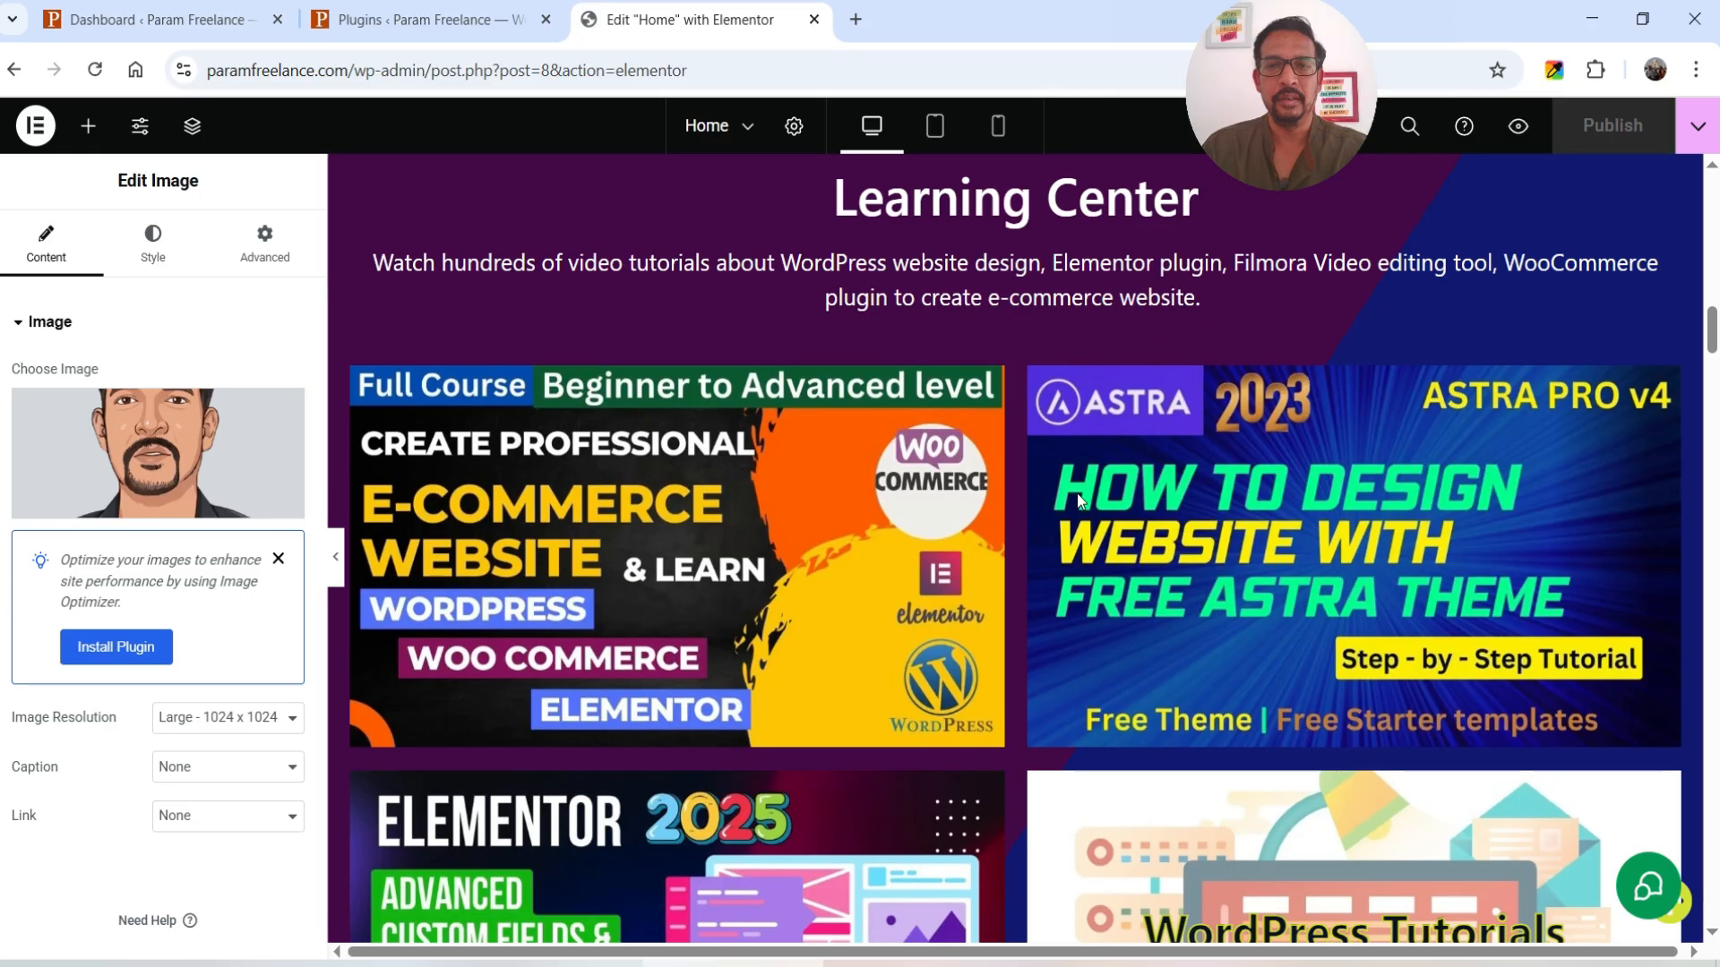
{"action": "left_click", "coordinate": [719, 514]}
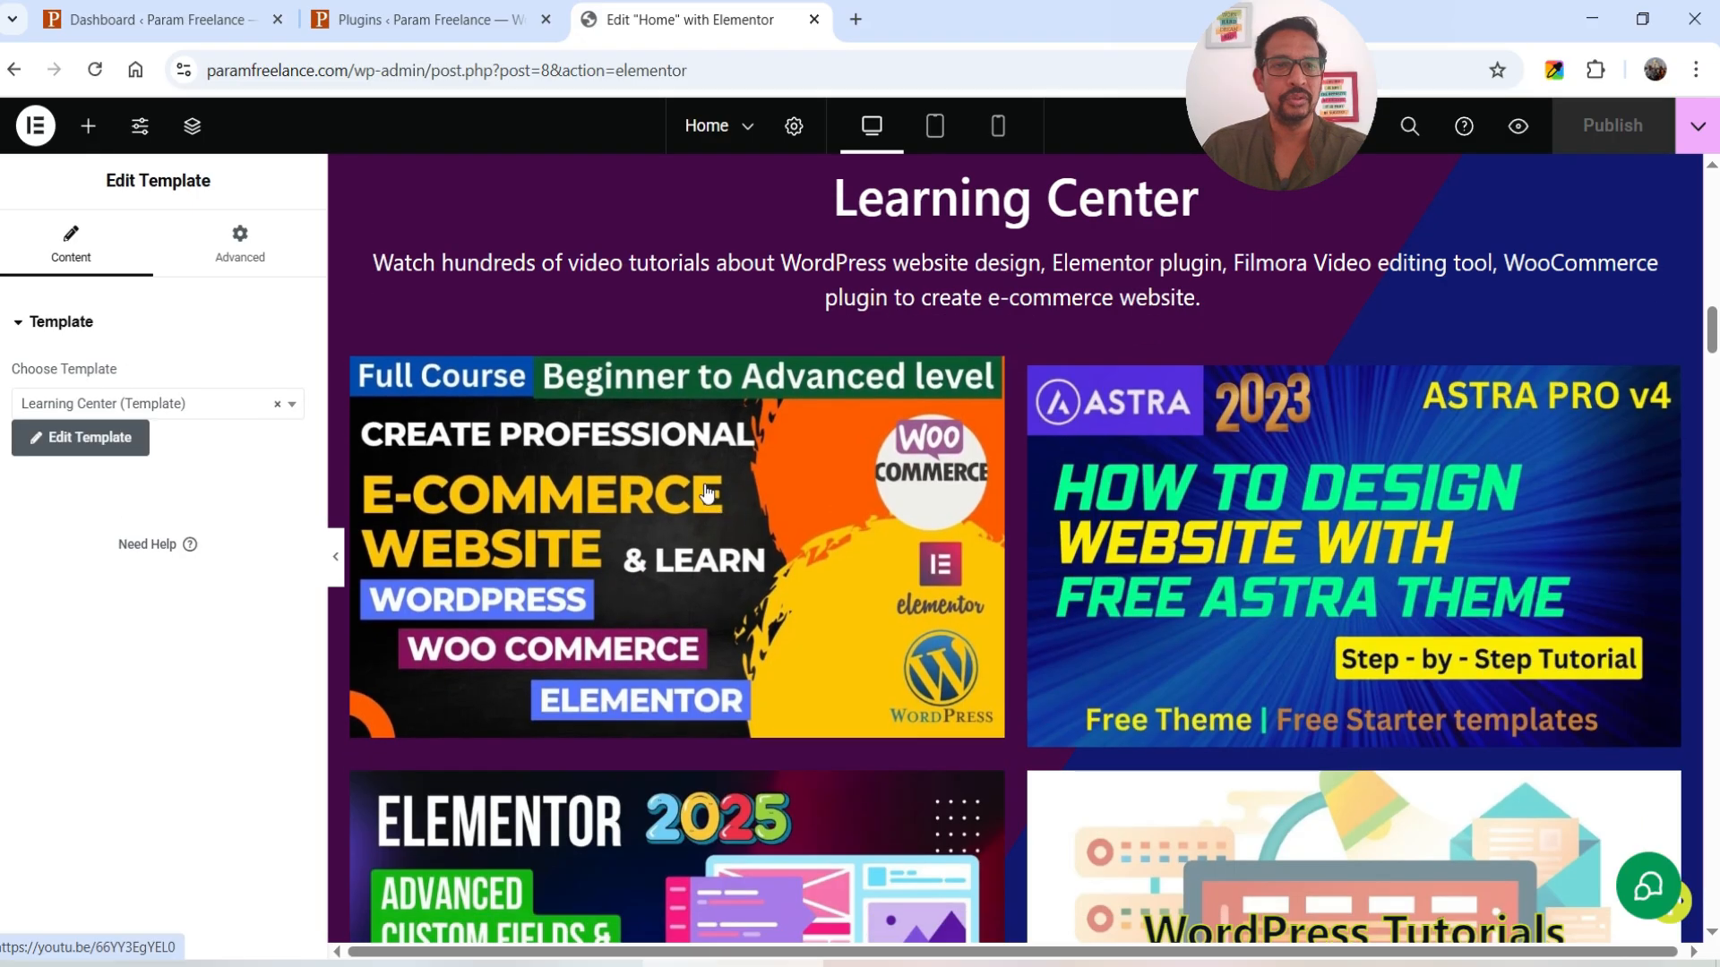
{"action": "scroll", "coordinate": [1356, 471], "scroll_direction": "down", "scroll_amount": 10}
{"action": "scroll", "coordinate": [1356, 472], "scroll_direction": "down", "scroll_amount": 10}
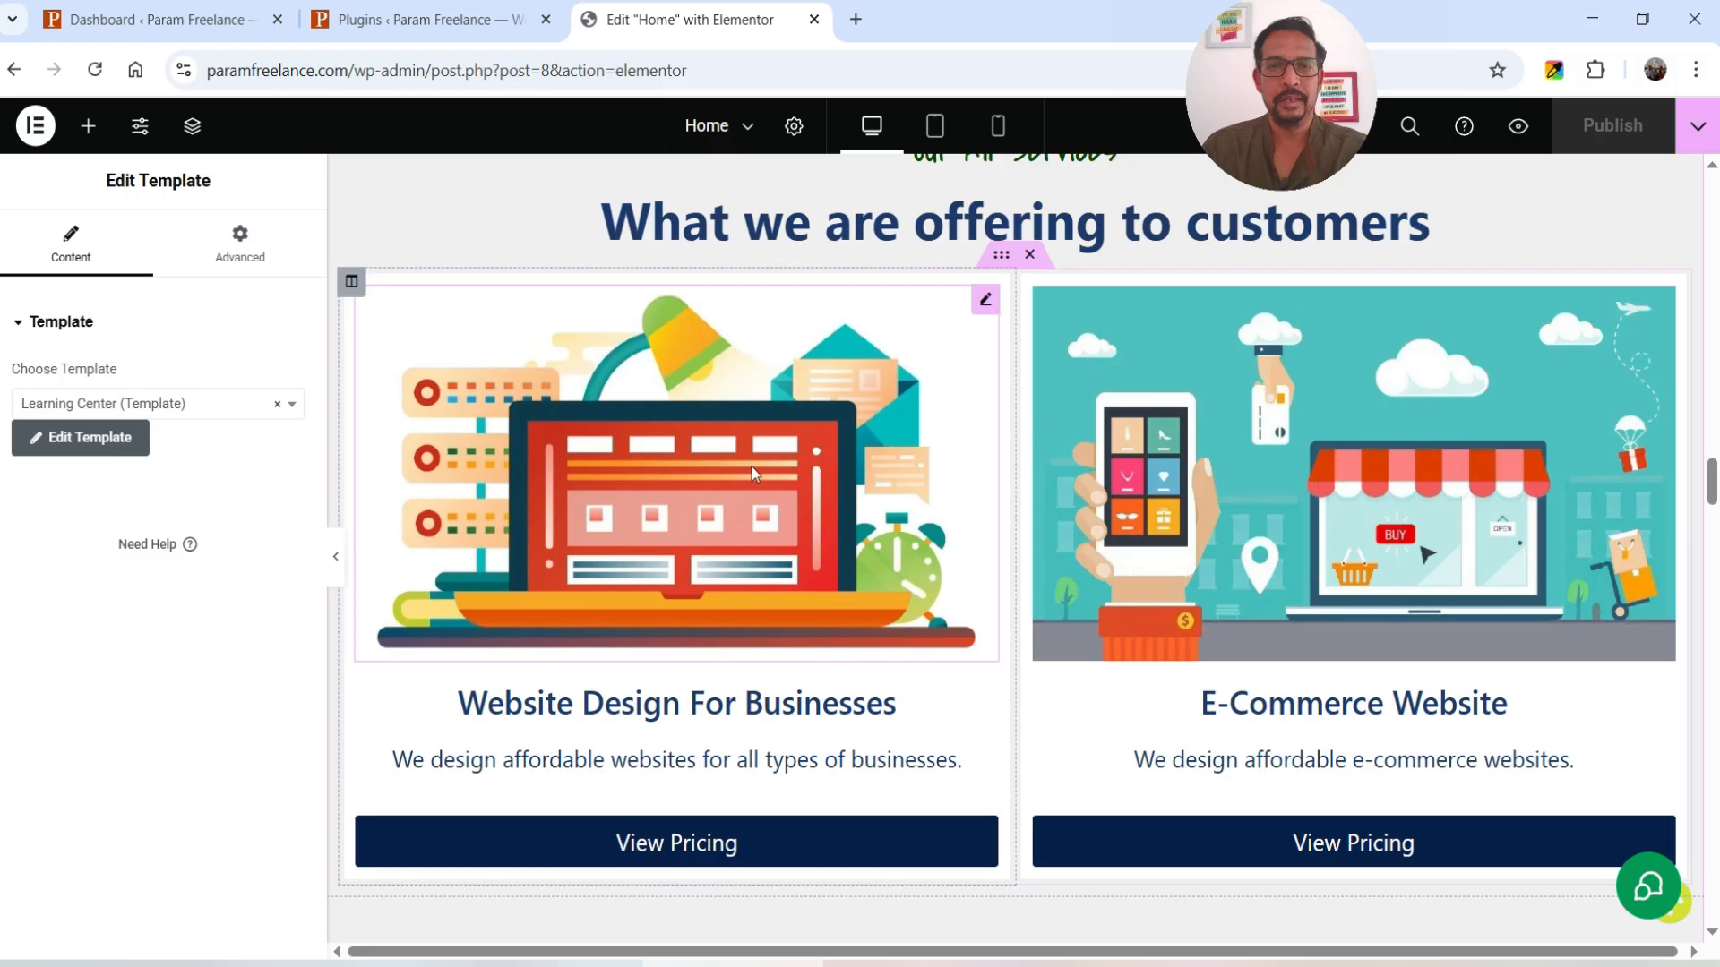
- Give the website design service image the alt text 'Ecommerce website design'
{"action": "left_click", "coordinate": [751, 473]}
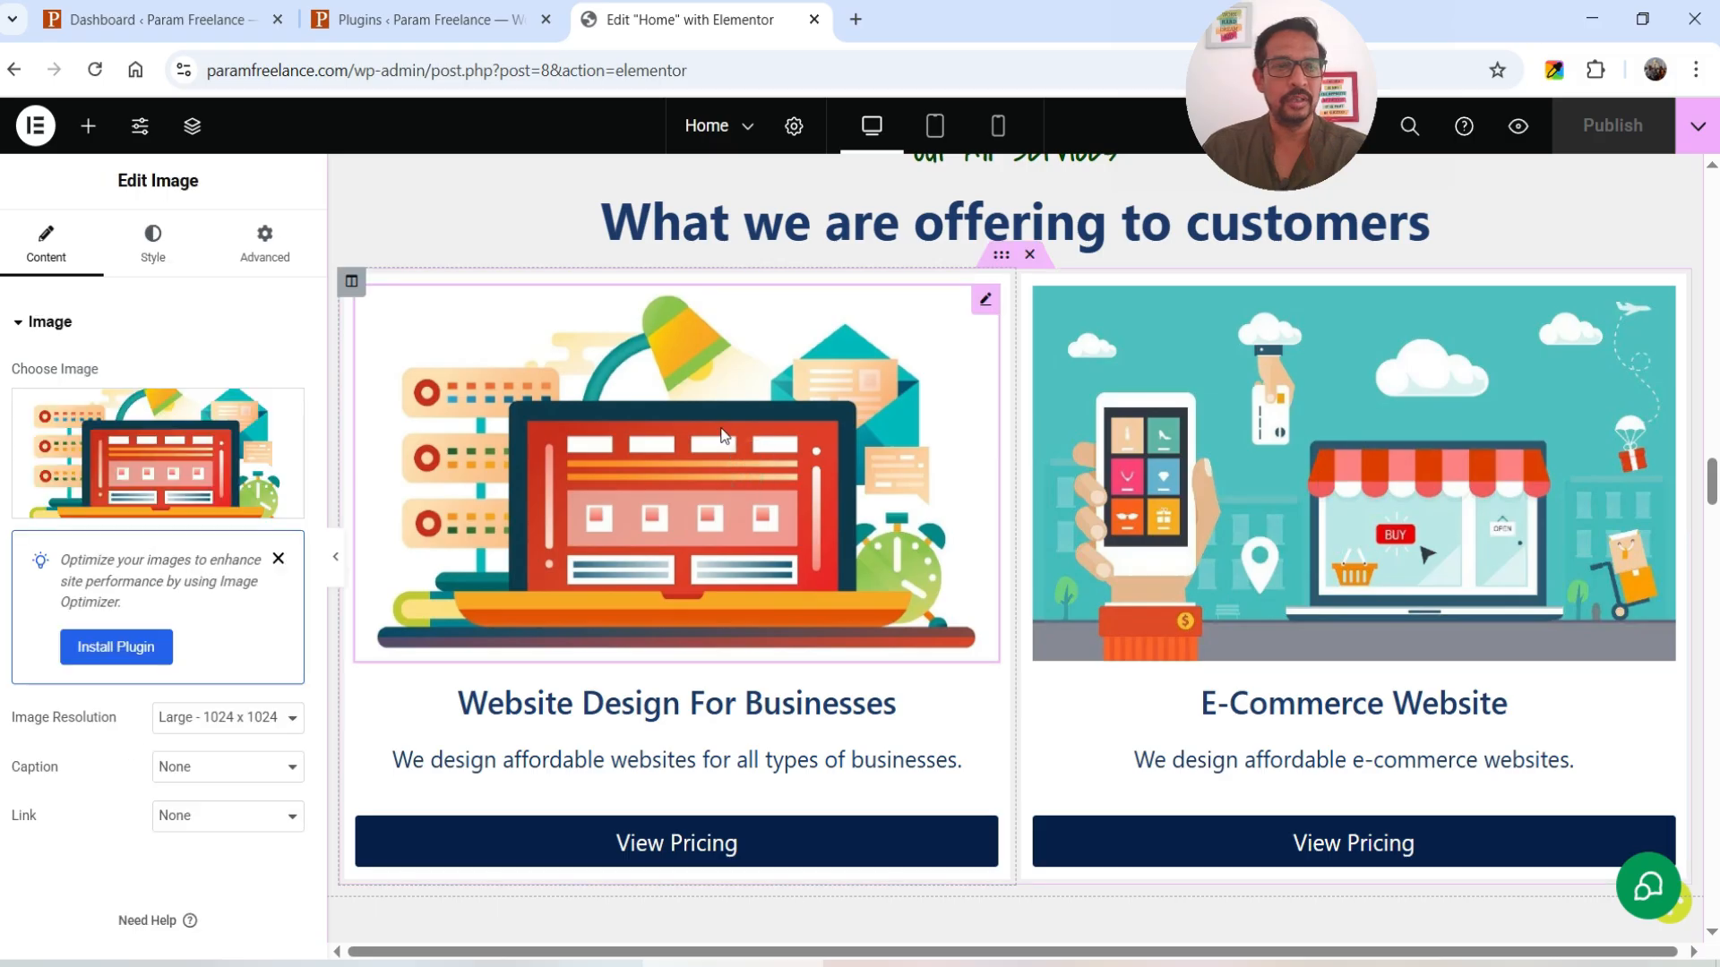
{"action": "left_click", "coordinate": [139, 455]}
{"action": "left_click", "coordinate": [1516, 555]}
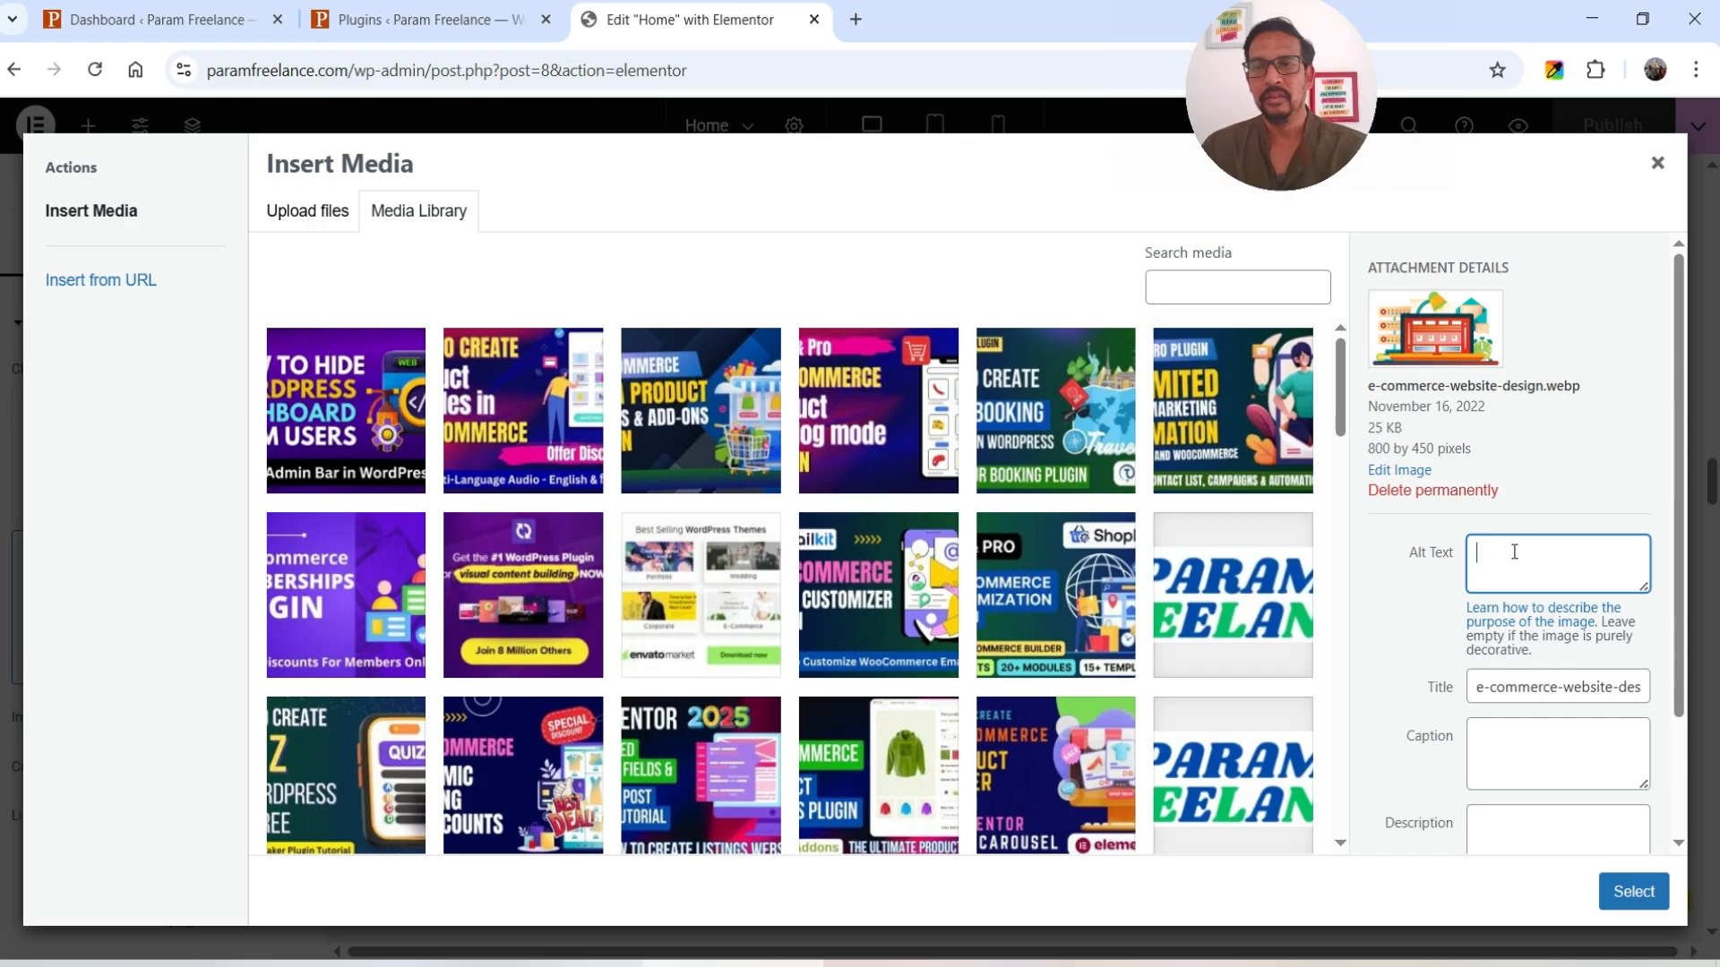
{"action": "type", "text": "Ecom"}
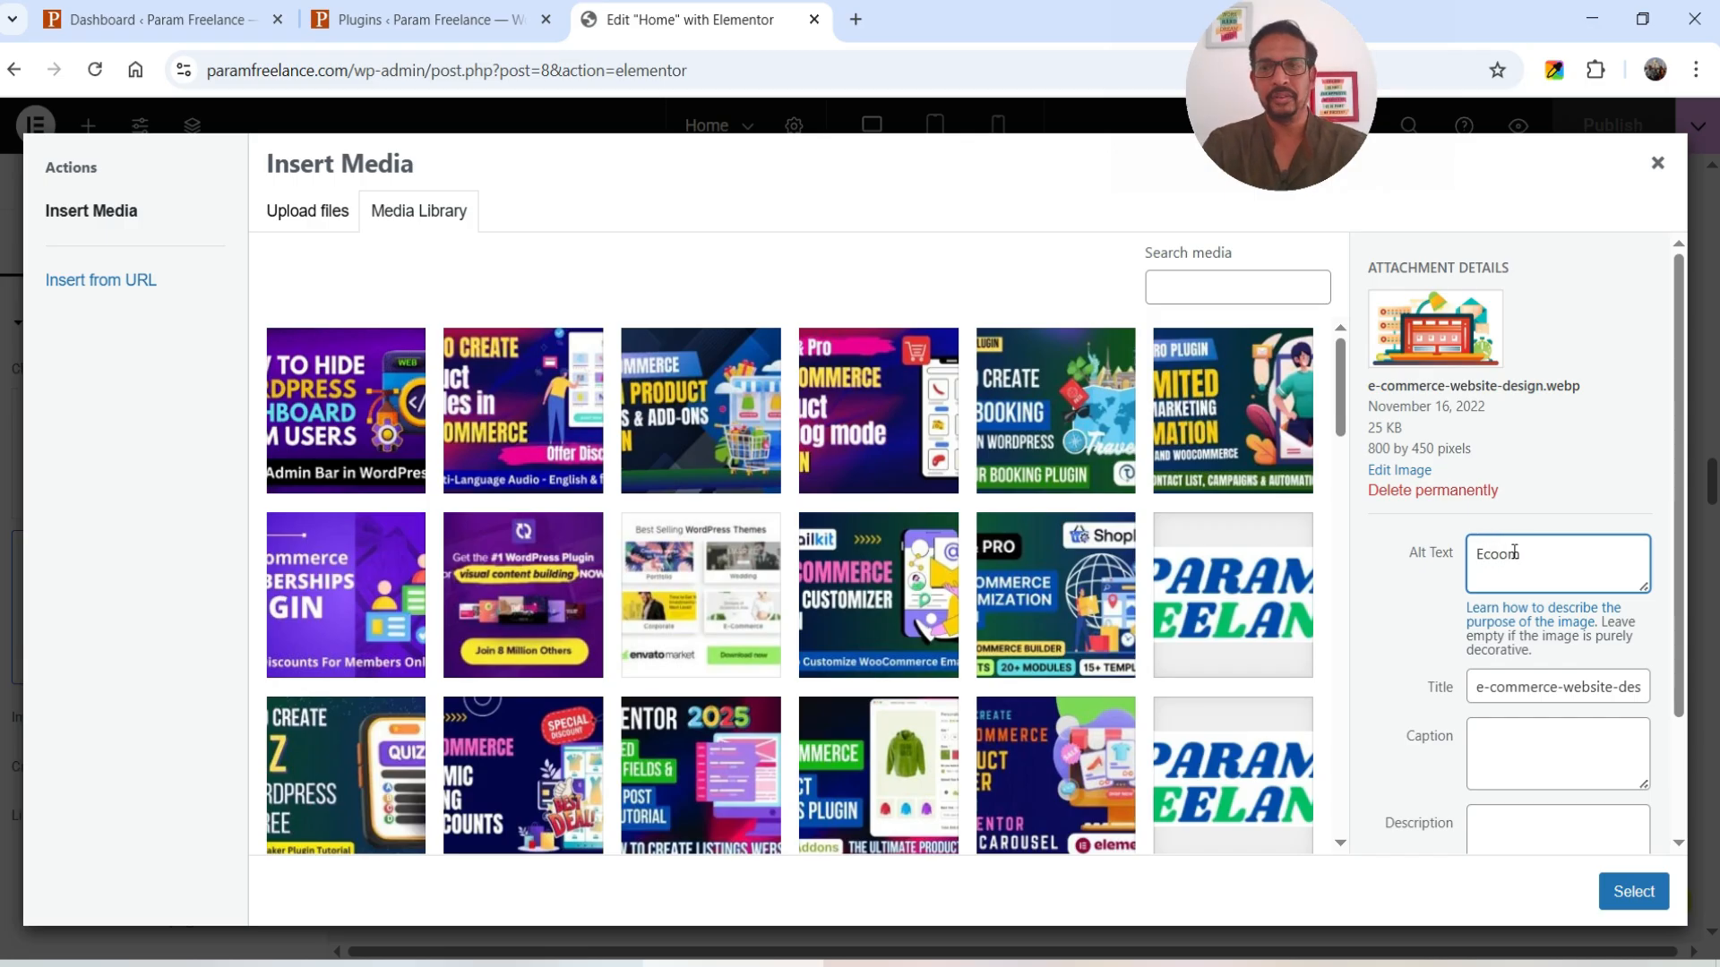
{"action": "key", "text": "BackSpace"}
{"action": "type", "text": "mmerce website design"}
{"action": "left_click", "coordinate": [1634, 891]}
- Give the E-Commerce Website service image the alt text 'ecommerce'
{"action": "left_click", "coordinate": [1221, 439]}
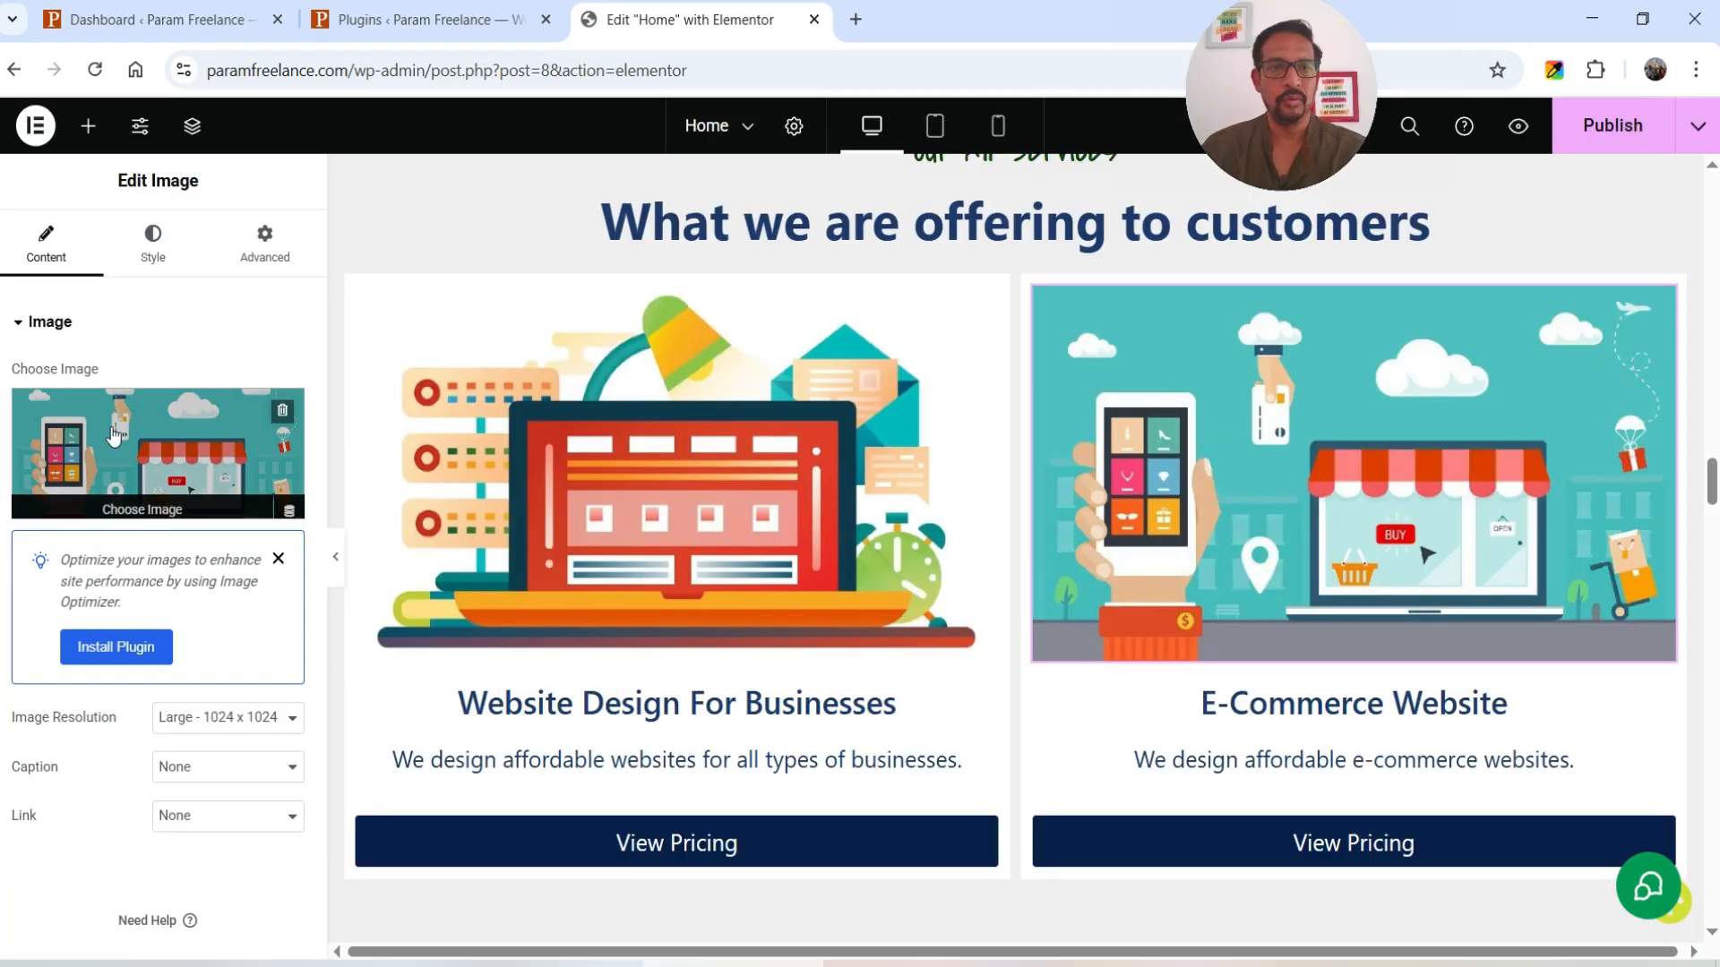
{"action": "left_click", "coordinate": [107, 429]}
{"action": "left_click", "coordinate": [1559, 472]}
{"action": "type", "text": "ecommerce"}
{"action": "left_click", "coordinate": [1634, 891]}
- Give the office photo the alt text 'Param Freelance'
{"action": "scroll", "coordinate": [1091, 513], "scroll_direction": "down", "scroll_amount": 4}
{"action": "scroll", "coordinate": [1091, 513], "scroll_direction": "down", "scroll_amount": 15}
{"action": "left_click", "coordinate": [1111, 483]}
{"action": "left_click", "coordinate": [107, 448]}
{"action": "left_click", "coordinate": [1550, 491]}
{"action": "type", "text": "Par"}
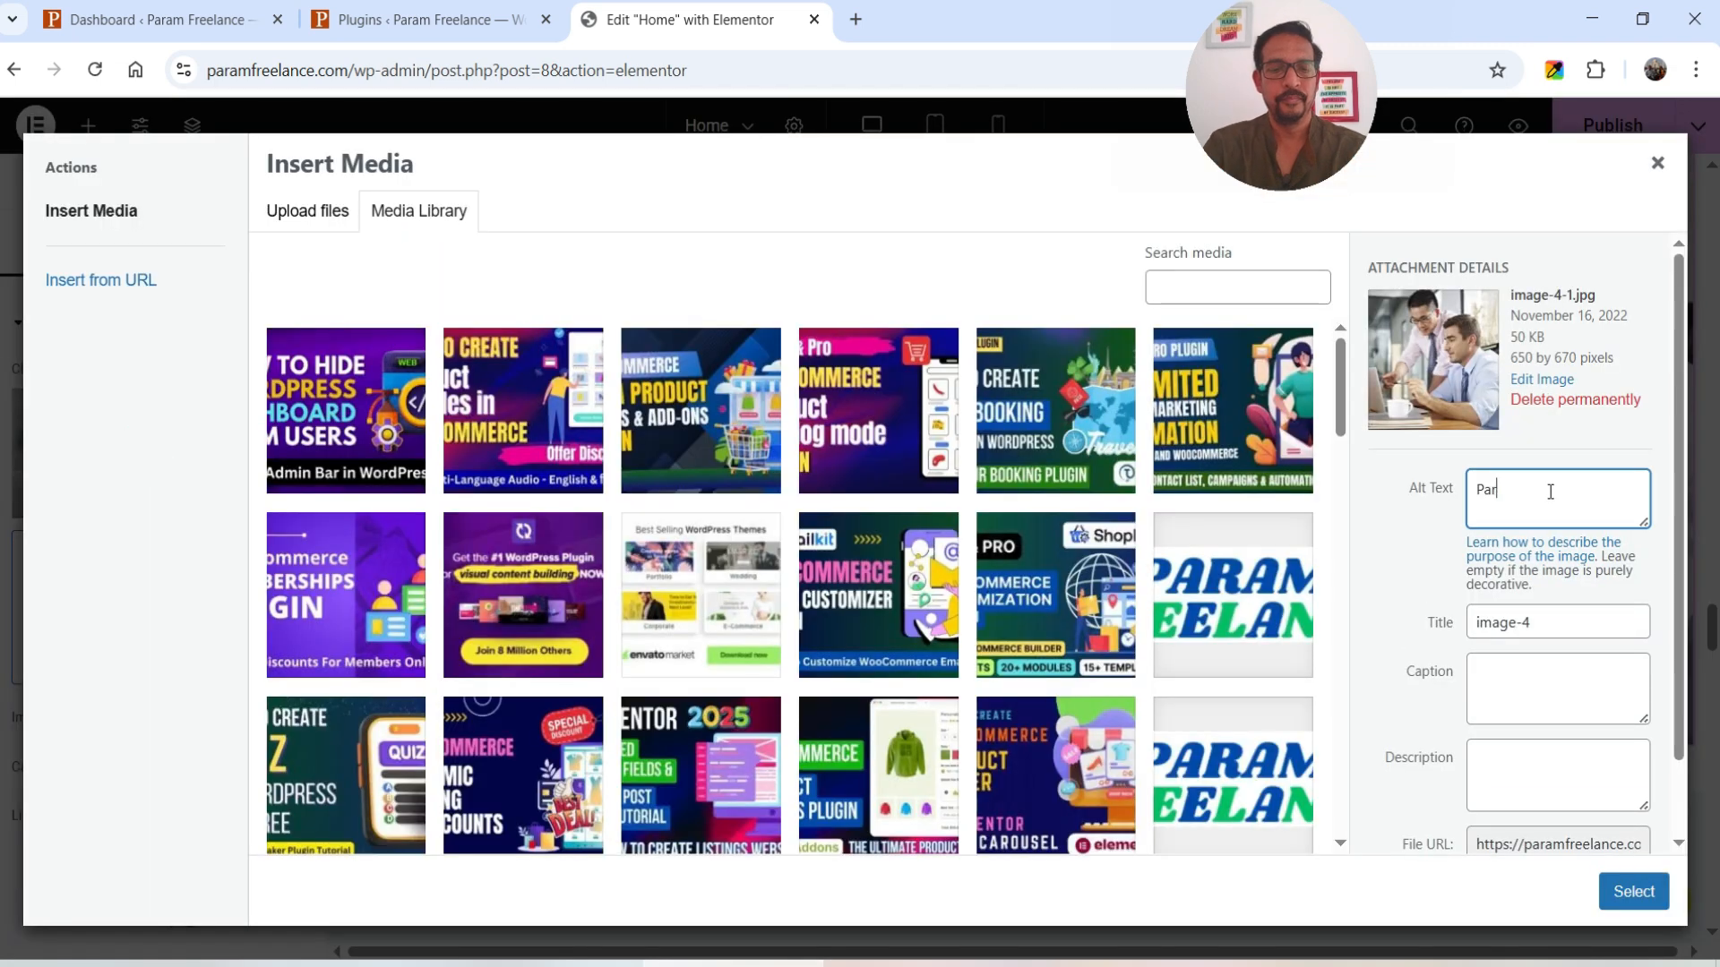
{"action": "type", "text": "am Freelance"}
{"action": "left_click", "coordinate": [1633, 891]}
- Publish the updated Home page and return to the SureRank dashboard
{"action": "scroll", "coordinate": [1050, 433], "scroll_direction": "down", "scroll_amount": 10}
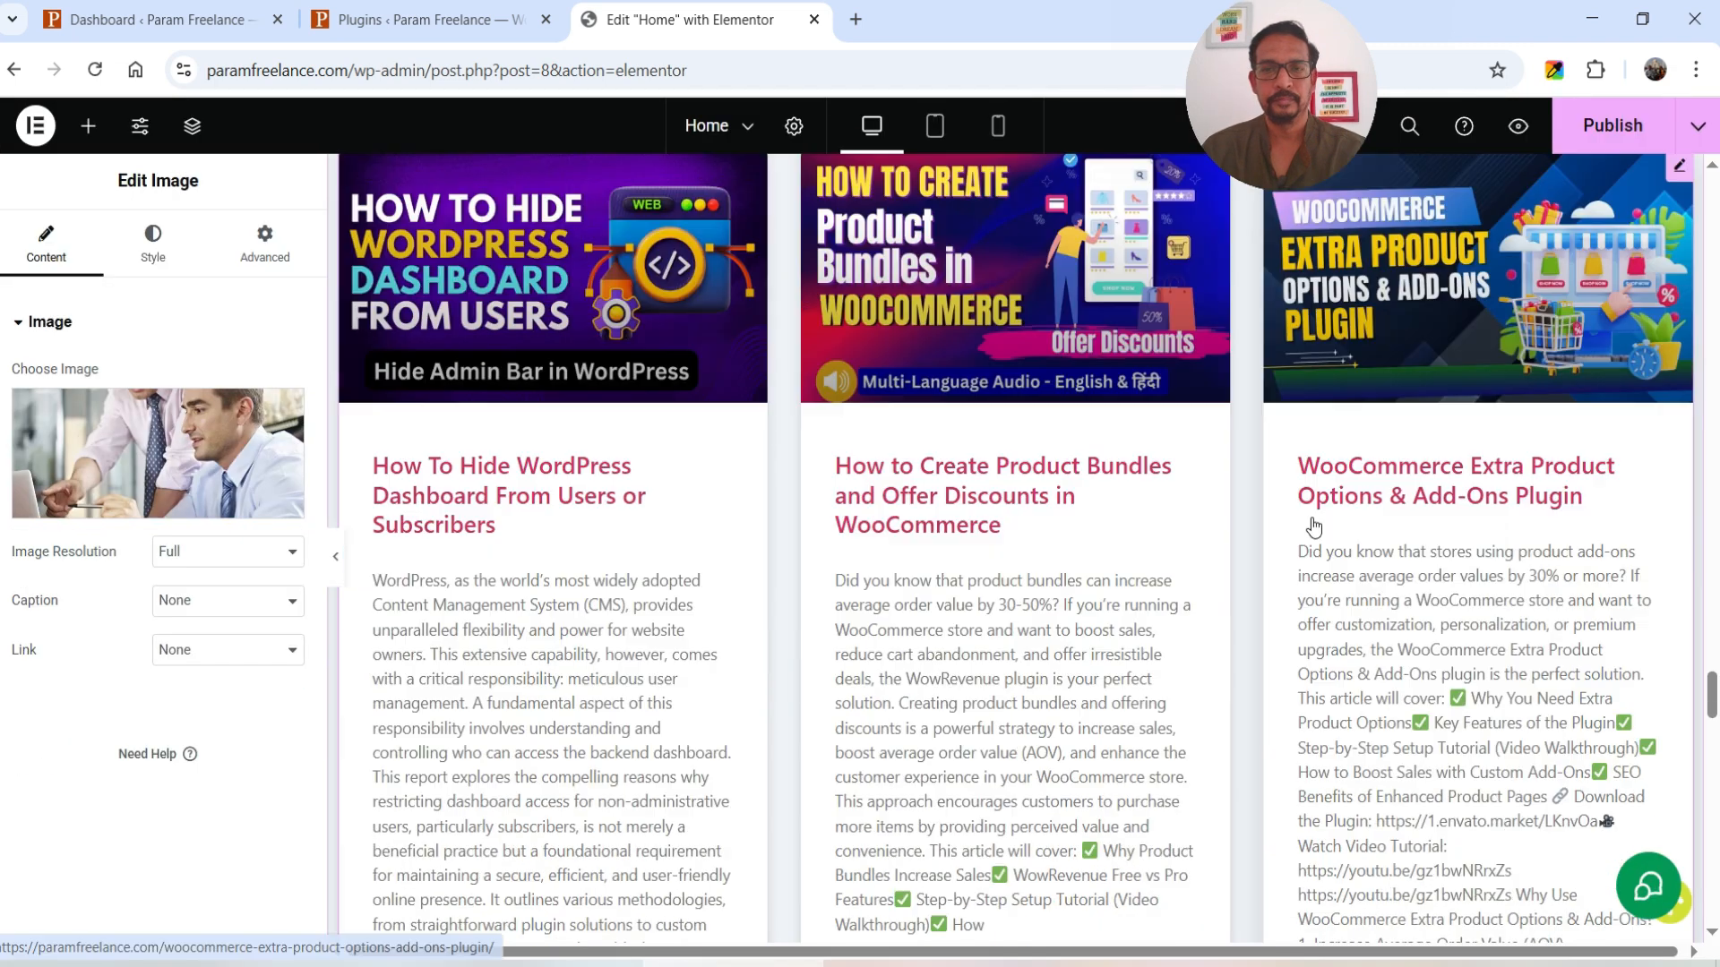
{"action": "scroll", "coordinate": [1202, 382], "scroll_direction": "down", "scroll_amount": 8}
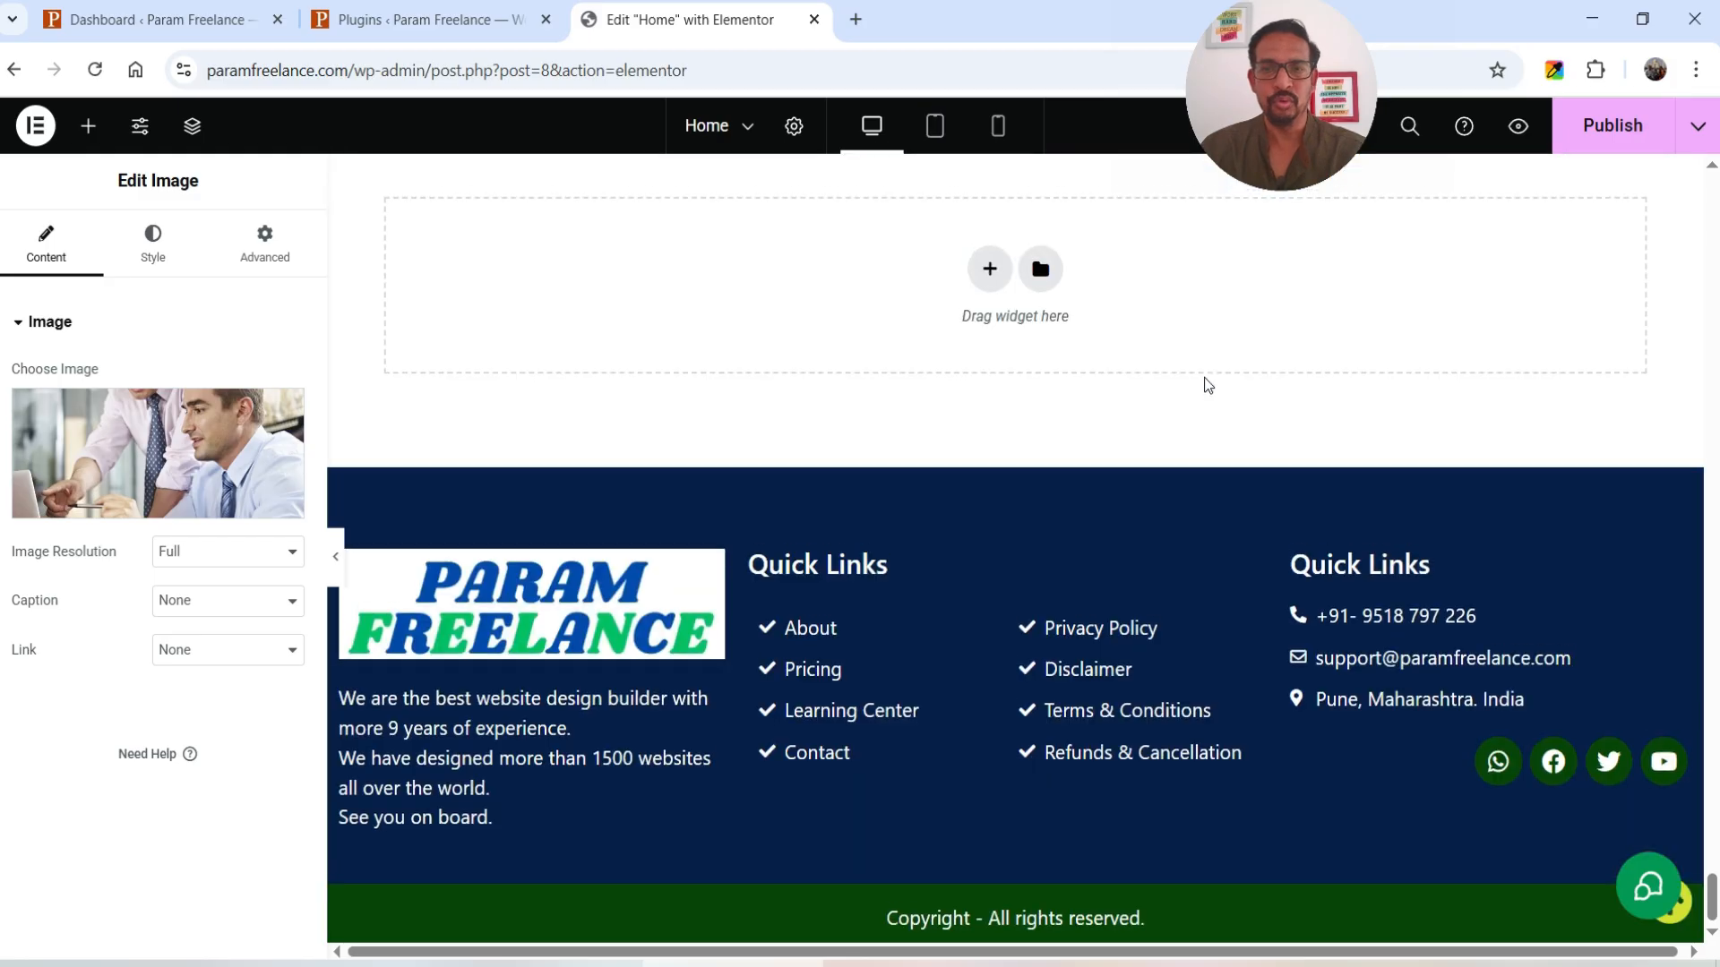
{"action": "scroll", "coordinate": [1203, 378], "scroll_direction": "up", "scroll_amount": 15}
{"action": "left_click", "coordinate": [1589, 125]}
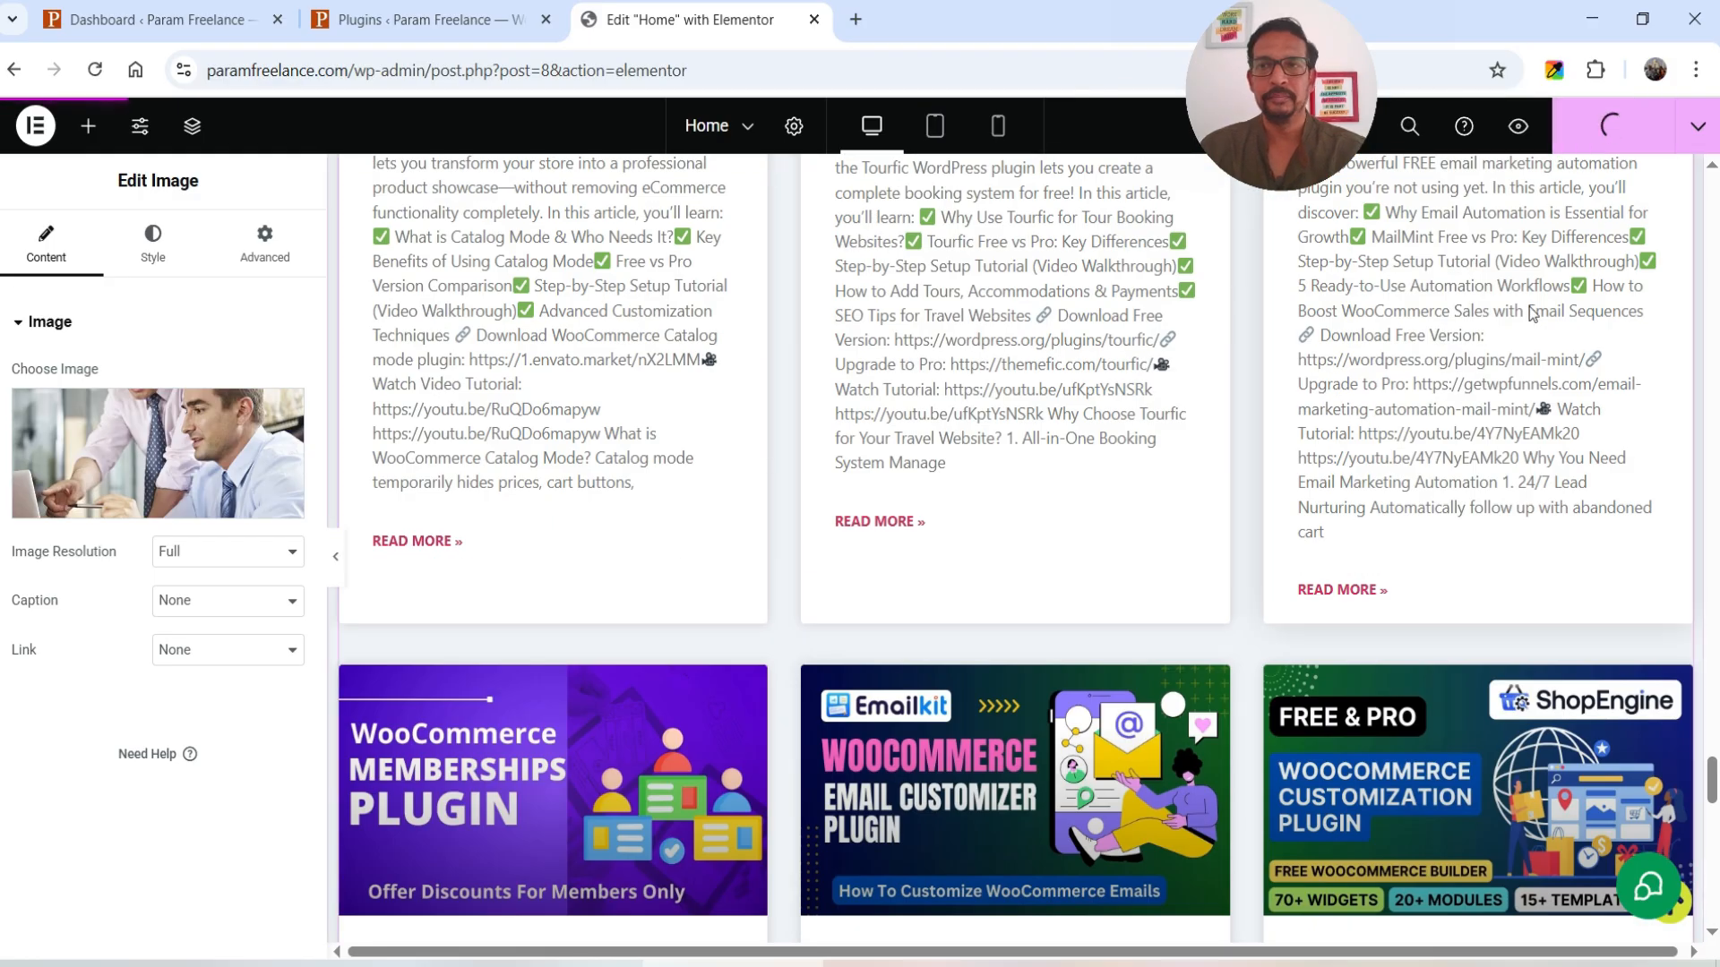
{"action": "left_click", "coordinate": [148, 18]}
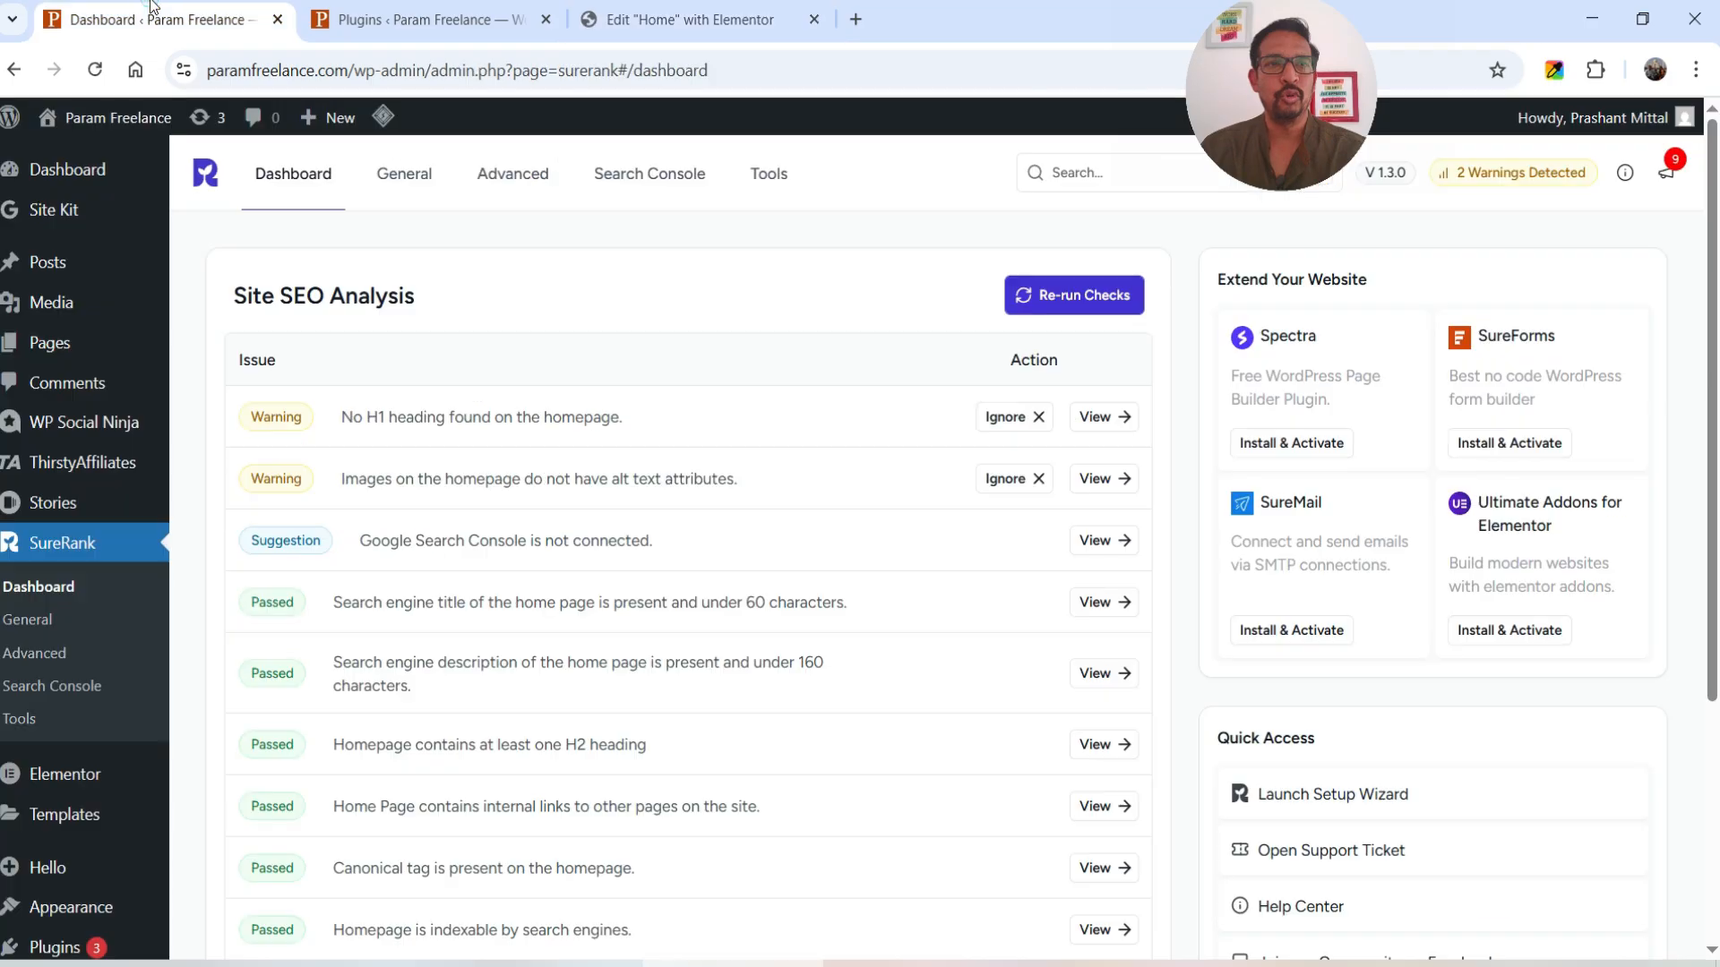
- Re-run the SureRank site SEO checks, then return to the Home page's Elementor editor
{"action": "left_click", "coordinate": [1087, 303]}
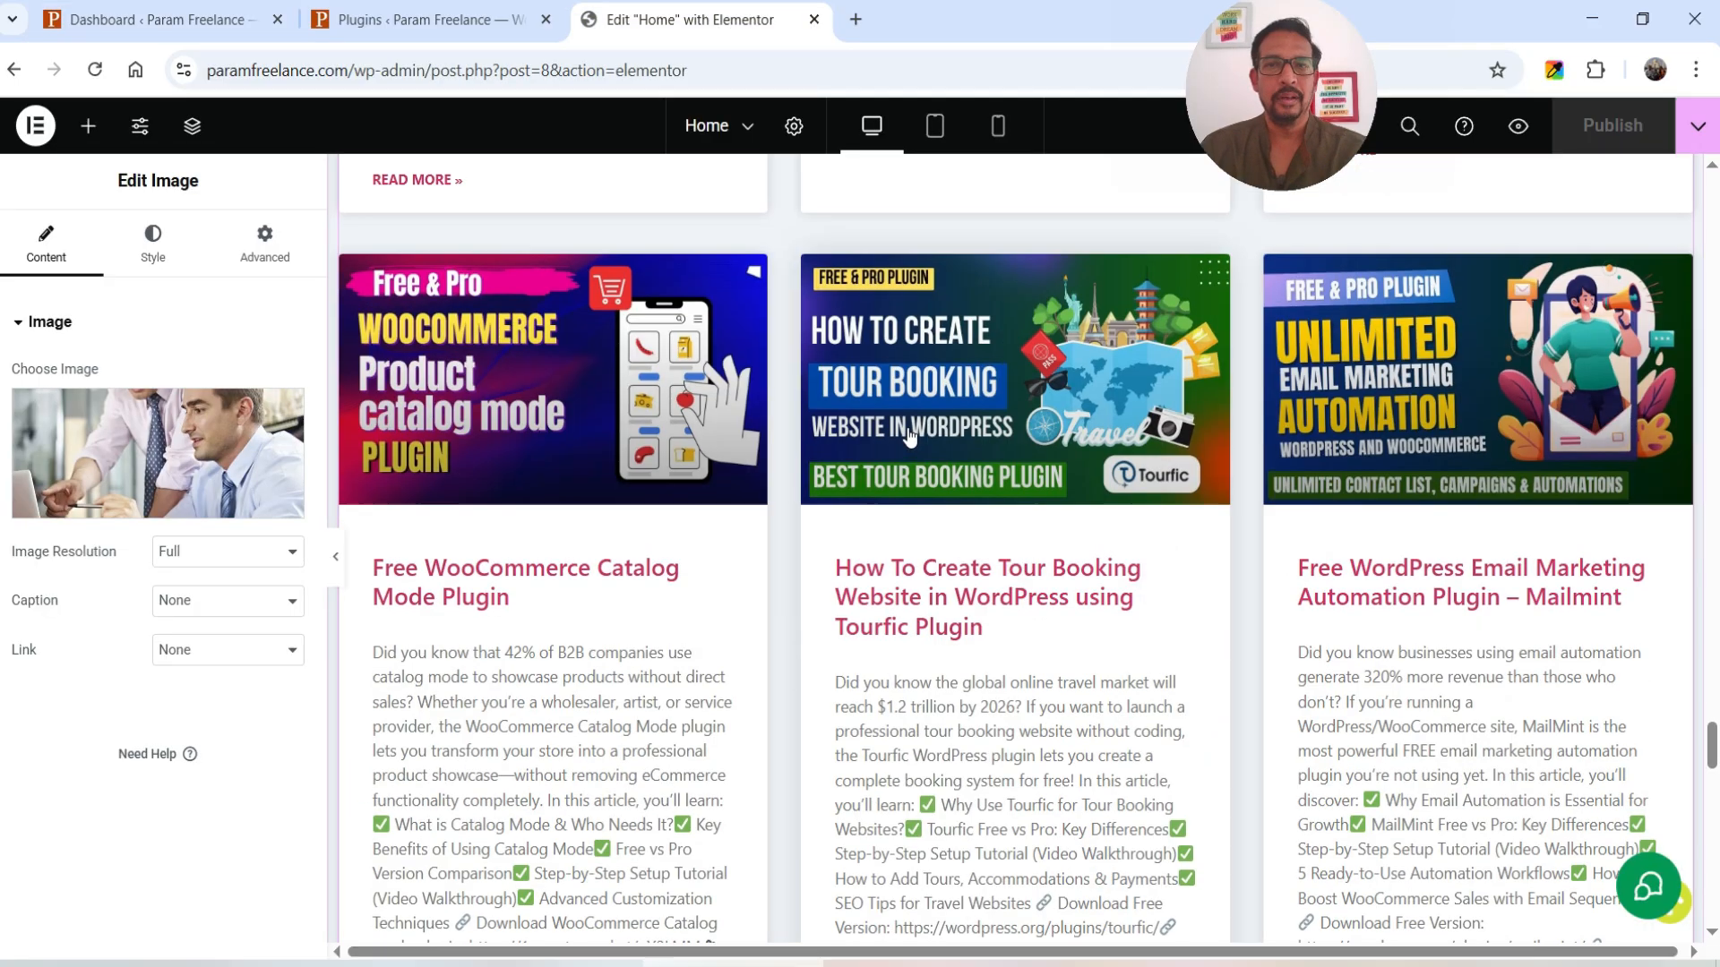
{"action": "scroll", "coordinate": [923, 416], "scroll_direction": "up", "scroll_amount": 20}
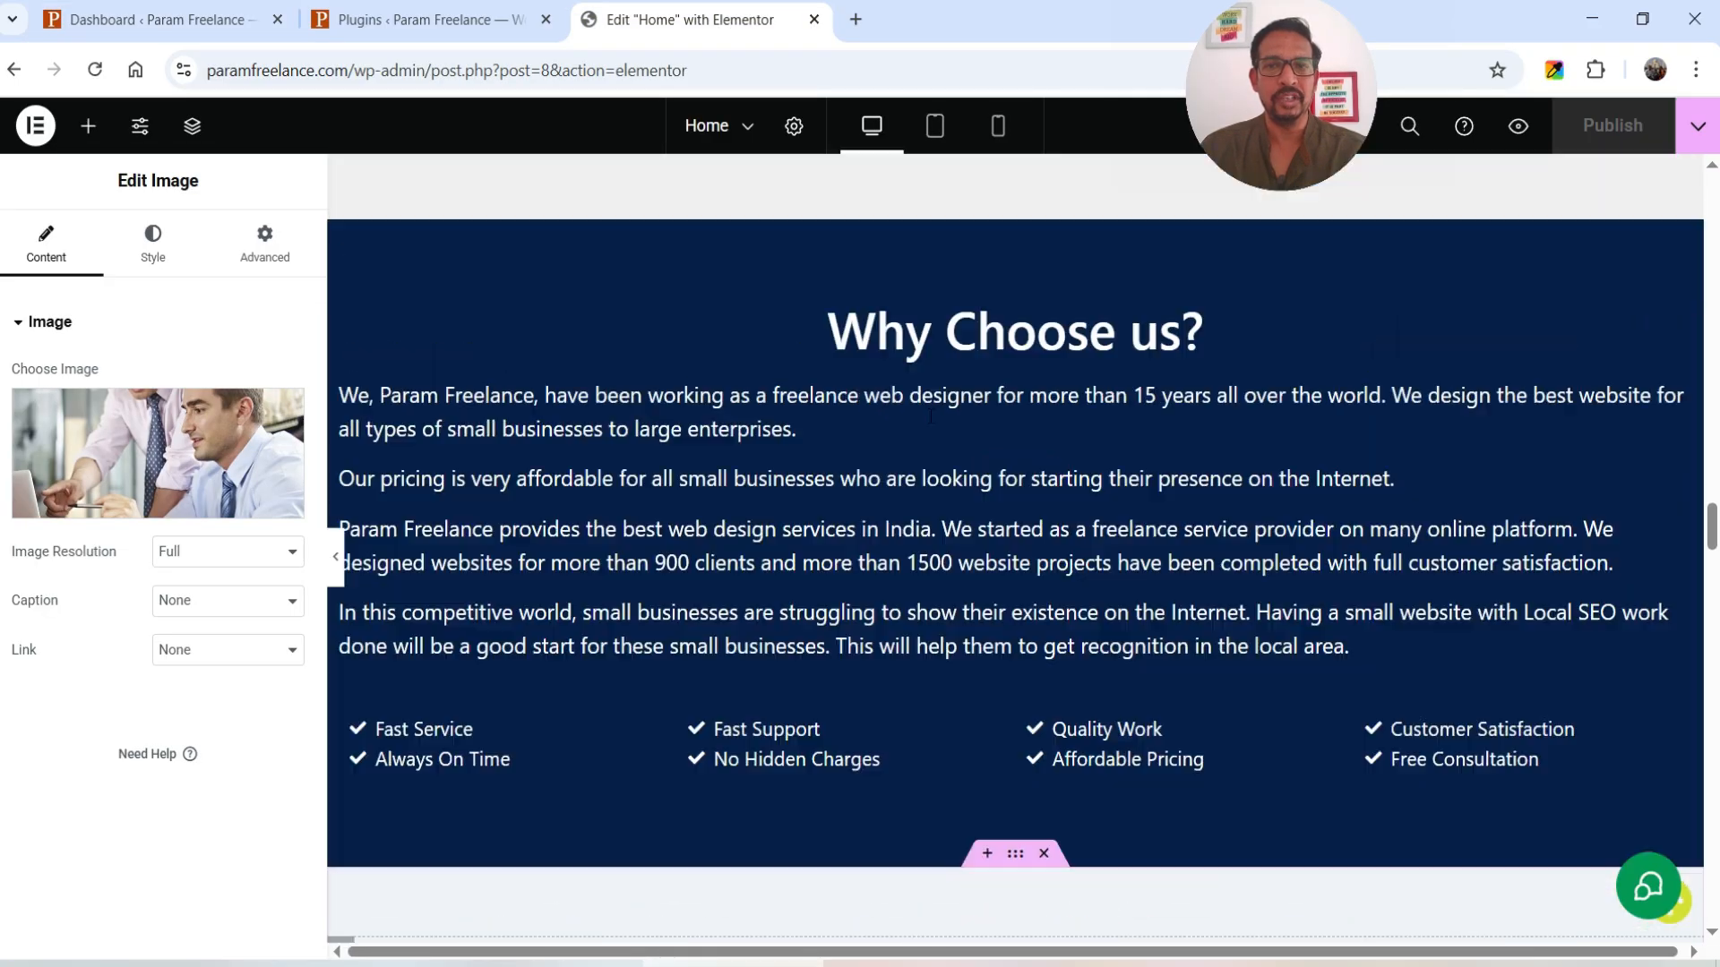
{"action": "scroll", "coordinate": [921, 421], "scroll_direction": "up", "scroll_amount": 20}
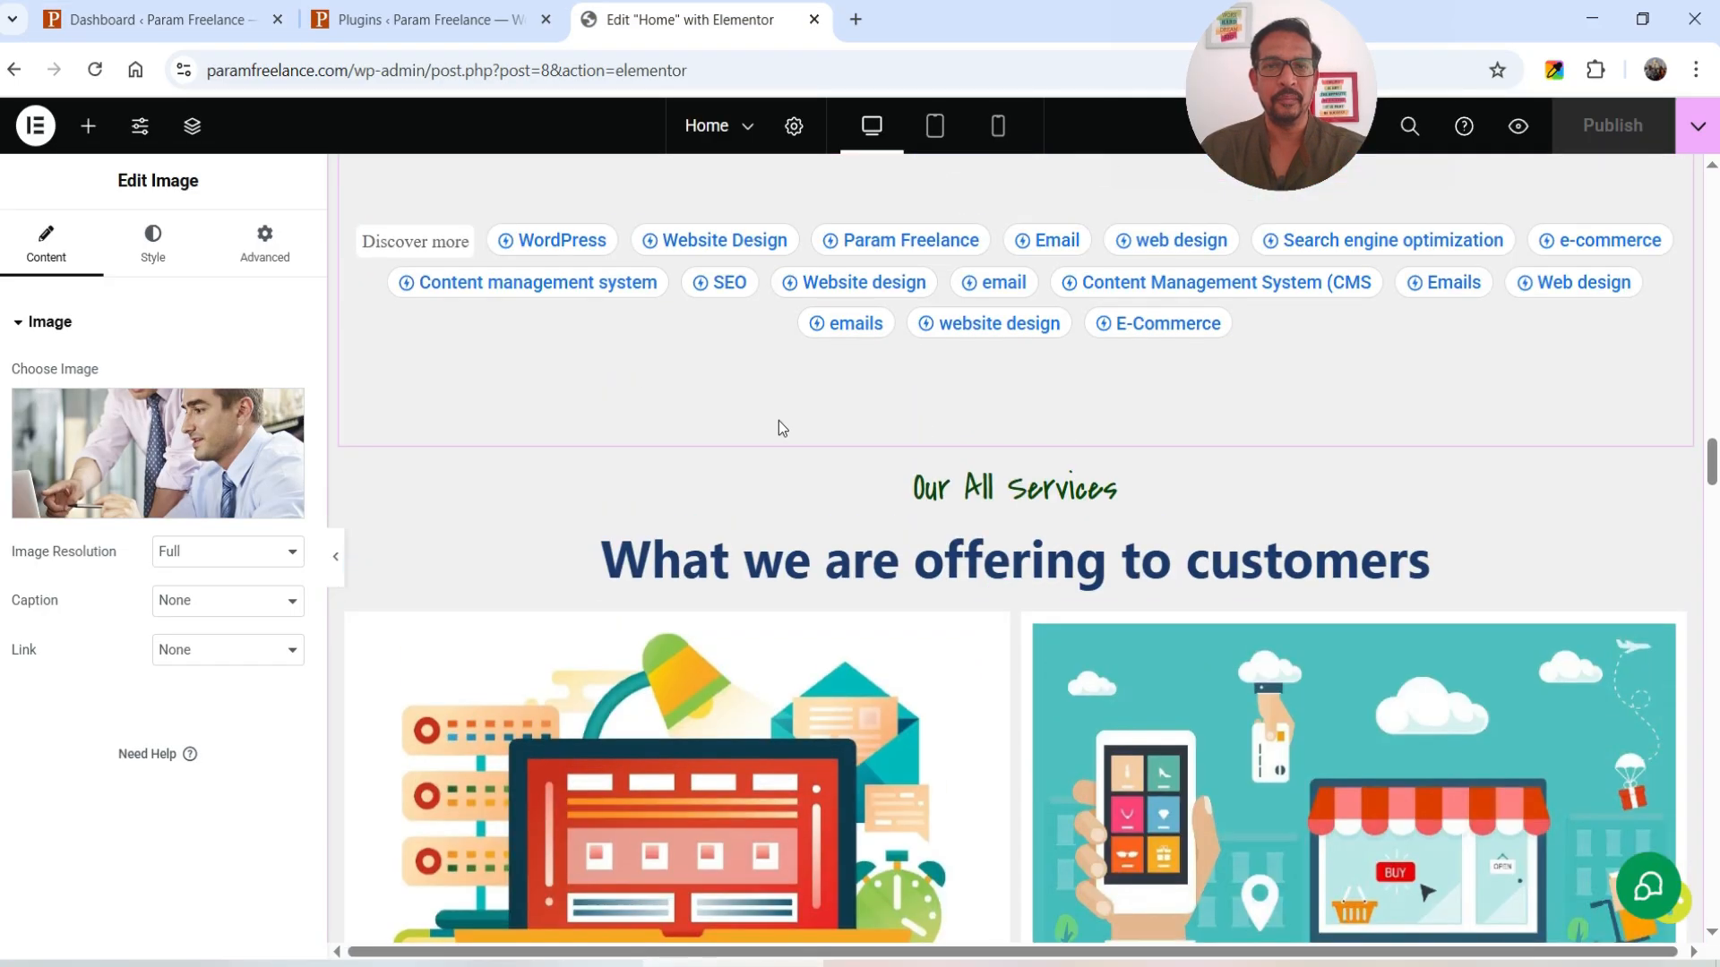
{"action": "scroll", "coordinate": [1293, 609], "scroll_direction": "up", "scroll_amount": 4}
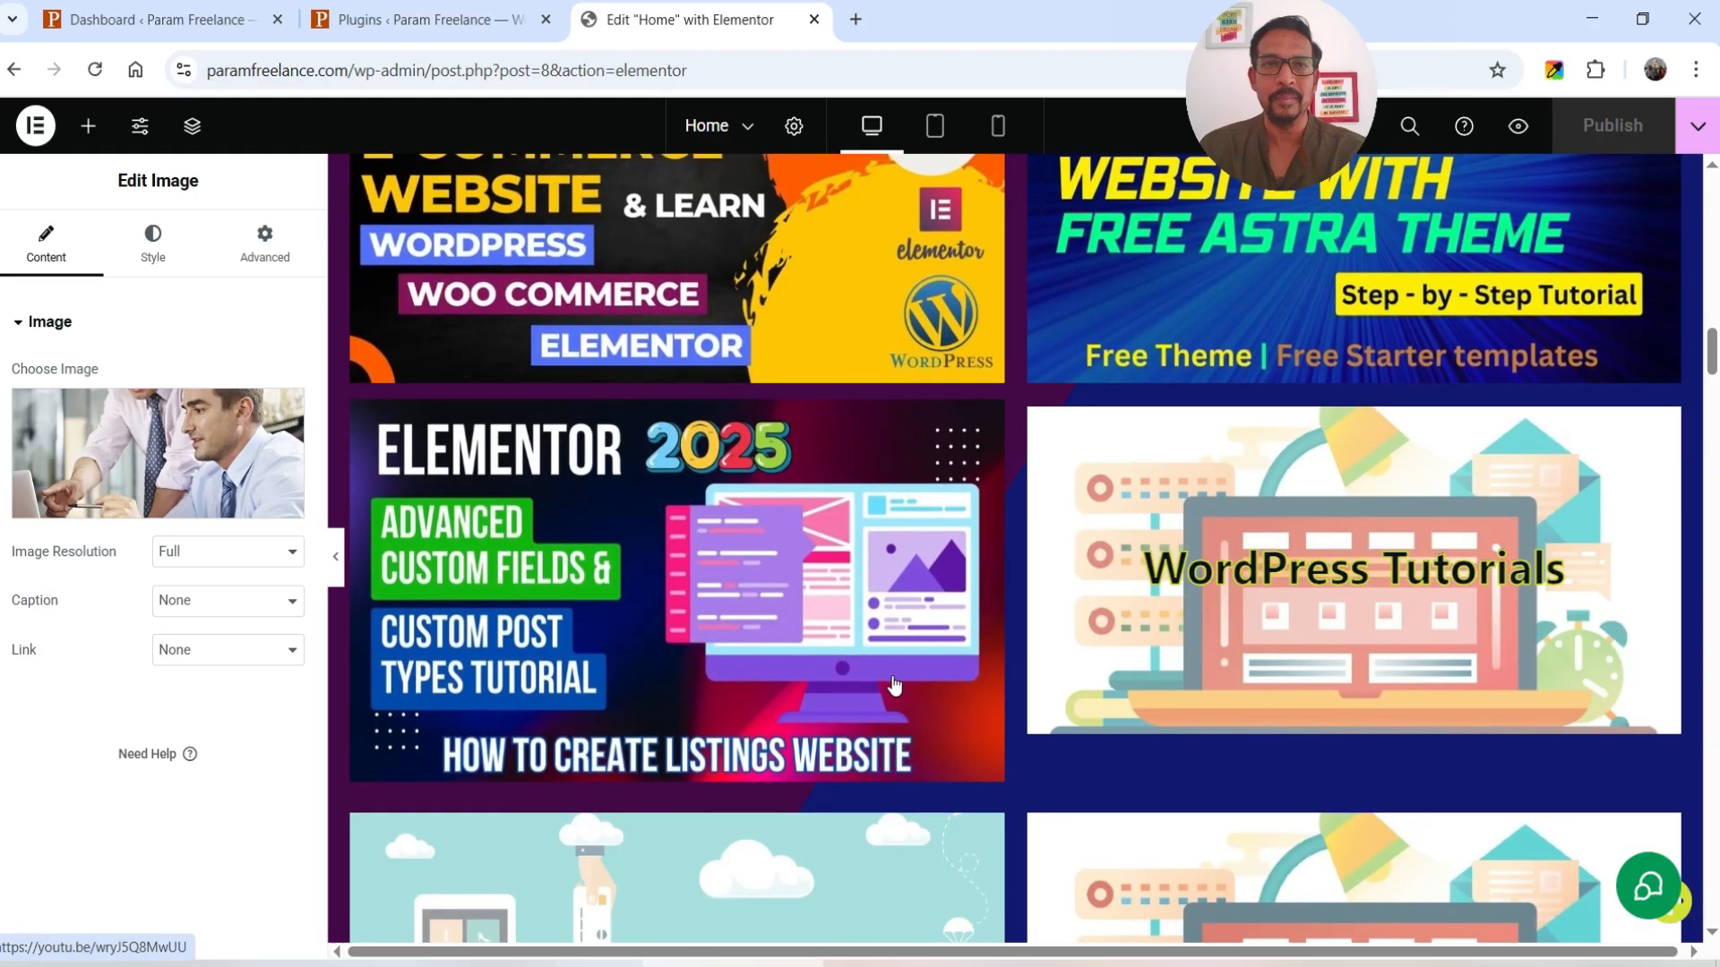
{"action": "left_click", "coordinate": [163, 17]}
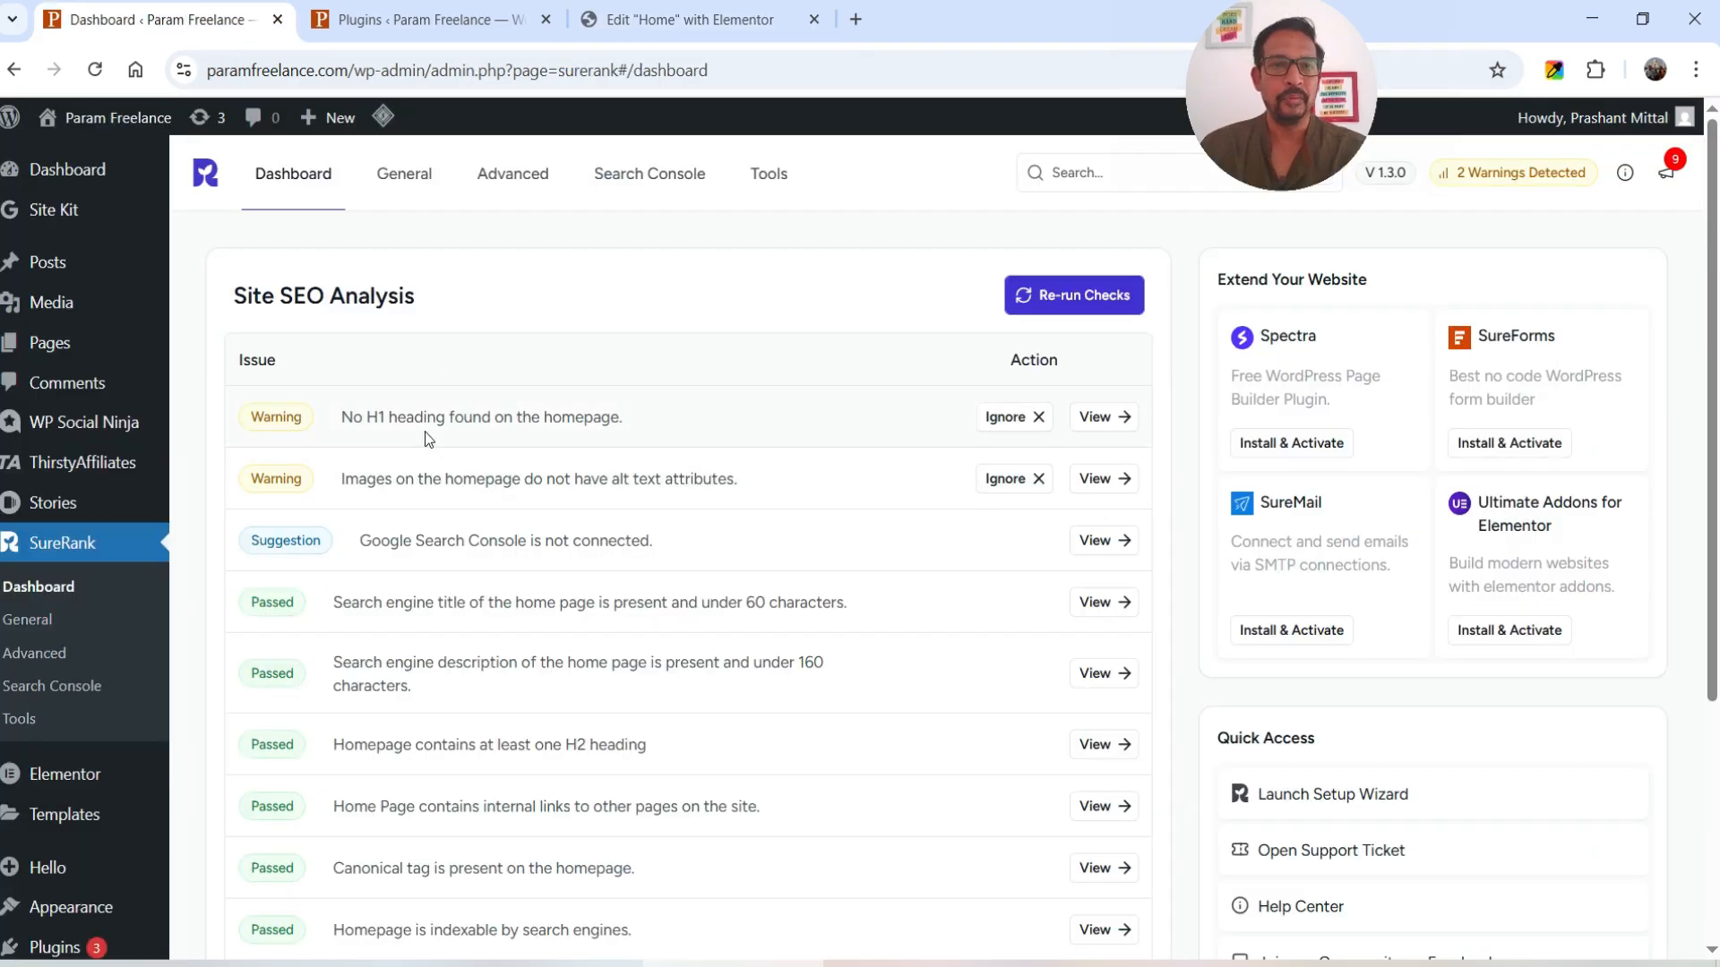
{"action": "left_click", "coordinate": [618, 21]}
- Duplicate the We Make Difference heading in the Home page hero
{"action": "scroll", "coordinate": [1120, 363], "scroll_direction": "up", "scroll_amount": 10}
{"action": "scroll", "coordinate": [1120, 363], "scroll_direction": "up", "scroll_amount": 8}
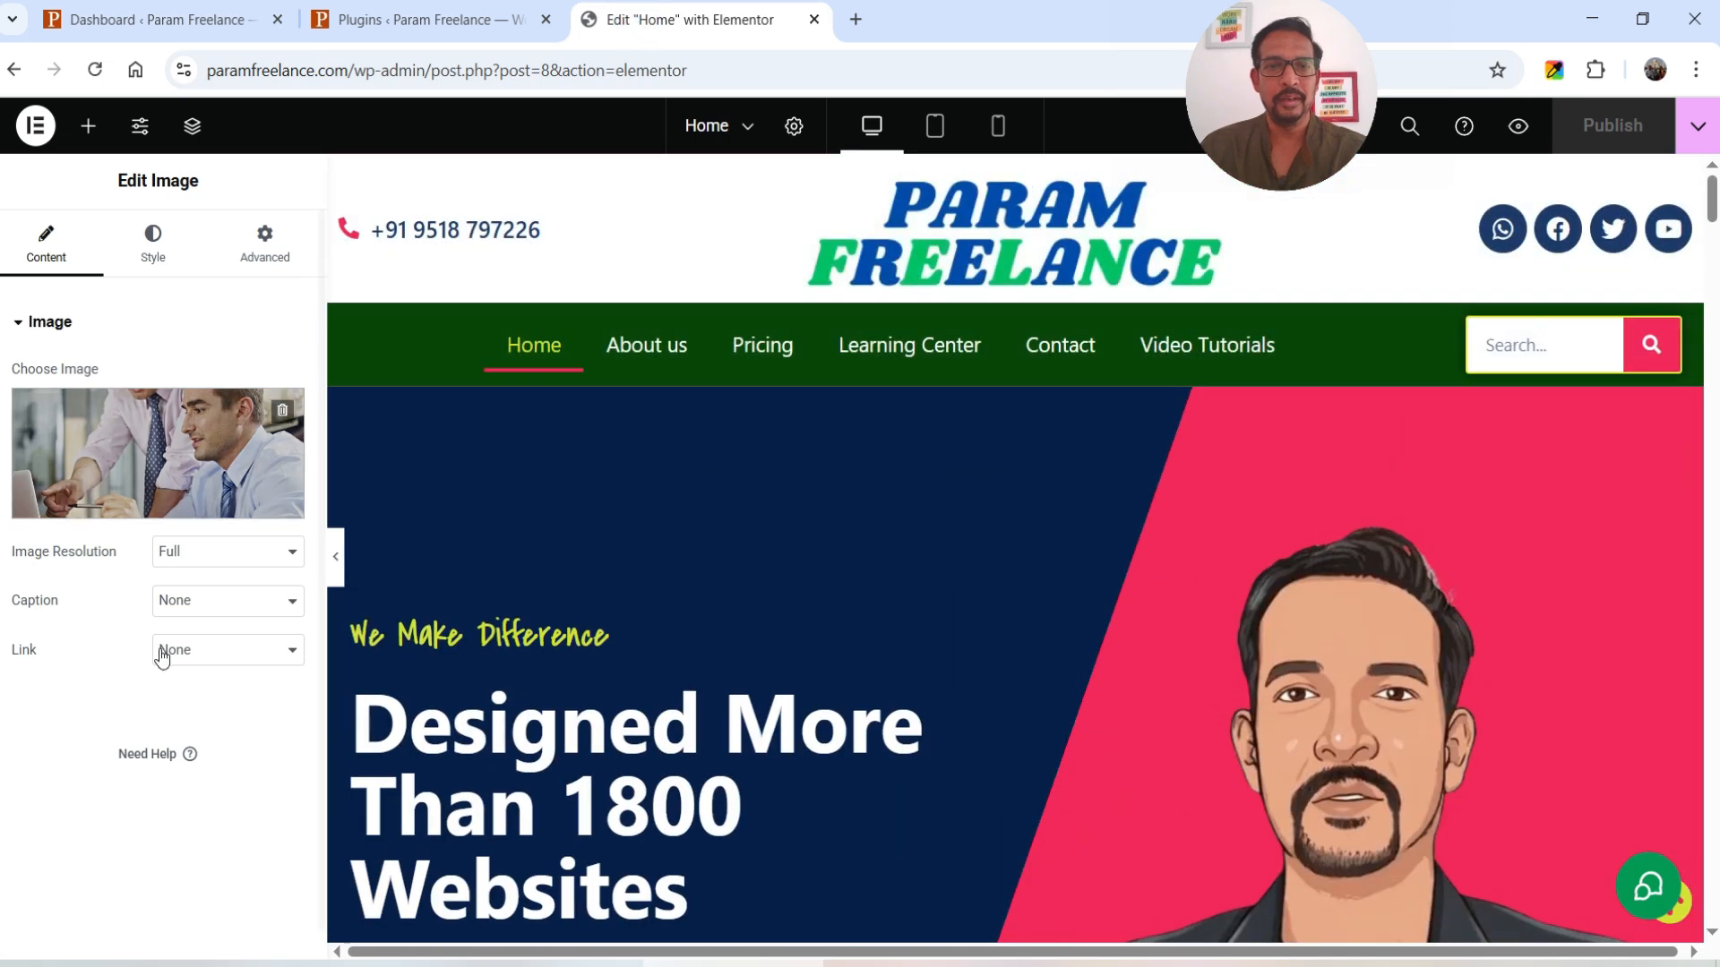
{"action": "scroll", "coordinate": [760, 548], "scroll_direction": "down", "scroll_amount": 2}
{"action": "left_click", "coordinate": [884, 407]}
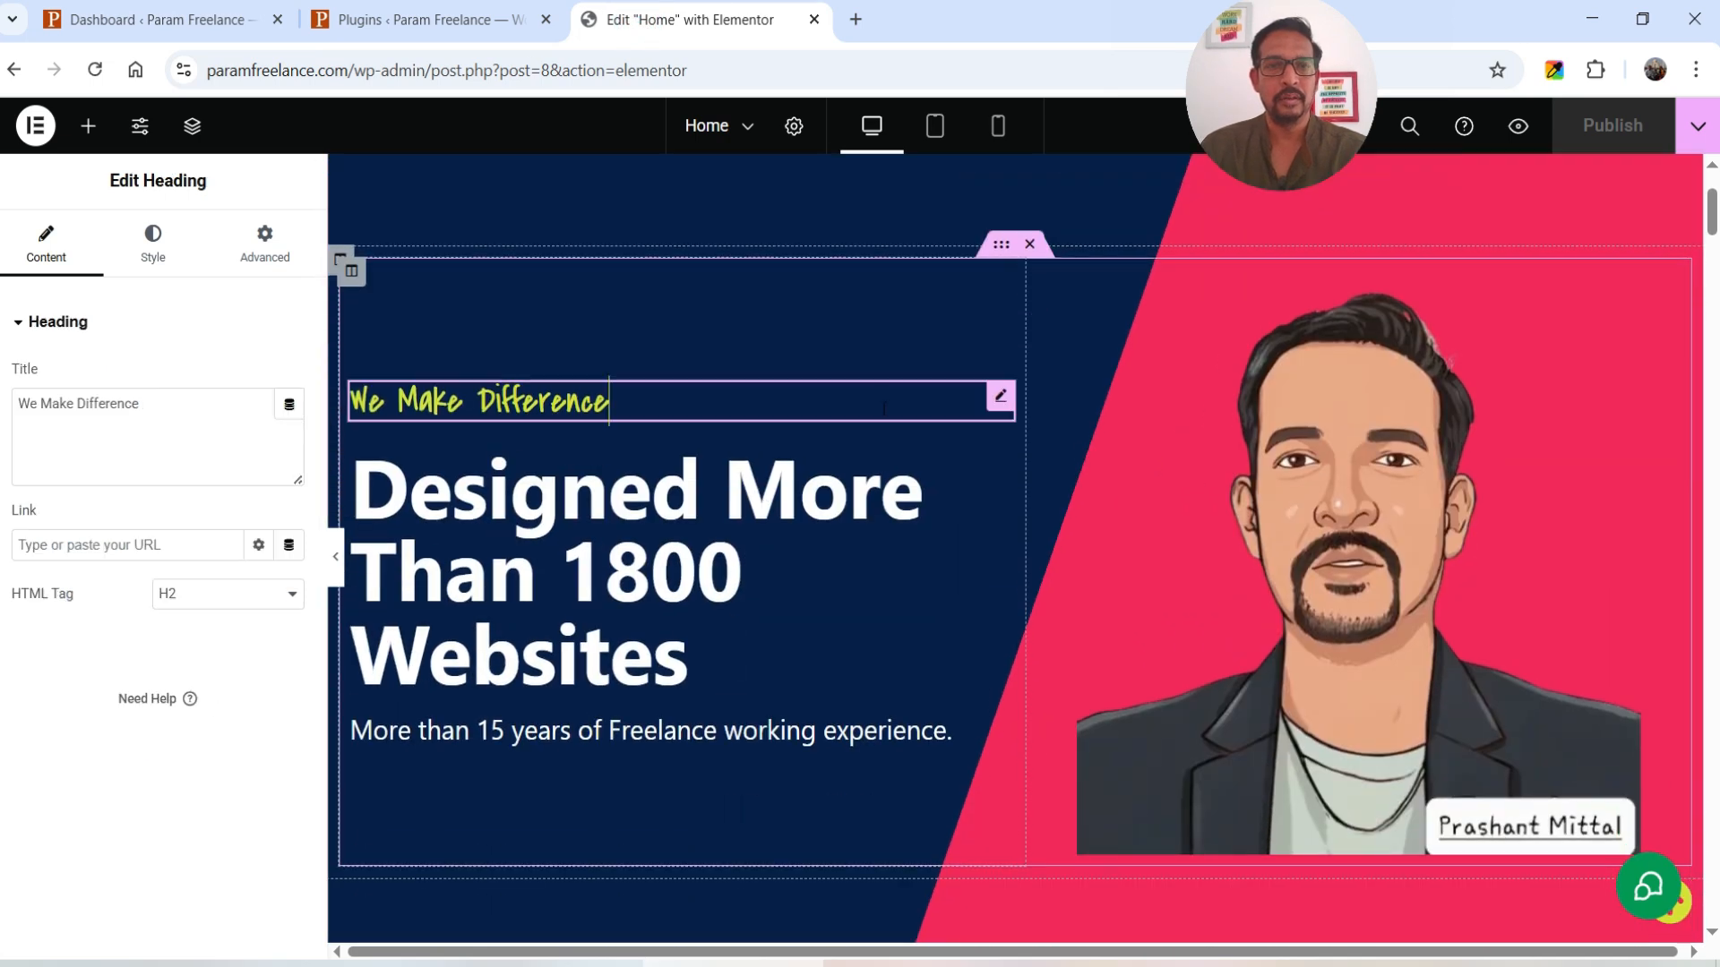
{"action": "right_click", "coordinate": [997, 395]}
{"action": "left_click", "coordinate": [1066, 464]}
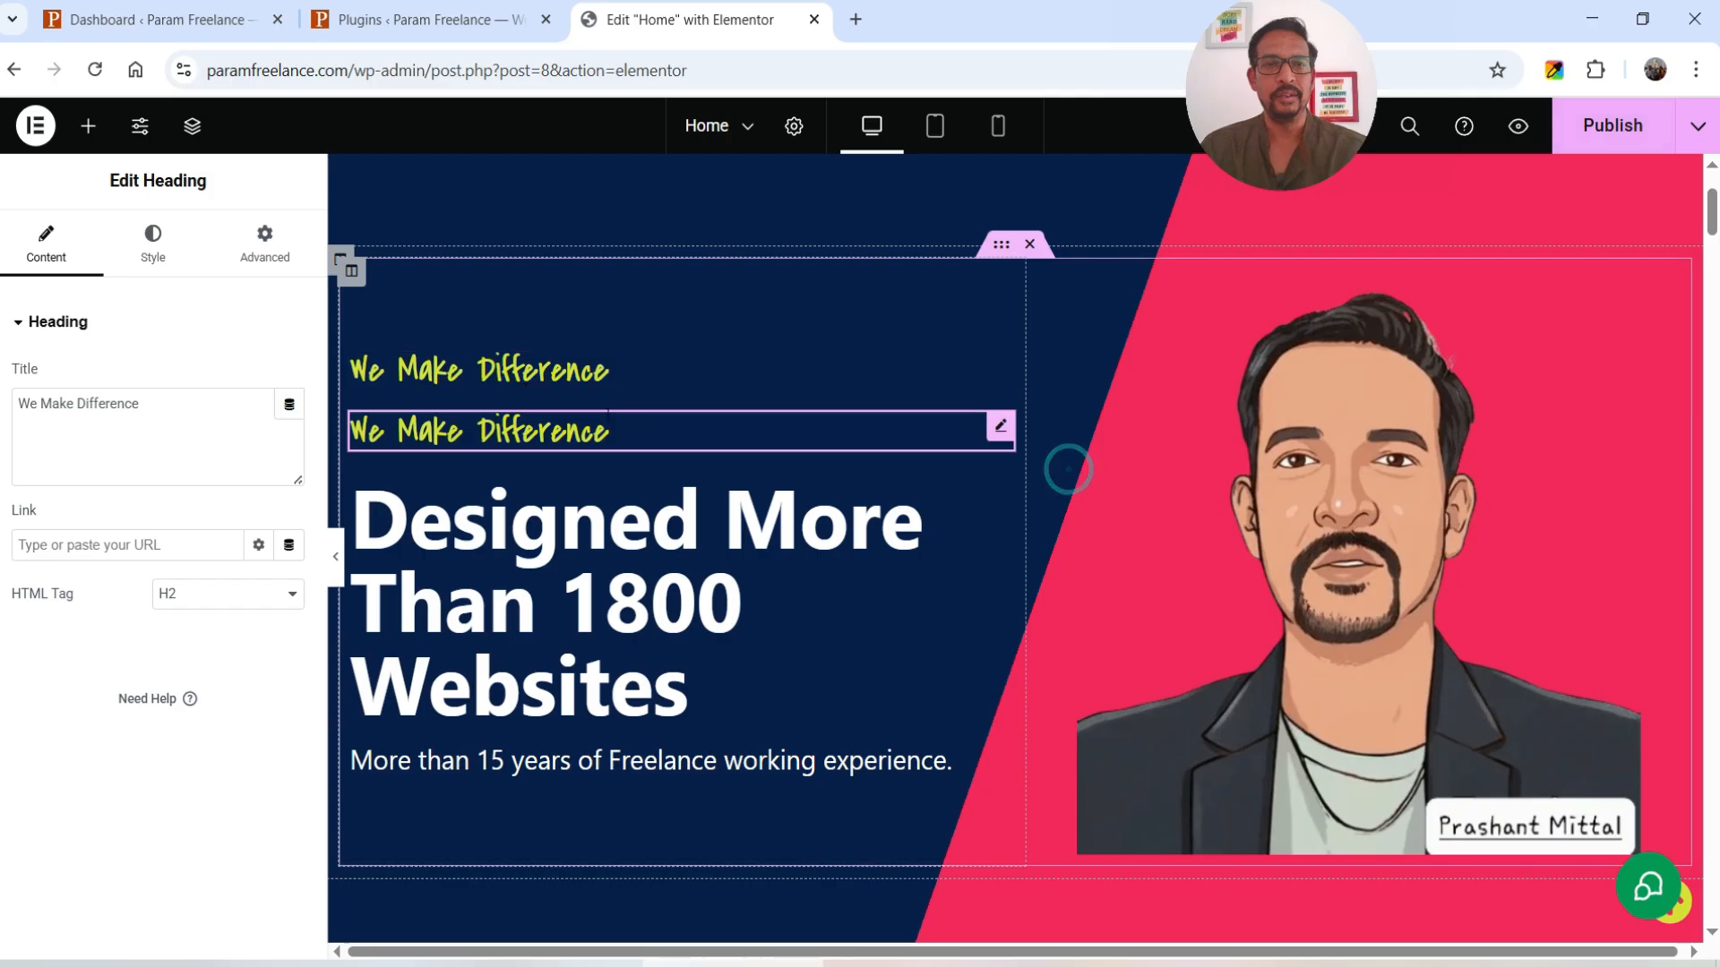
- Retitle the top copy 'Param Freelance', make it an H1, and publish the page
{"action": "left_click", "coordinate": [621, 371]}
{"action": "triple_click", "coordinate": [180, 403]}
{"action": "type", "text": "Param Freelance"}
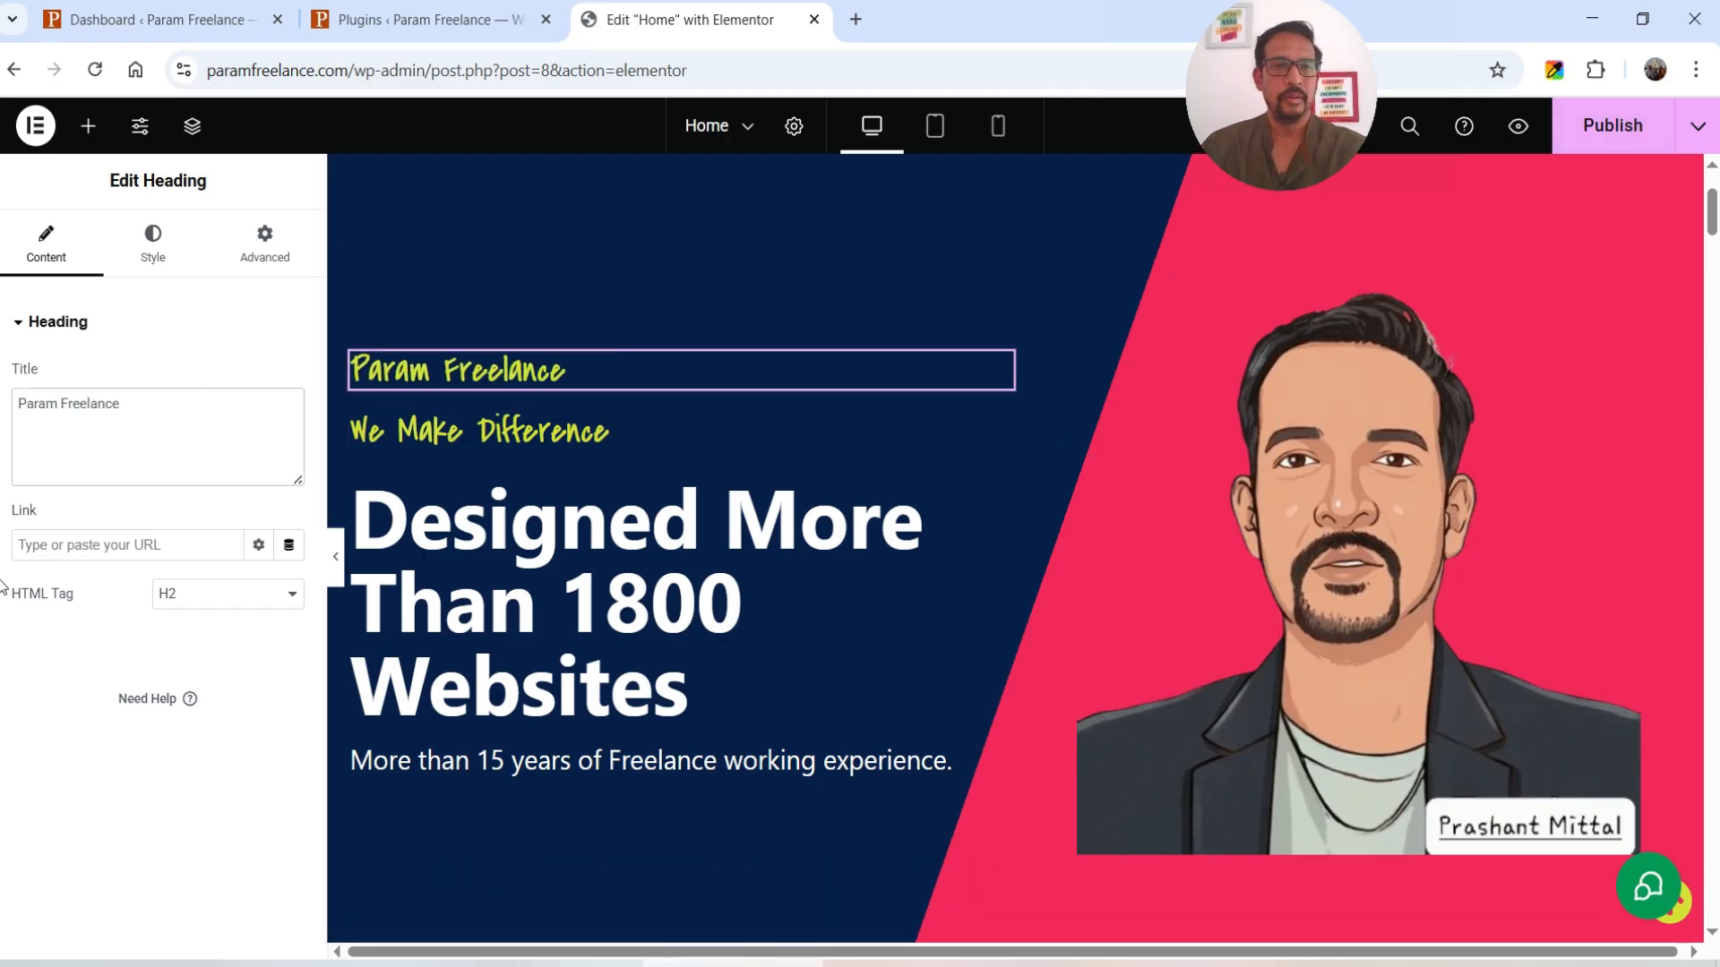
{"action": "left_click", "coordinate": [203, 593]}
{"action": "left_click", "coordinate": [207, 626]}
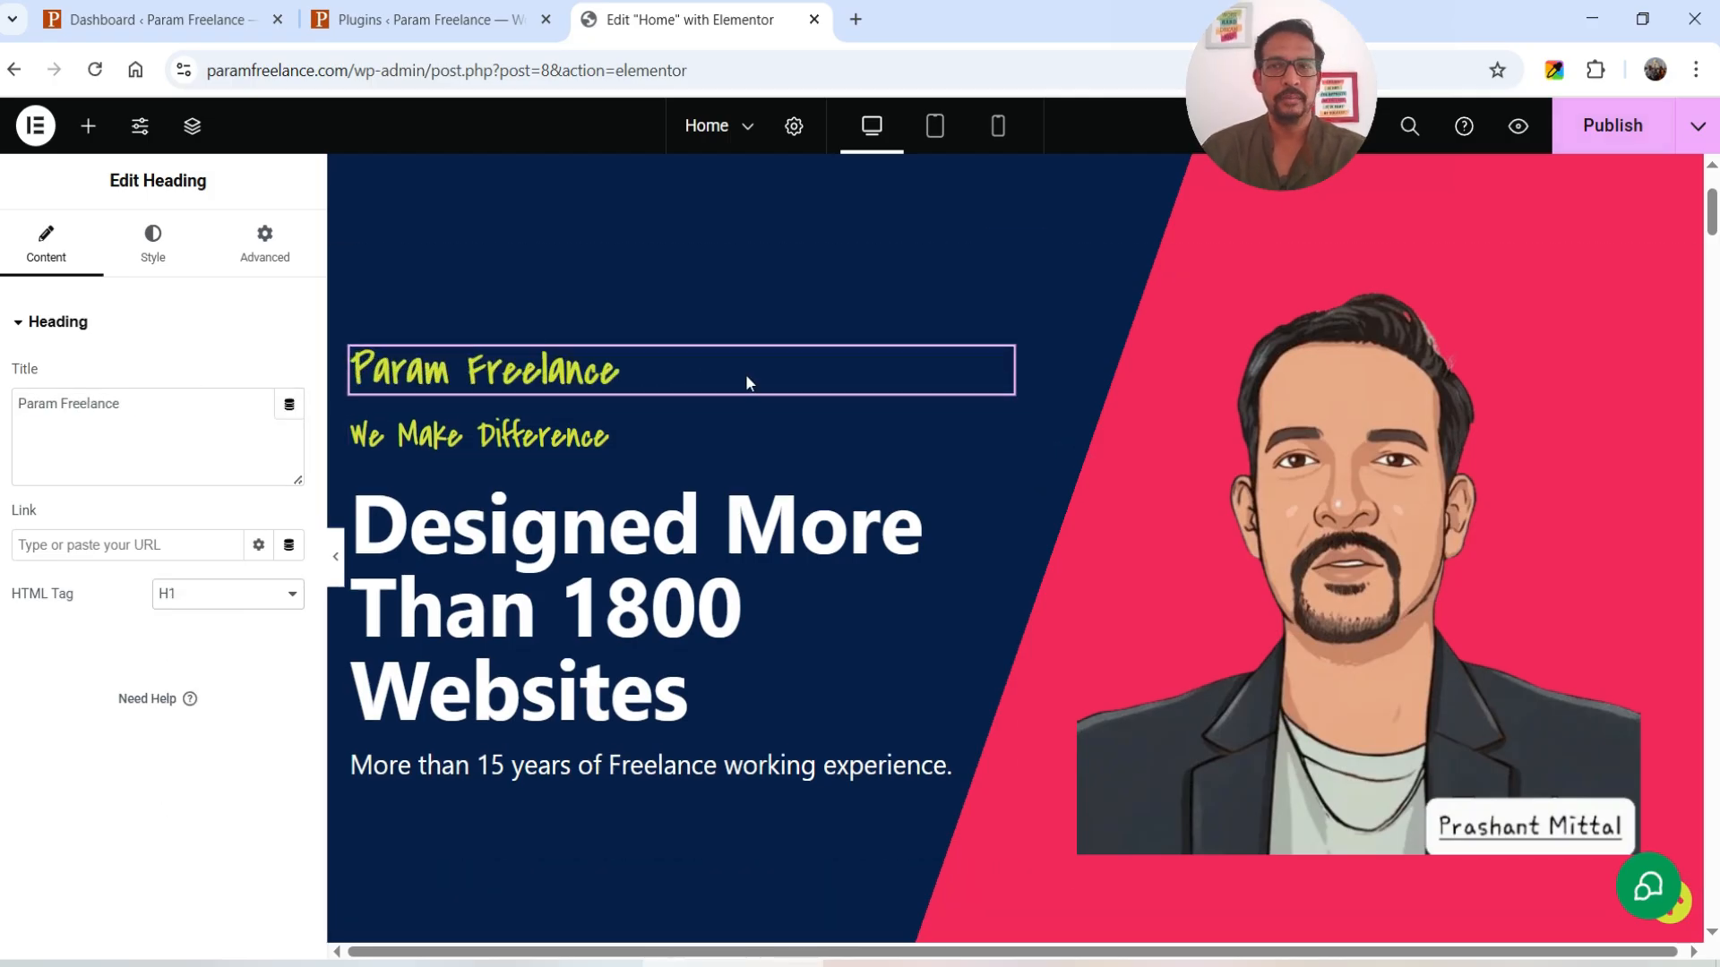
{"action": "left_click", "coordinate": [1623, 147]}
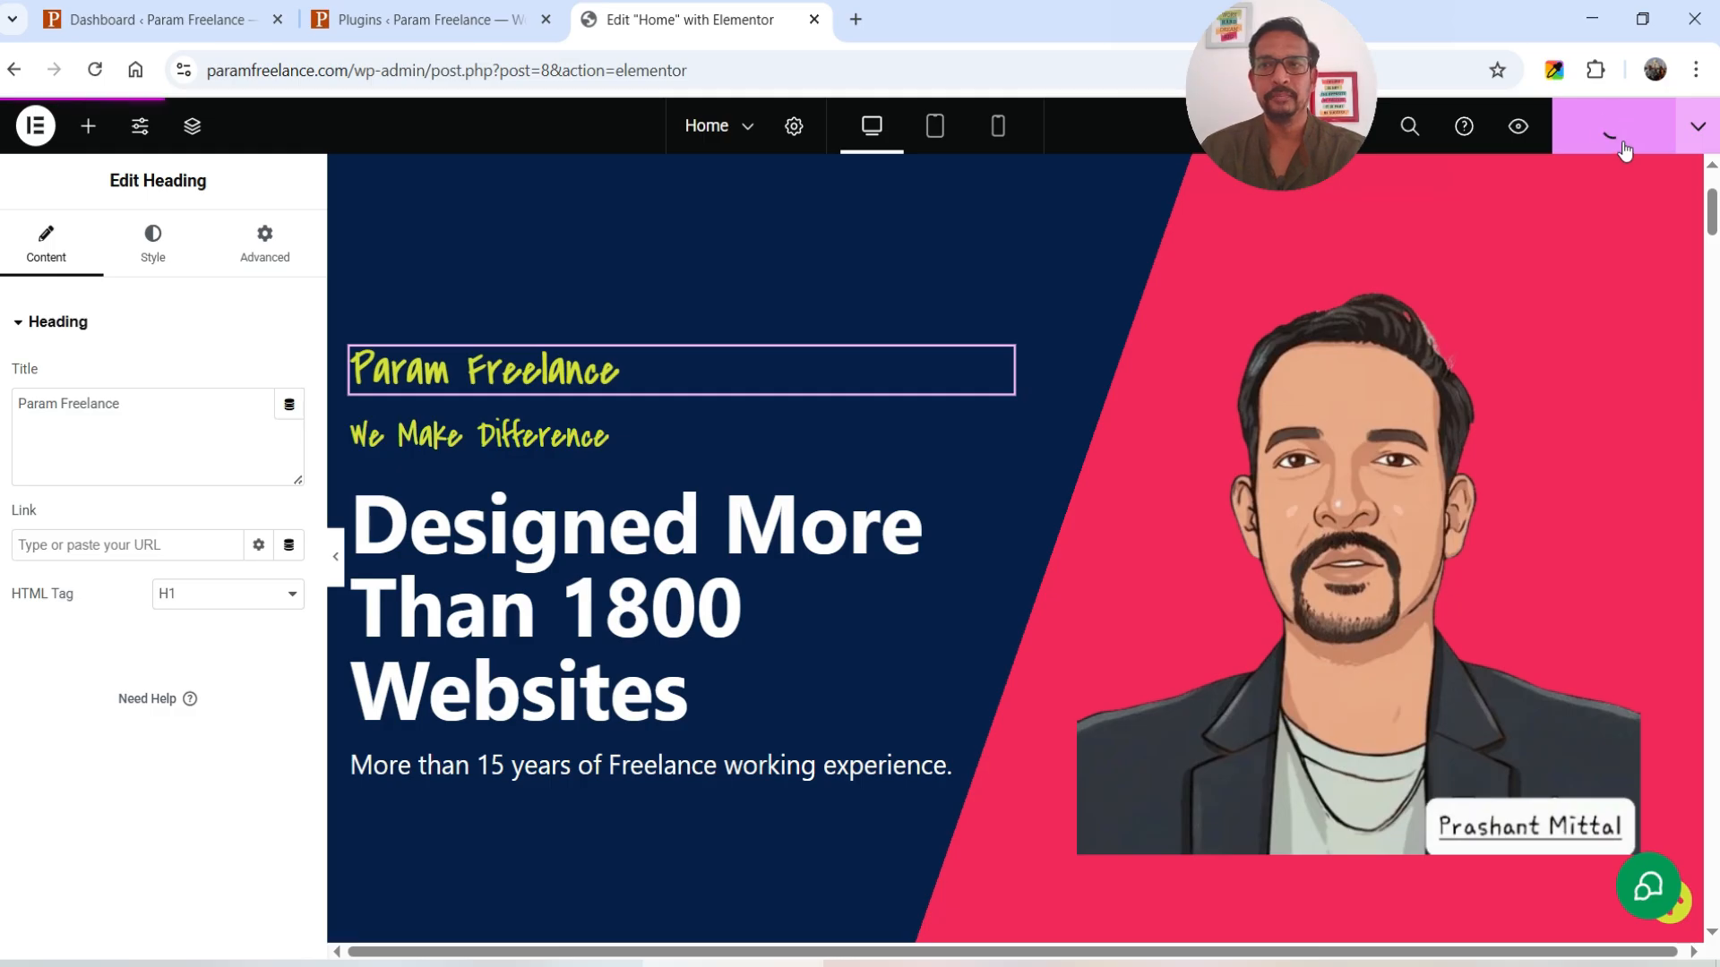
{"action": "left_click", "coordinate": [99, 18]}
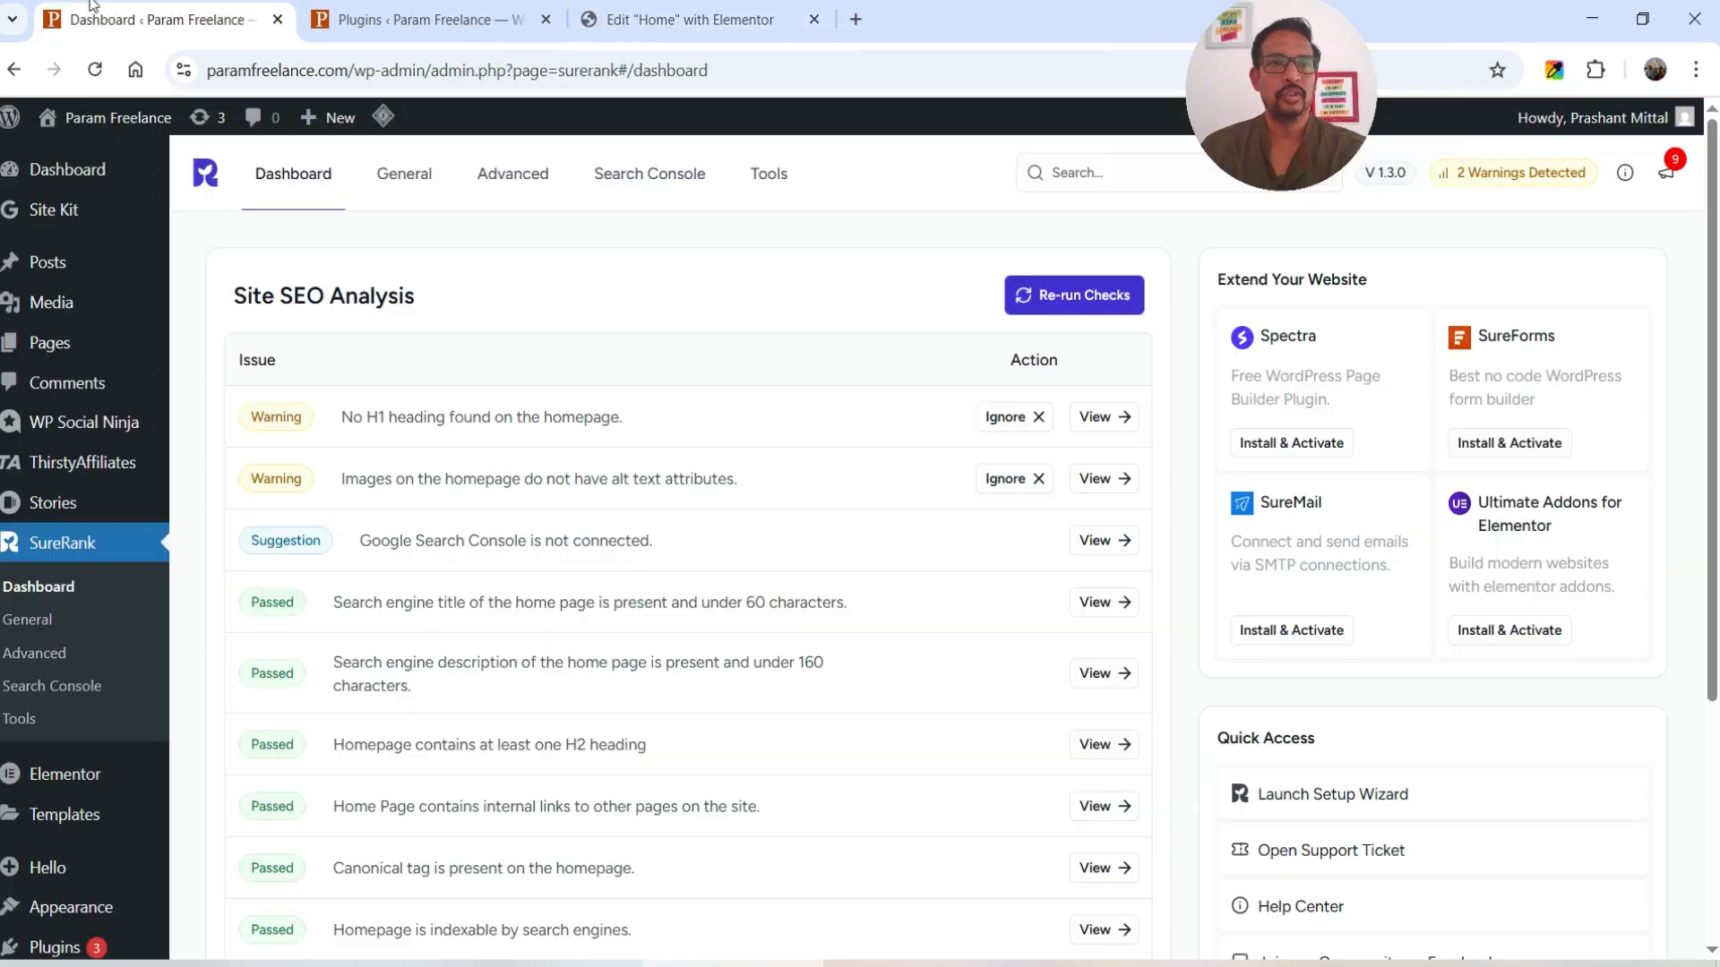
- Re-run and review the Site SEO Analysis checks, then go to General Meta Templates
{"action": "left_click", "coordinate": [1099, 304]}
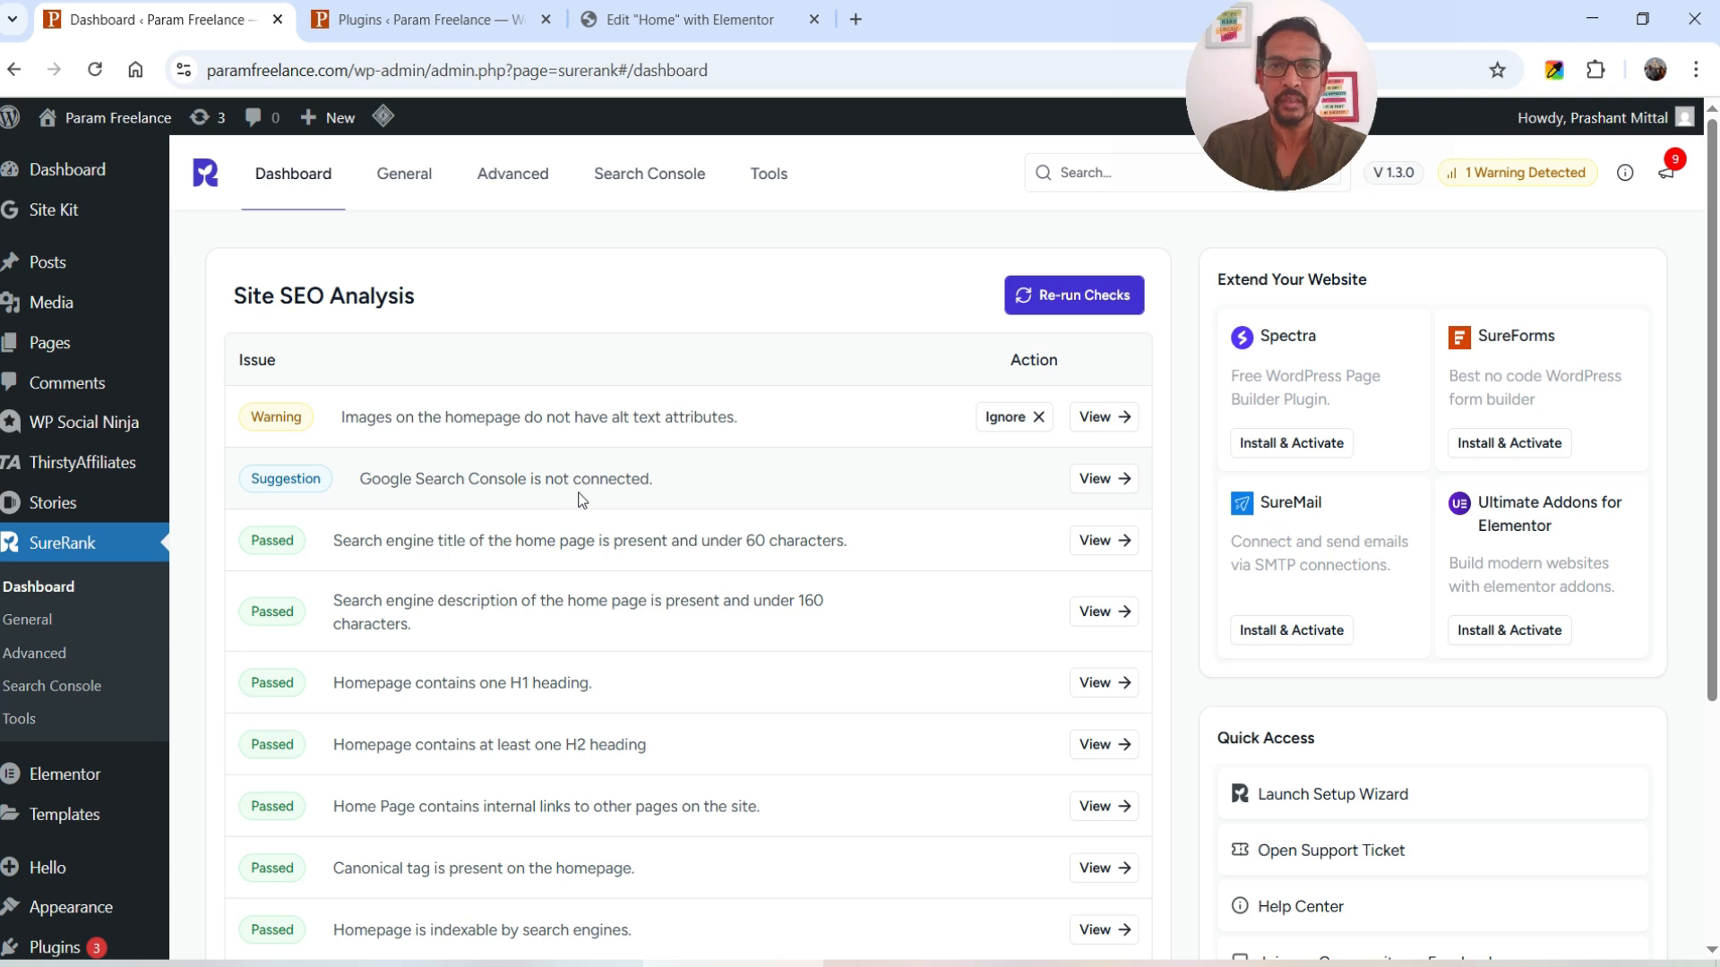
{"action": "scroll", "coordinate": [609, 507], "scroll_direction": "down", "scroll_amount": 3}
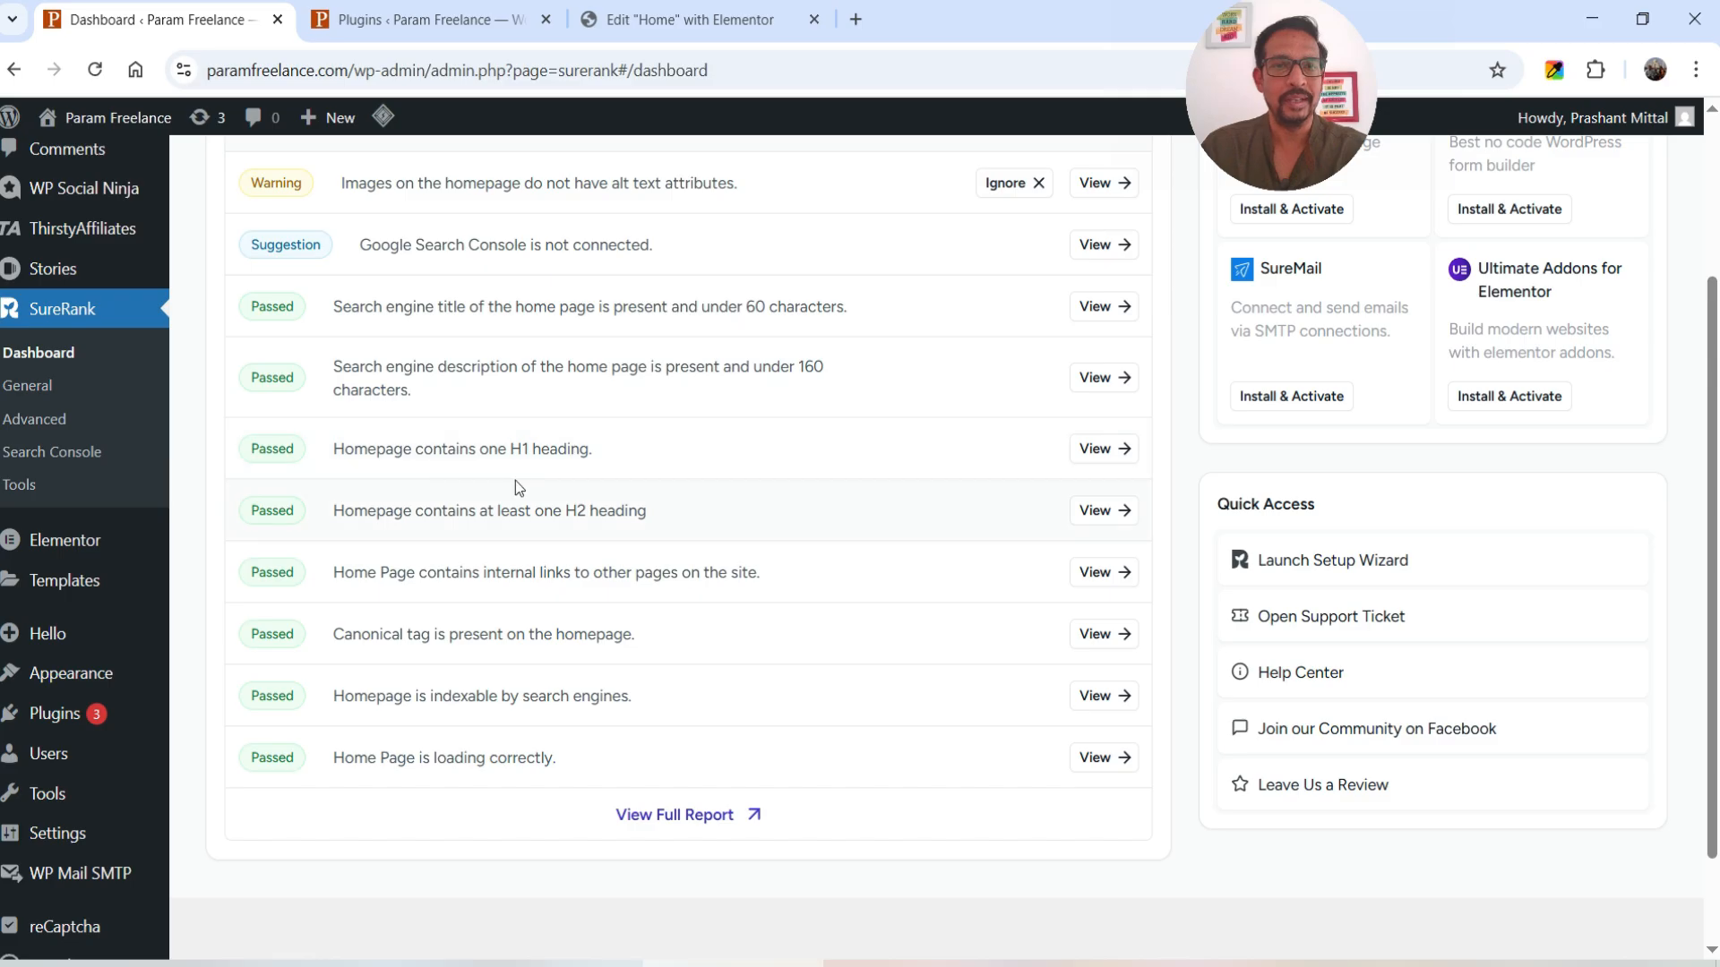
{"action": "scroll", "coordinate": [400, 539], "scroll_direction": "up", "scroll_amount": 3}
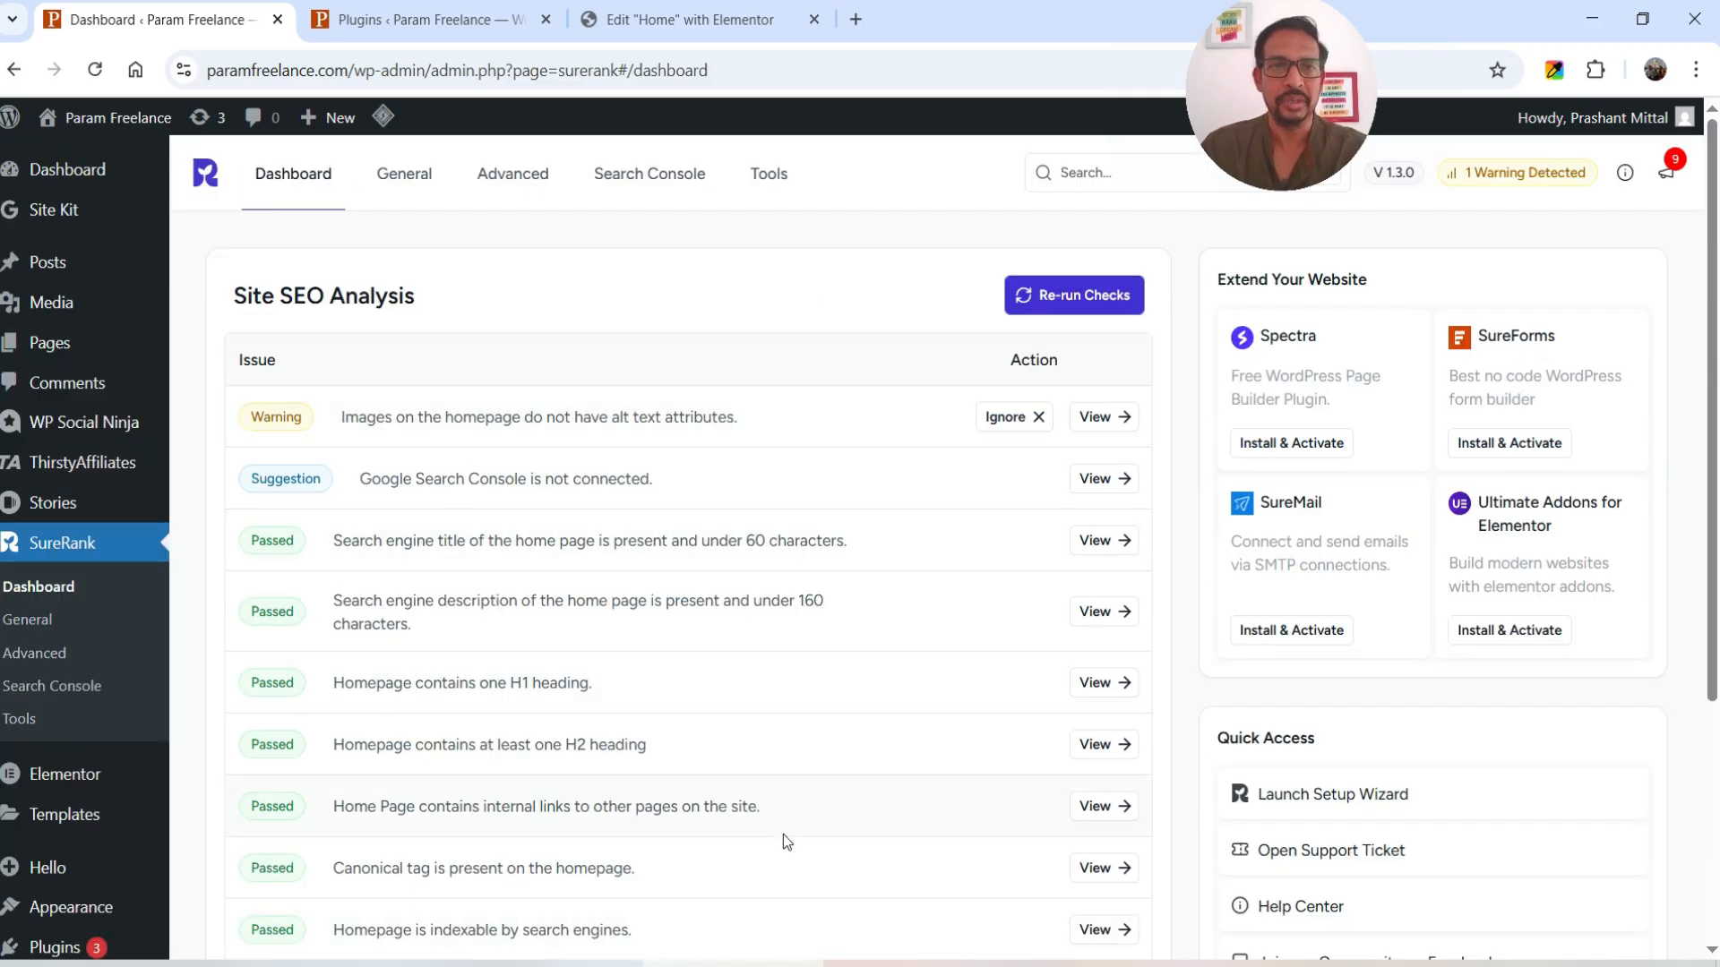
{"action": "left_click", "coordinate": [393, 173]}
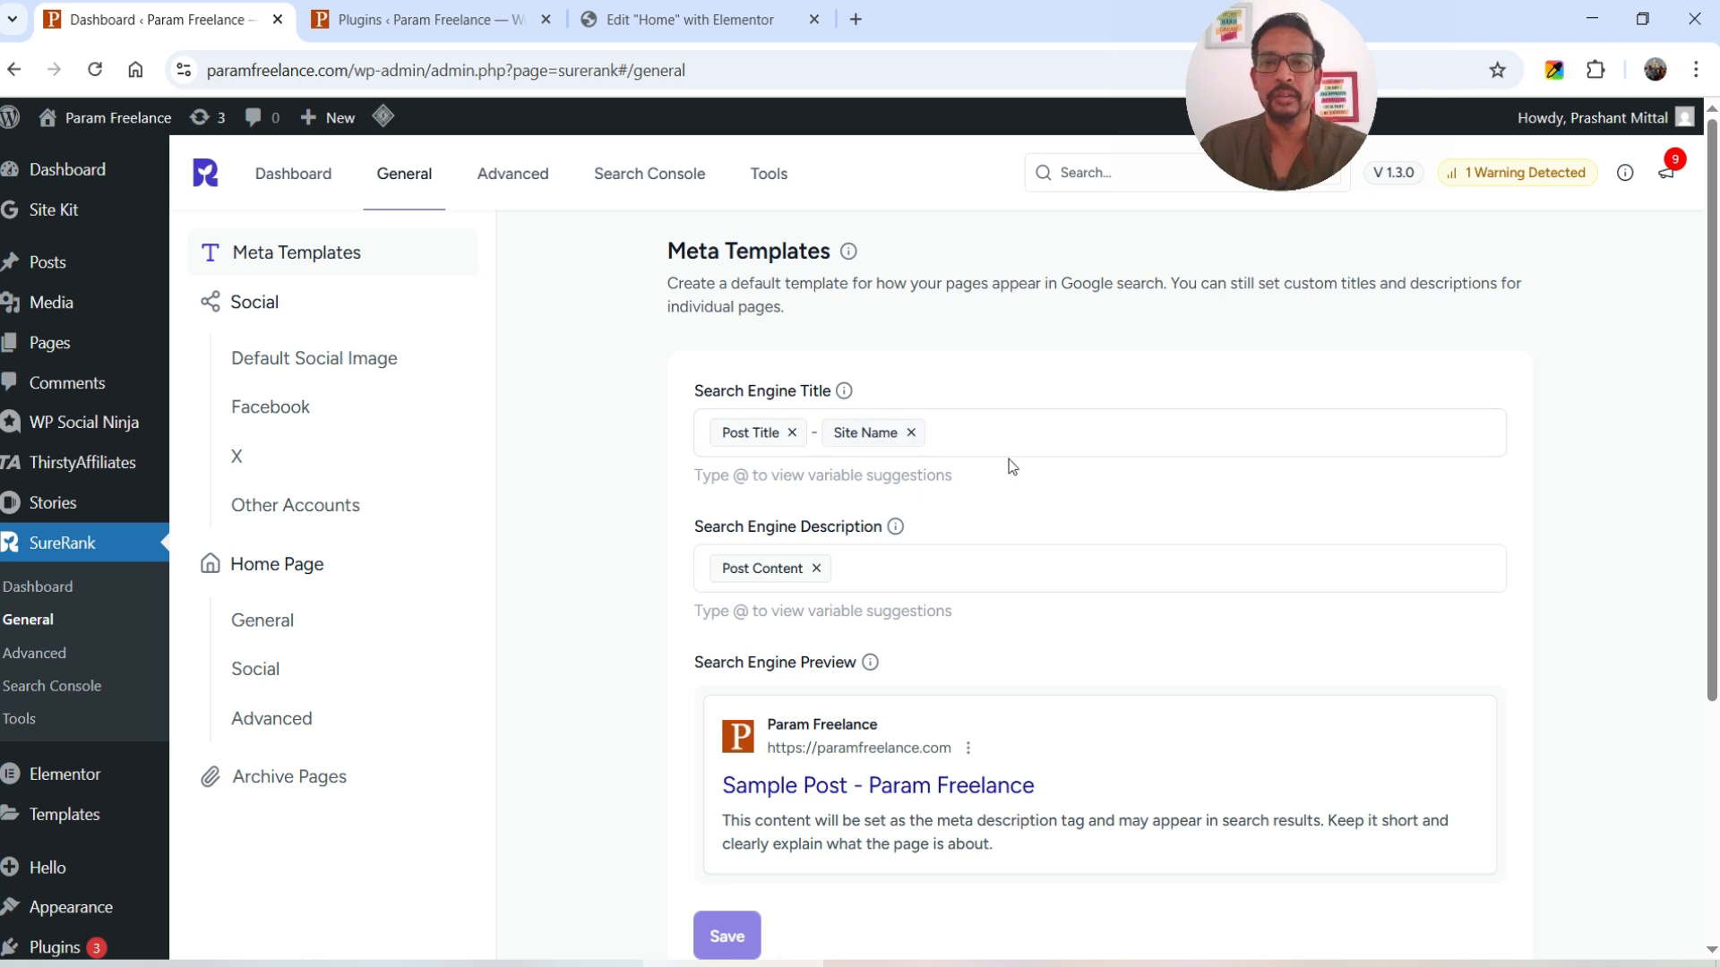
{"action": "scroll", "coordinate": [1038, 426], "scroll_direction": "down", "scroll_amount": 3}
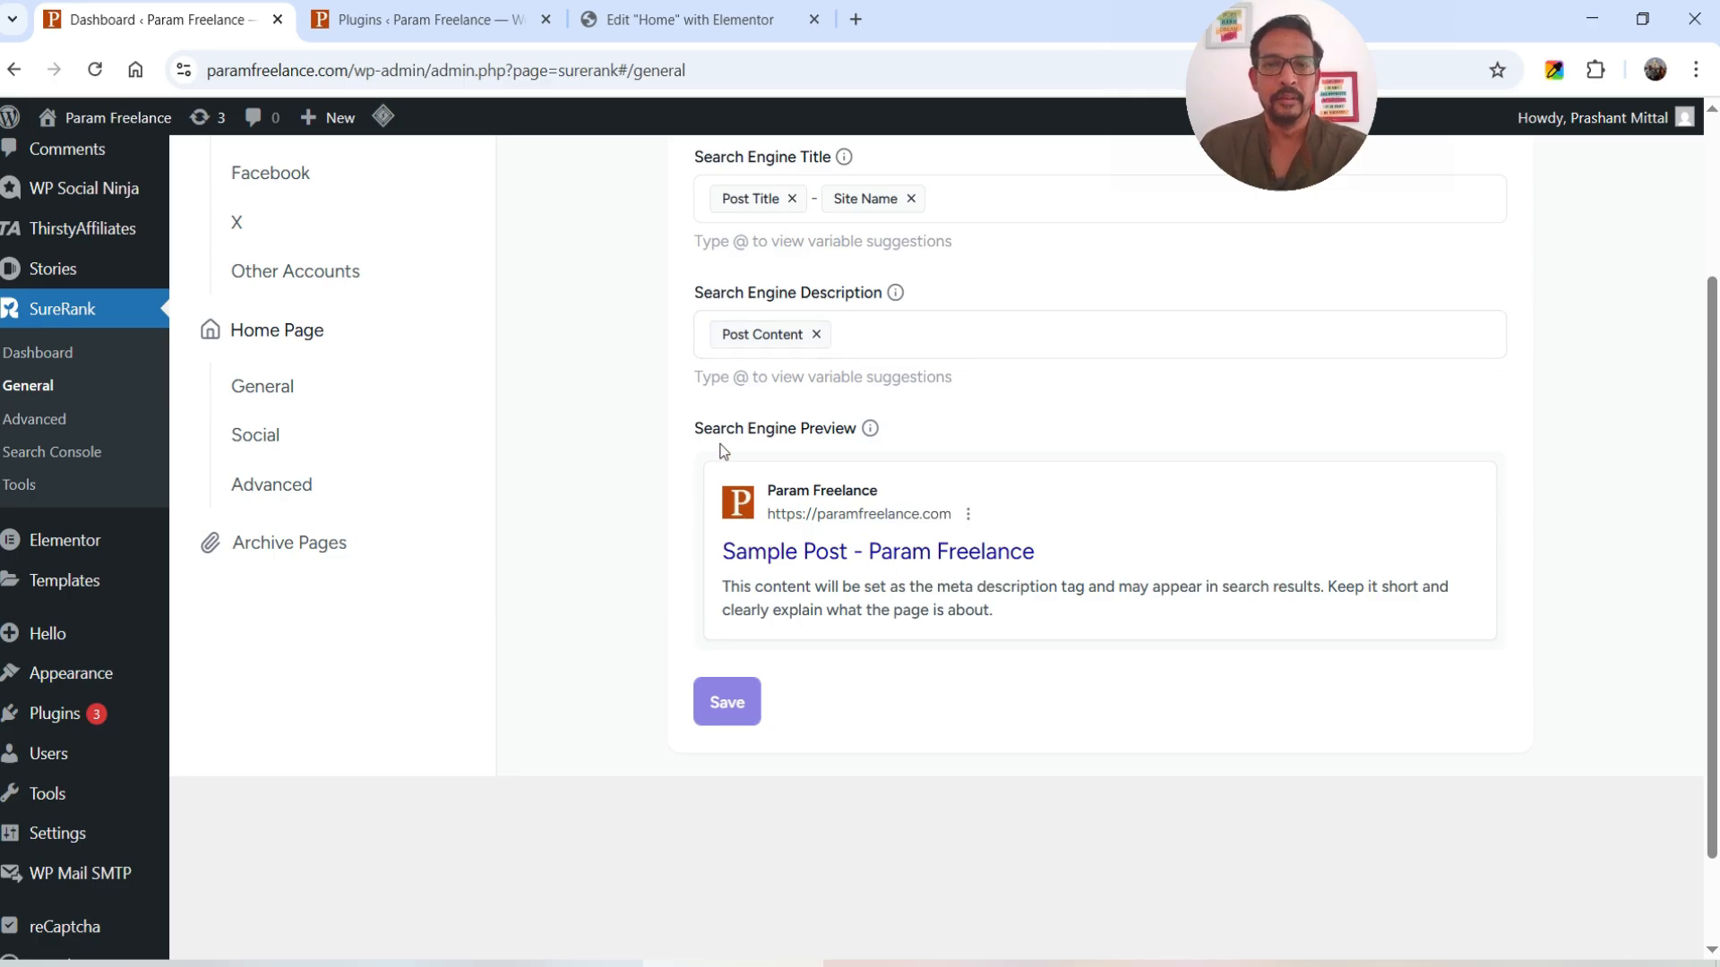
{"action": "scroll", "coordinate": [1027, 437], "scroll_direction": "down", "scroll_amount": 1}
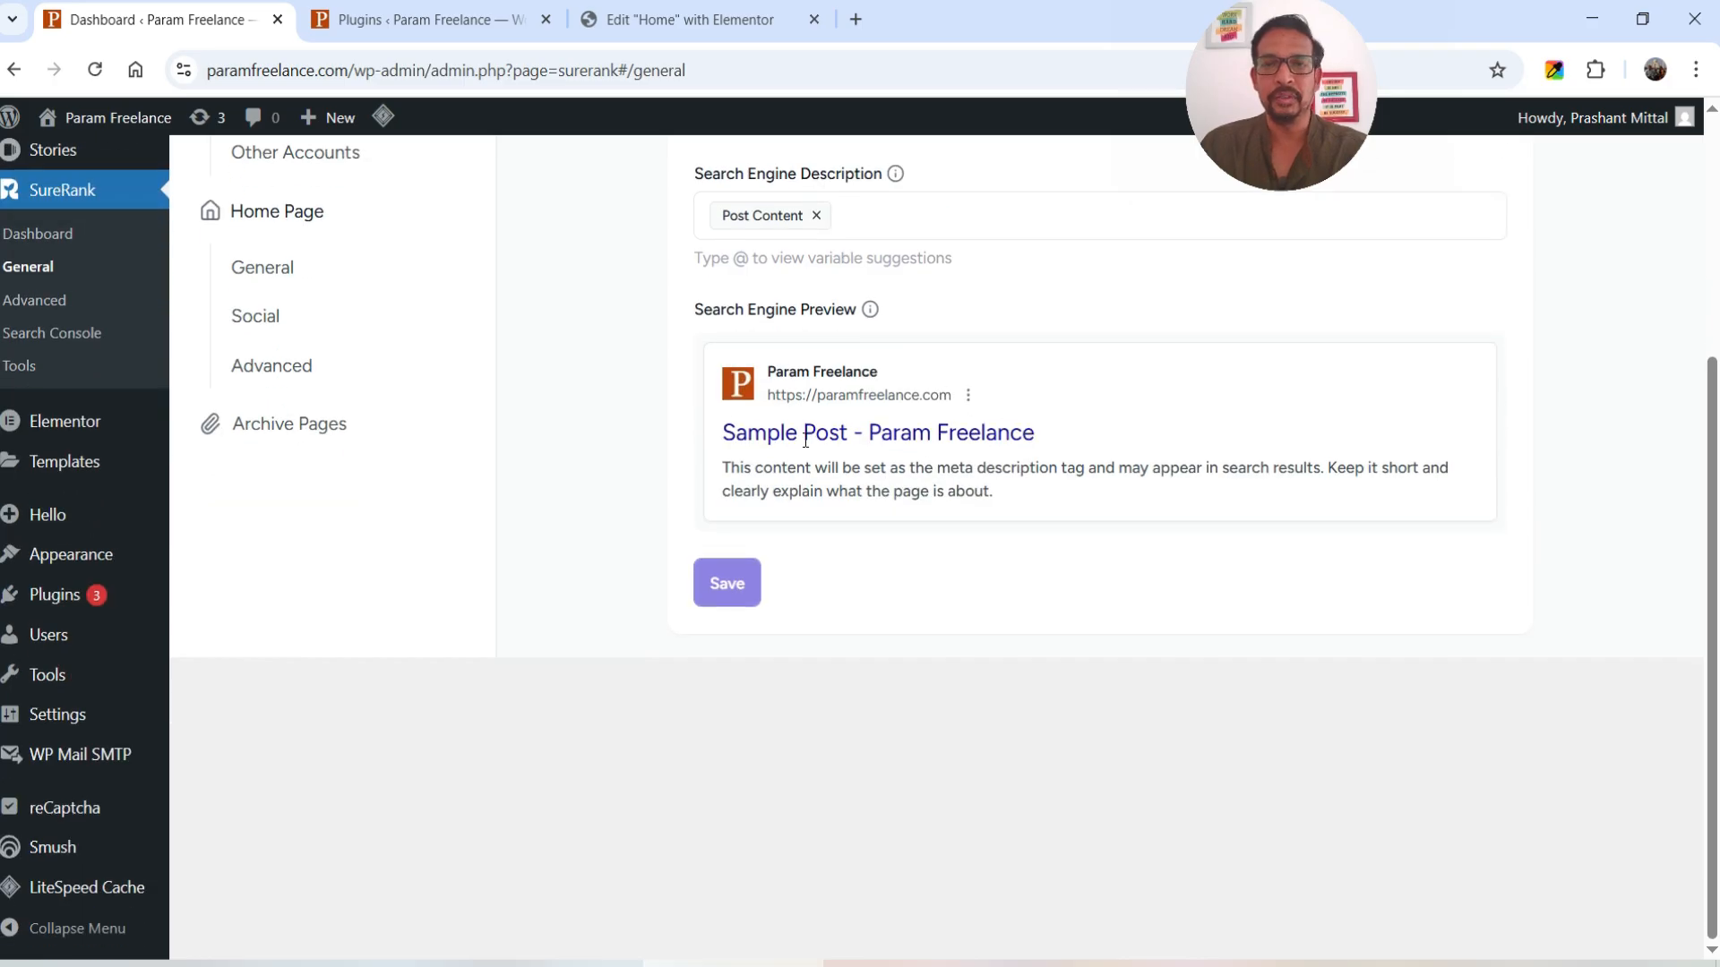
{"action": "scroll", "coordinate": [903, 545], "scroll_direction": "up", "scroll_amount": 3}
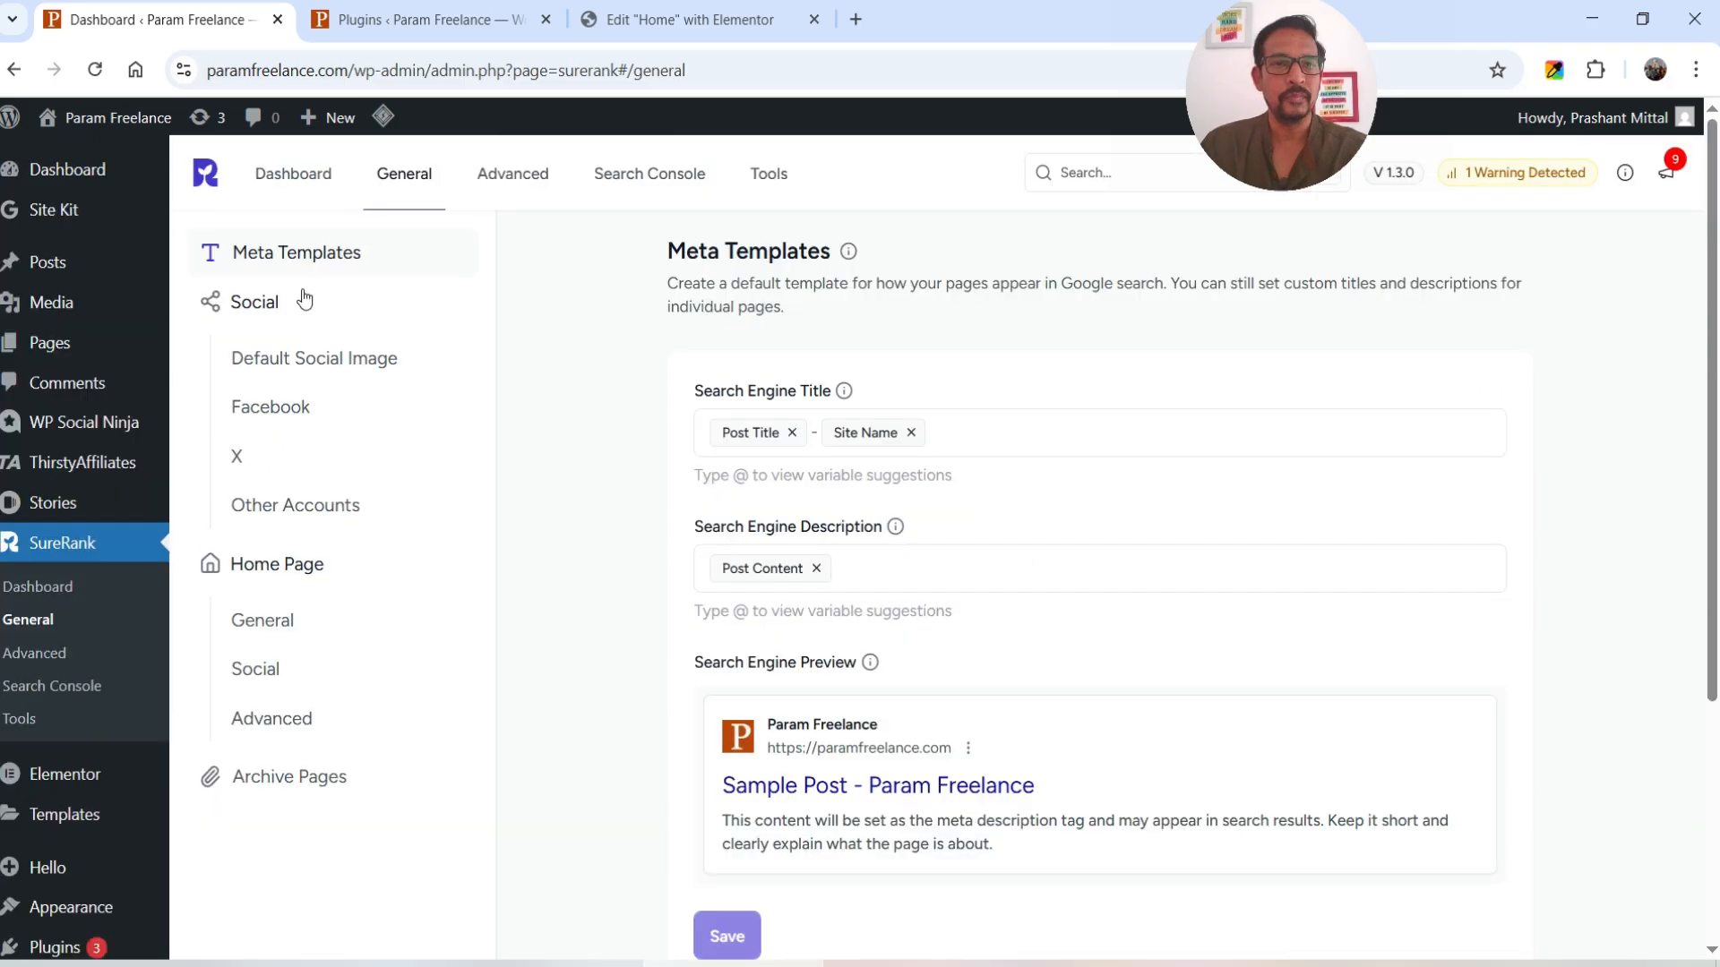
- Set param-freelance-logo.jpg as the saved default social image and preview it under Facebook
{"action": "left_click", "coordinate": [261, 306]}
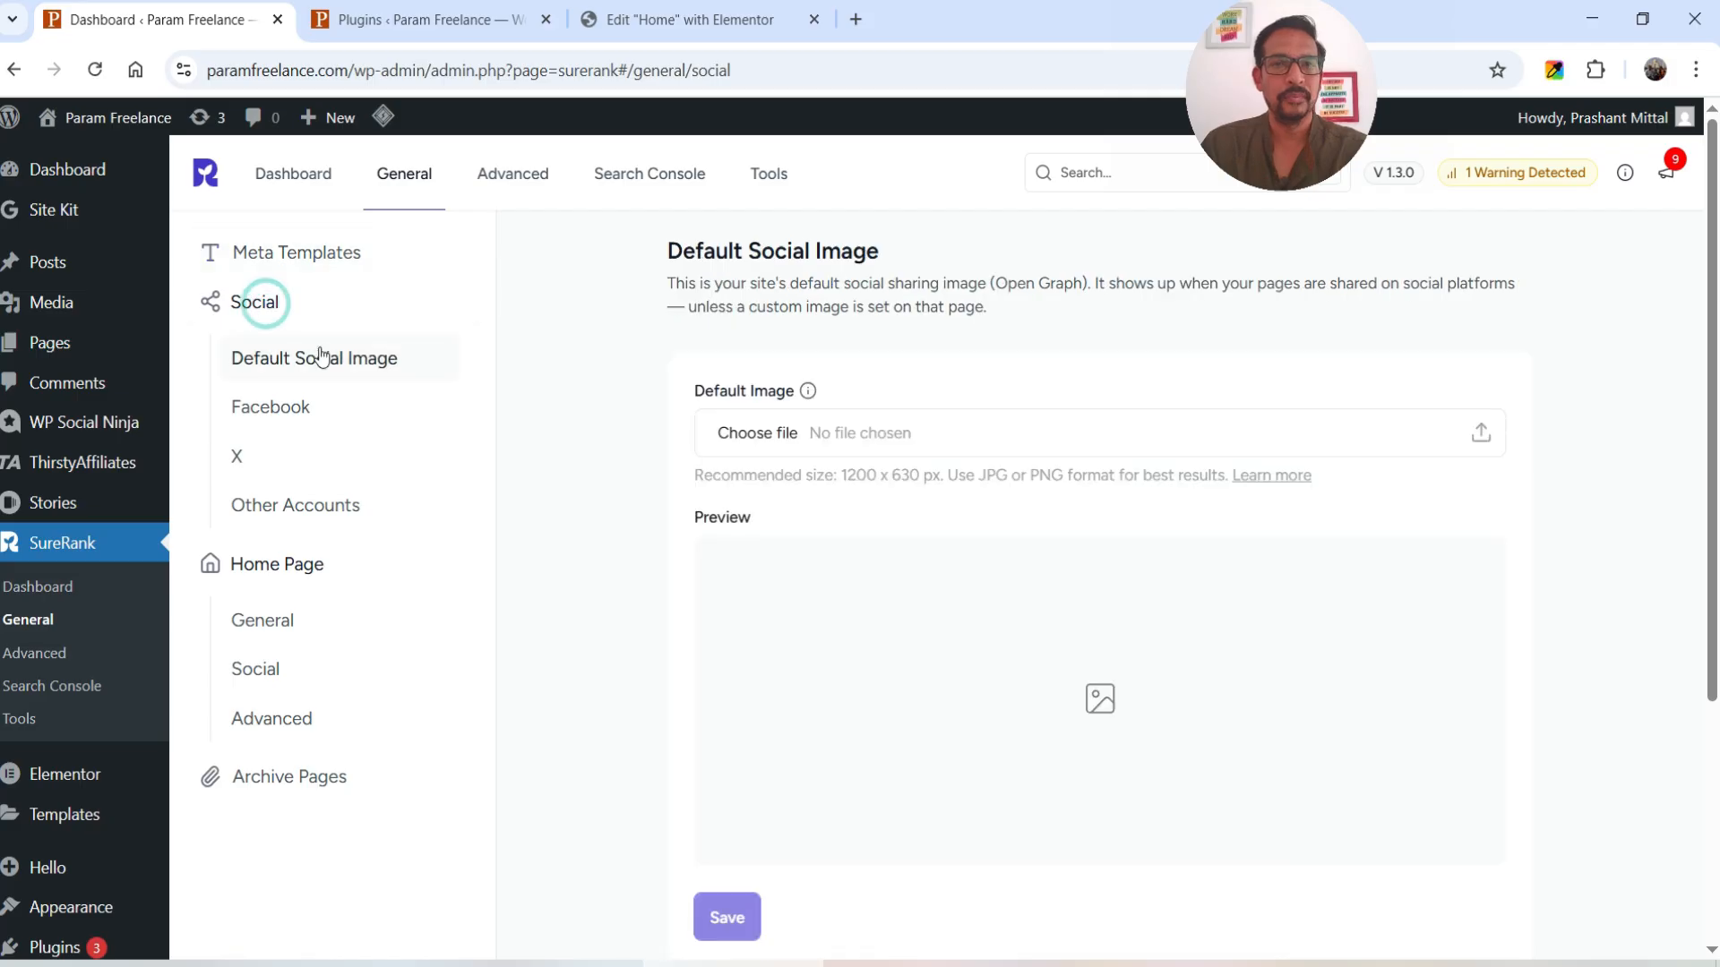
{"action": "scroll", "coordinate": [1065, 436], "scroll_direction": "down", "scroll_amount": 2}
{"action": "scroll", "coordinate": [1065, 436], "scroll_direction": "up", "scroll_amount": 2}
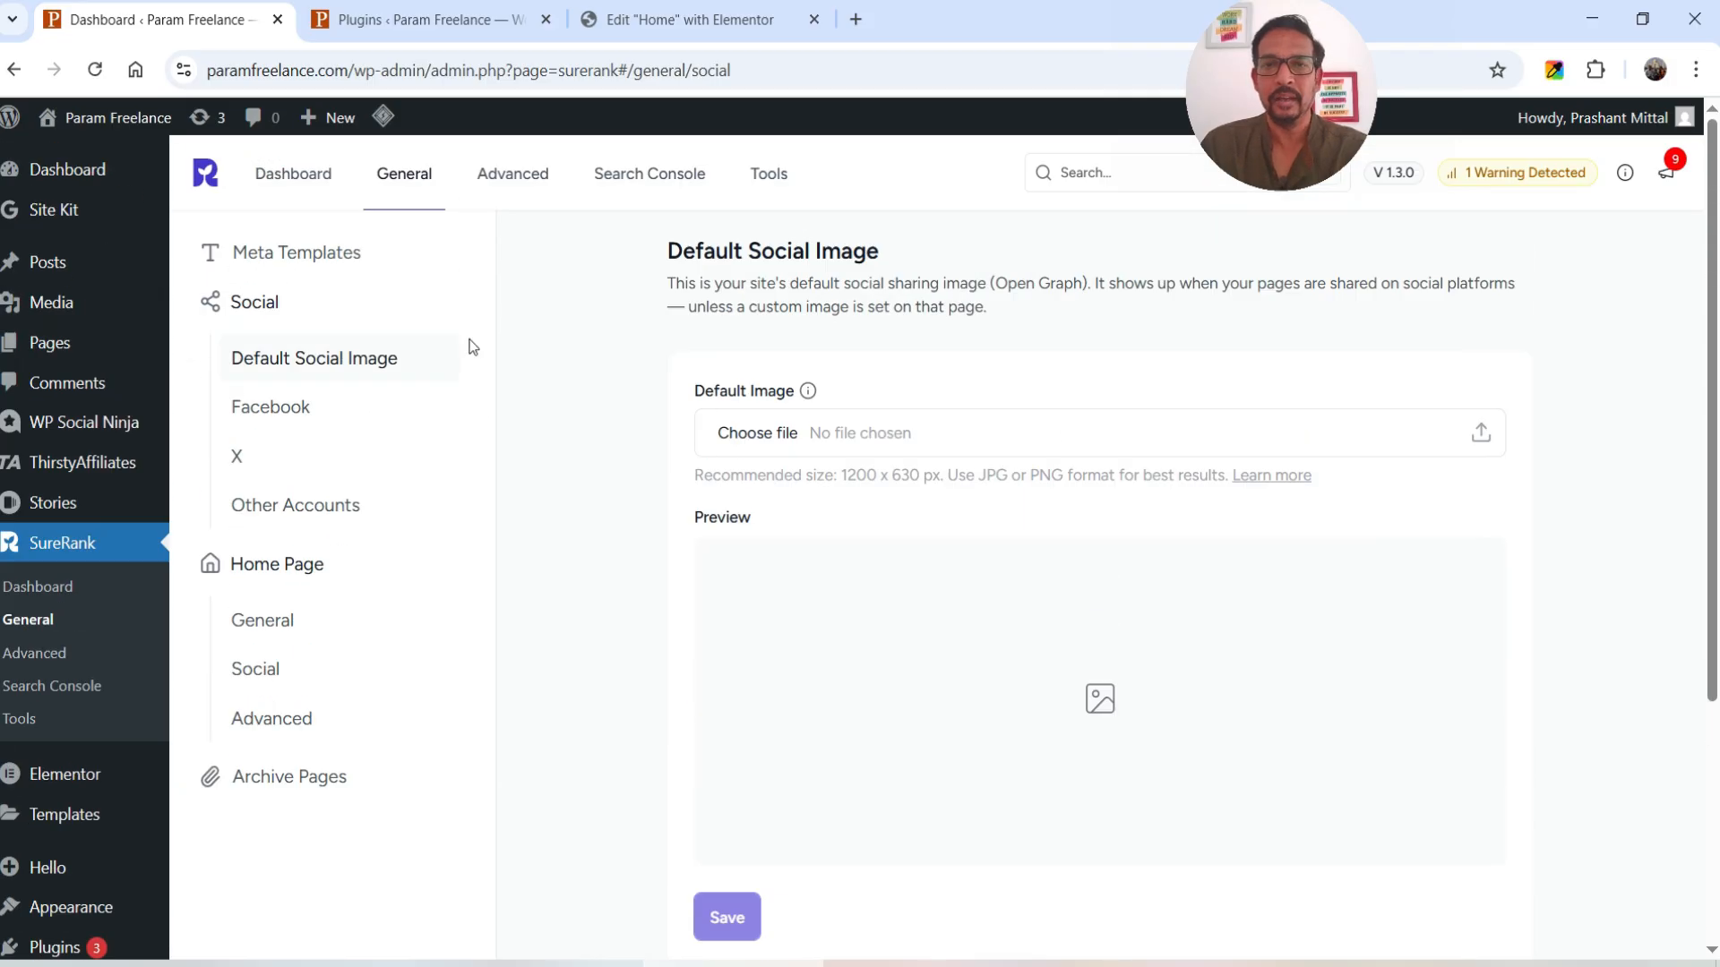
{"action": "left_click", "coordinate": [953, 448]}
{"action": "left_click", "coordinate": [609, 599]}
{"action": "left_click", "coordinate": [1596, 900]}
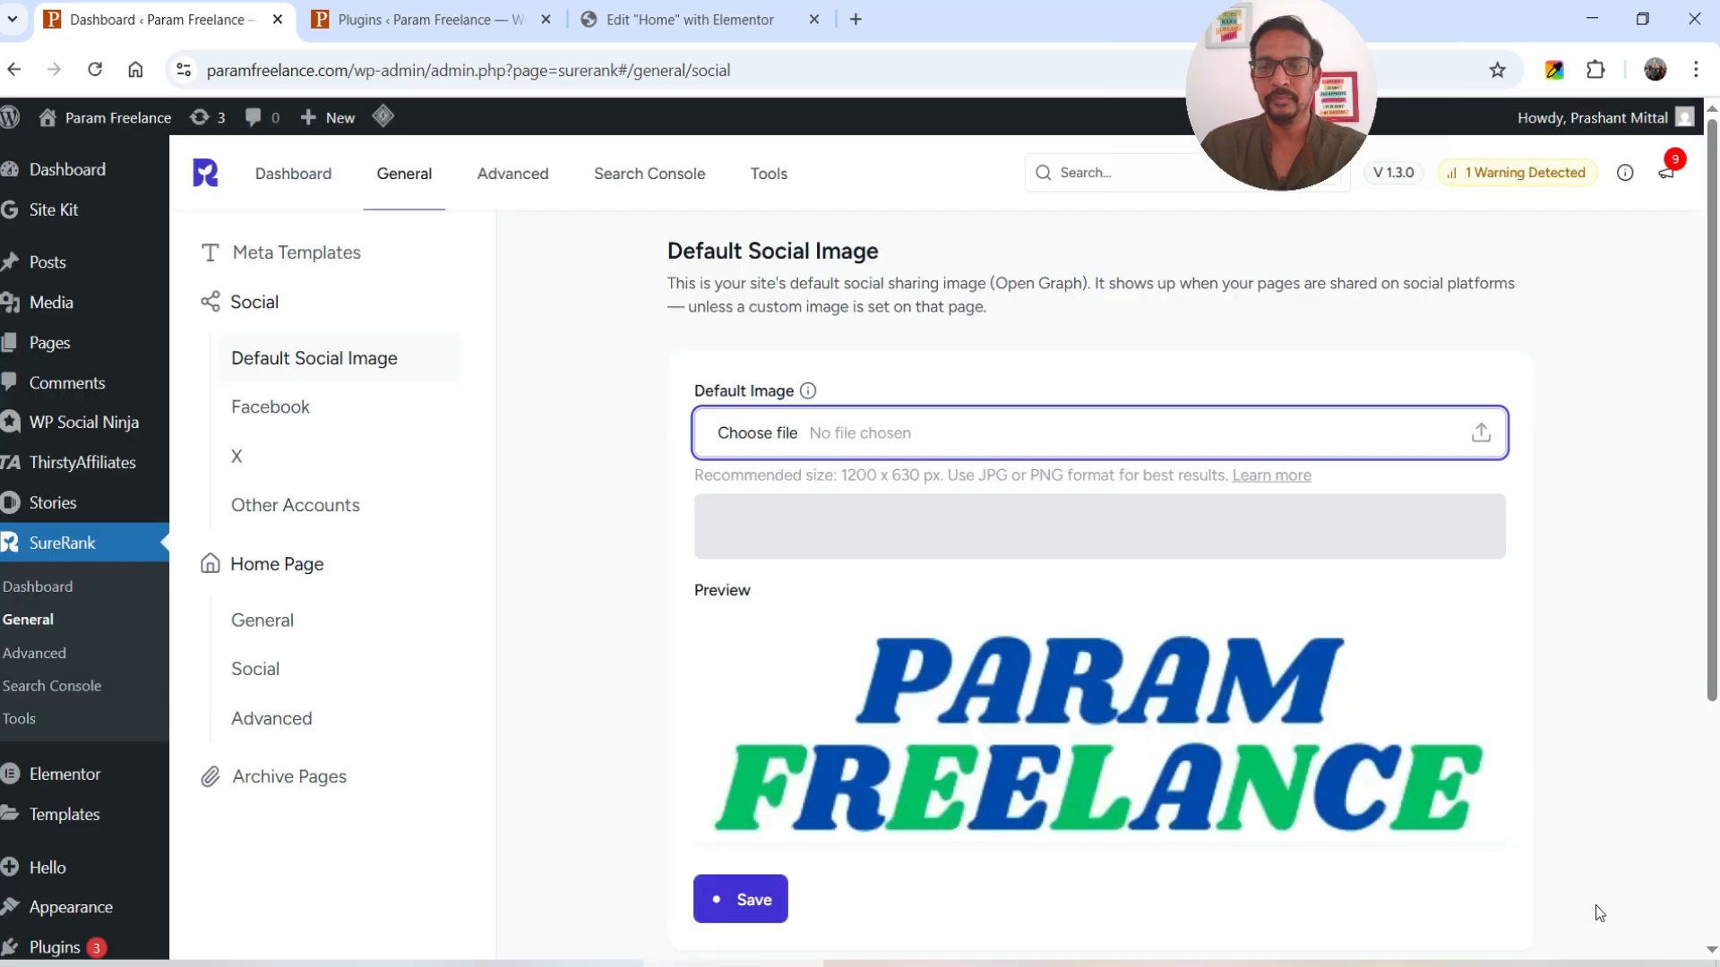
{"action": "scroll", "coordinate": [1010, 572], "scroll_direction": "down", "scroll_amount": 4}
{"action": "scroll", "coordinate": [1202, 530], "scroll_direction": "up", "scroll_amount": 2}
{"action": "left_click", "coordinate": [744, 786]}
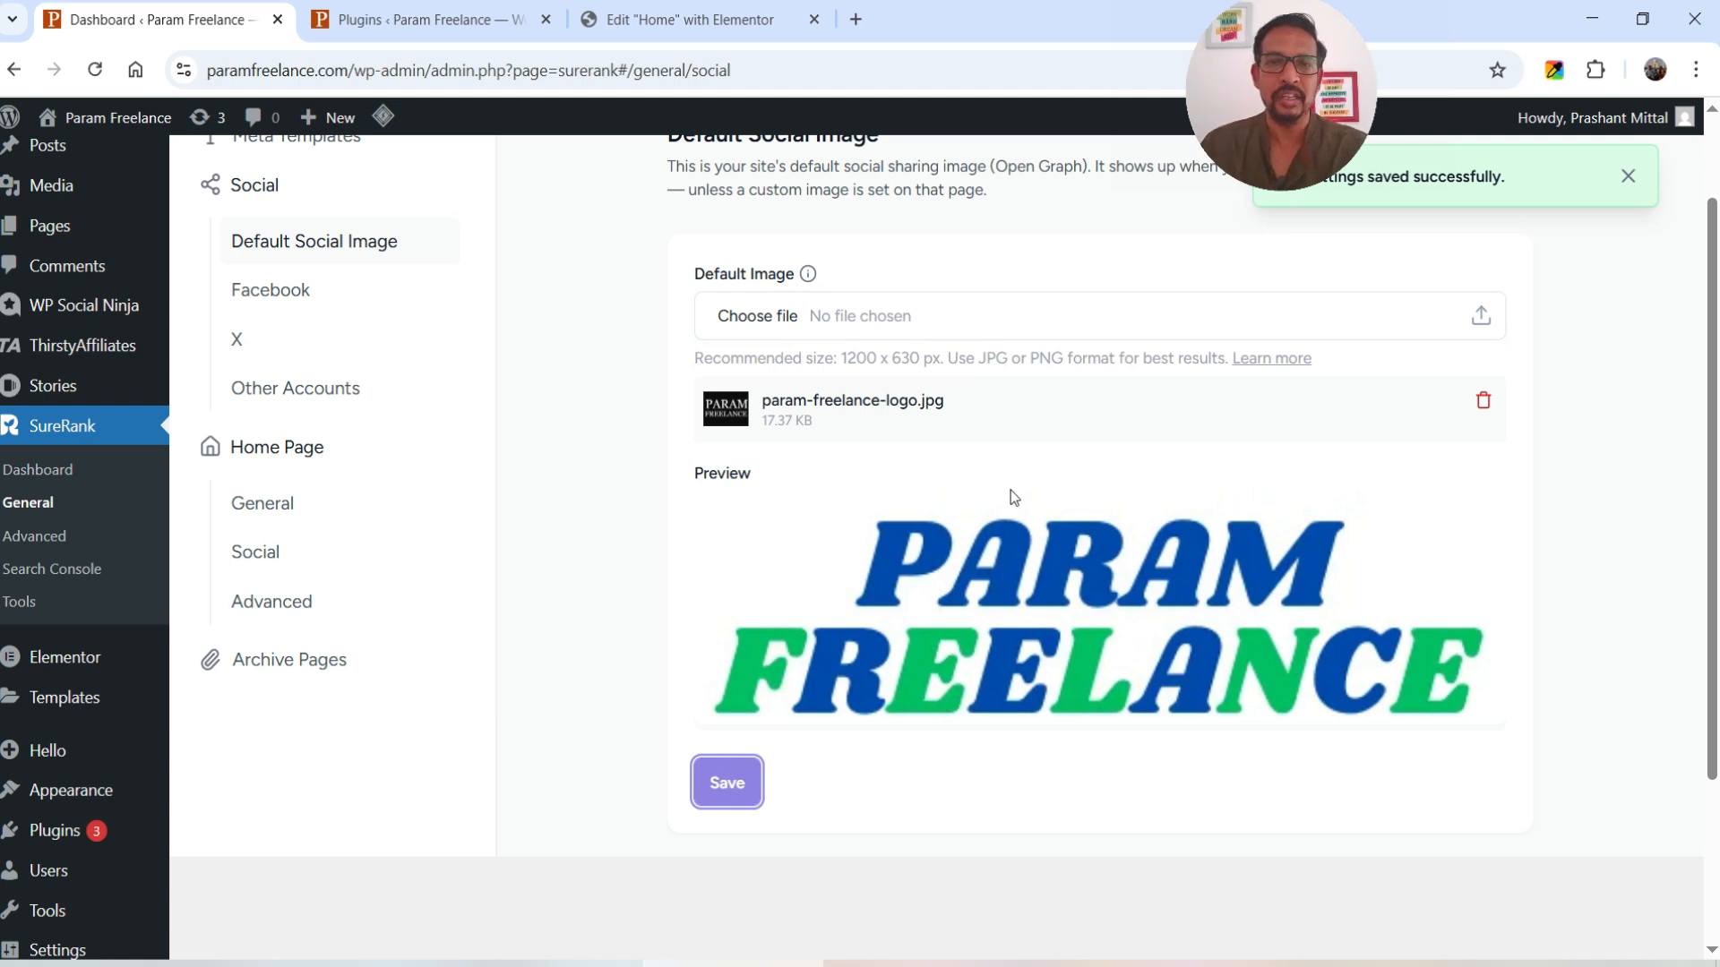
{"action": "scroll", "coordinate": [1011, 493], "scroll_direction": "up", "scroll_amount": 2}
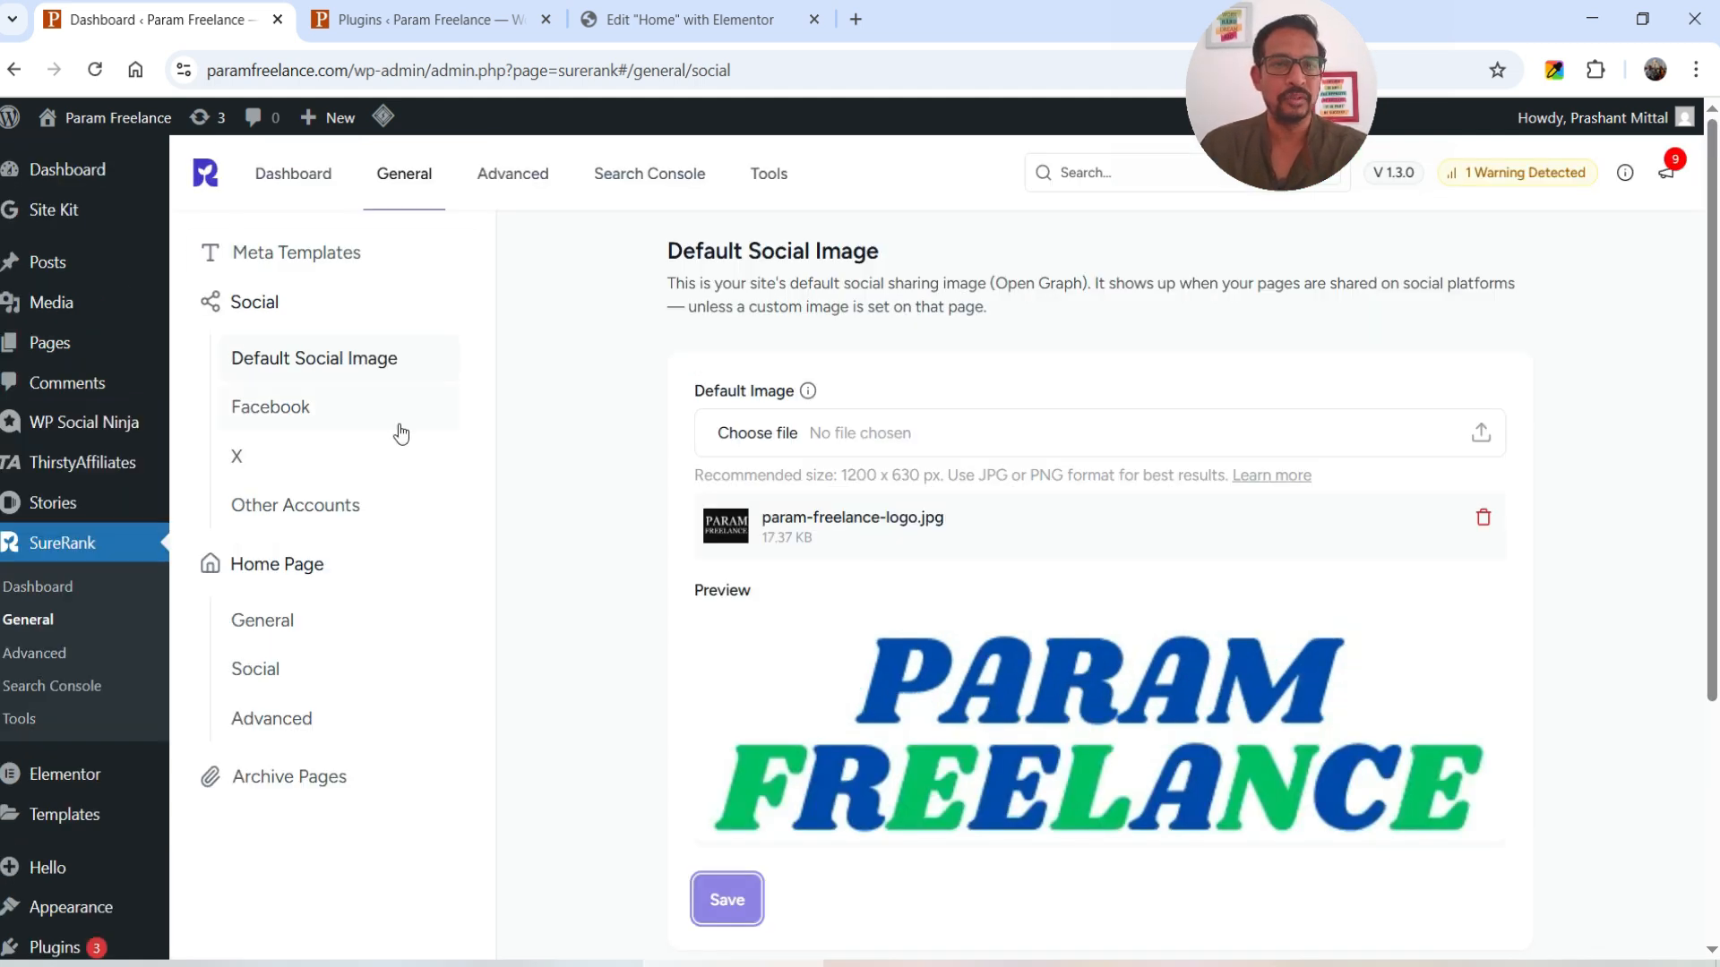
{"action": "left_click", "coordinate": [319, 412]}
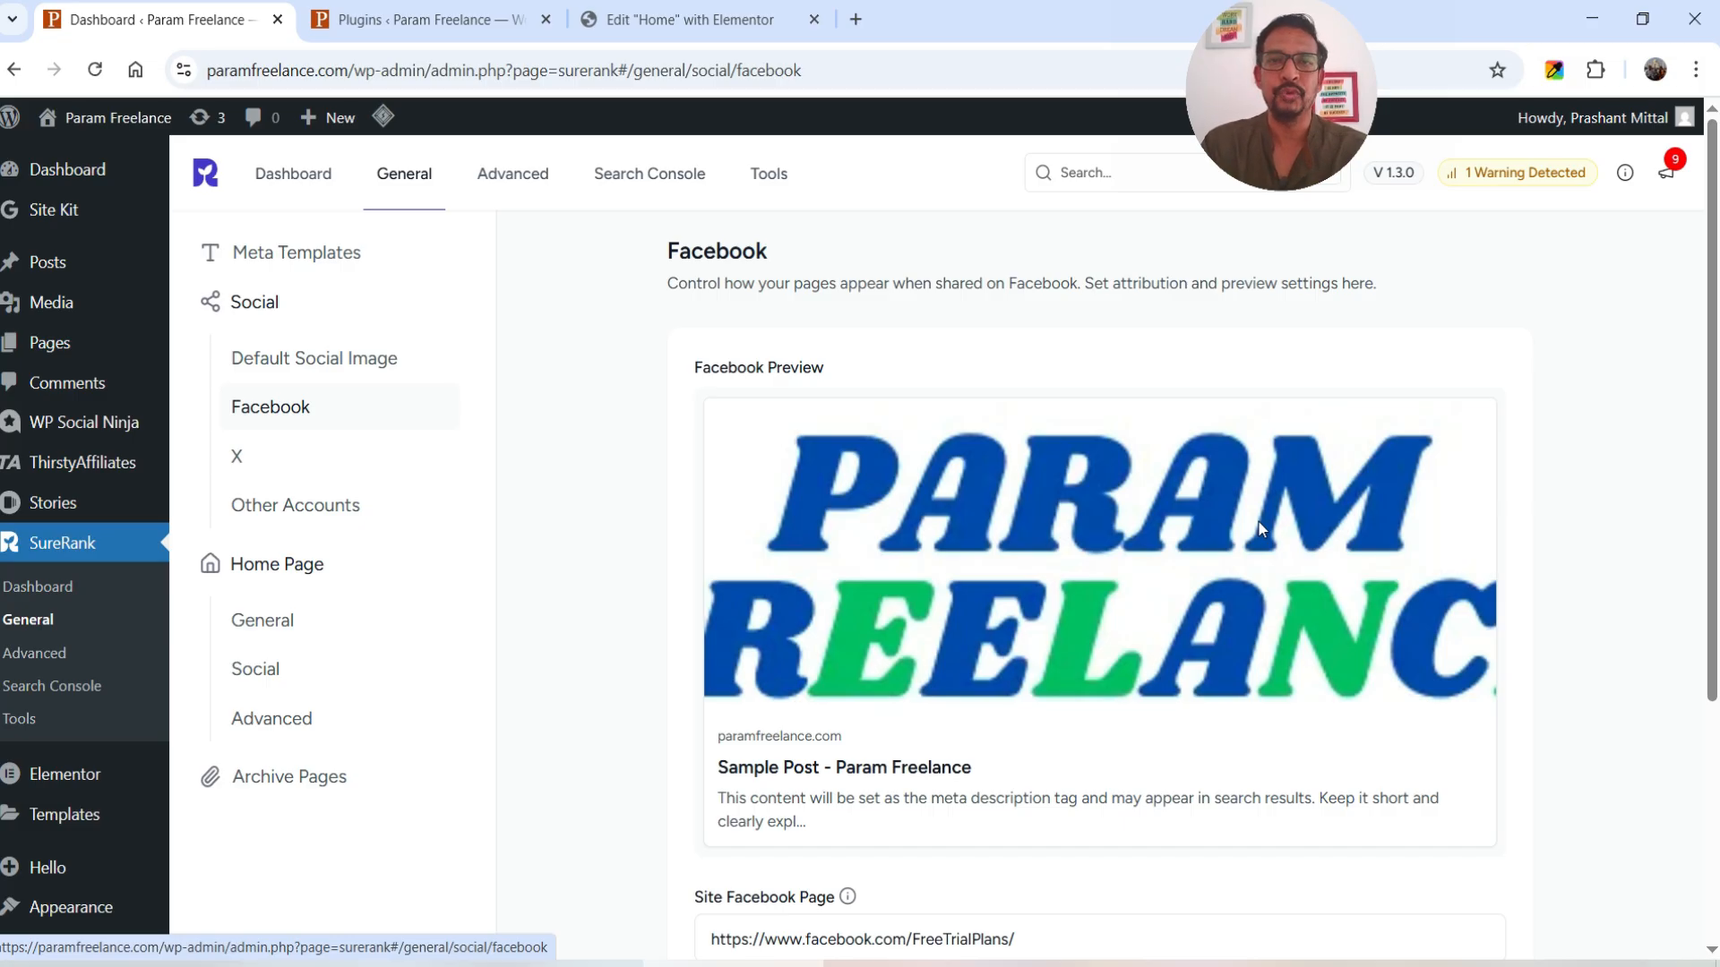
- Browse X, Other Accounts, Home Page General/Social/Advanced, and Archive Pages settings
{"action": "left_click", "coordinate": [432, 474]}
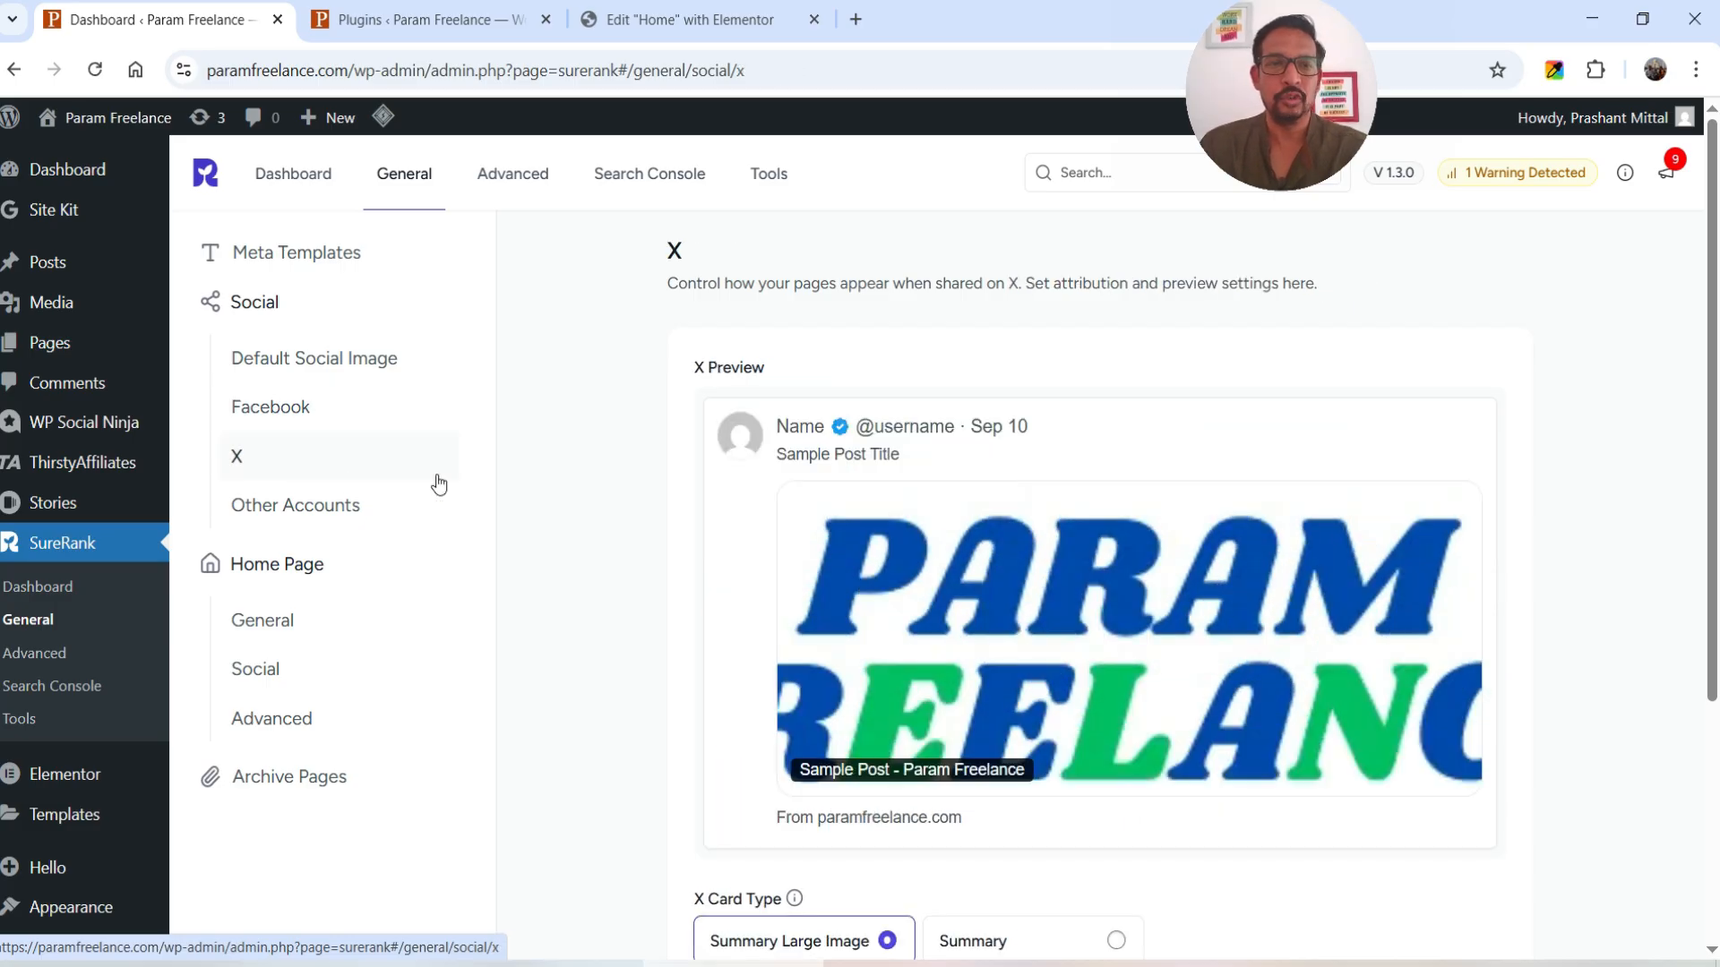
{"action": "left_click", "coordinate": [331, 507]}
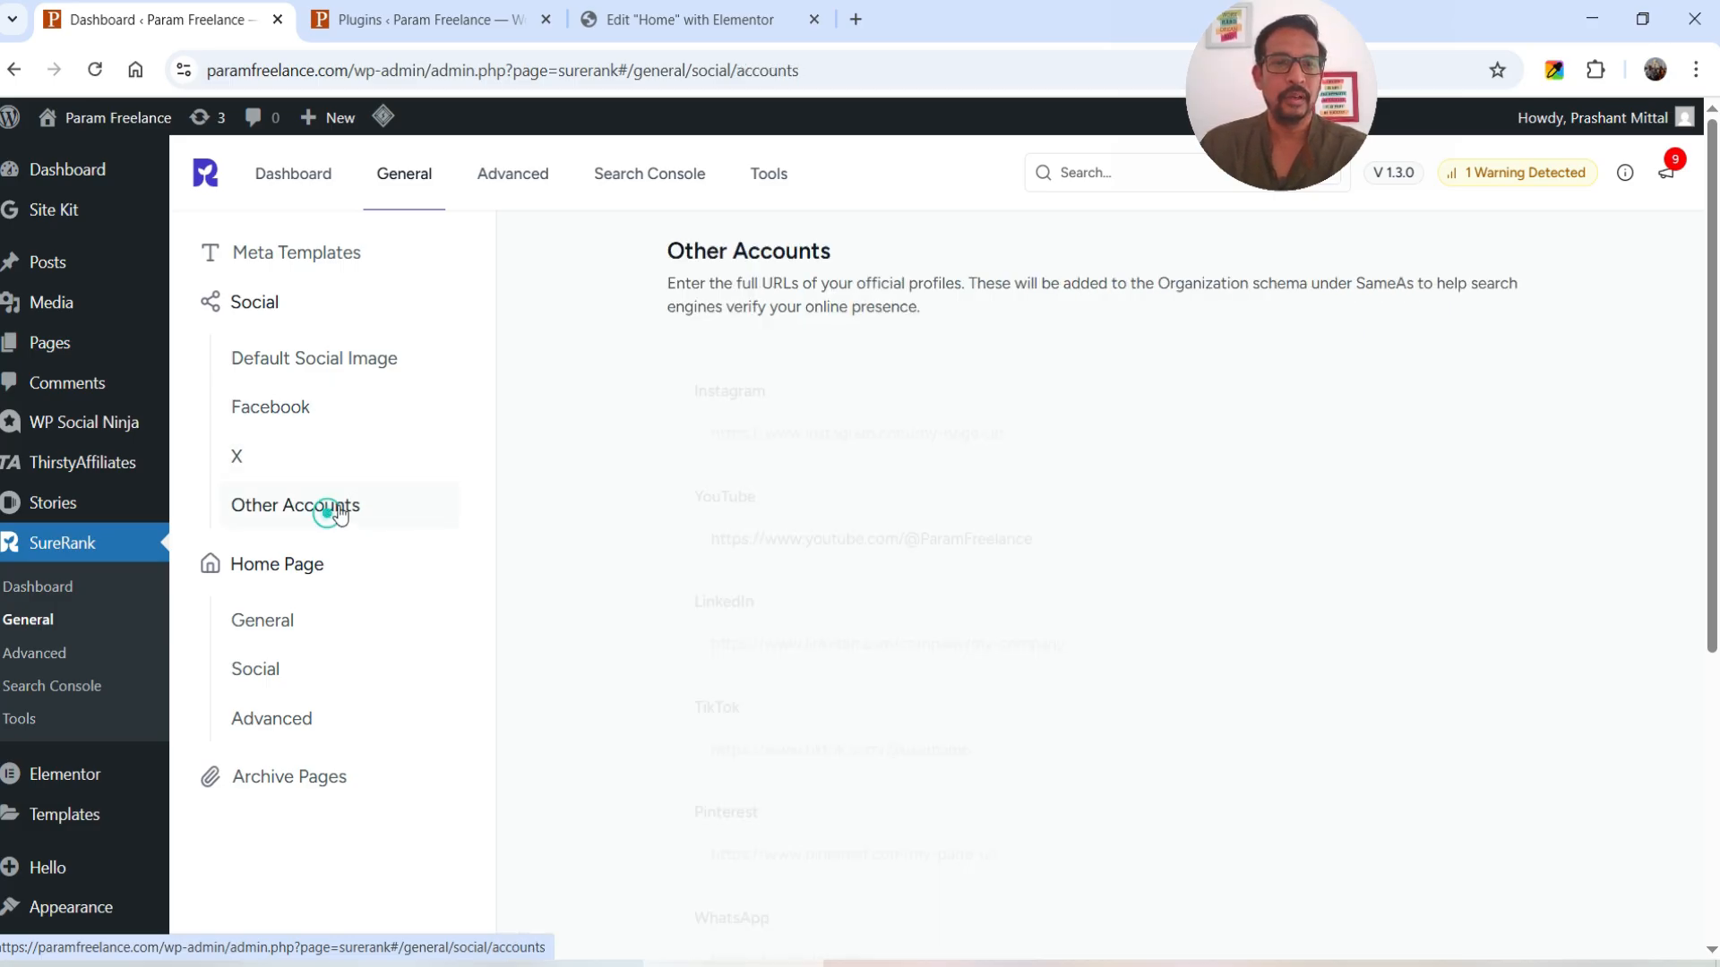
{"action": "left_click", "coordinate": [297, 550]}
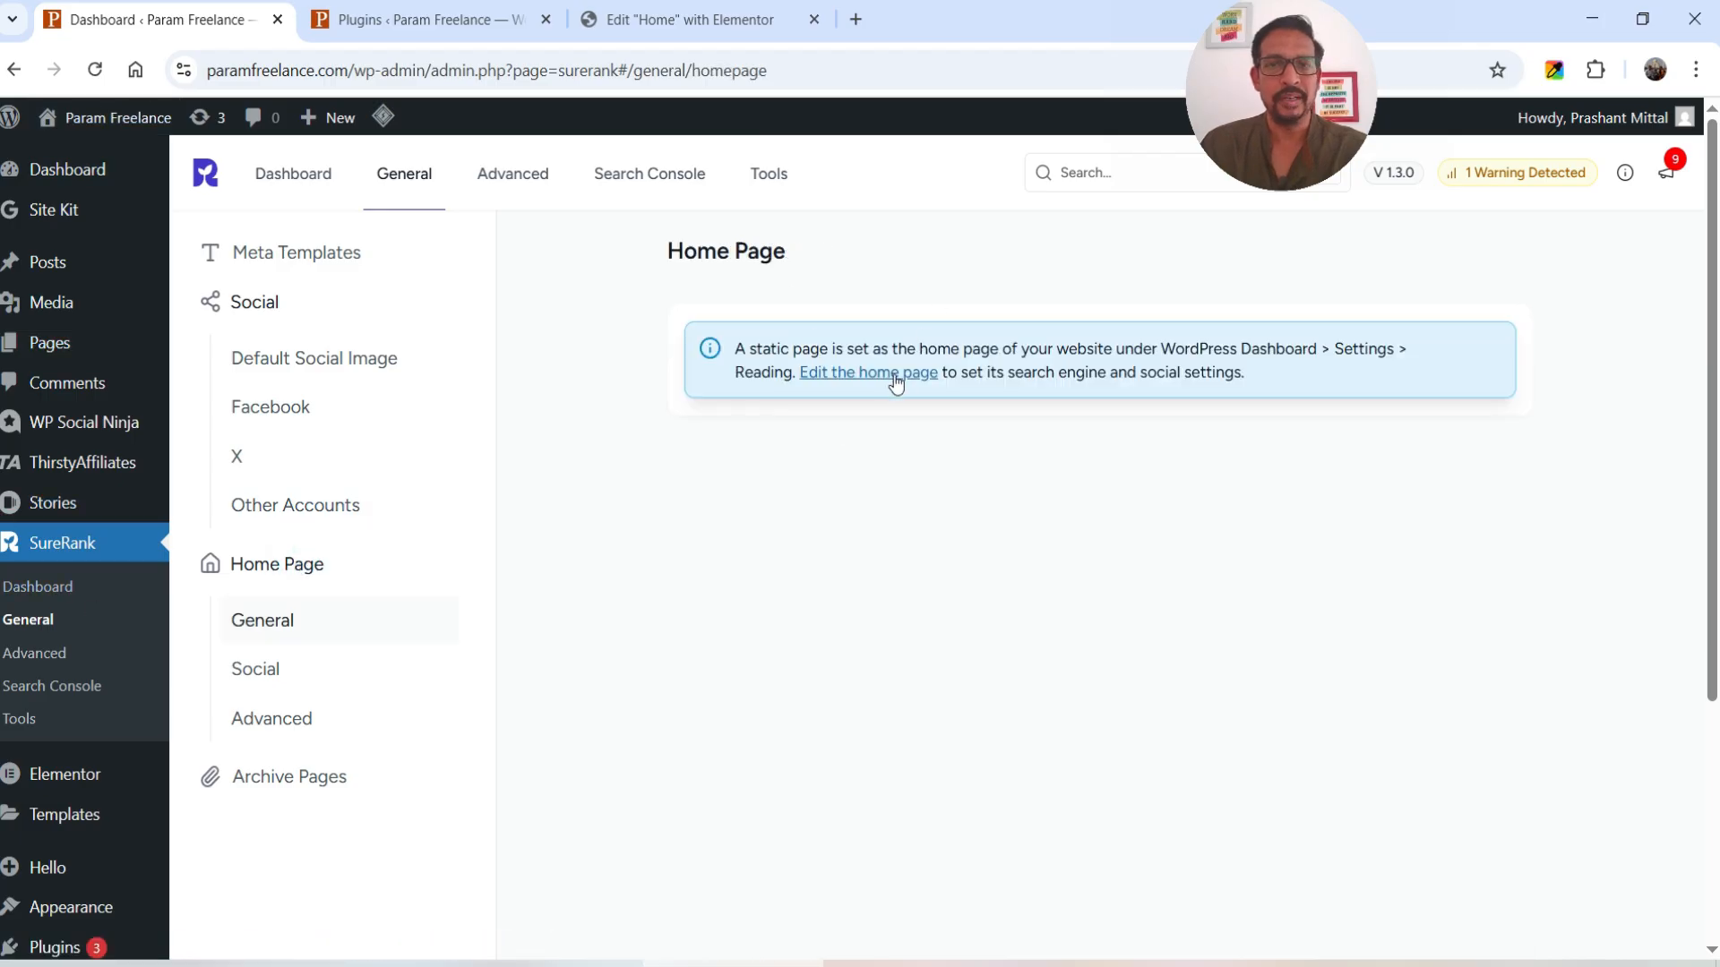
{"action": "left_click", "coordinate": [280, 629]}
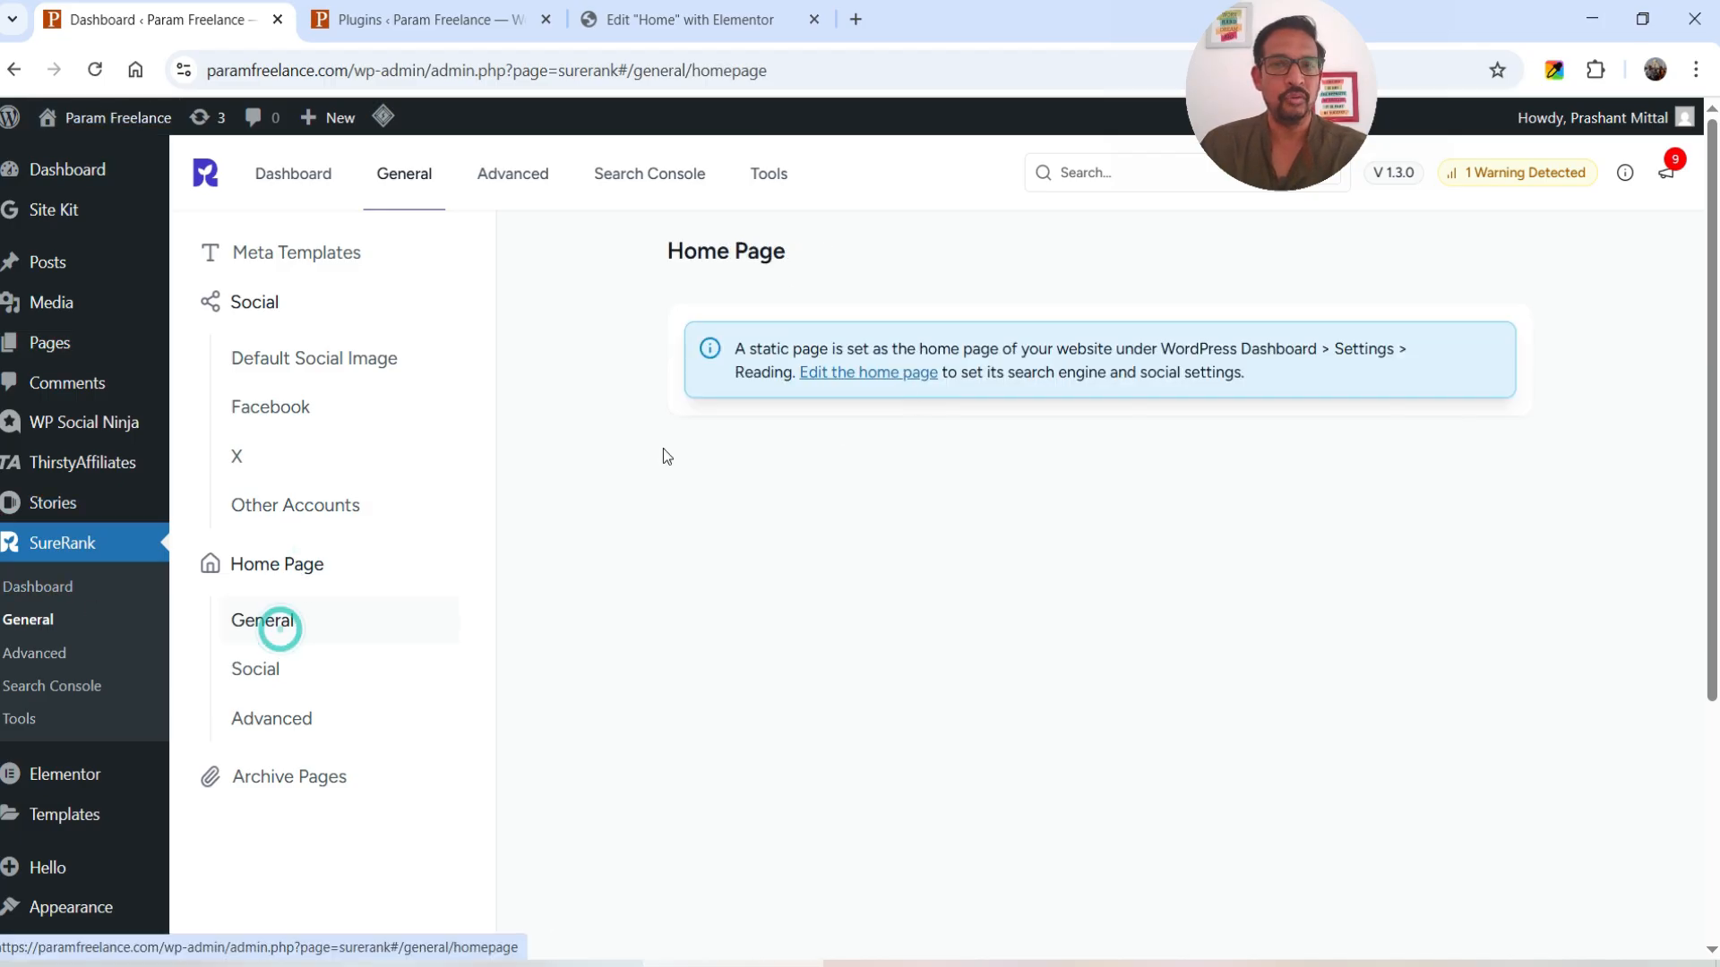
{"action": "left_click", "coordinate": [257, 673]}
{"action": "left_click", "coordinate": [257, 717]}
{"action": "scroll", "coordinate": [1067, 423], "scroll_direction": "down", "scroll_amount": 1}
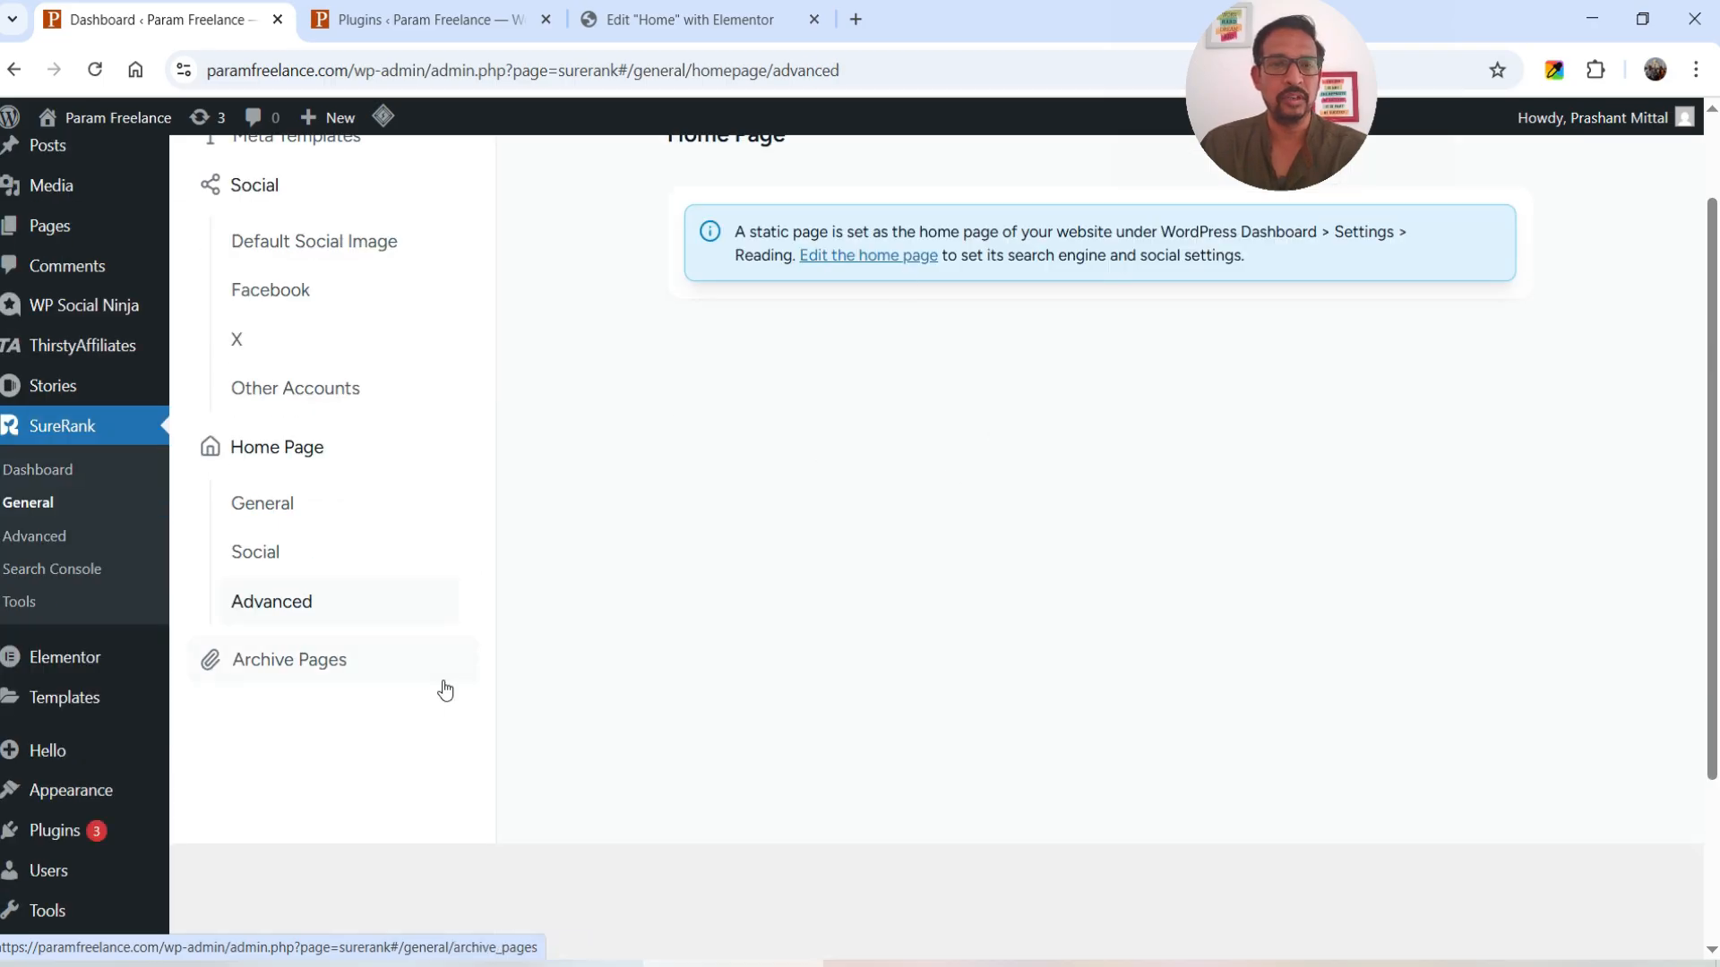
{"action": "left_click", "coordinate": [299, 670]}
{"action": "scroll", "coordinate": [1023, 326], "scroll_direction": "up", "scroll_amount": 2}
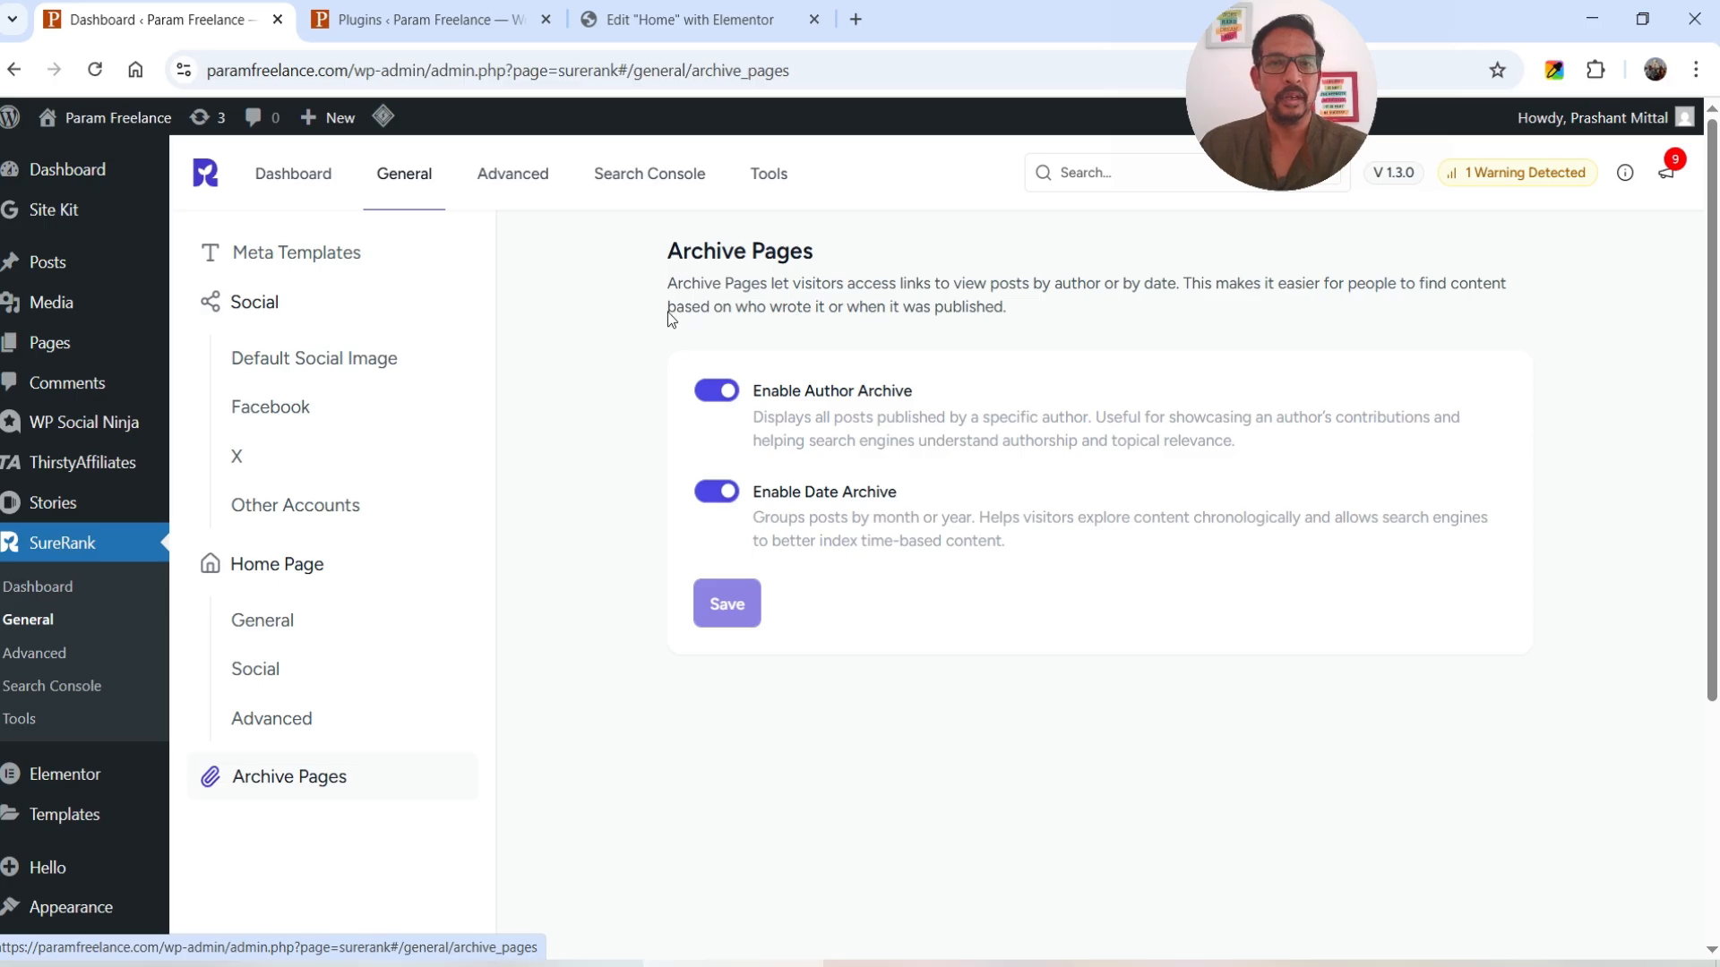
- On the Advanced tab, toggle Pages noindex on and back off, then view Sitemaps
{"action": "left_click", "coordinate": [497, 182]}
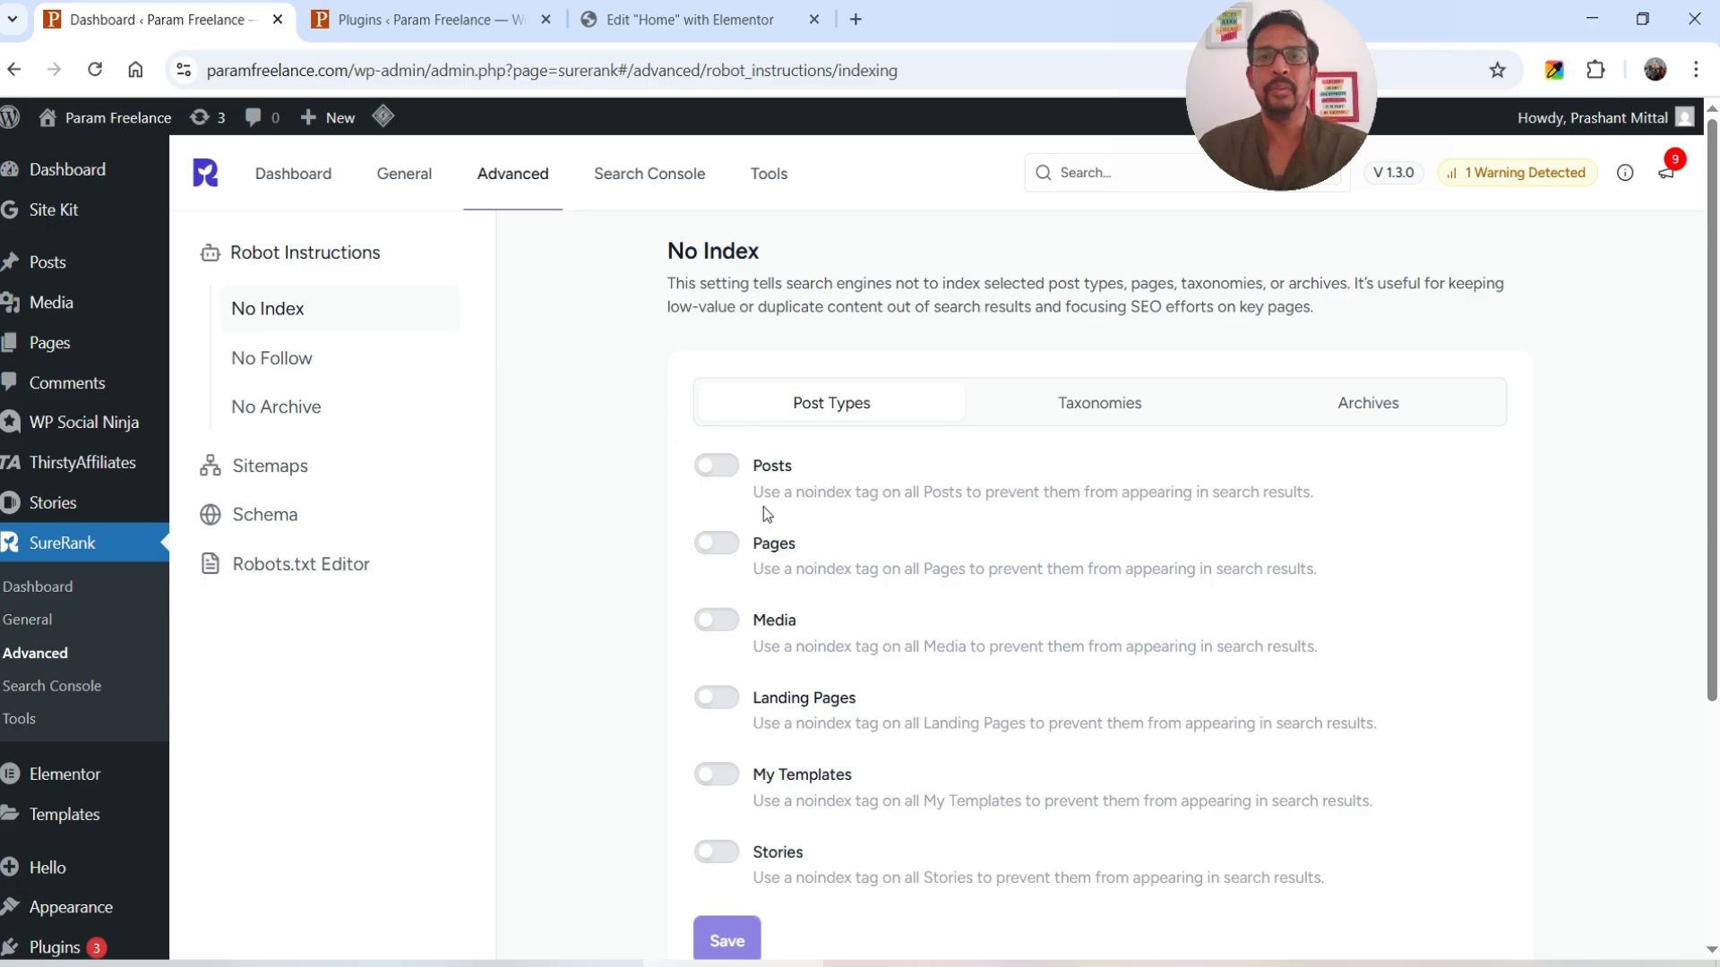
{"action": "left_click", "coordinate": [714, 544]}
{"action": "left_click", "coordinate": [714, 544]}
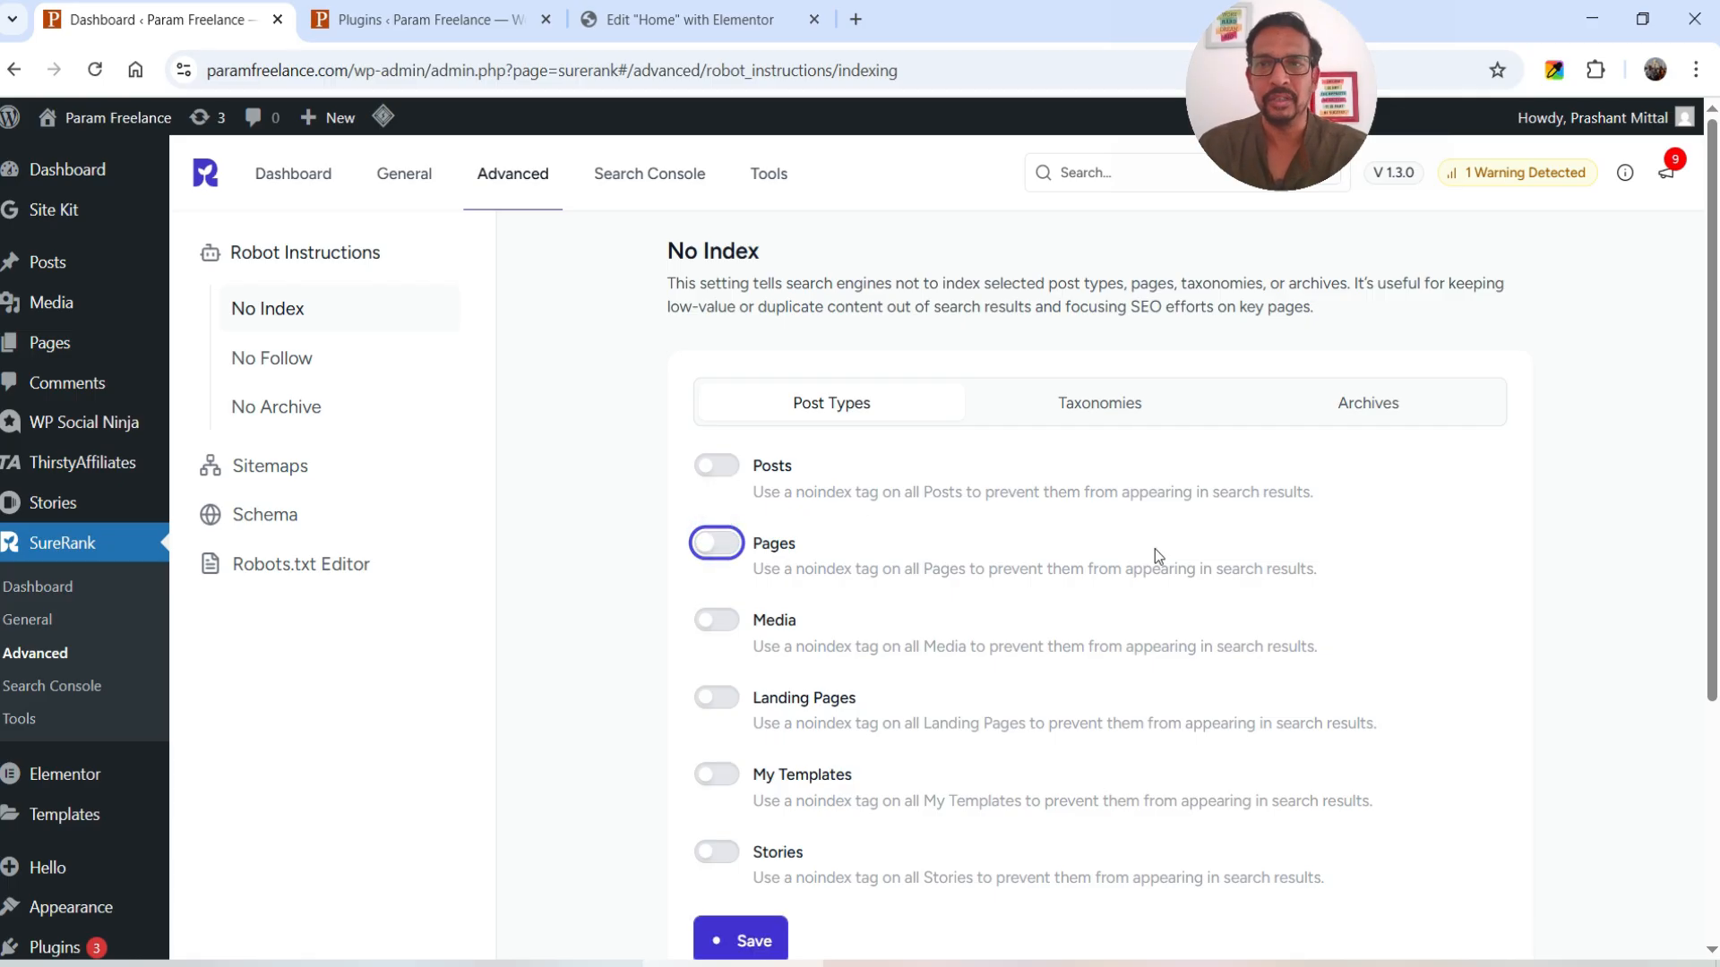
{"action": "scroll", "coordinate": [1137, 537], "scroll_direction": "down", "scroll_amount": 3}
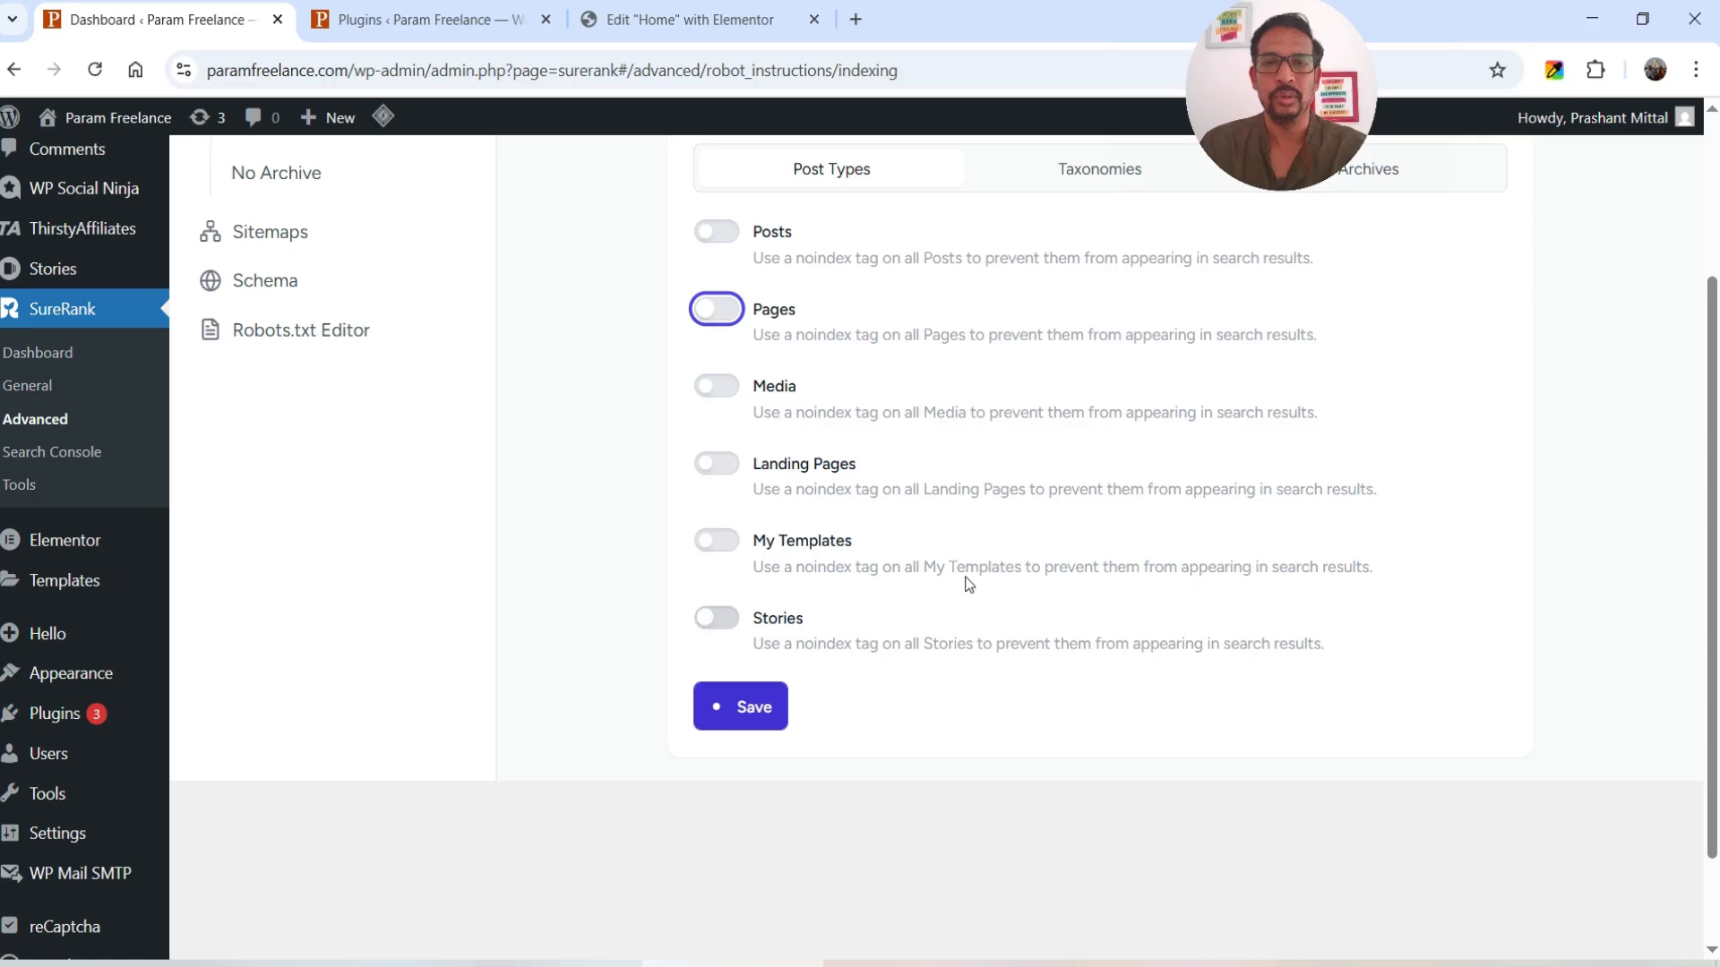
{"action": "scroll", "coordinate": [965, 584], "scroll_direction": "up", "scroll_amount": 3}
{"action": "left_click", "coordinate": [275, 472]}
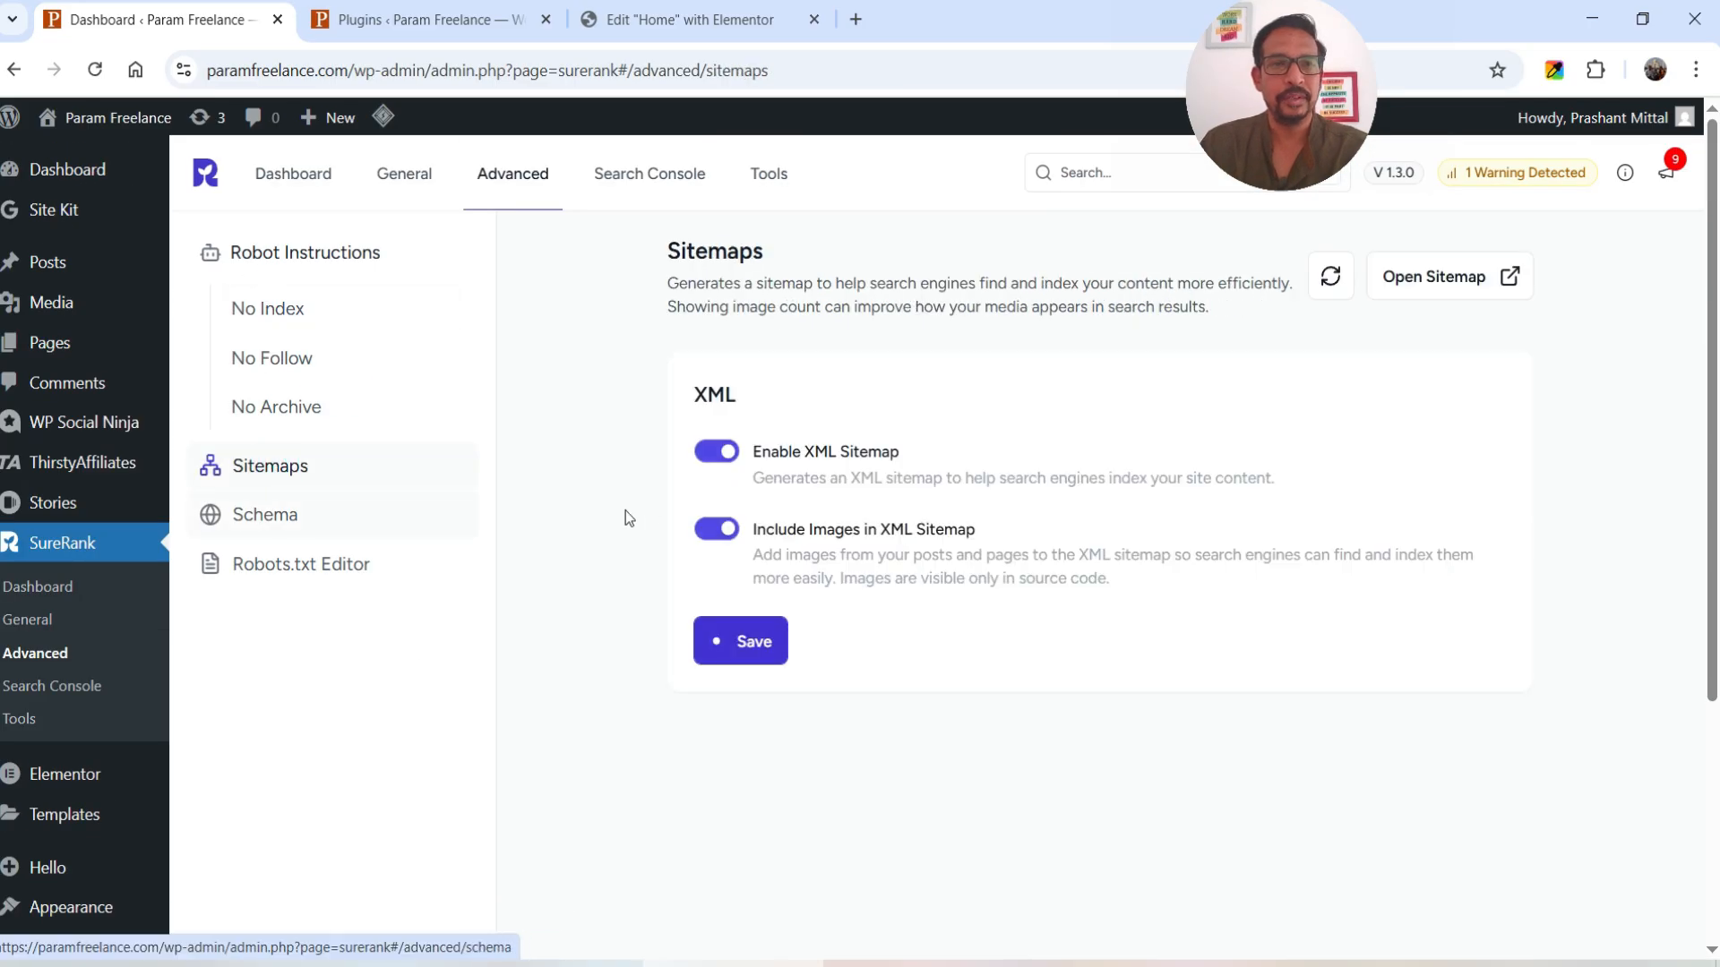
- Open the generated sitemap index in a new tab and view the page sitemap's URLs
{"action": "left_click", "coordinate": [1509, 277]}
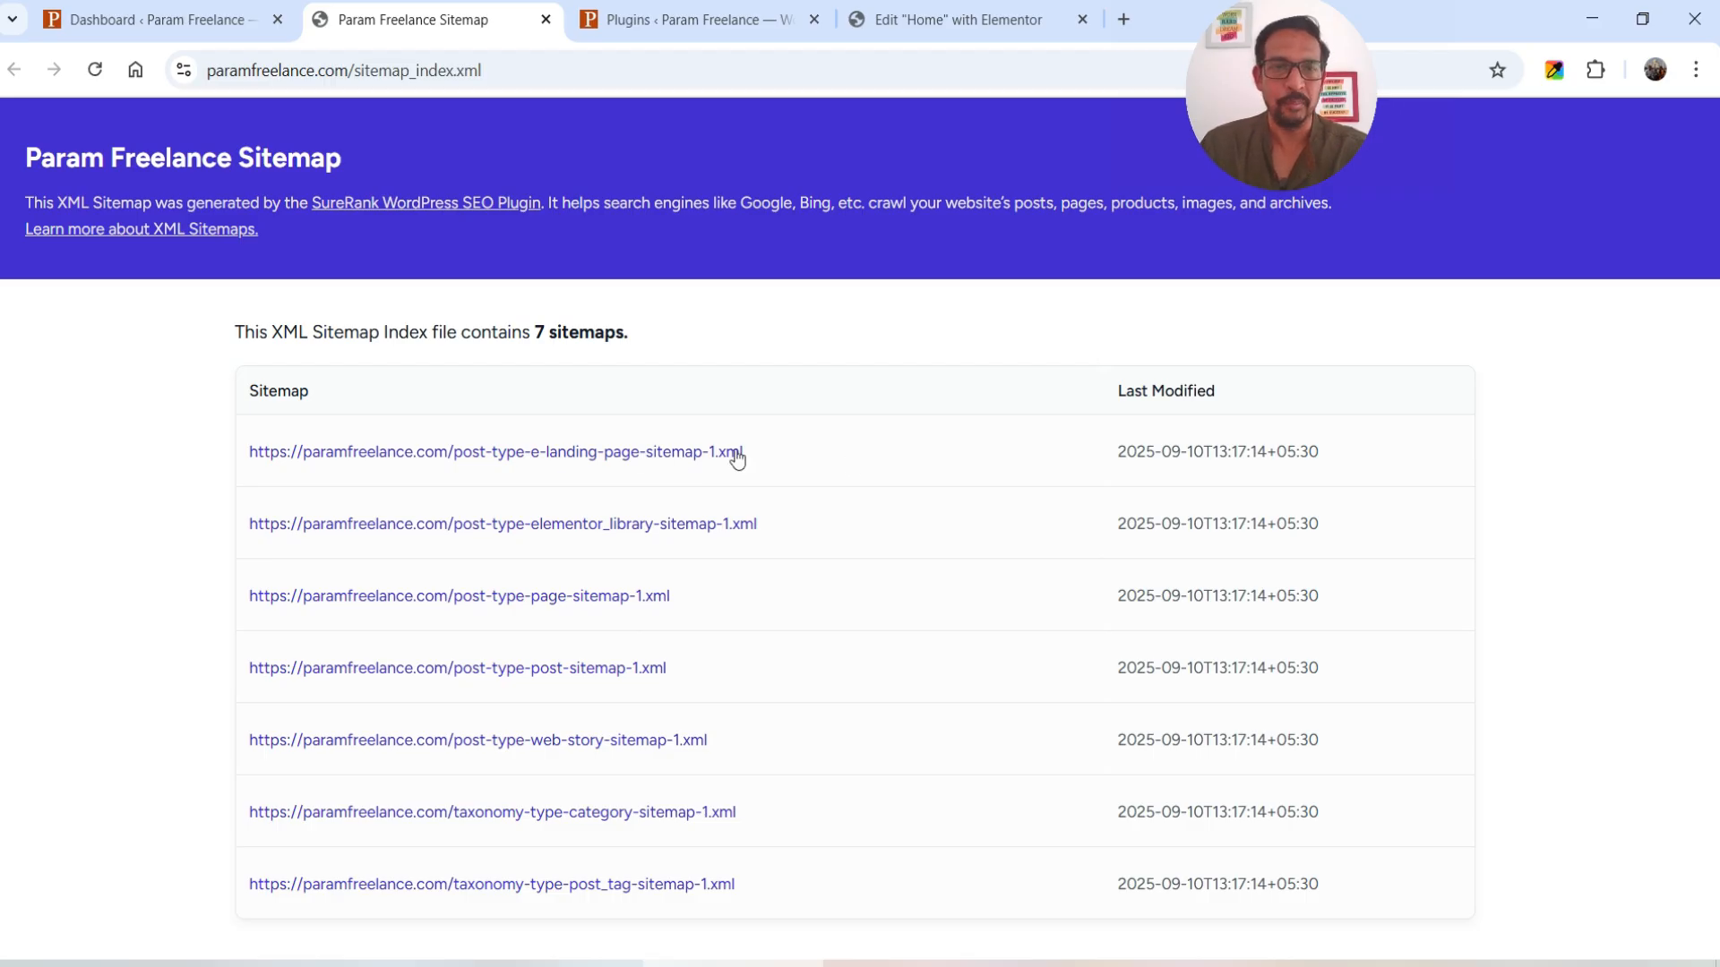
{"action": "left_click", "coordinate": [600, 598]}
{"action": "scroll", "coordinate": [642, 550], "scroll_direction": "down", "scroll_amount": 2}
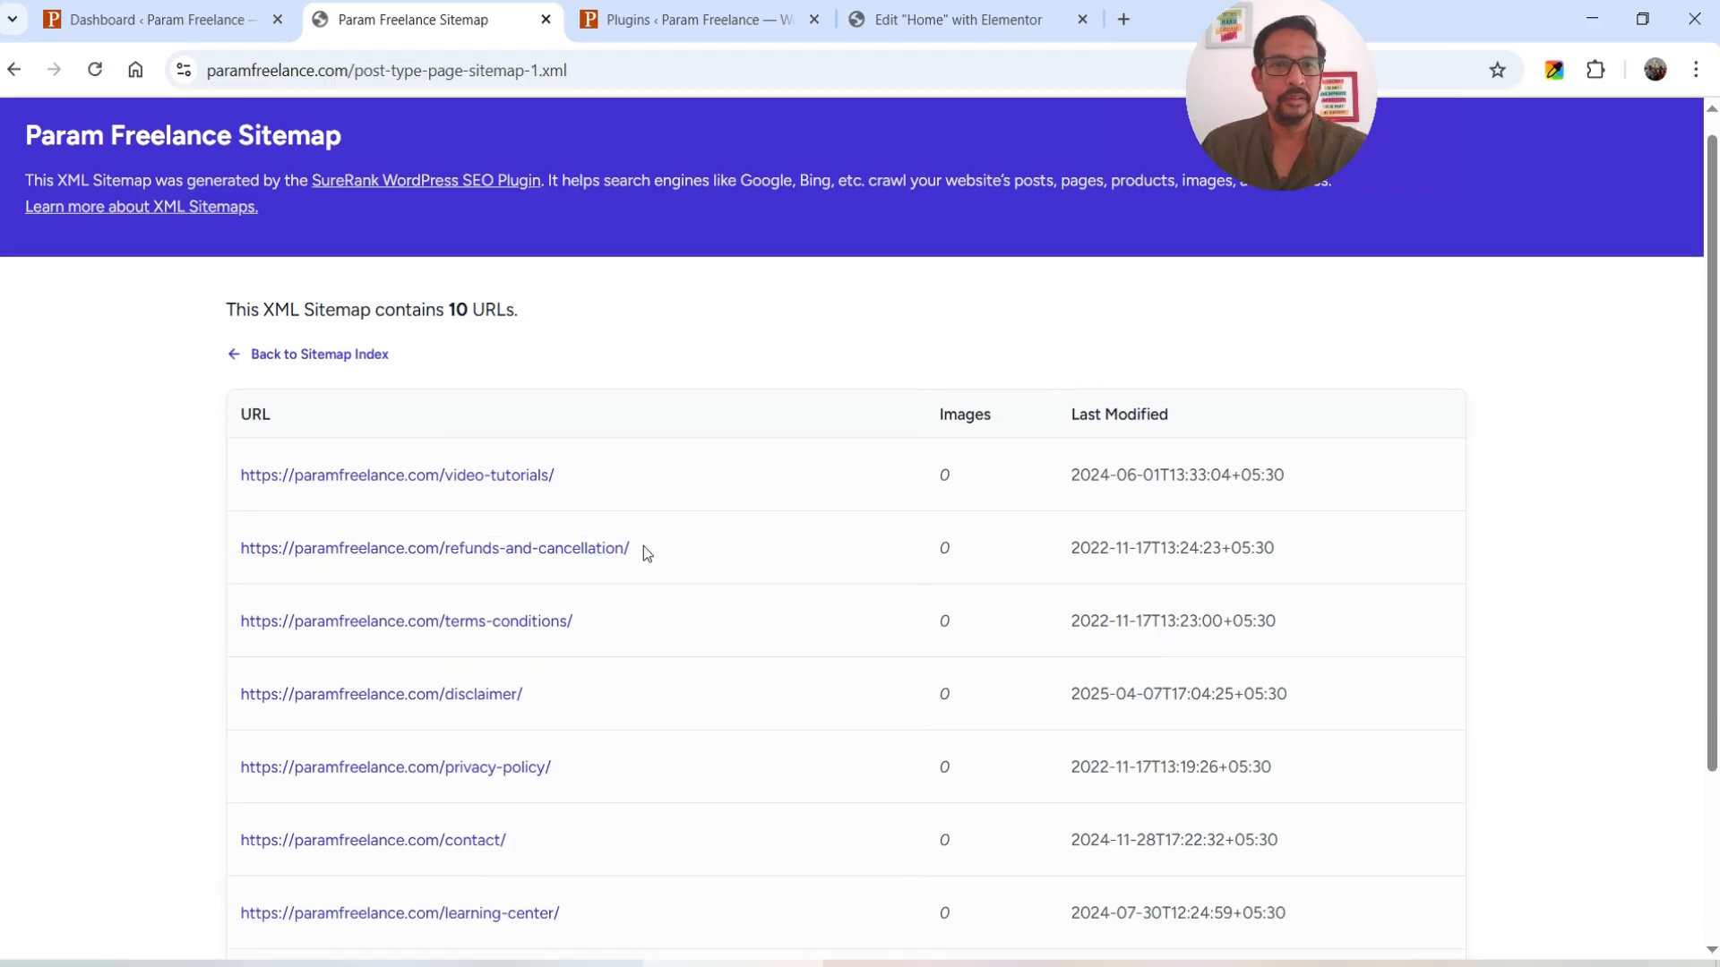
{"action": "left_click", "coordinate": [330, 238]}
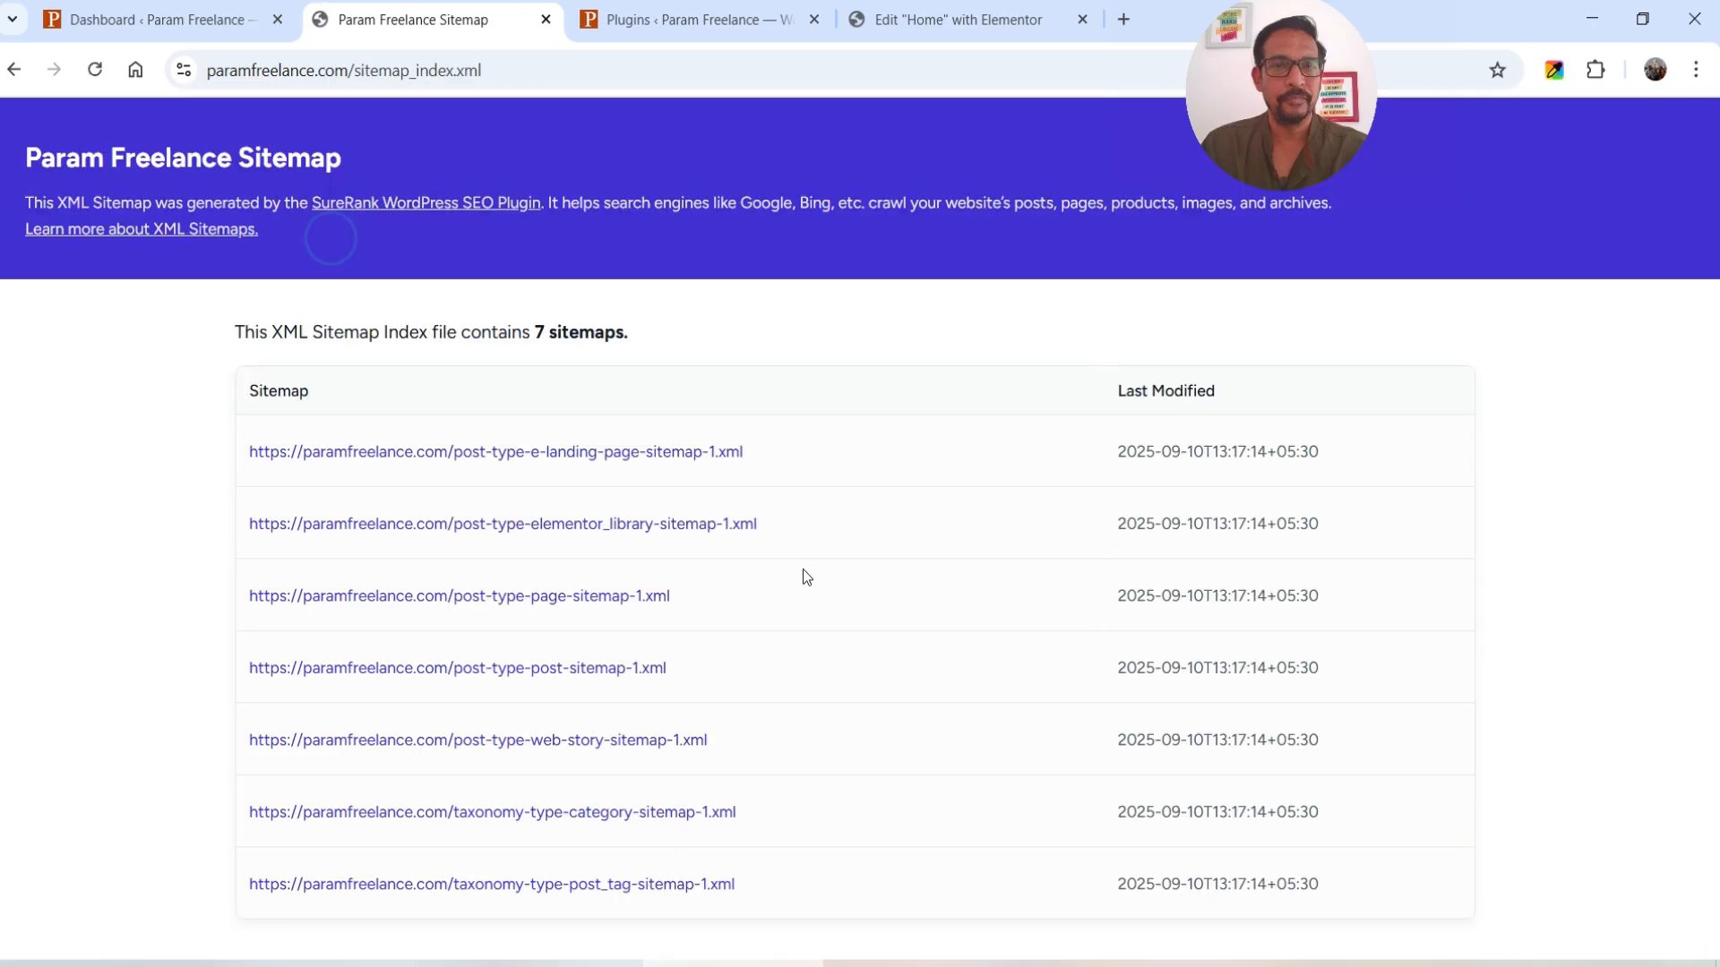
- Inspect the post sitemap's 116 URLs, then return to the index and the settings tab
{"action": "left_click", "coordinate": [489, 665]}
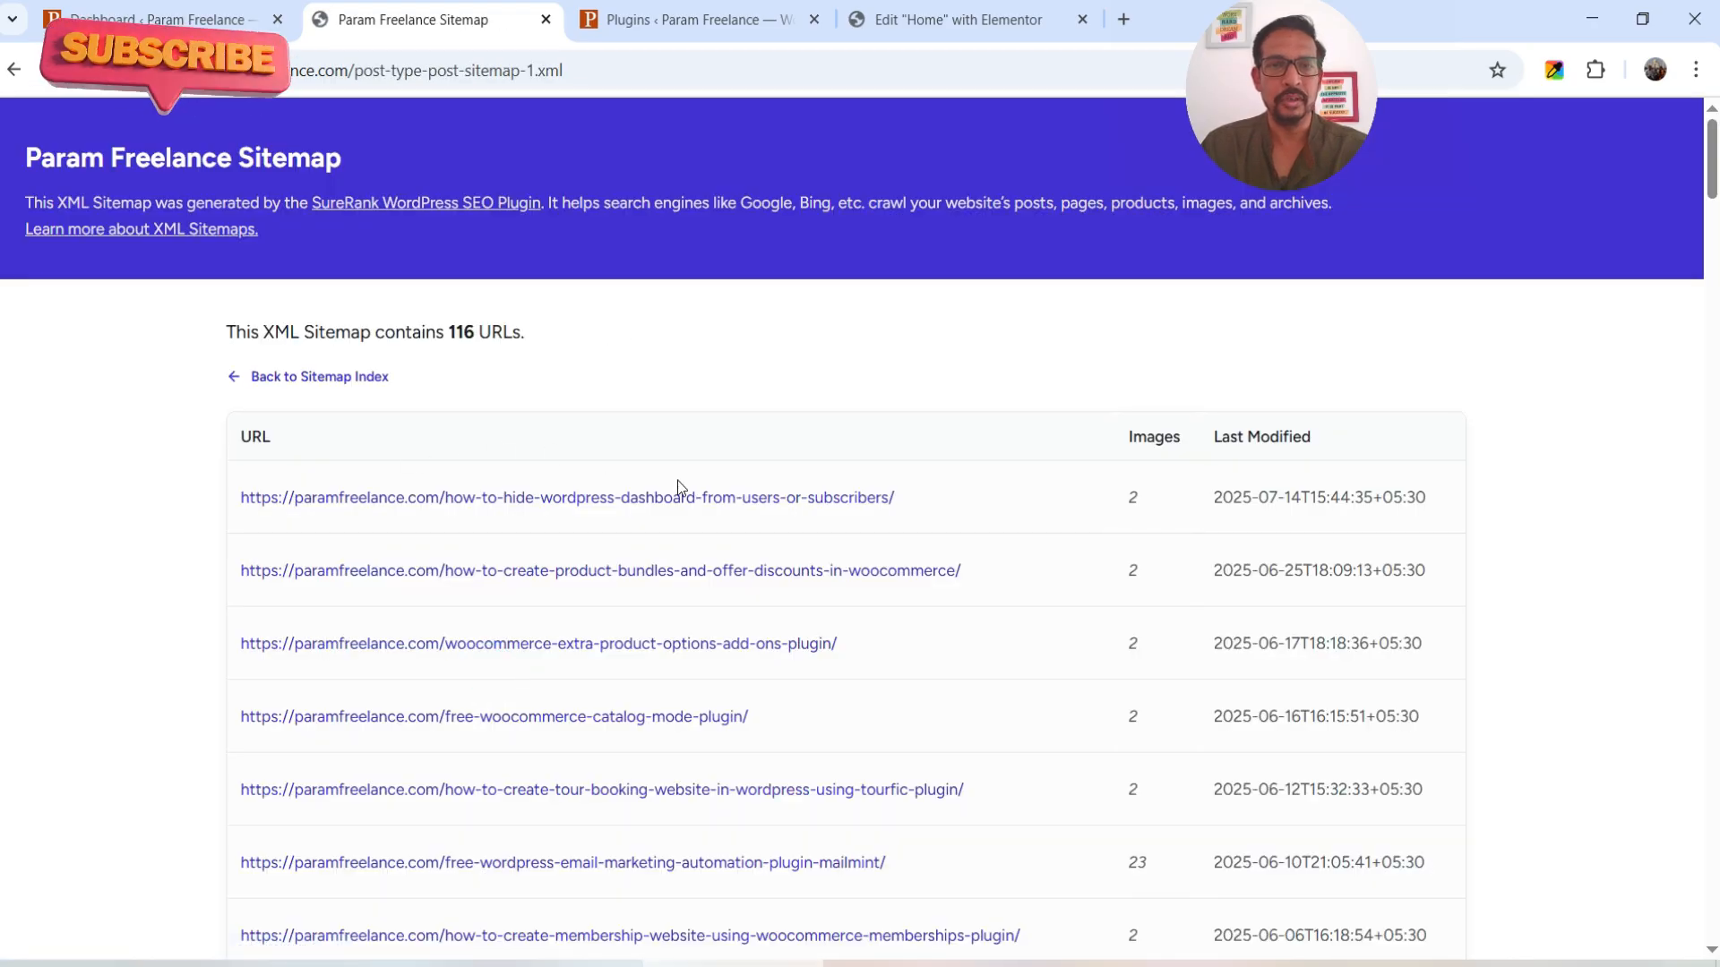
{"action": "scroll", "coordinate": [675, 487], "scroll_direction": "down", "scroll_amount": 7}
{"action": "scroll", "coordinate": [734, 495], "scroll_direction": "up", "scroll_amount": 7}
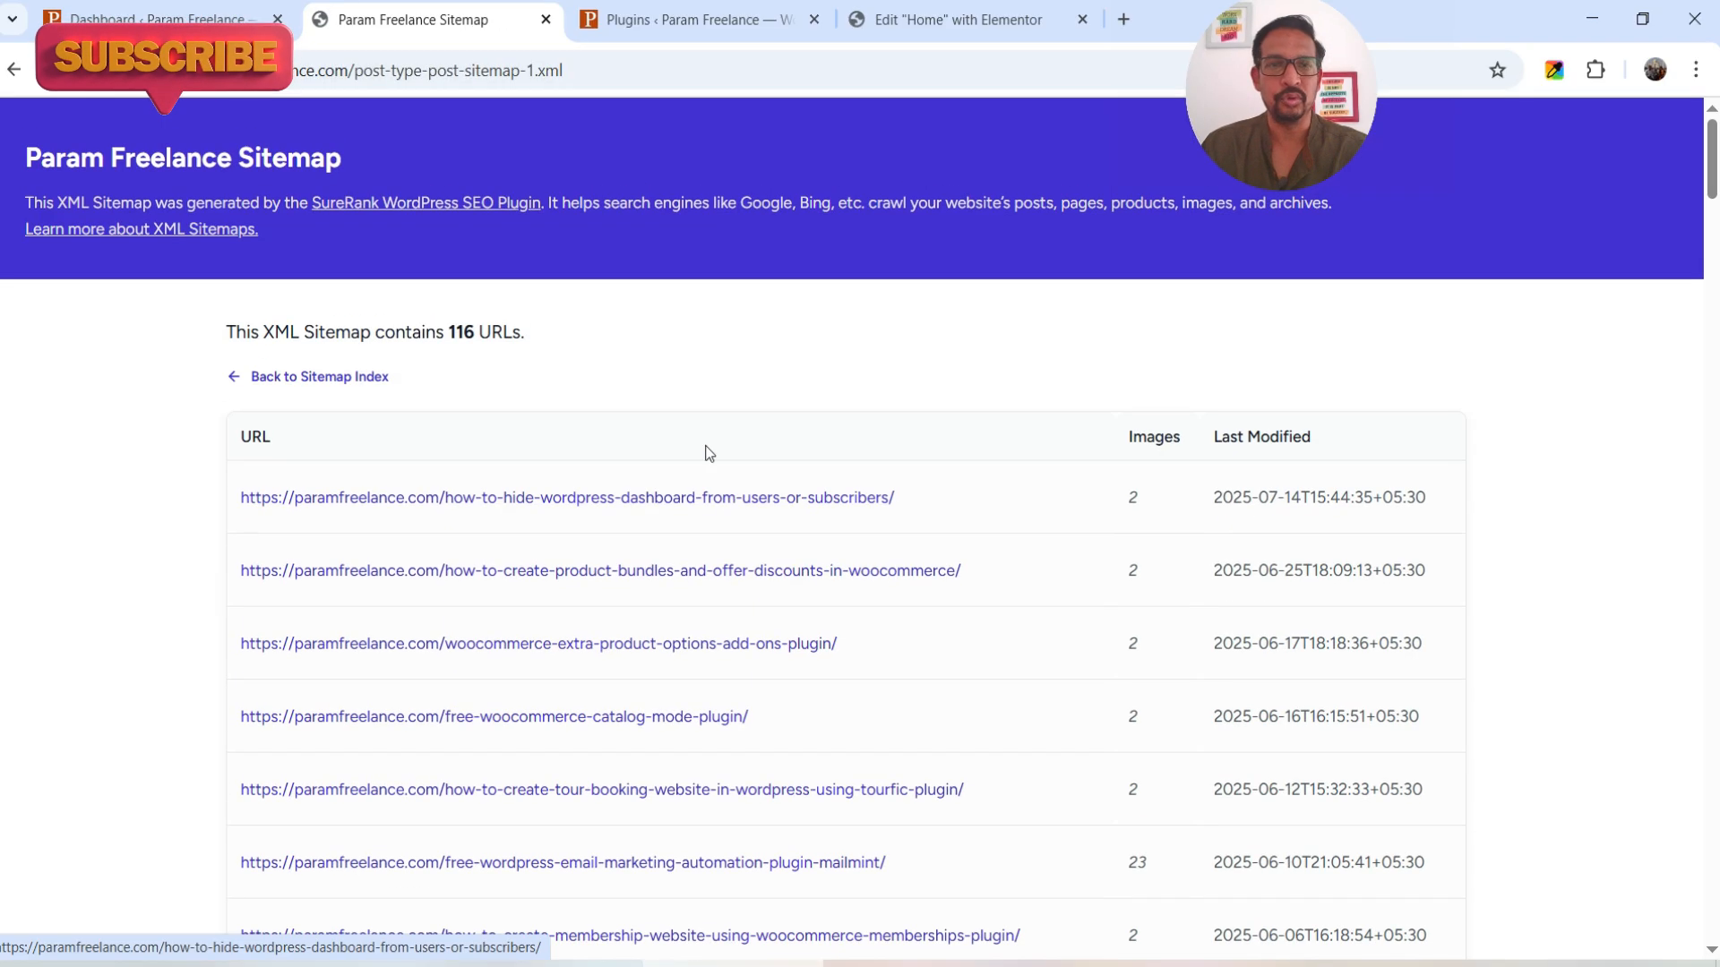
{"action": "double_click", "coordinate": [455, 331]}
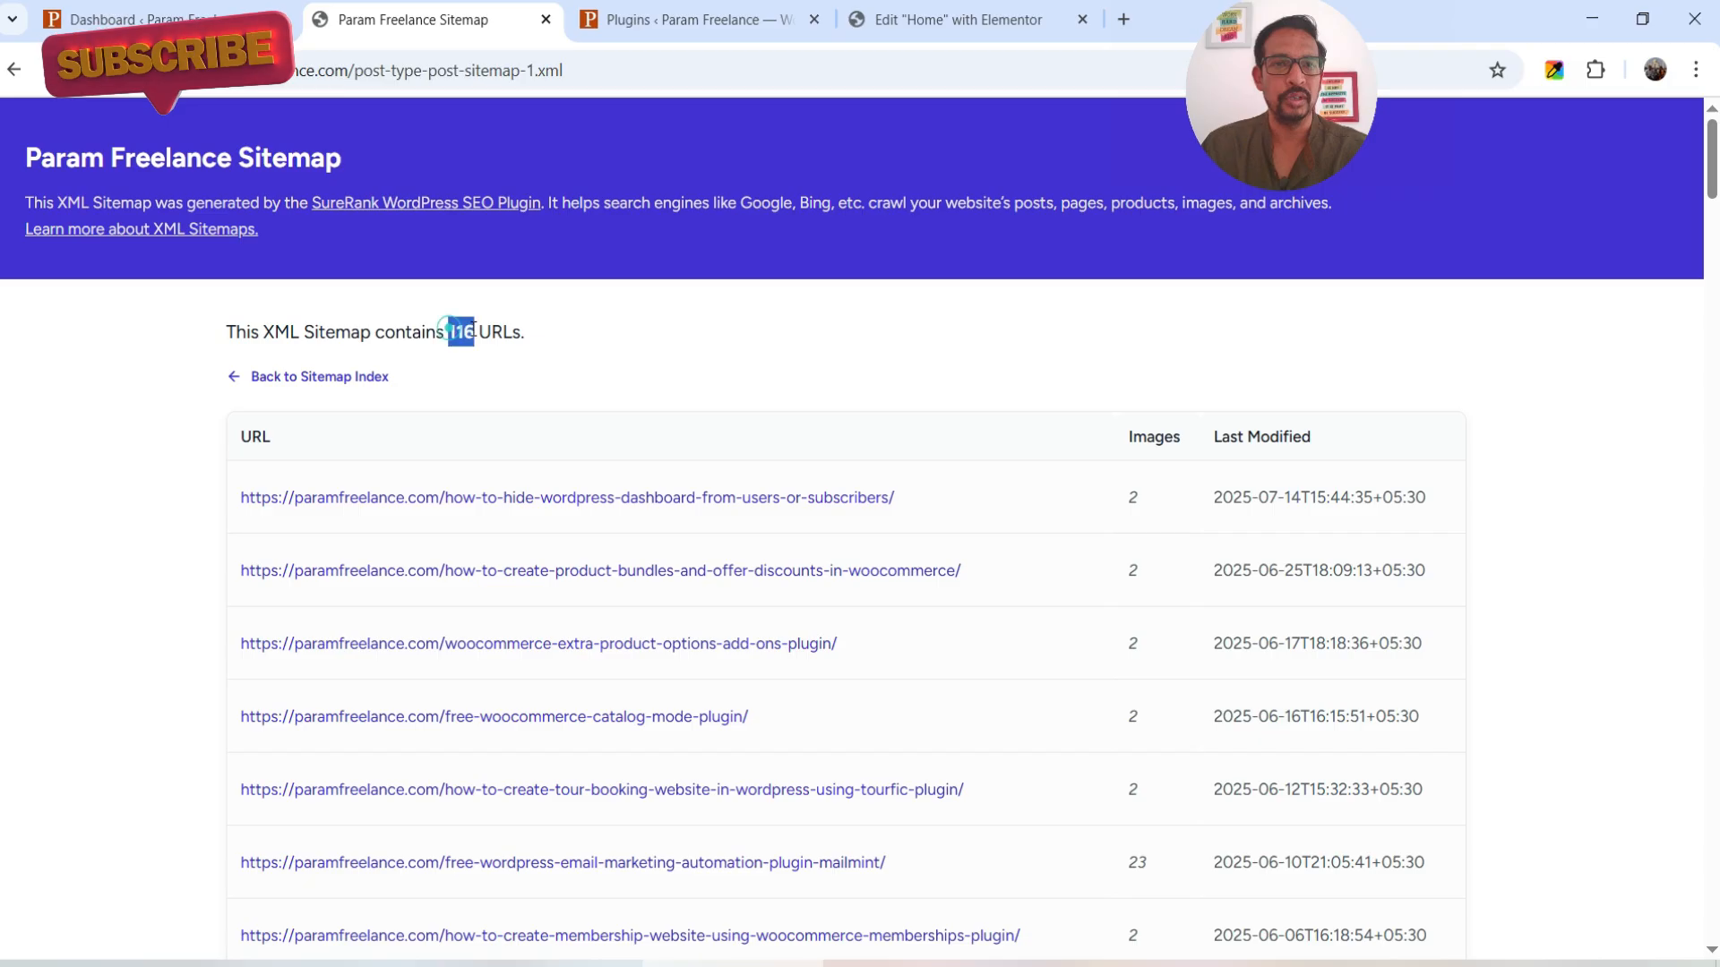
{"action": "left_click", "coordinate": [602, 374]}
{"action": "left_click", "coordinate": [128, 12]}
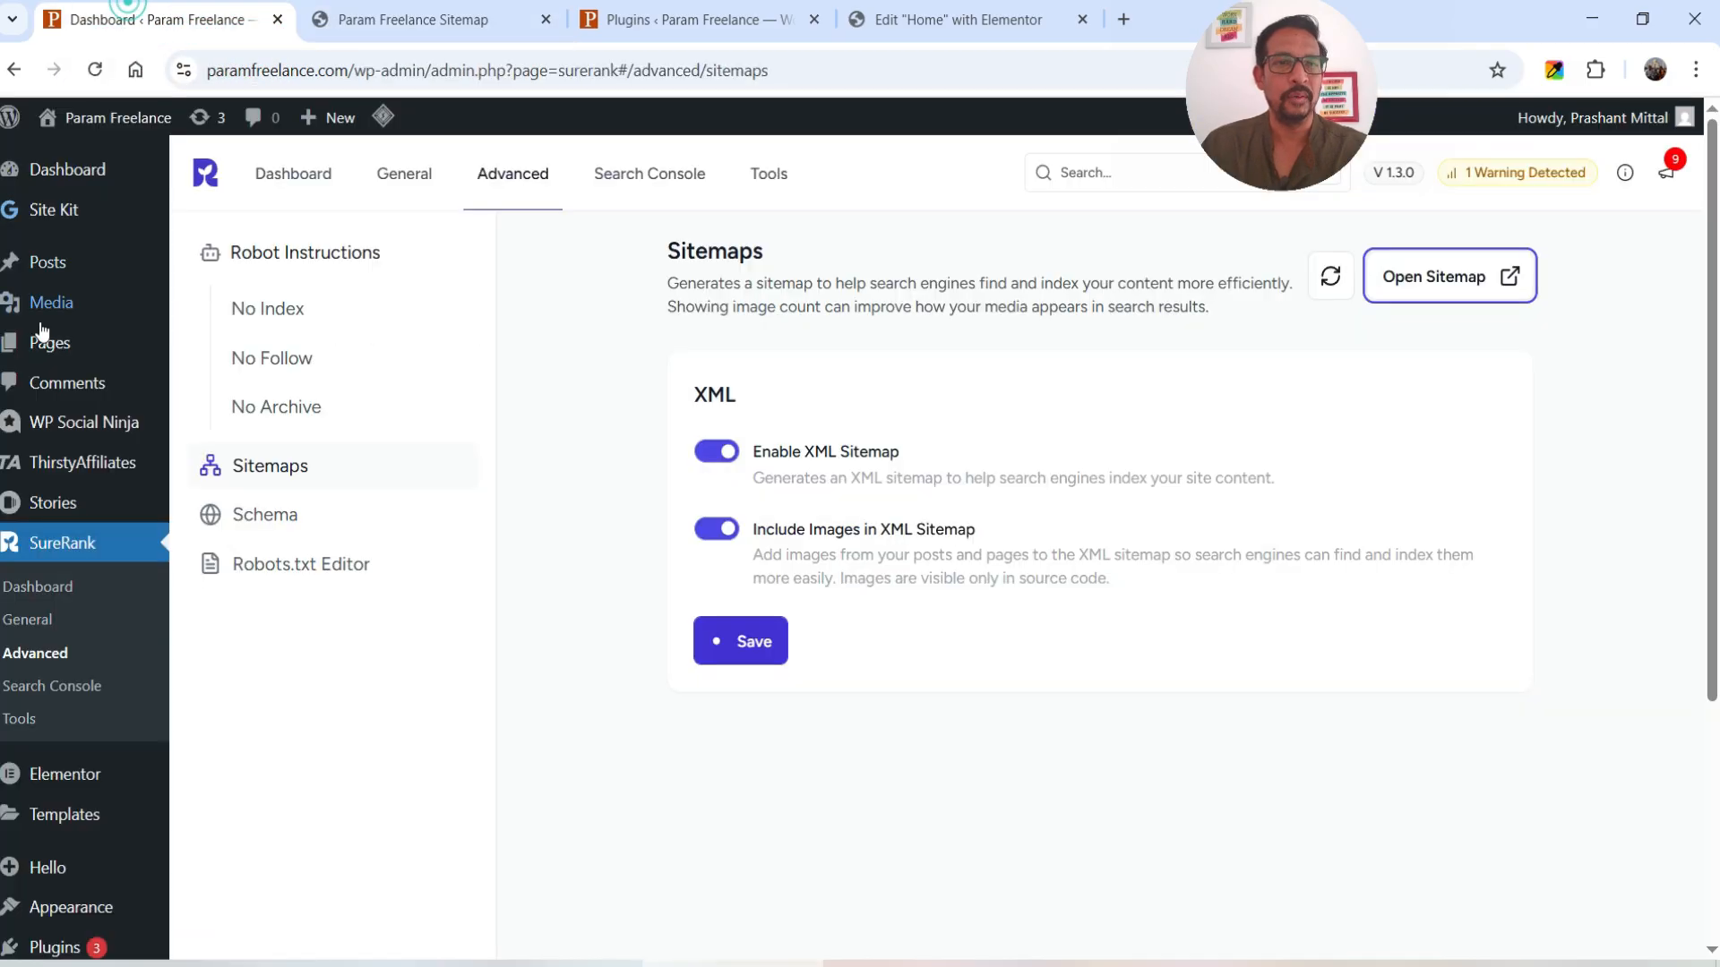
- Leave settings for the Posts list, then reopen SureRank General showing Post Title - Site Name
{"action": "left_click", "coordinate": [54, 263]}
{"action": "left_click", "coordinate": [955, 222]}
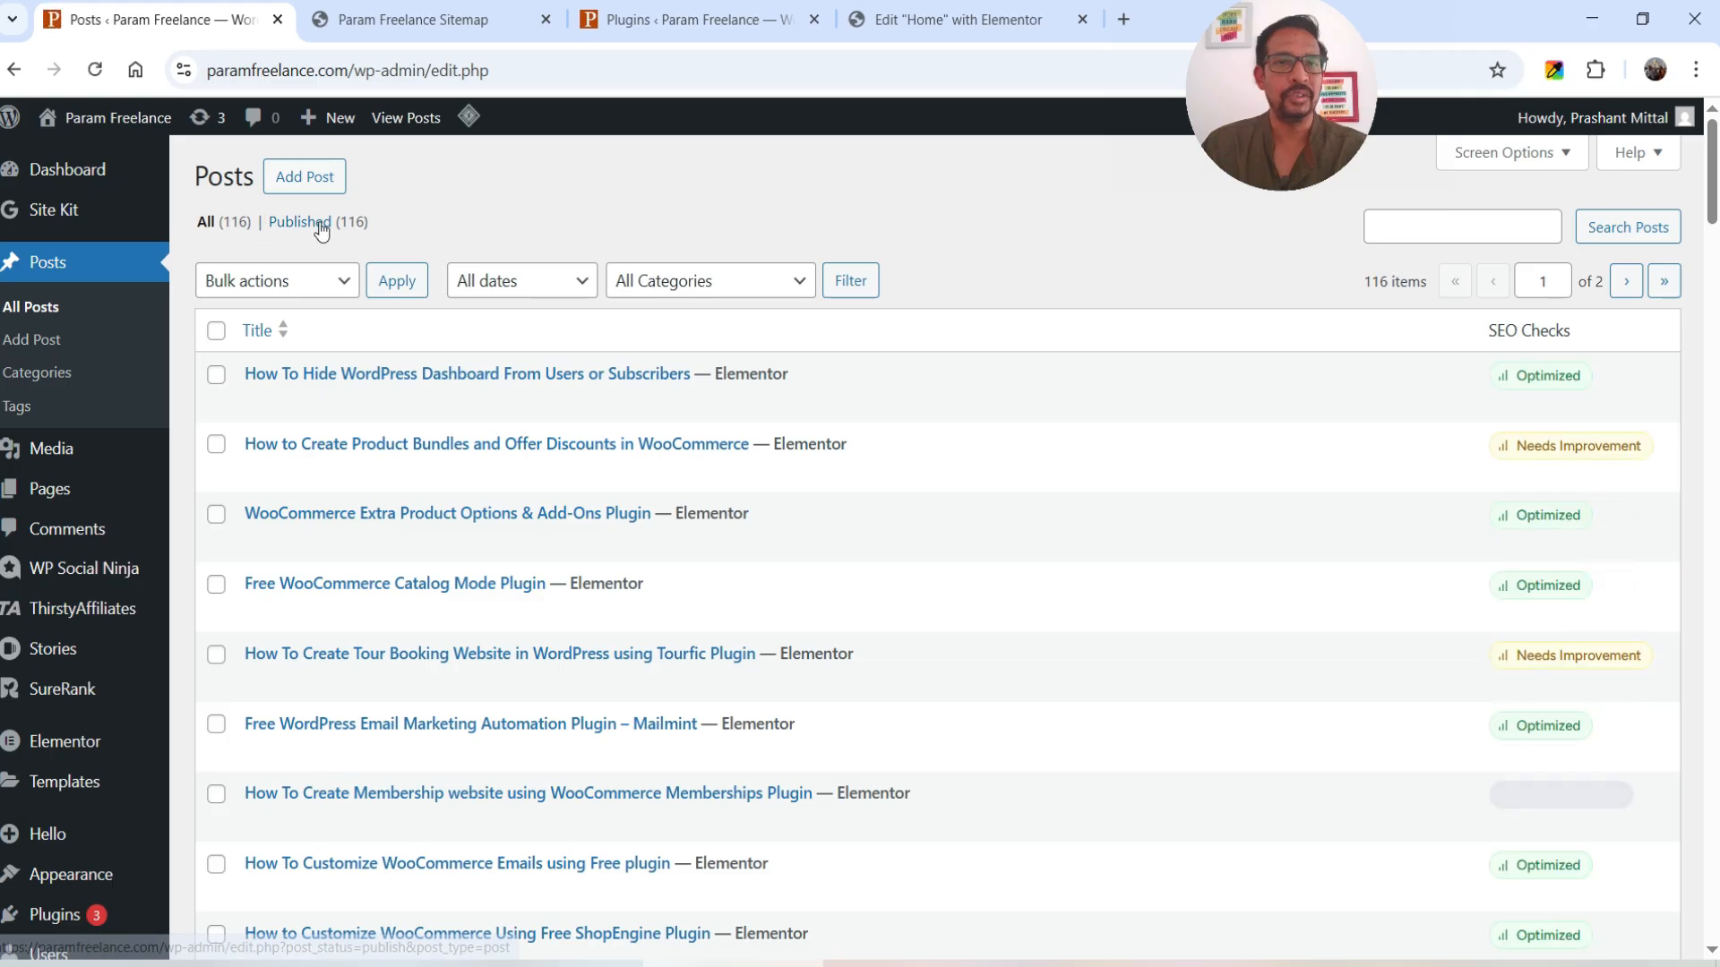
{"action": "mouse_move", "coordinate": [71, 690]}
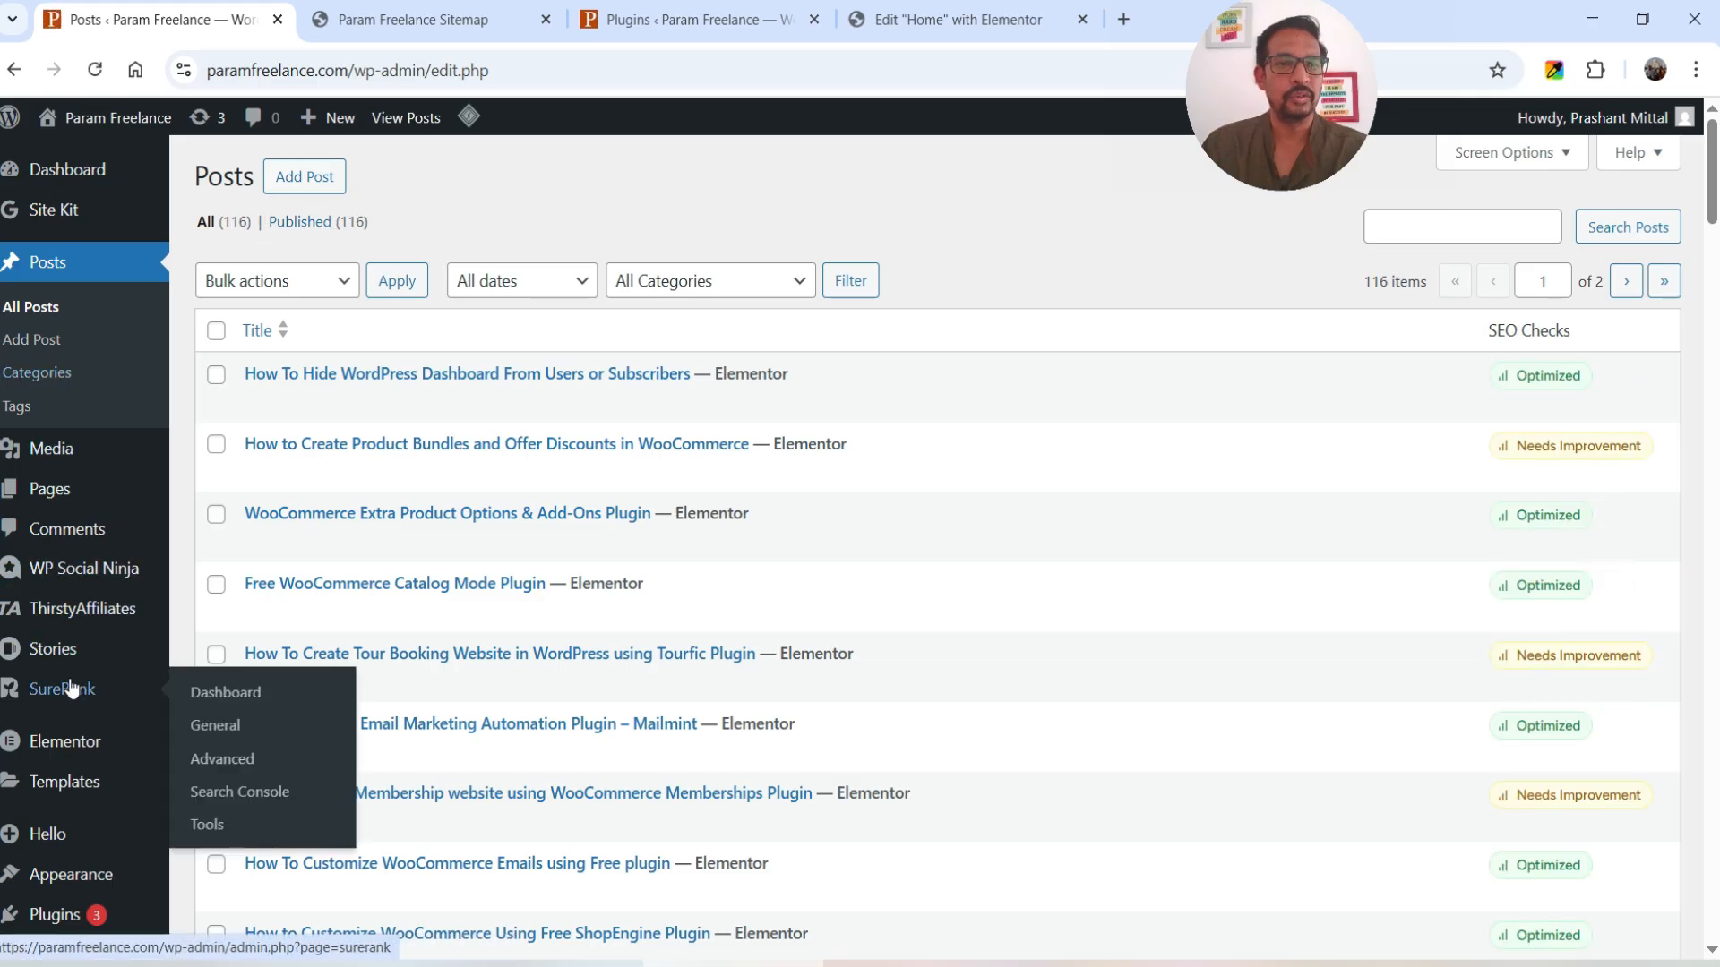
{"action": "left_click", "coordinate": [228, 727]}
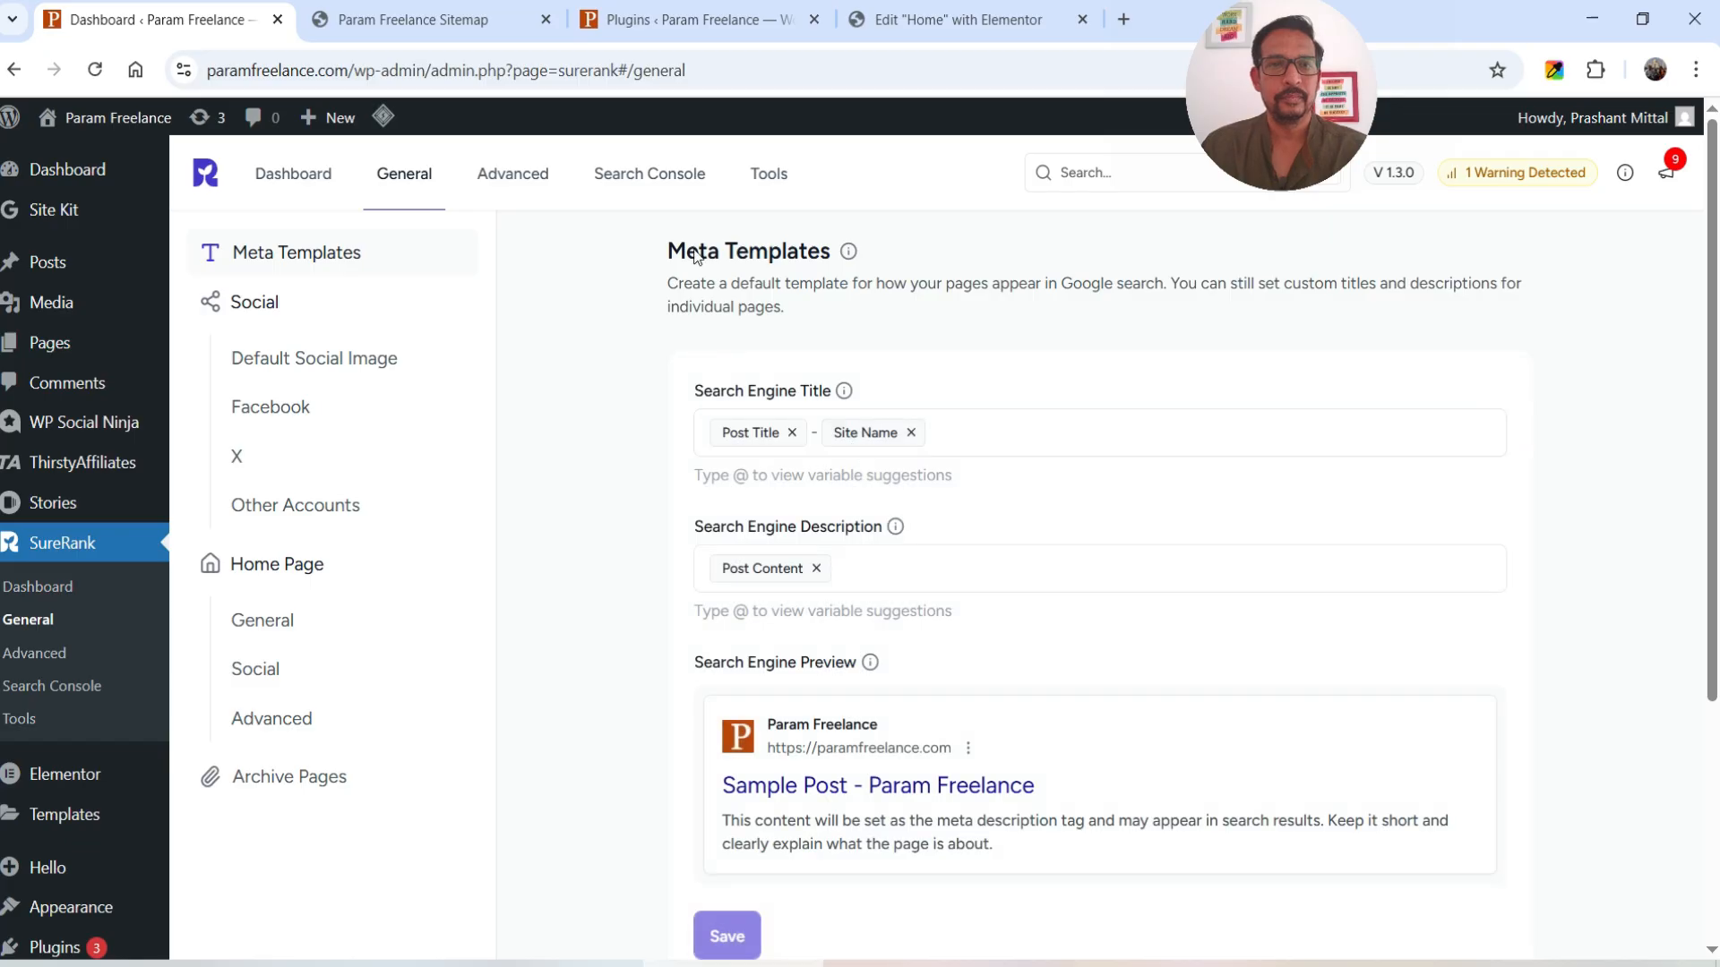
- Move through Advanced and Sitemaps to the Schema list with WebSite, WebPage and Organization
{"action": "left_click", "coordinate": [537, 179]}
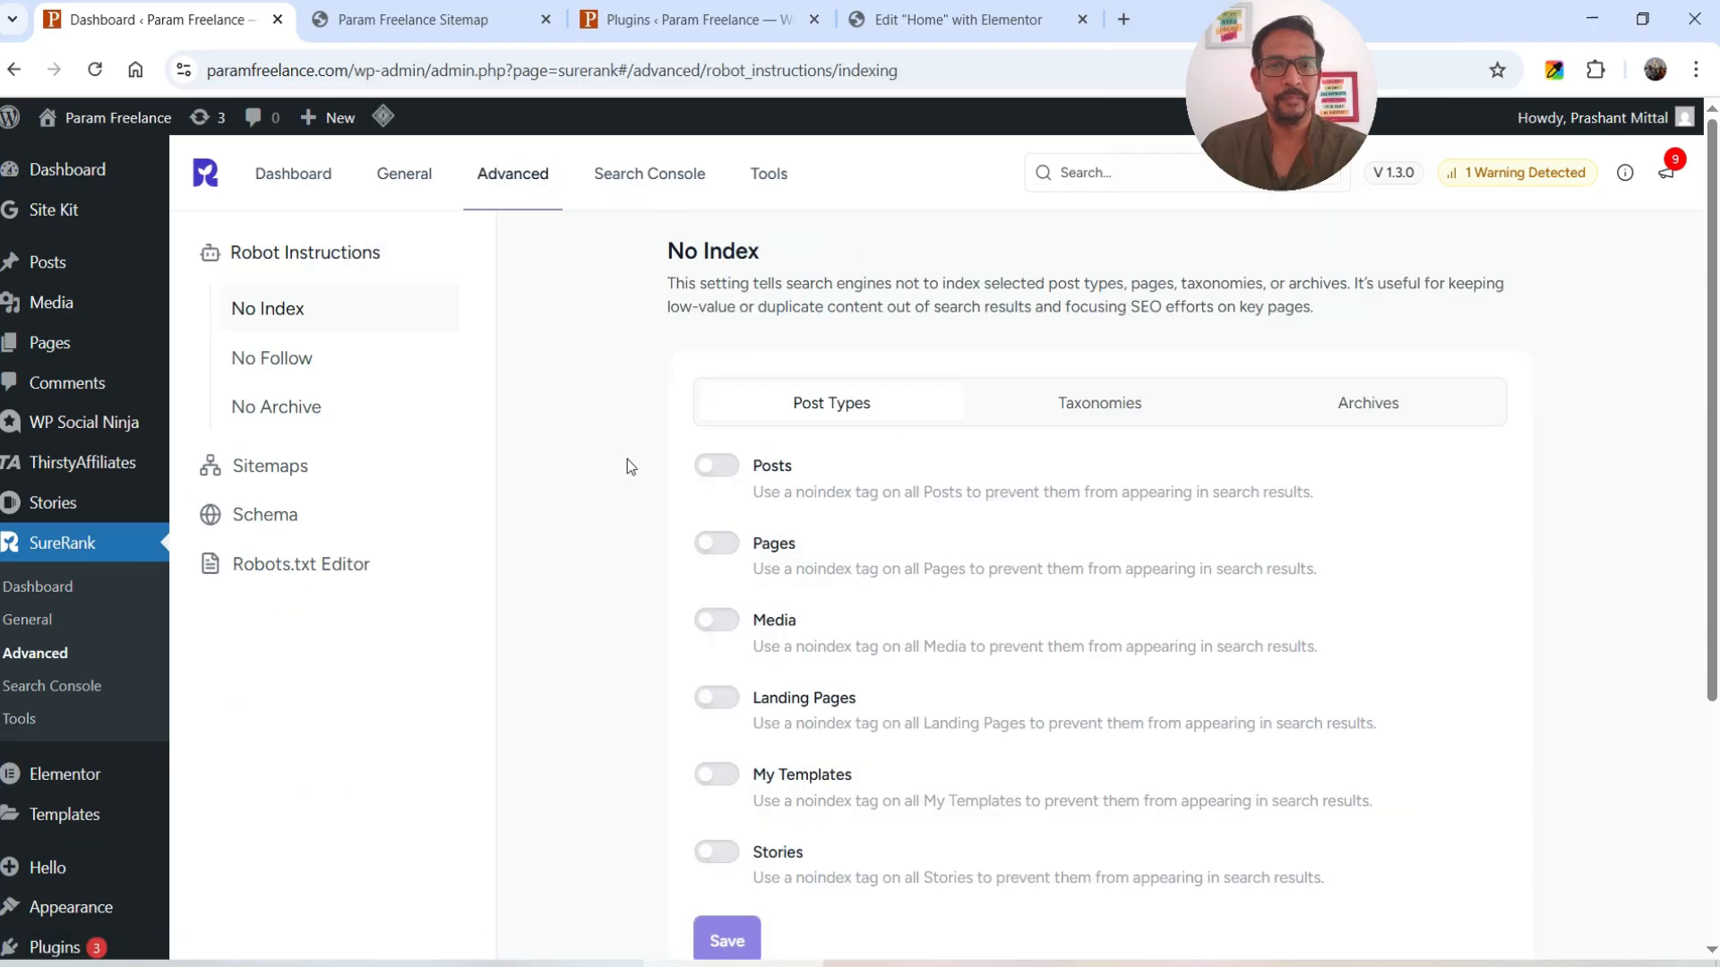
{"action": "left_click", "coordinate": [280, 465]}
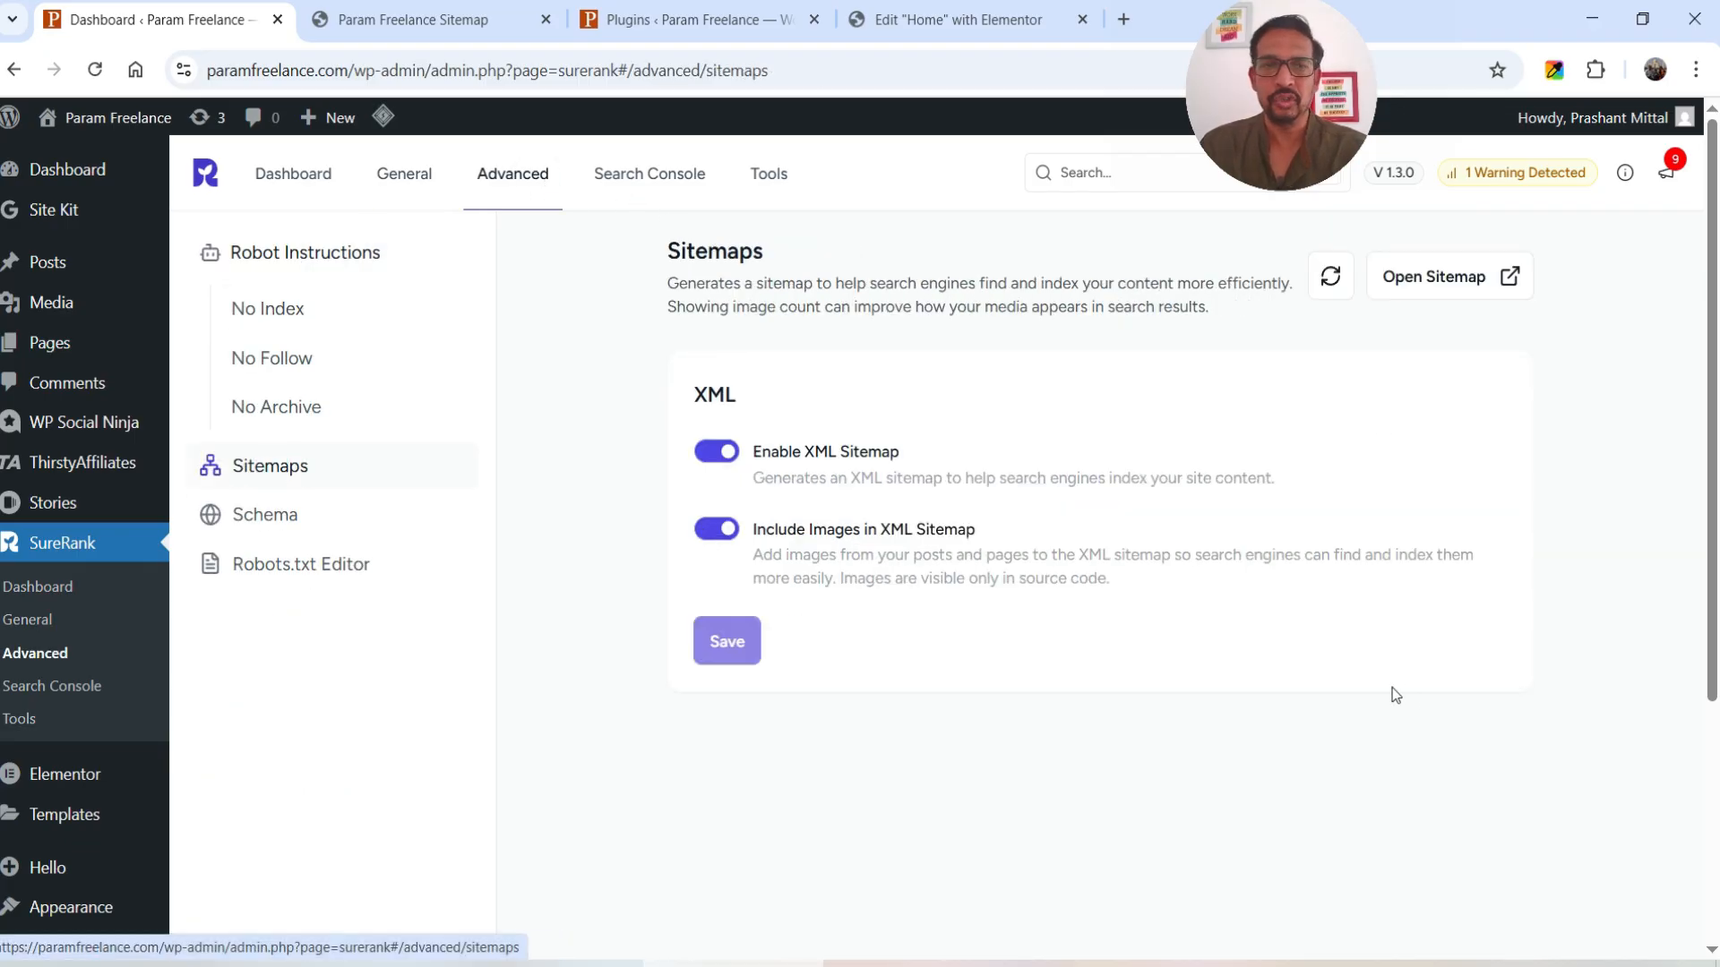
{"action": "left_click", "coordinate": [287, 515]}
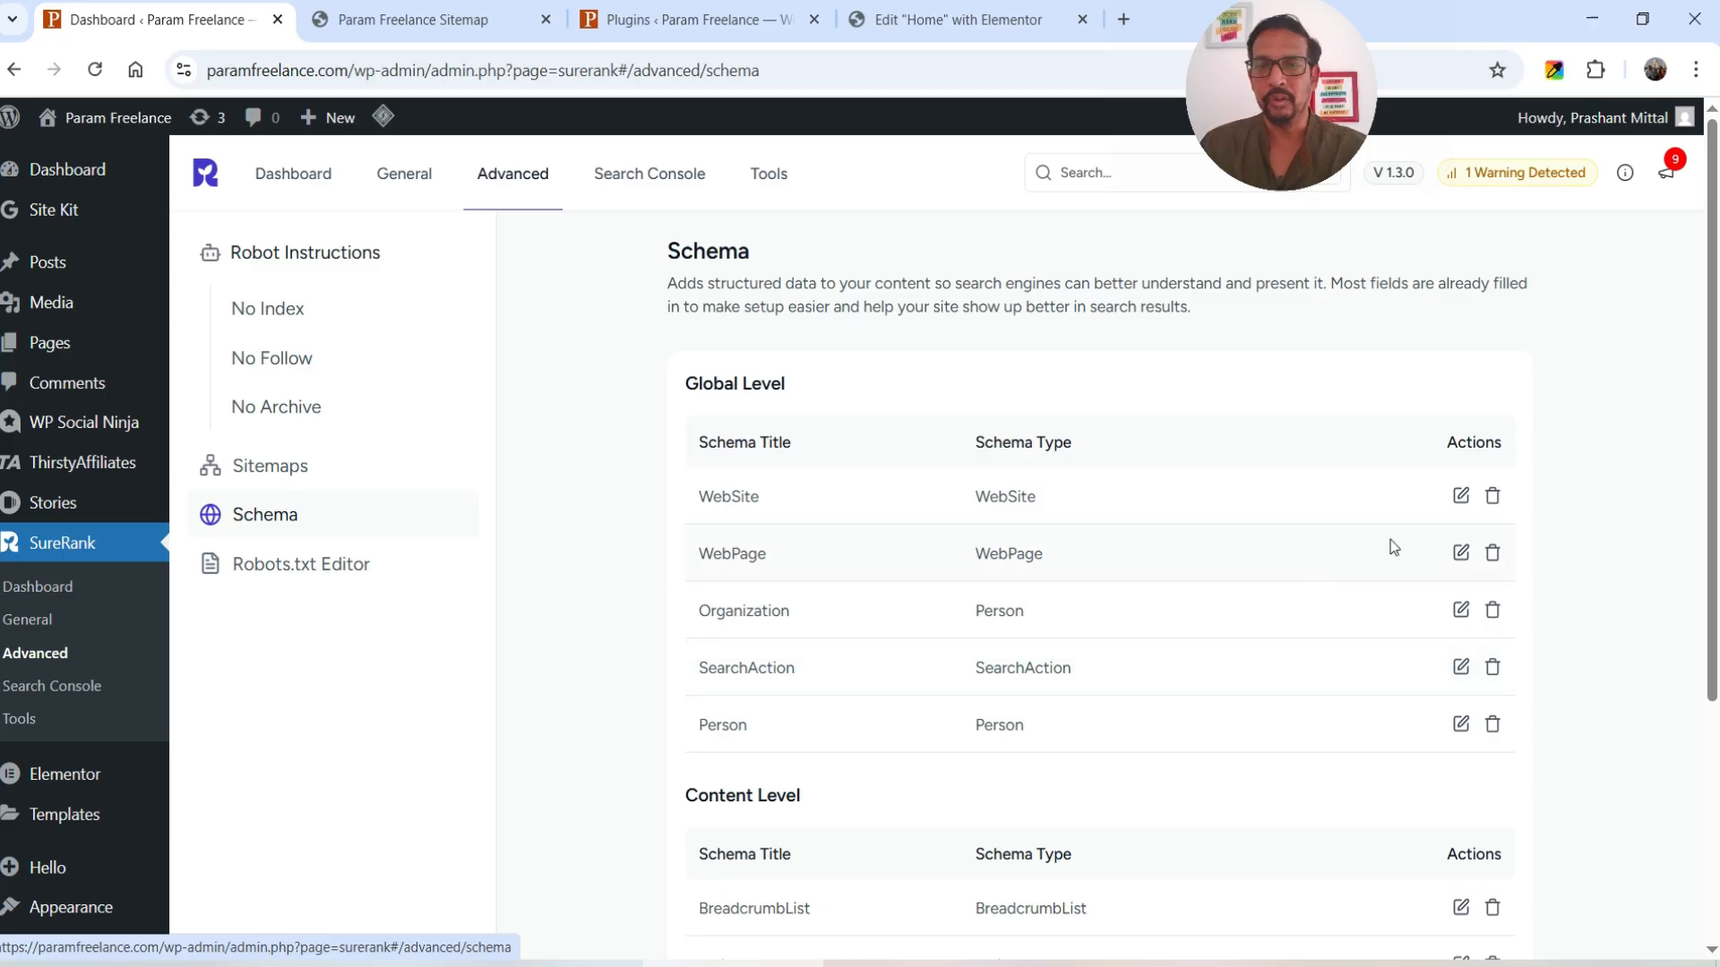
- Look through the WebSite schema's fields, including its Schema Title, then open the Robots.txt Editor
{"action": "left_click", "coordinate": [1460, 496]}
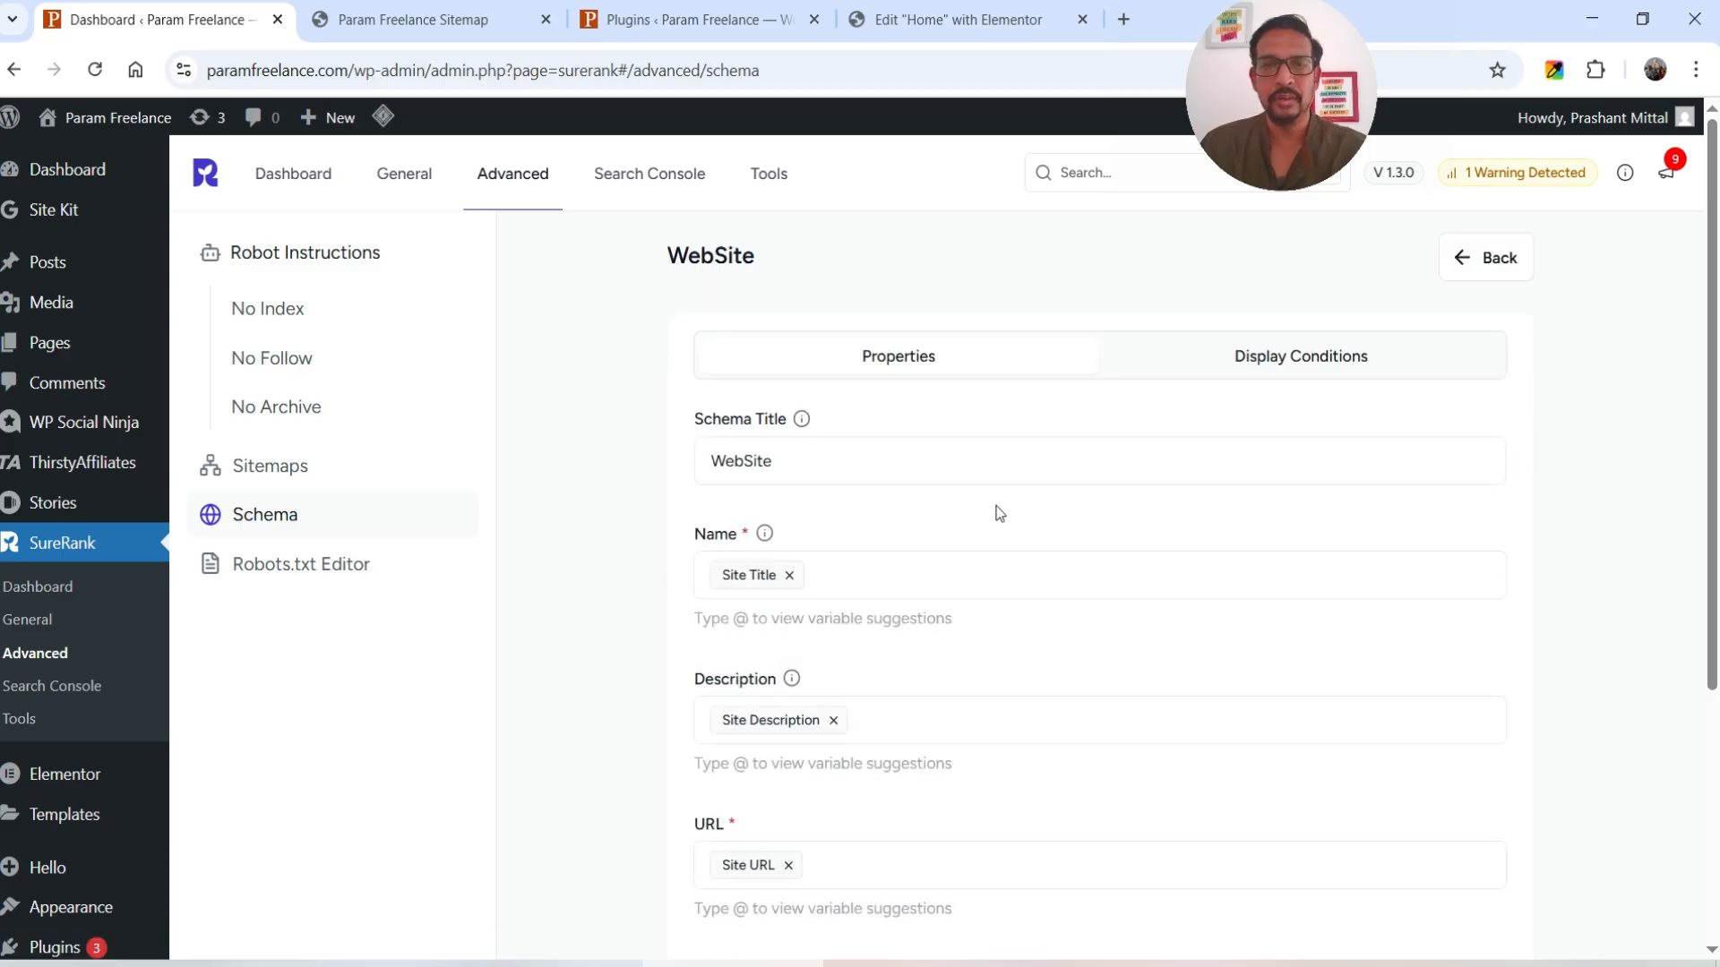
{"action": "scroll", "coordinate": [743, 503], "scroll_direction": "down", "scroll_amount": 1}
{"action": "scroll", "coordinate": [743, 504], "scroll_direction": "down", "scroll_amount": 2}
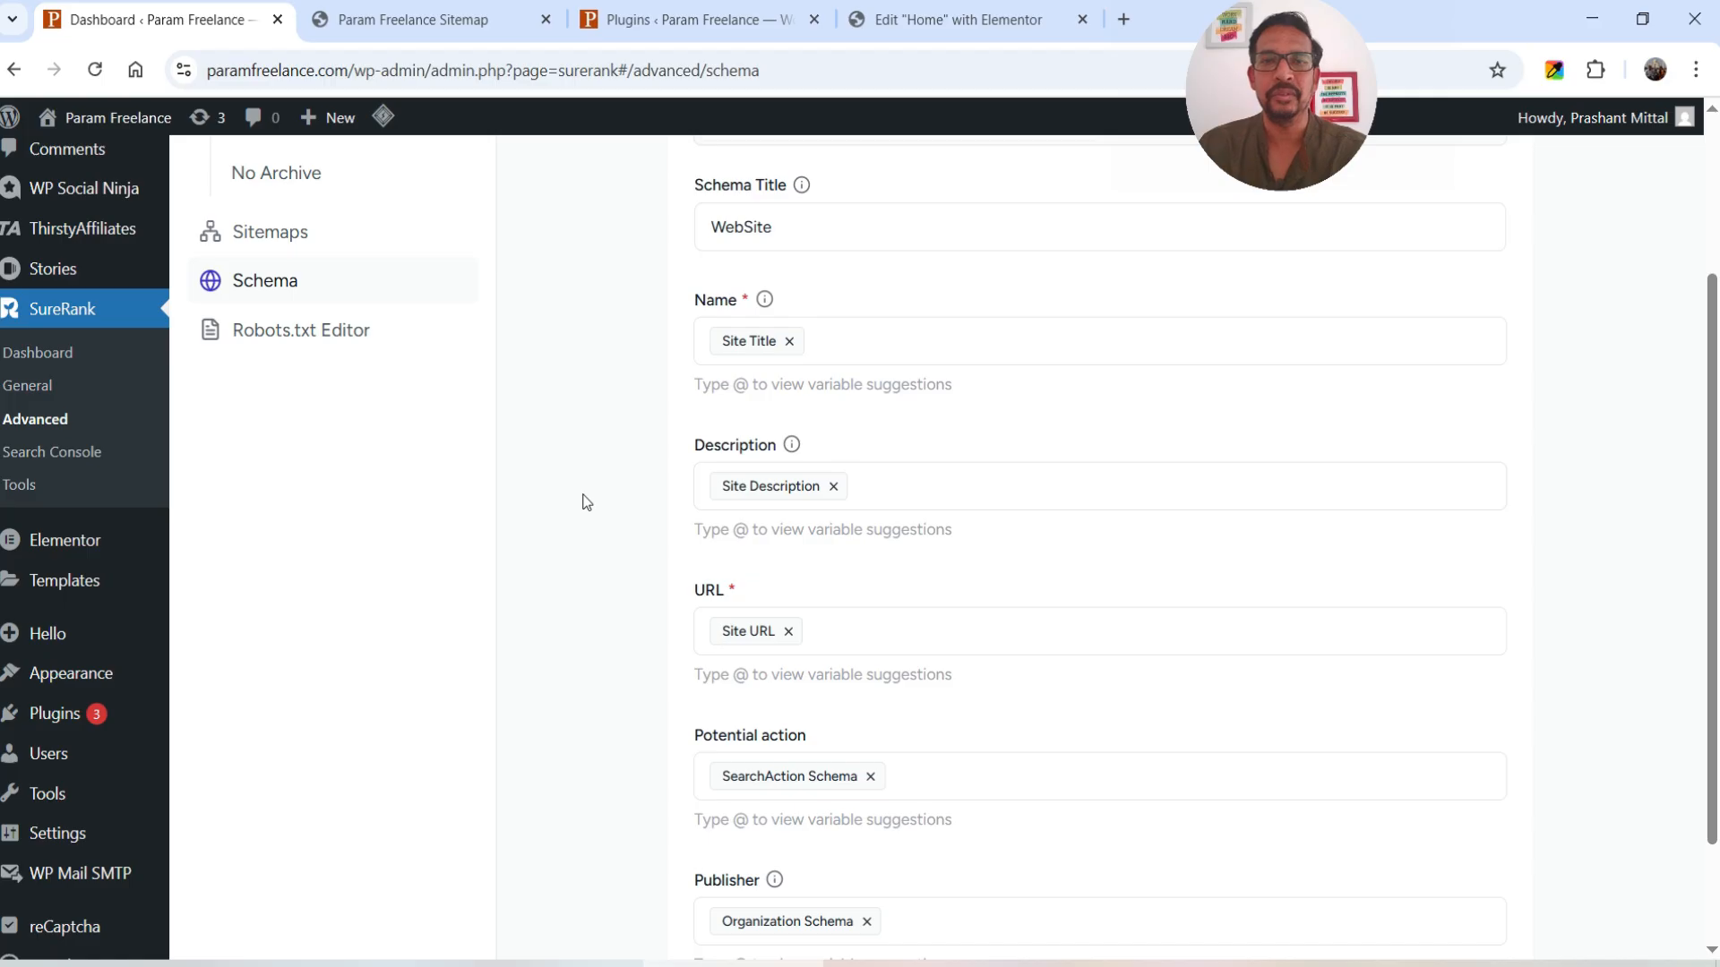
{"action": "scroll", "coordinate": [583, 499], "scroll_direction": "up", "scroll_amount": 3}
{"action": "left_click", "coordinate": [801, 459]}
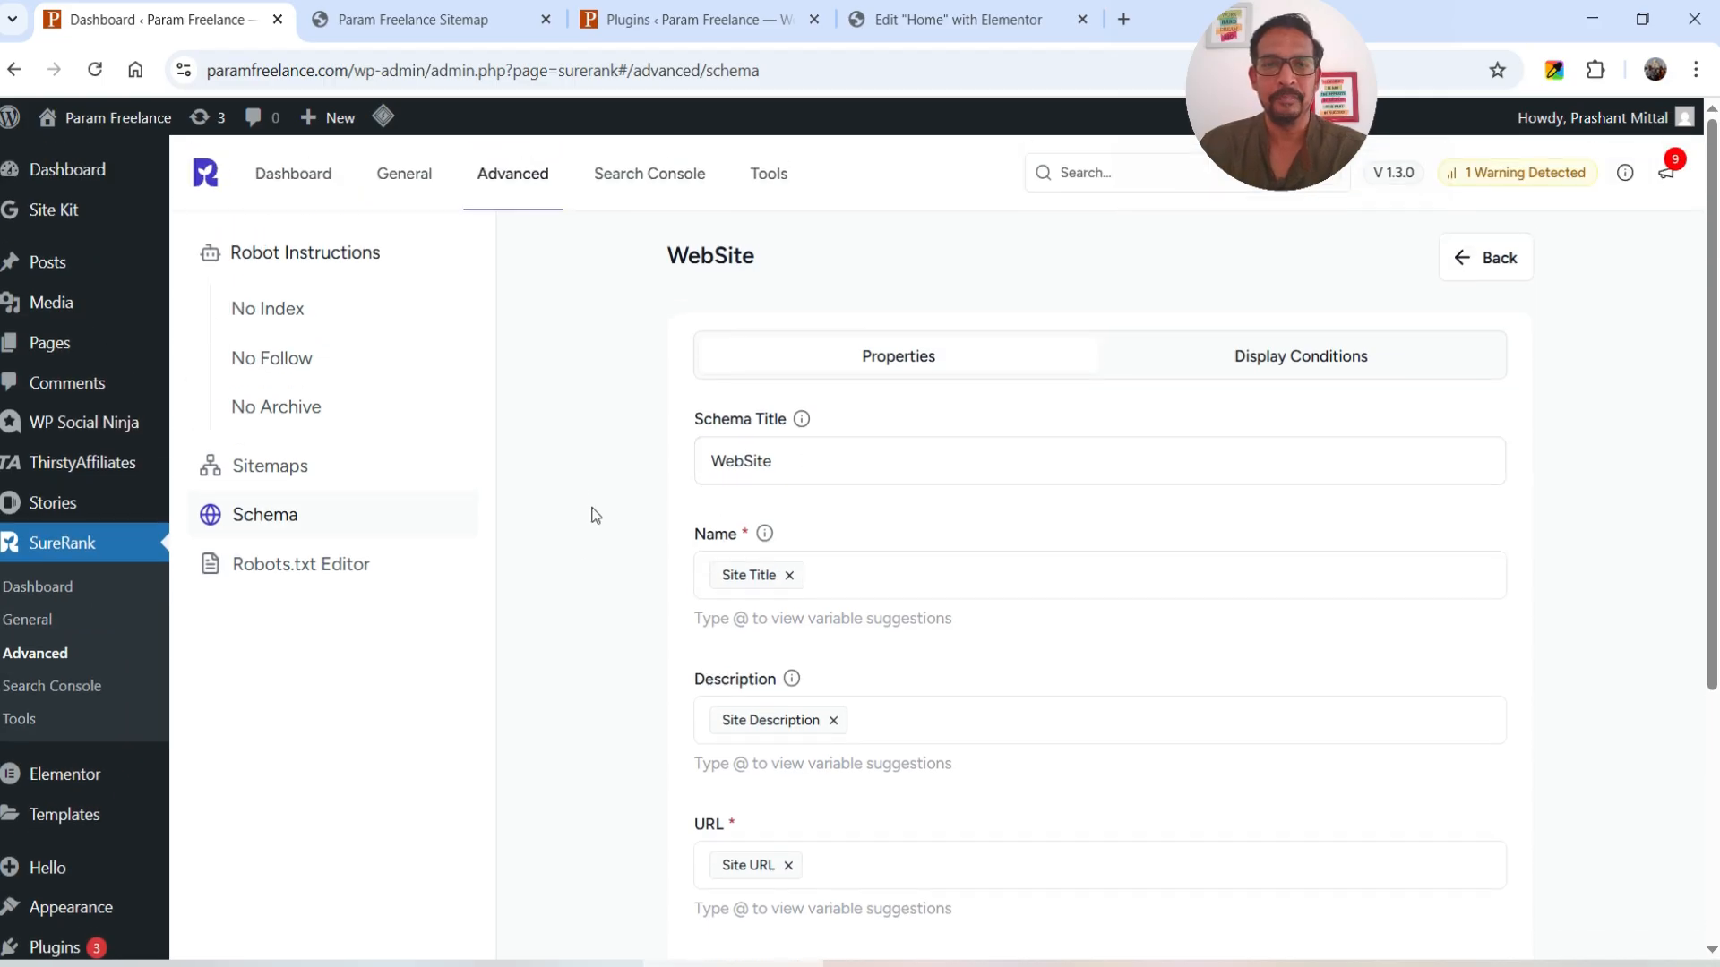
{"action": "scroll", "coordinate": [591, 510], "scroll_direction": "down", "scroll_amount": 1}
{"action": "scroll", "coordinate": [775, 453], "scroll_direction": "down", "scroll_amount": 2}
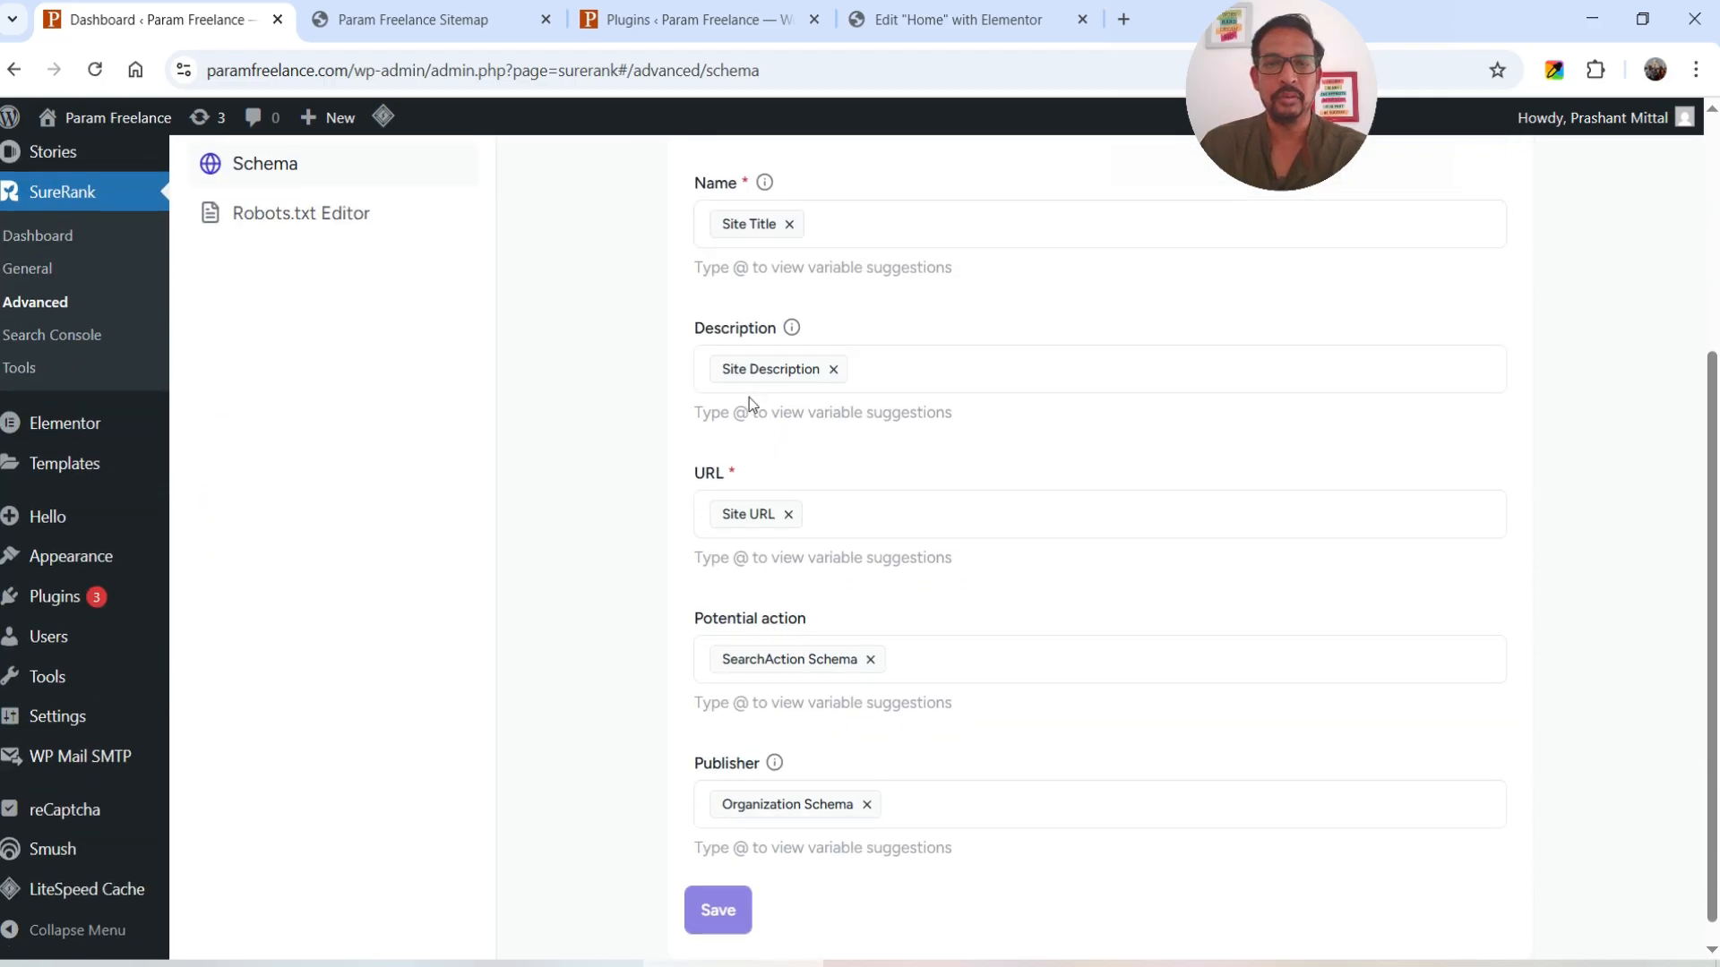
{"action": "scroll", "coordinate": [623, 475], "scroll_direction": "down", "scroll_amount": 1}
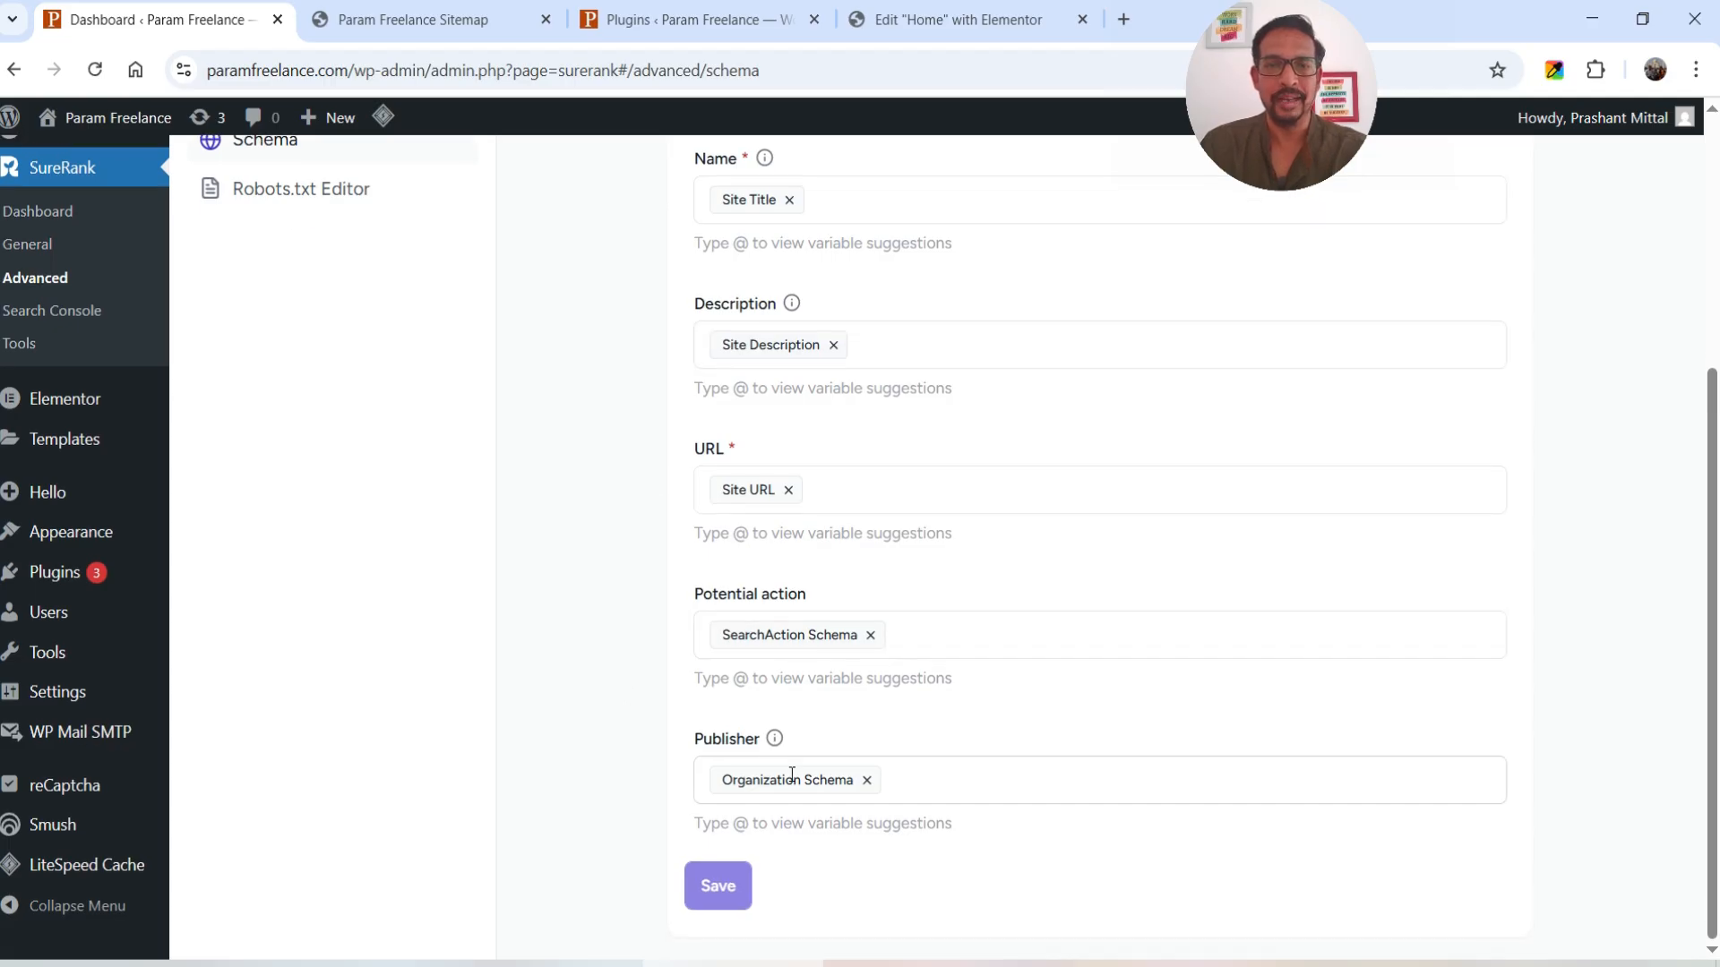
{"action": "scroll", "coordinate": [584, 668], "scroll_direction": "up", "scroll_amount": 3}
{"action": "left_click", "coordinate": [272, 567]}
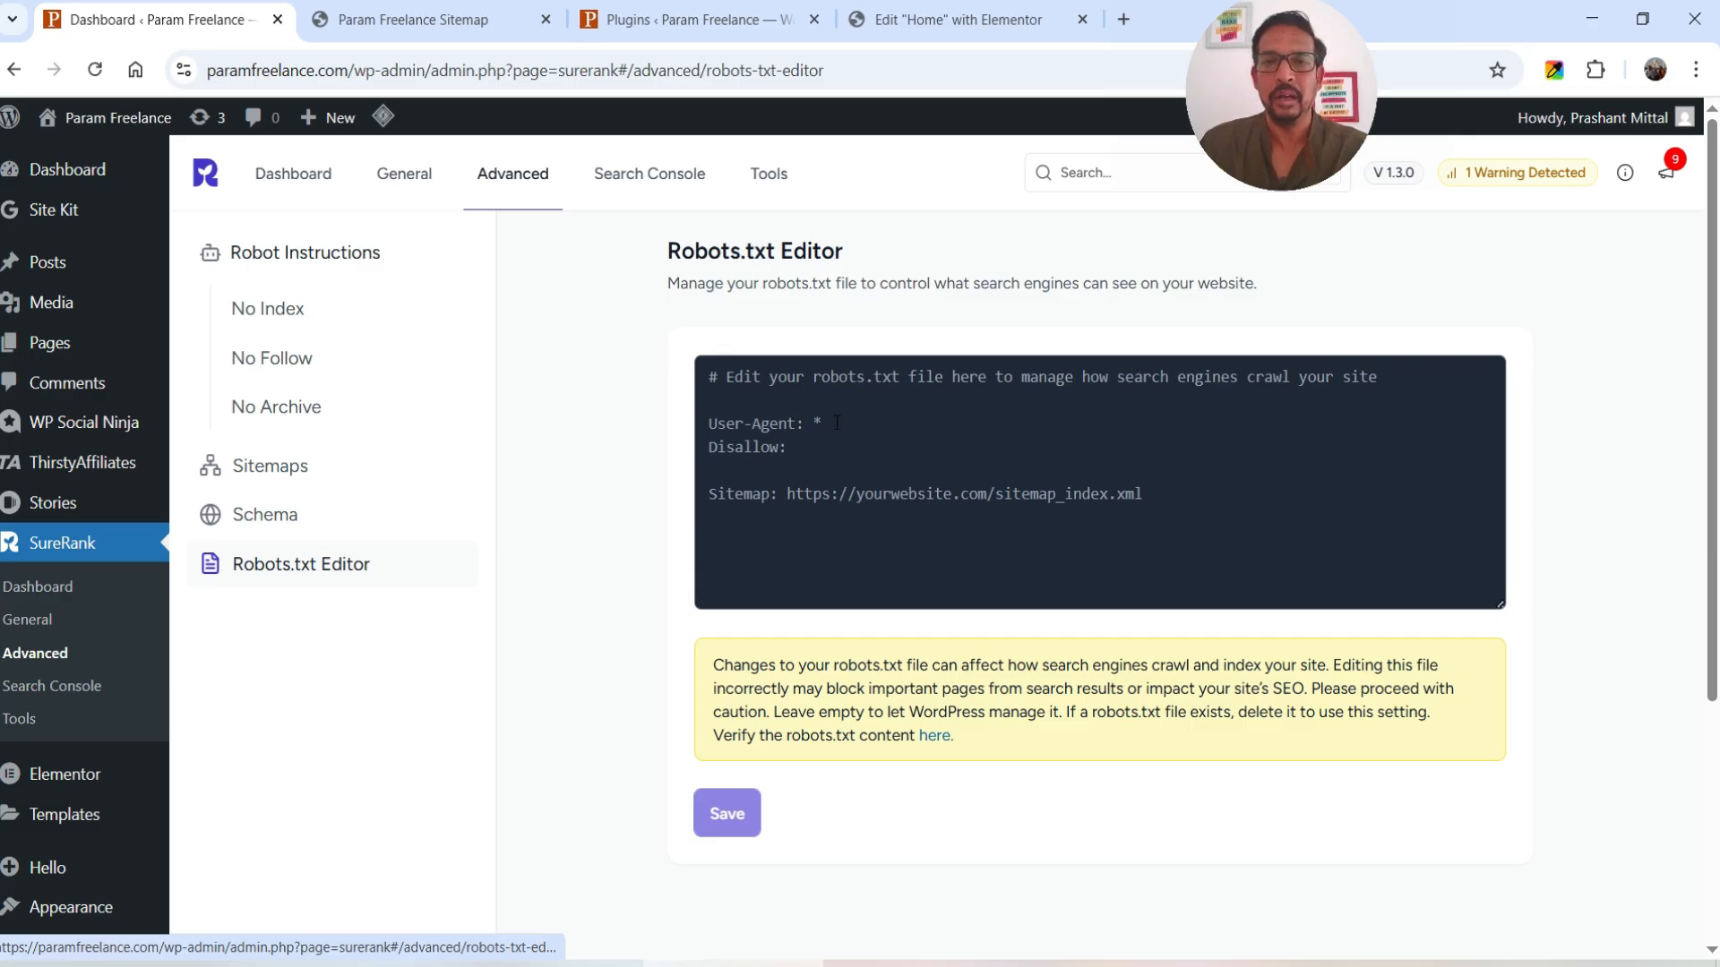
- Review the Search Console connect prompt, then view Manage Features under Tools
{"action": "left_click", "coordinate": [655, 179]}
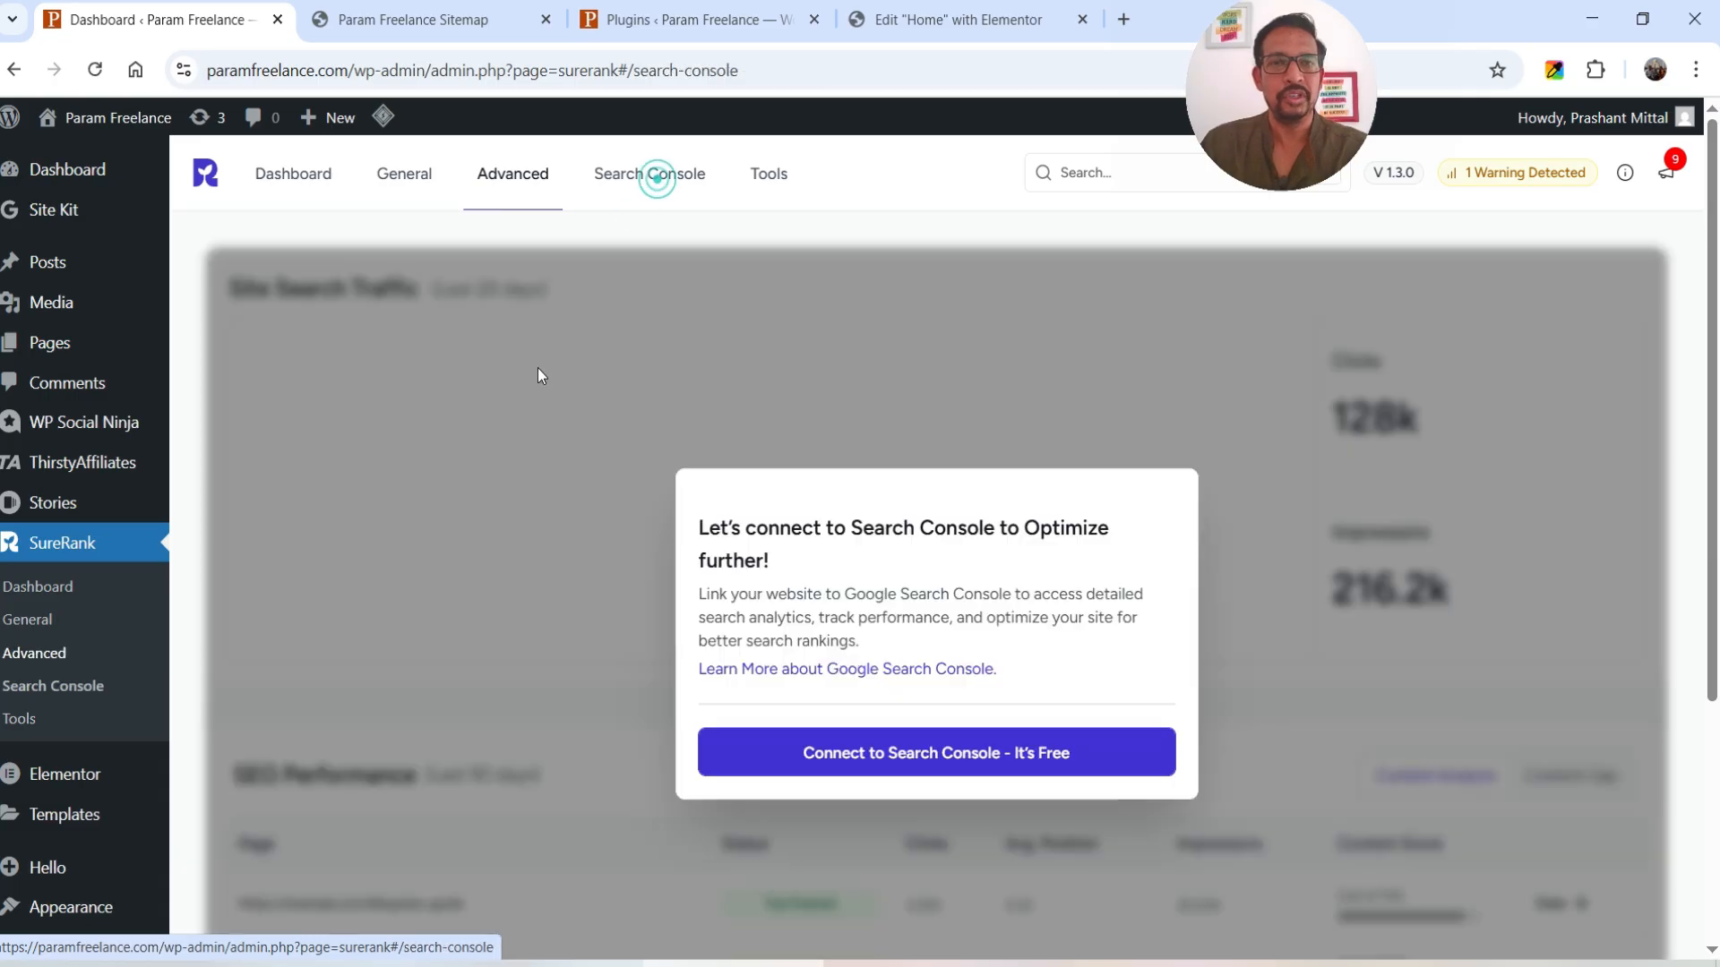
{"action": "scroll", "coordinate": [1343, 505], "scroll_direction": "down", "scroll_amount": 4}
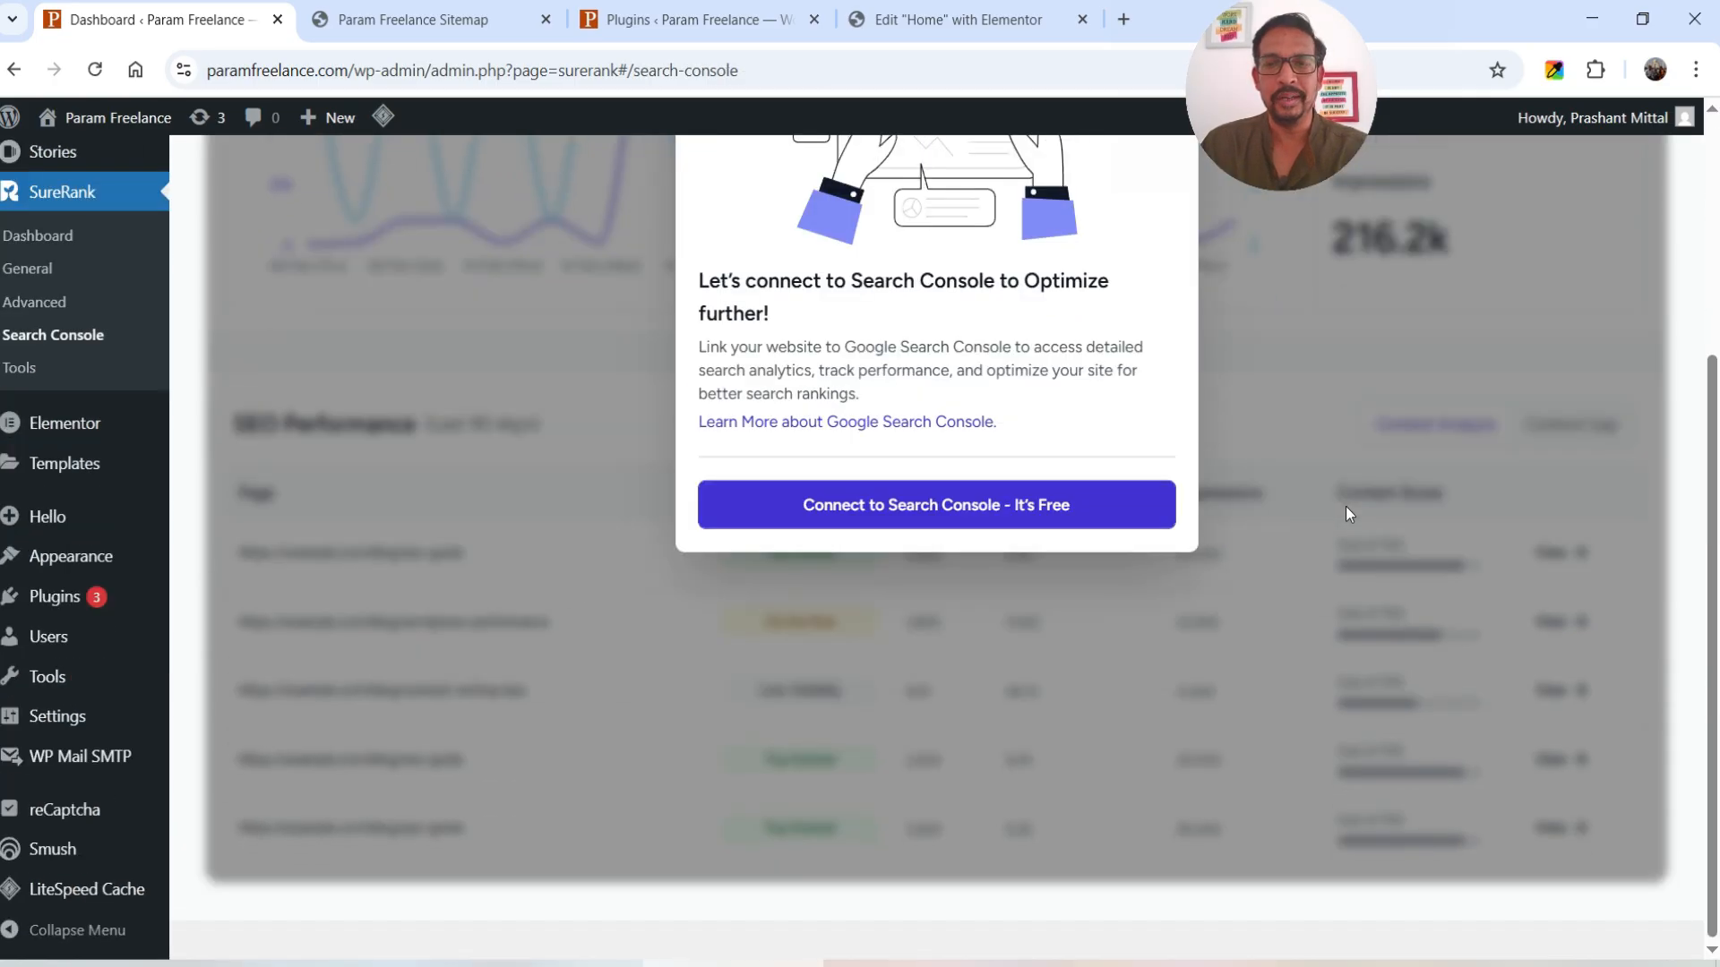
{"action": "scroll", "coordinate": [1471, 555], "scroll_direction": "up", "scroll_amount": 4}
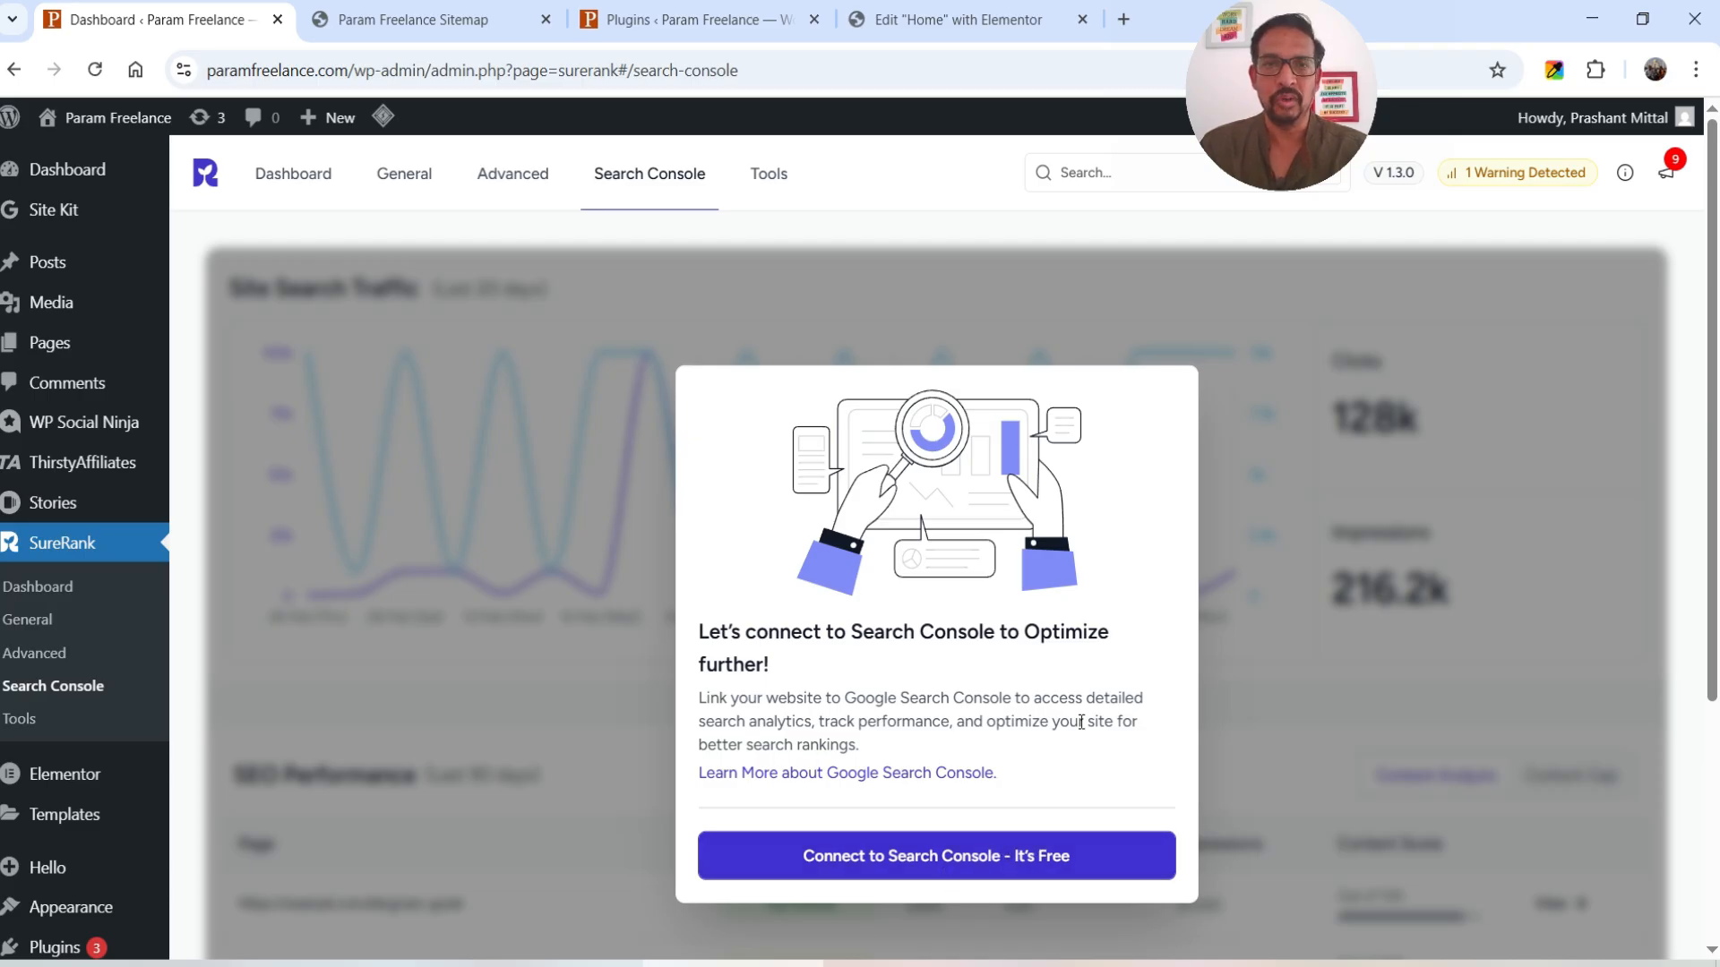
{"action": "left_click", "coordinate": [771, 177]}
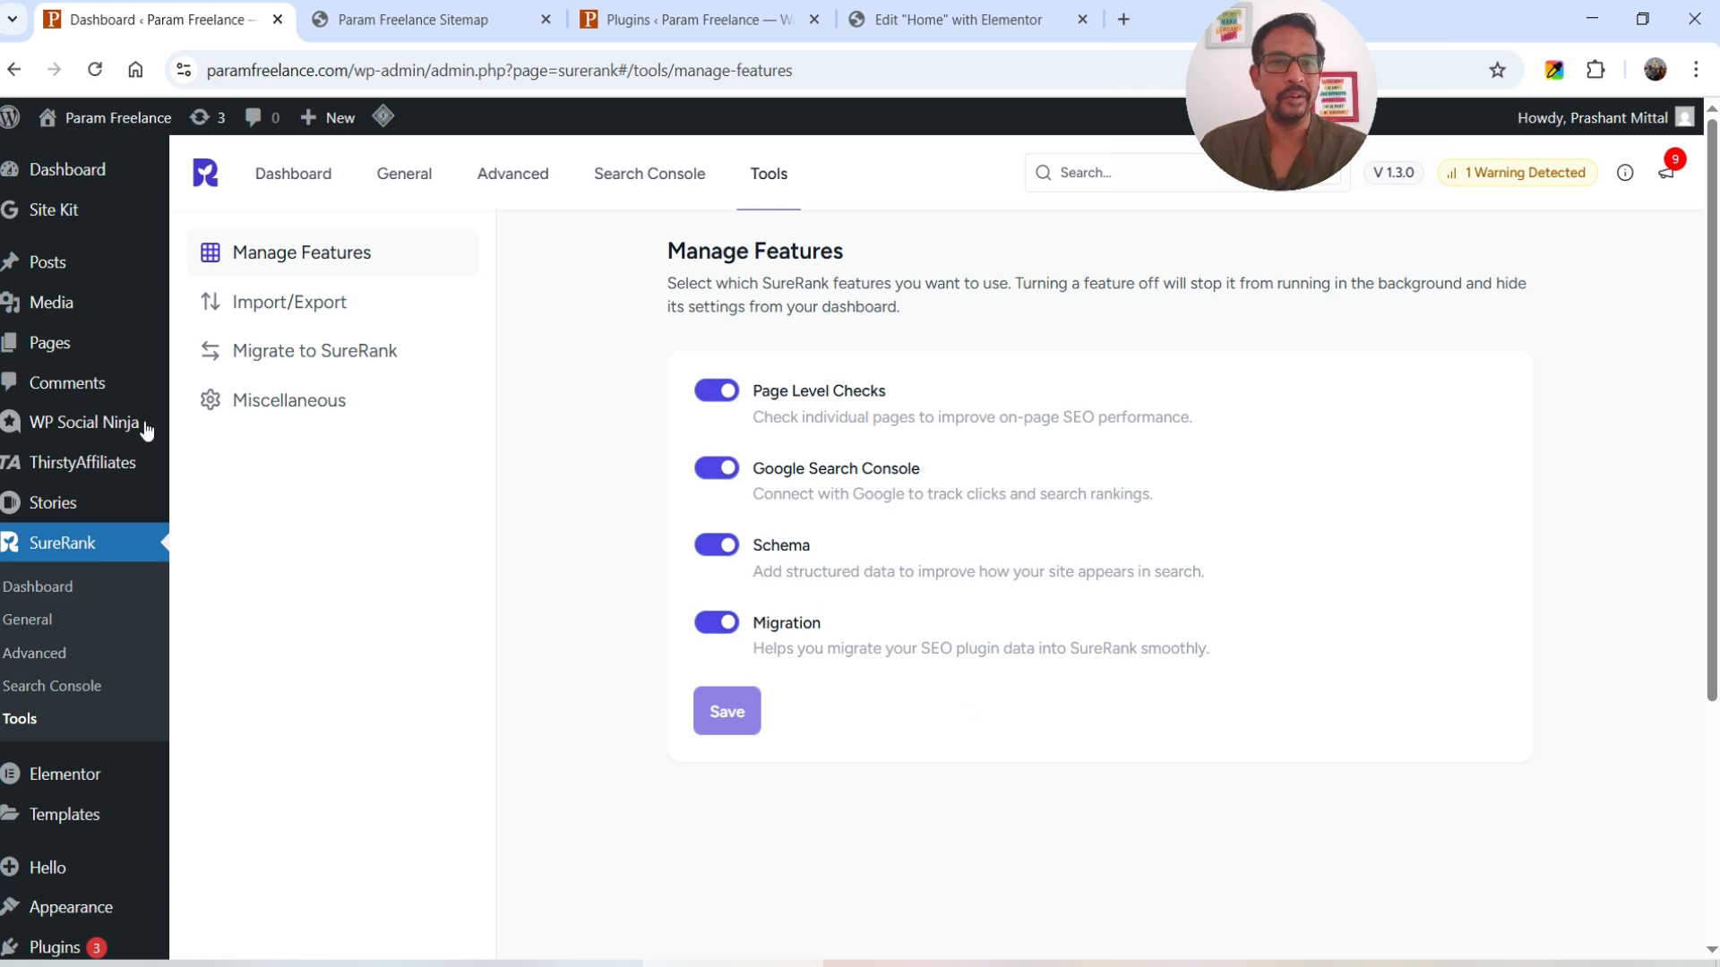
- Look through the Import/Export, Migrate to SureRank and Miscellaneous tools, then return to the Site SEO Analysis dashboard
{"action": "left_click", "coordinate": [279, 306]}
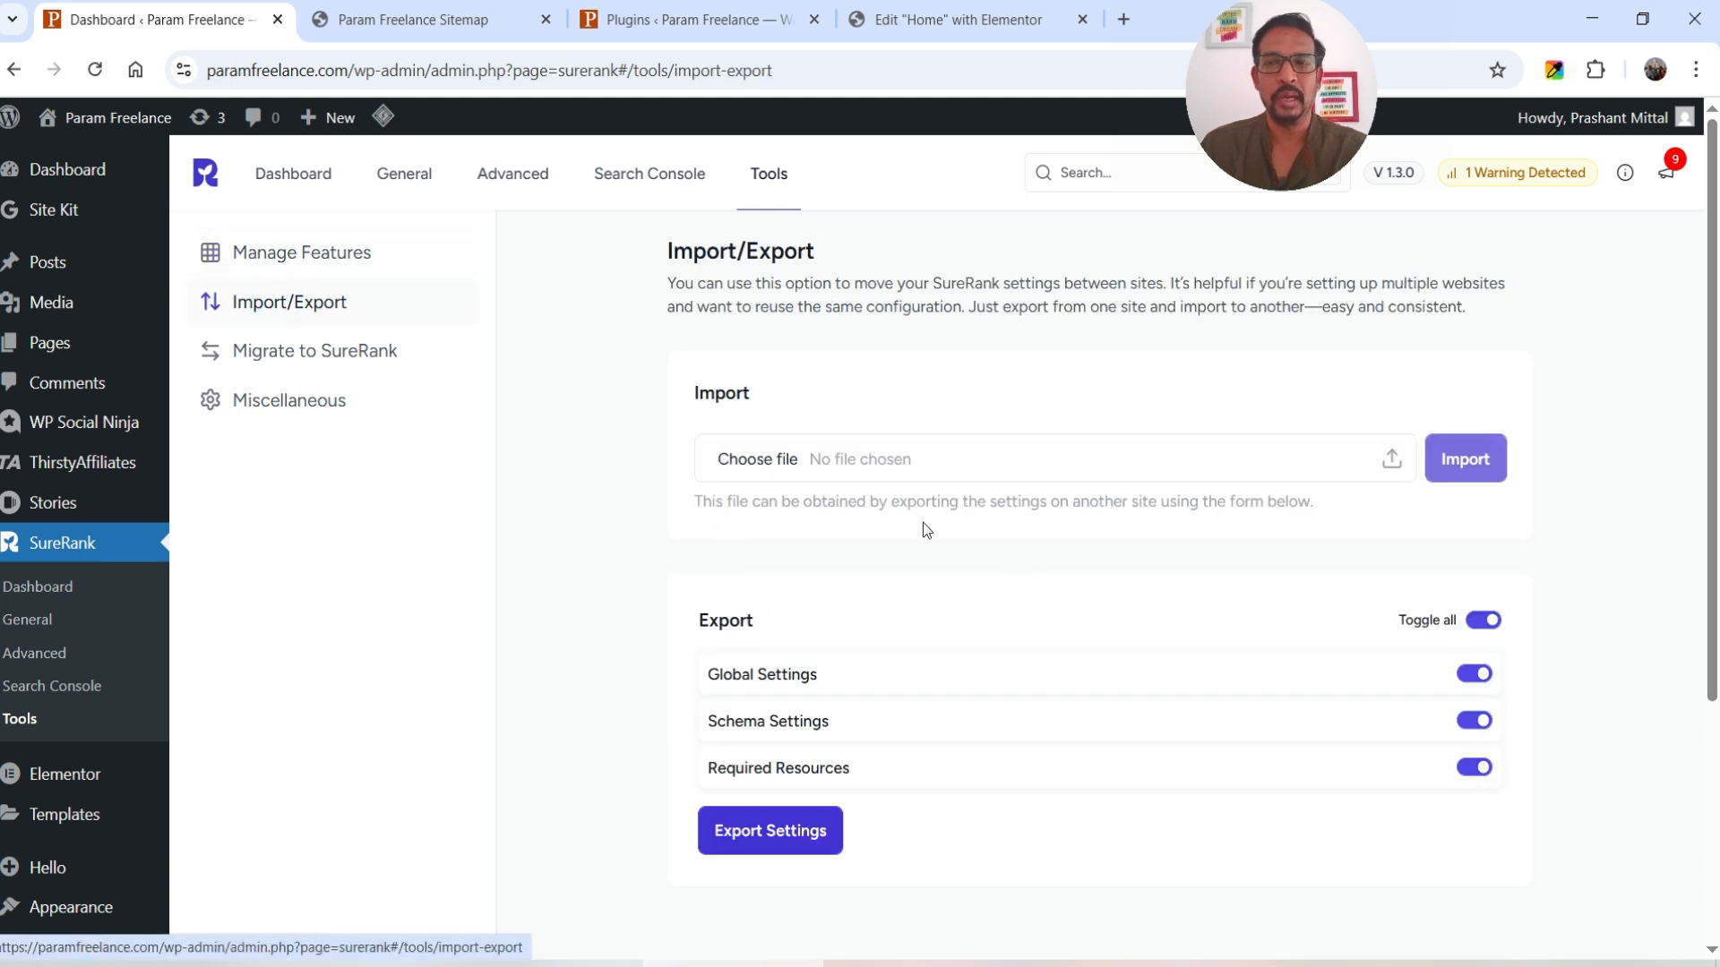
{"action": "scroll", "coordinate": [926, 527], "scroll_direction": "down", "scroll_amount": 2}
{"action": "scroll", "coordinate": [922, 510], "scroll_direction": "up", "scroll_amount": 2}
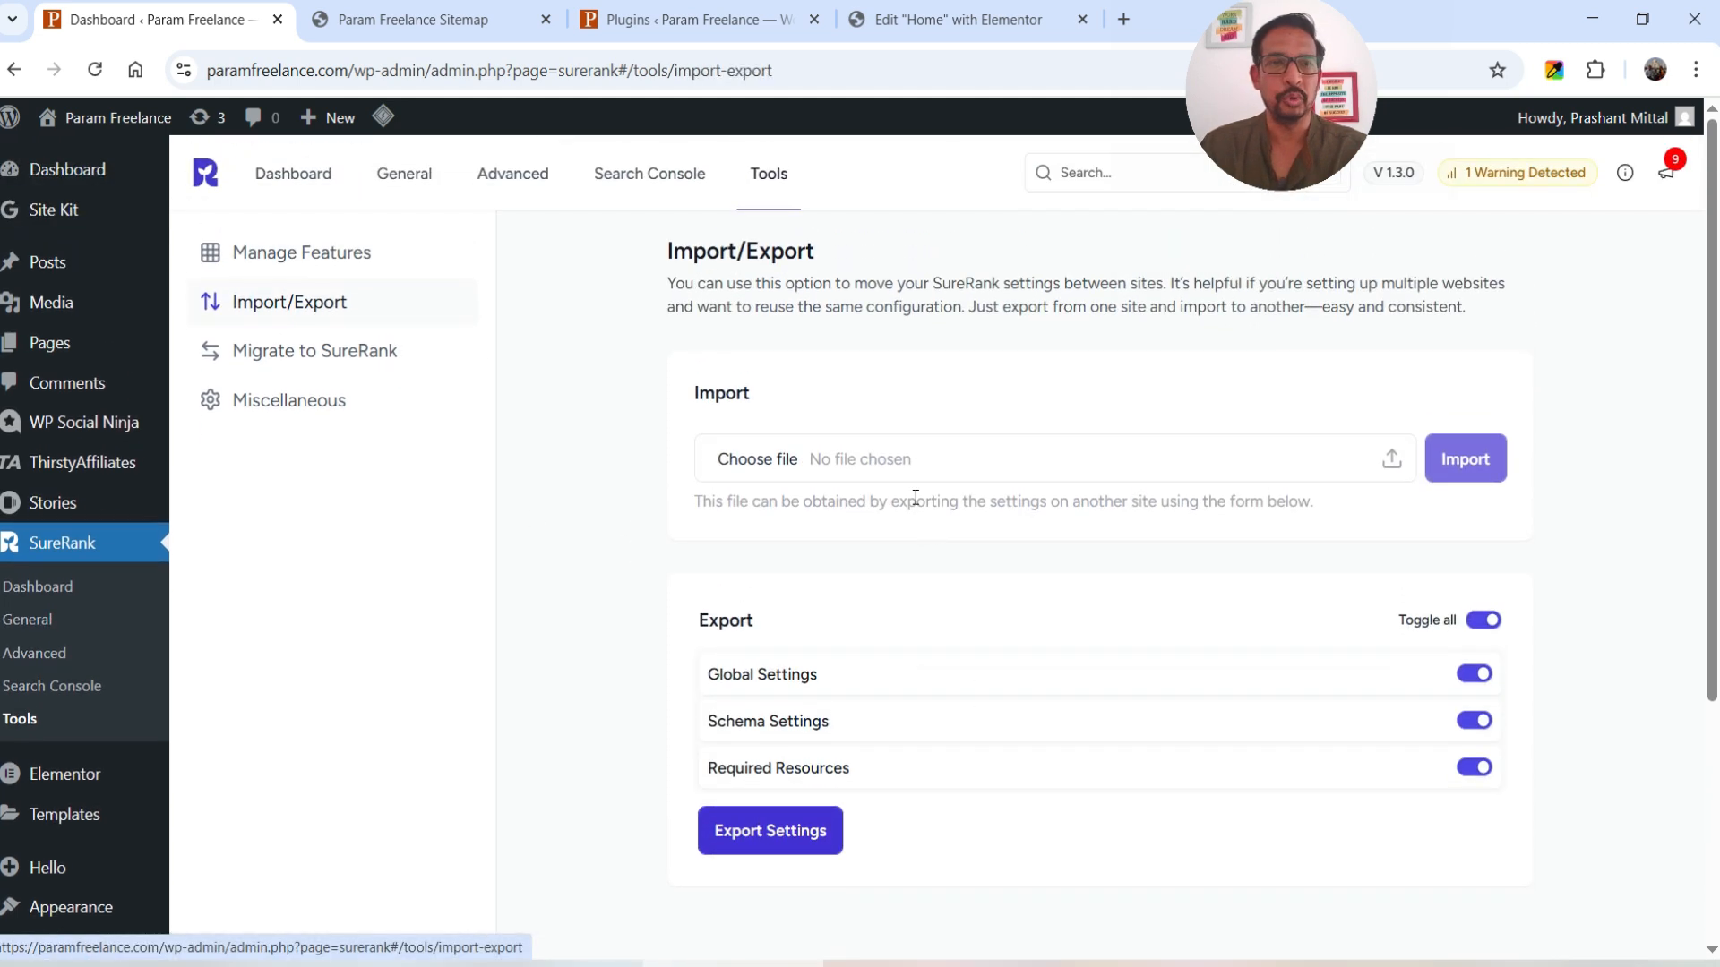
{"action": "left_click", "coordinate": [365, 373]}
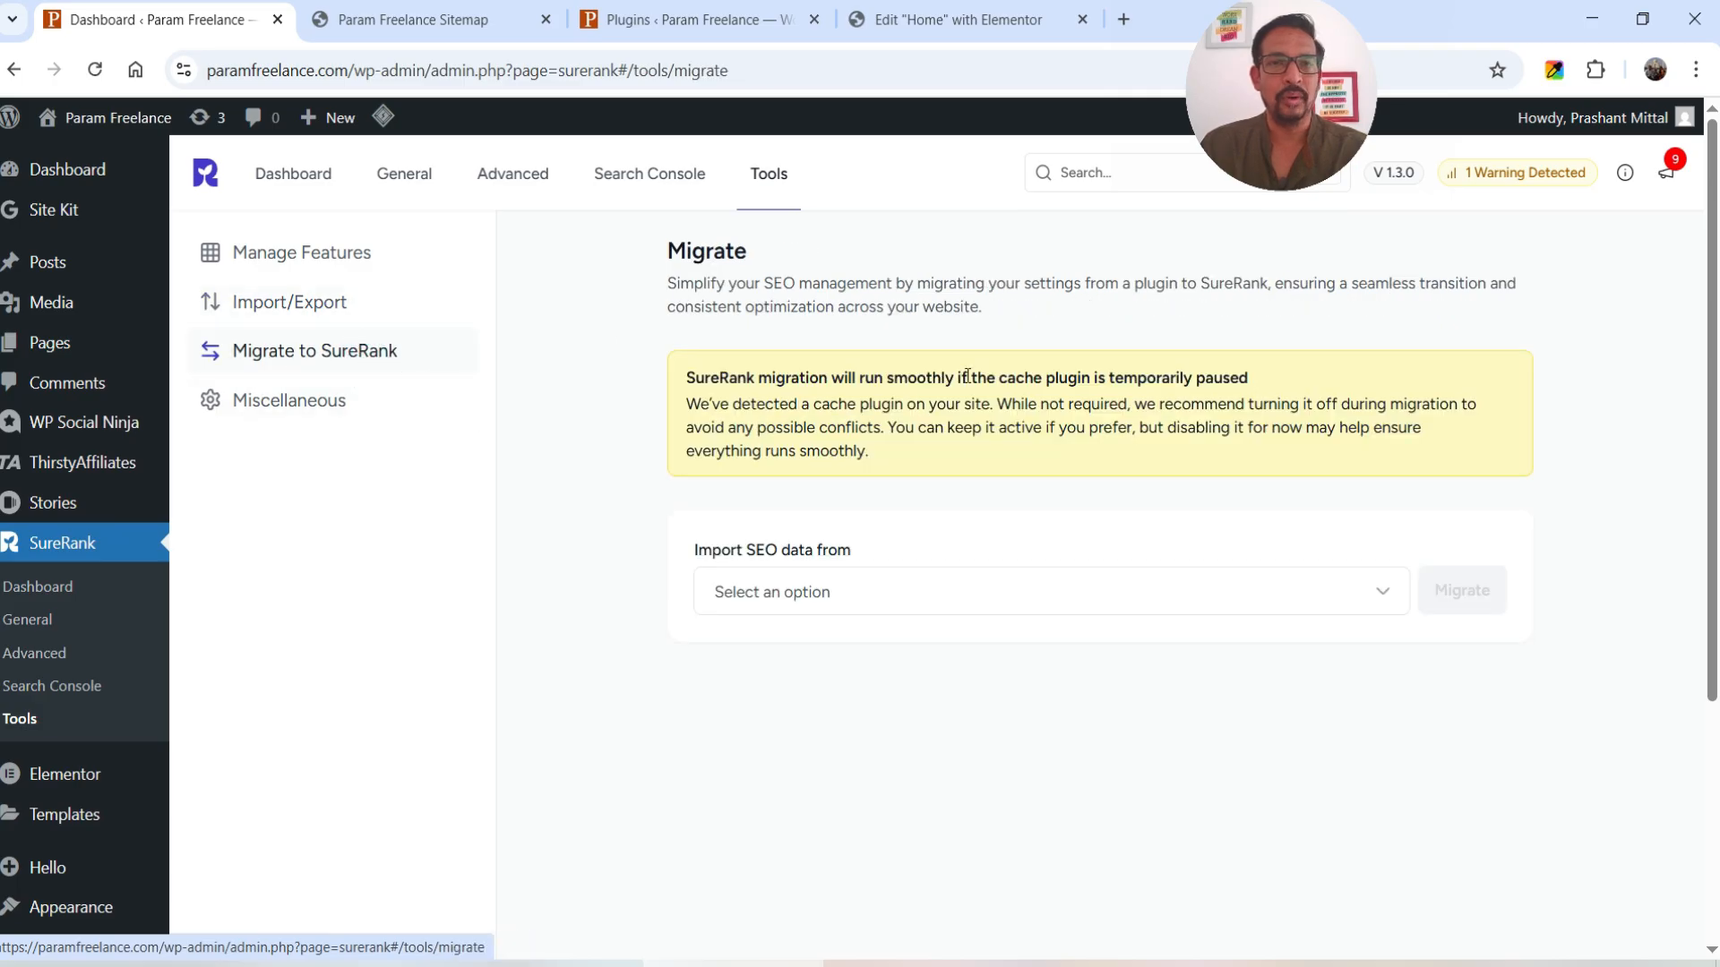
{"action": "left_click", "coordinate": [322, 427]}
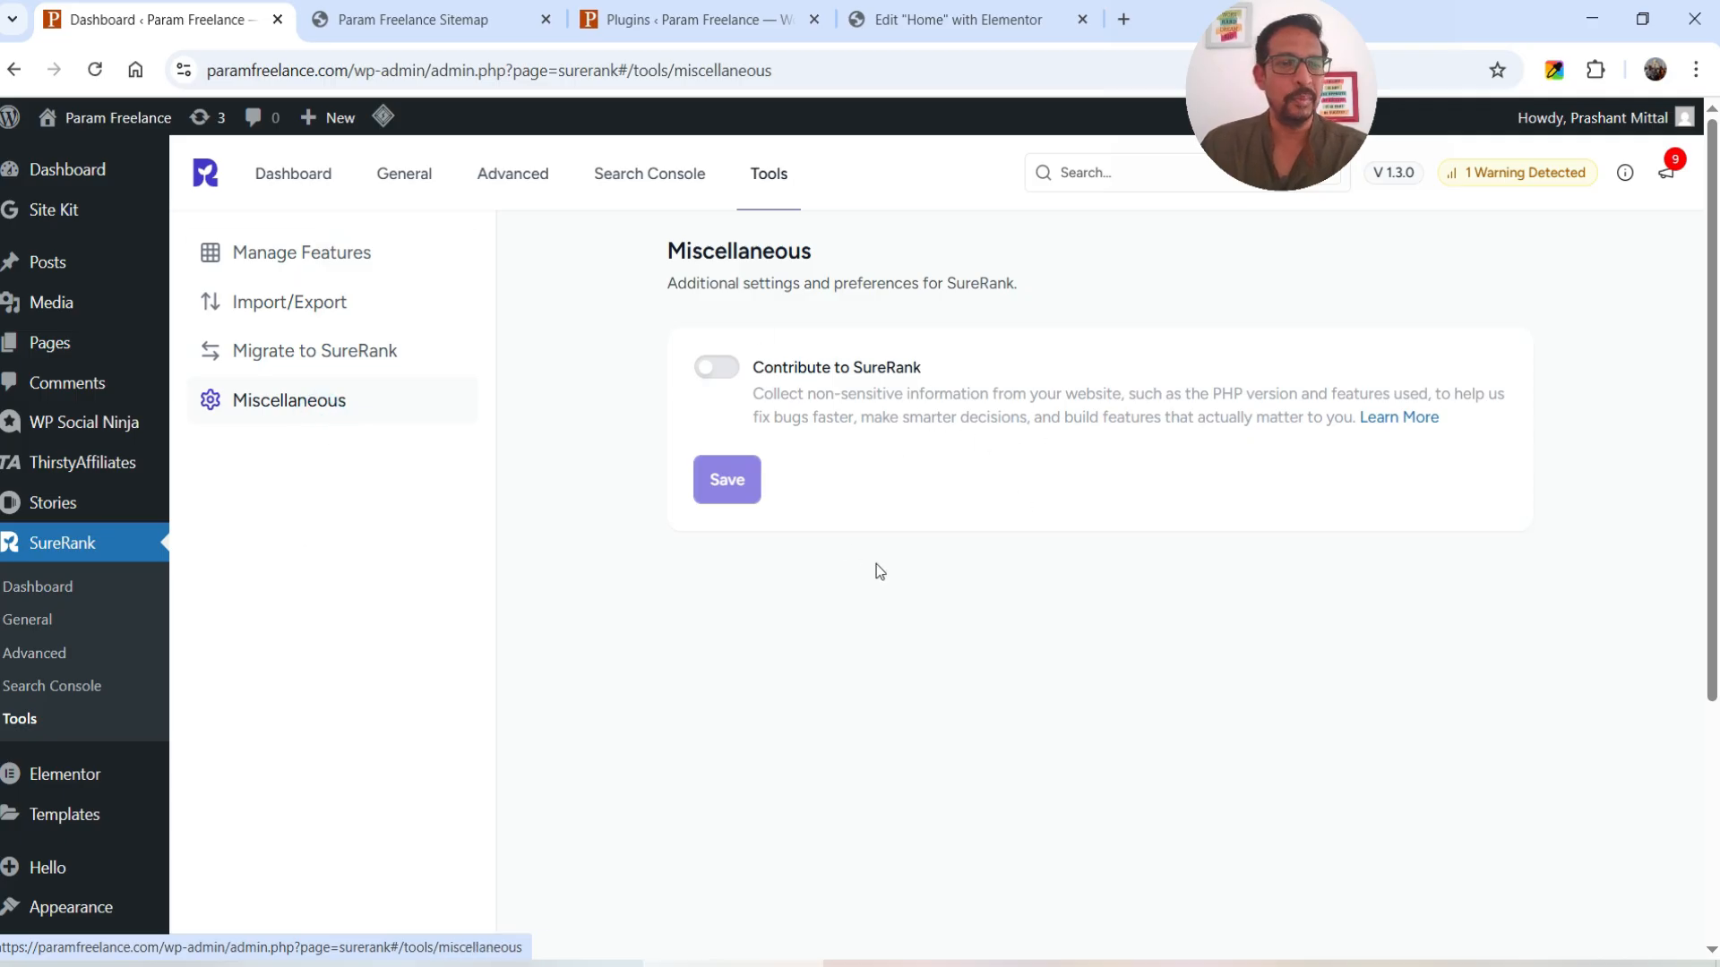
{"action": "left_click", "coordinate": [301, 176]}
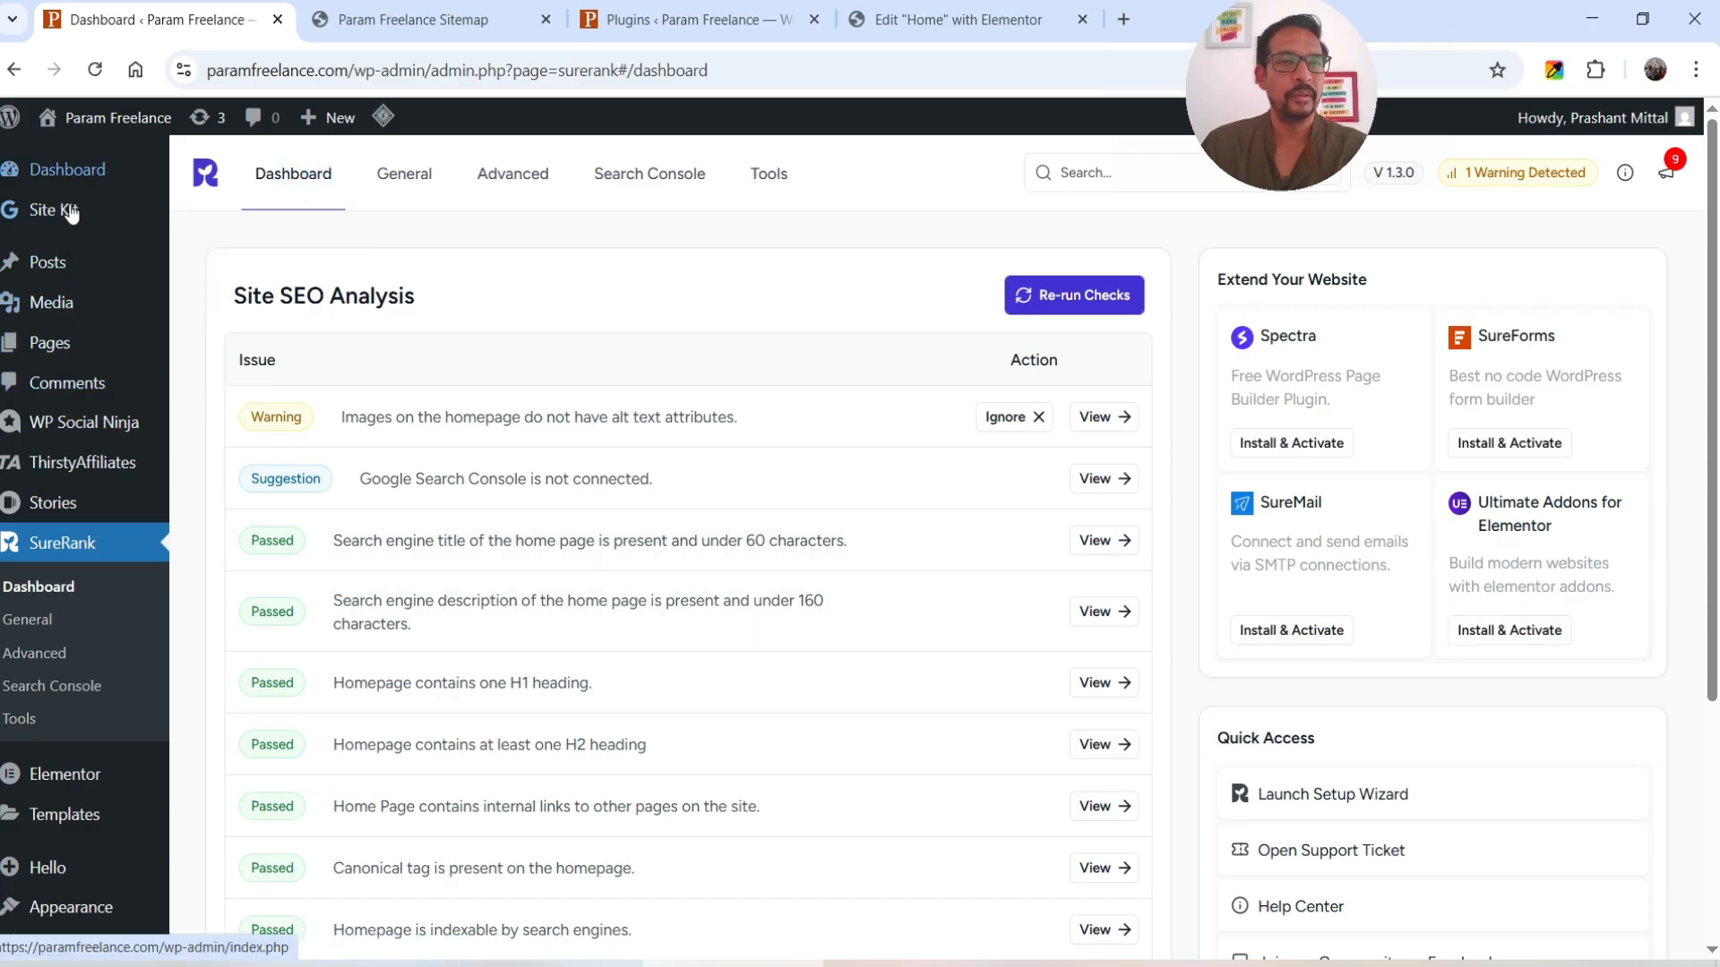
- From the Posts list, view the Product Bundles post's SEO checks, flagging a URL over 90 characters
{"action": "left_click", "coordinate": [50, 261]}
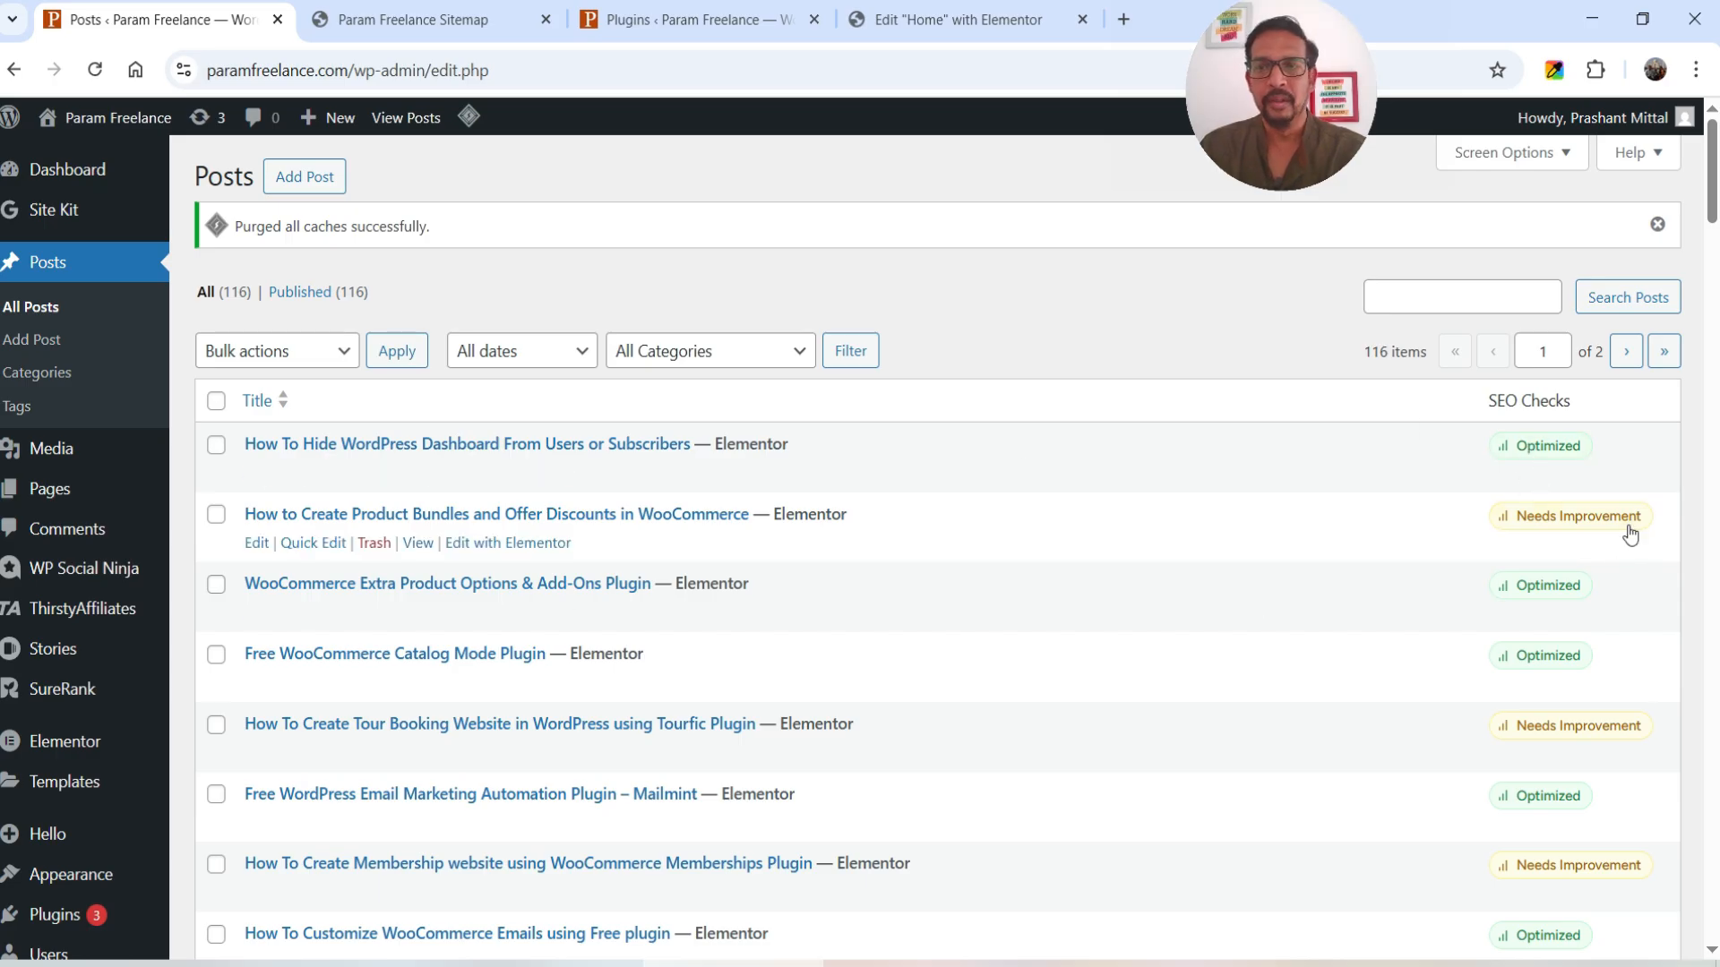
{"action": "left_click", "coordinate": [1582, 525]}
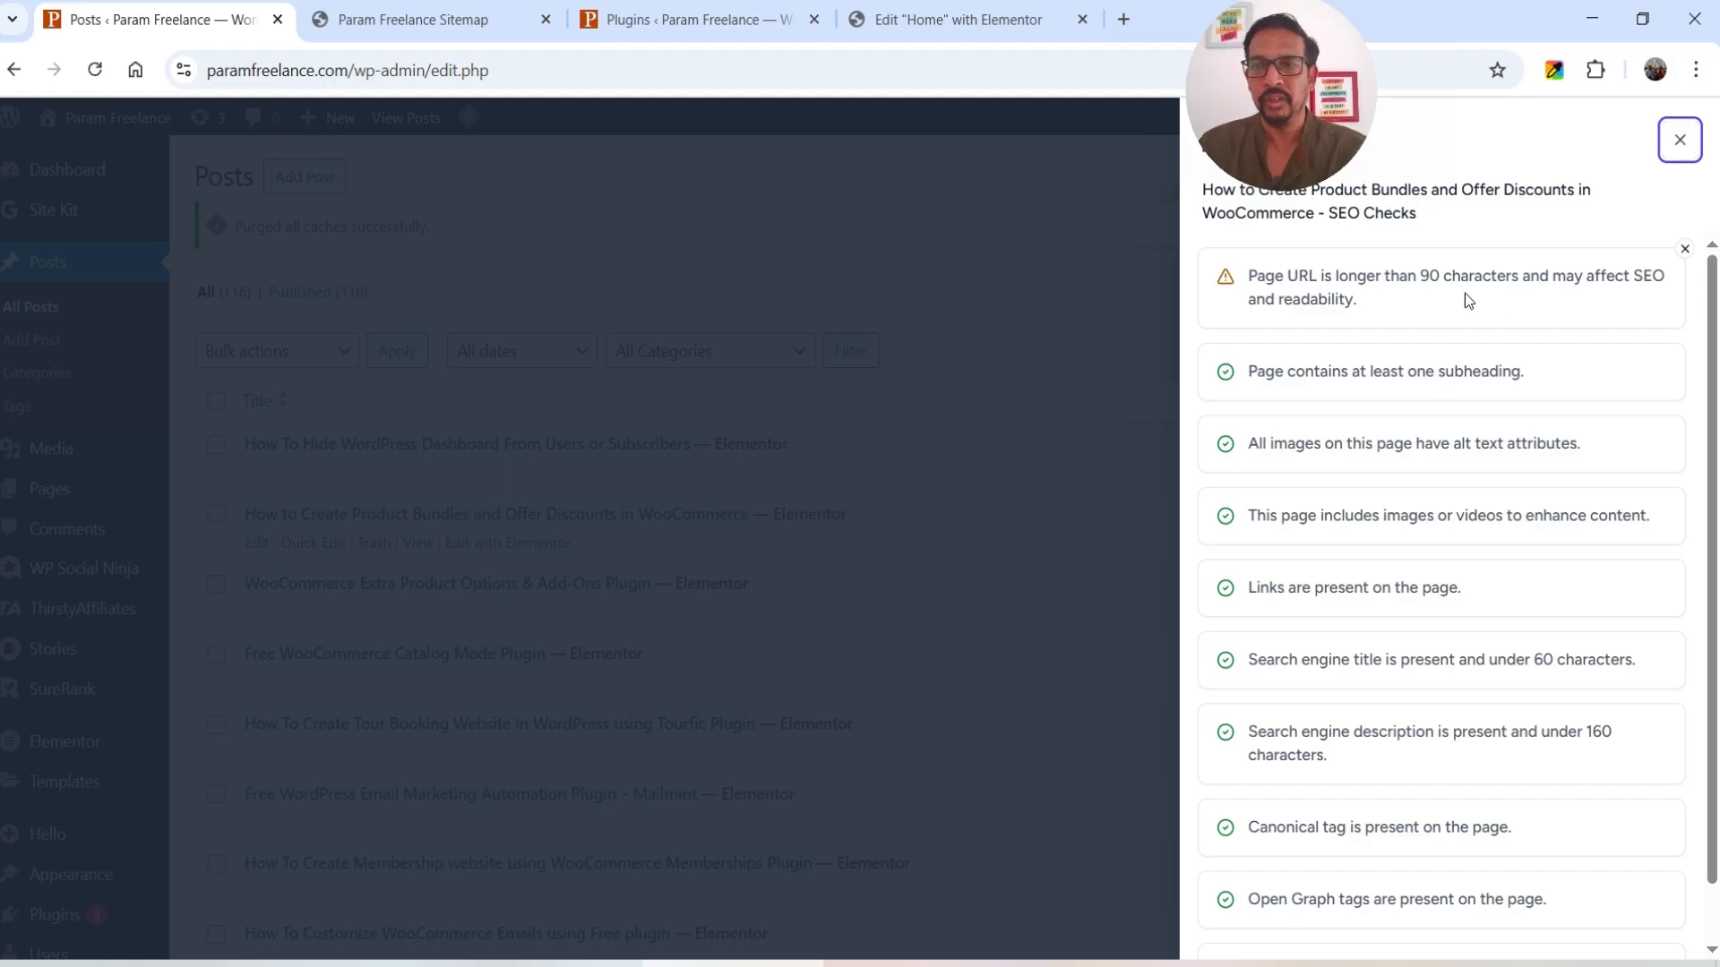
- Review the SEO checks for the Tourfic tour booking post
{"action": "left_click", "coordinate": [1680, 139]}
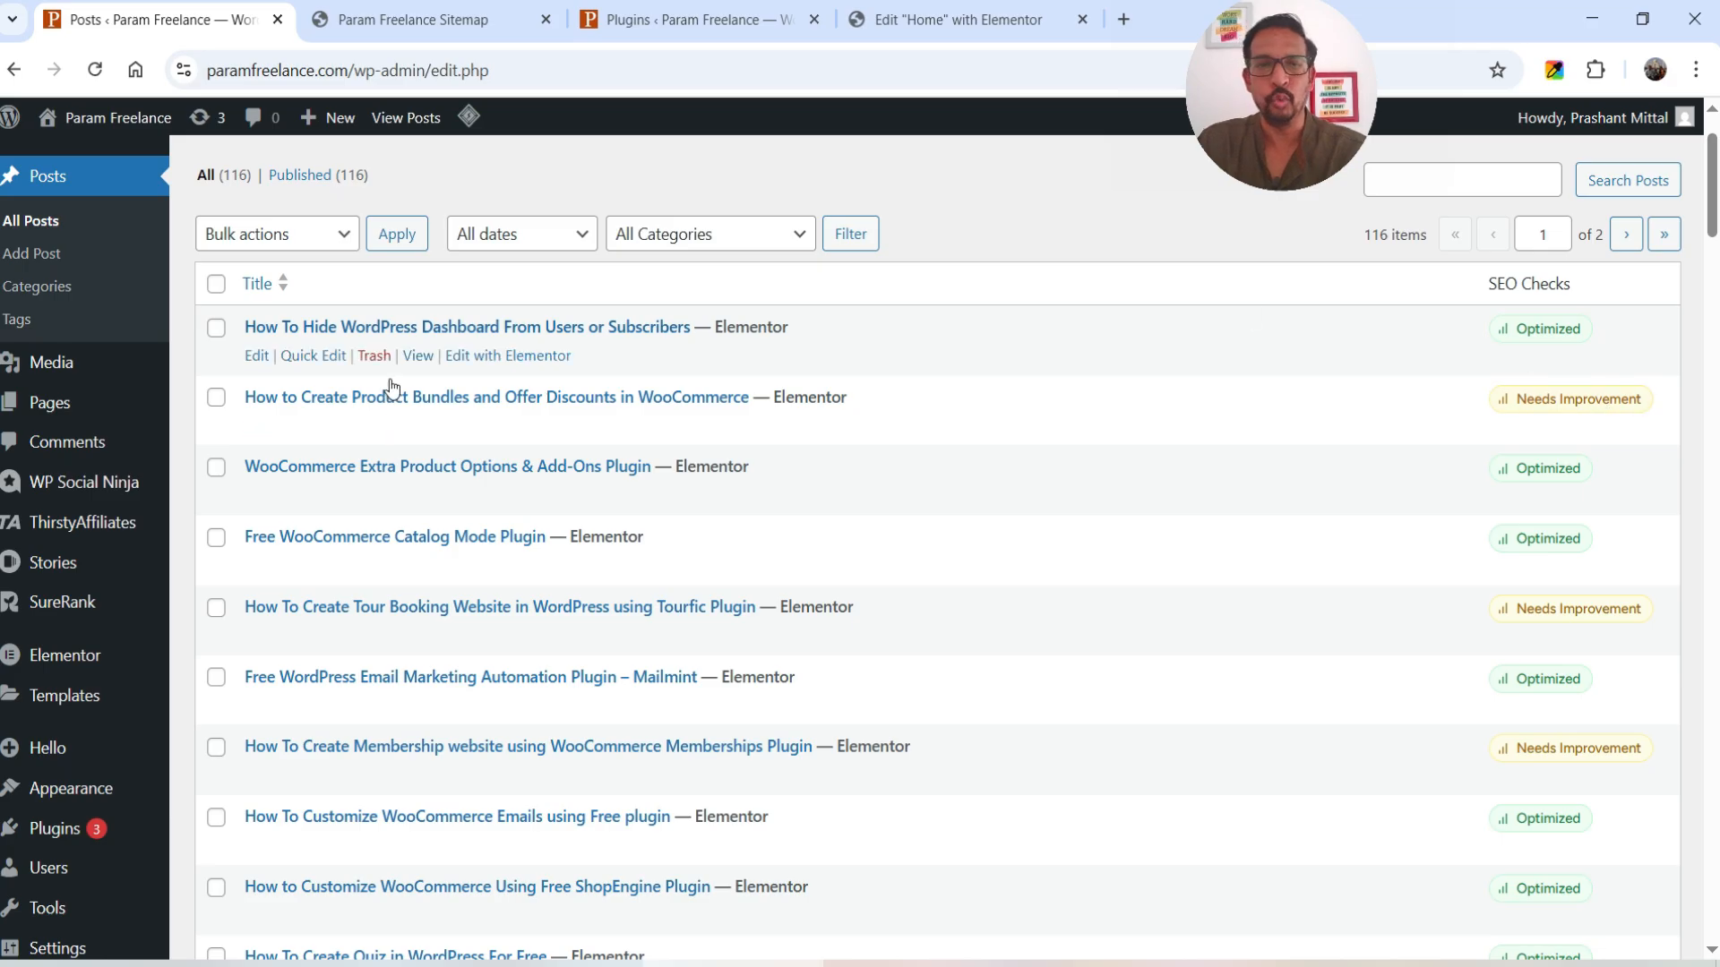
{"action": "scroll", "coordinate": [1402, 484], "scroll_direction": "down", "scroll_amount": 1}
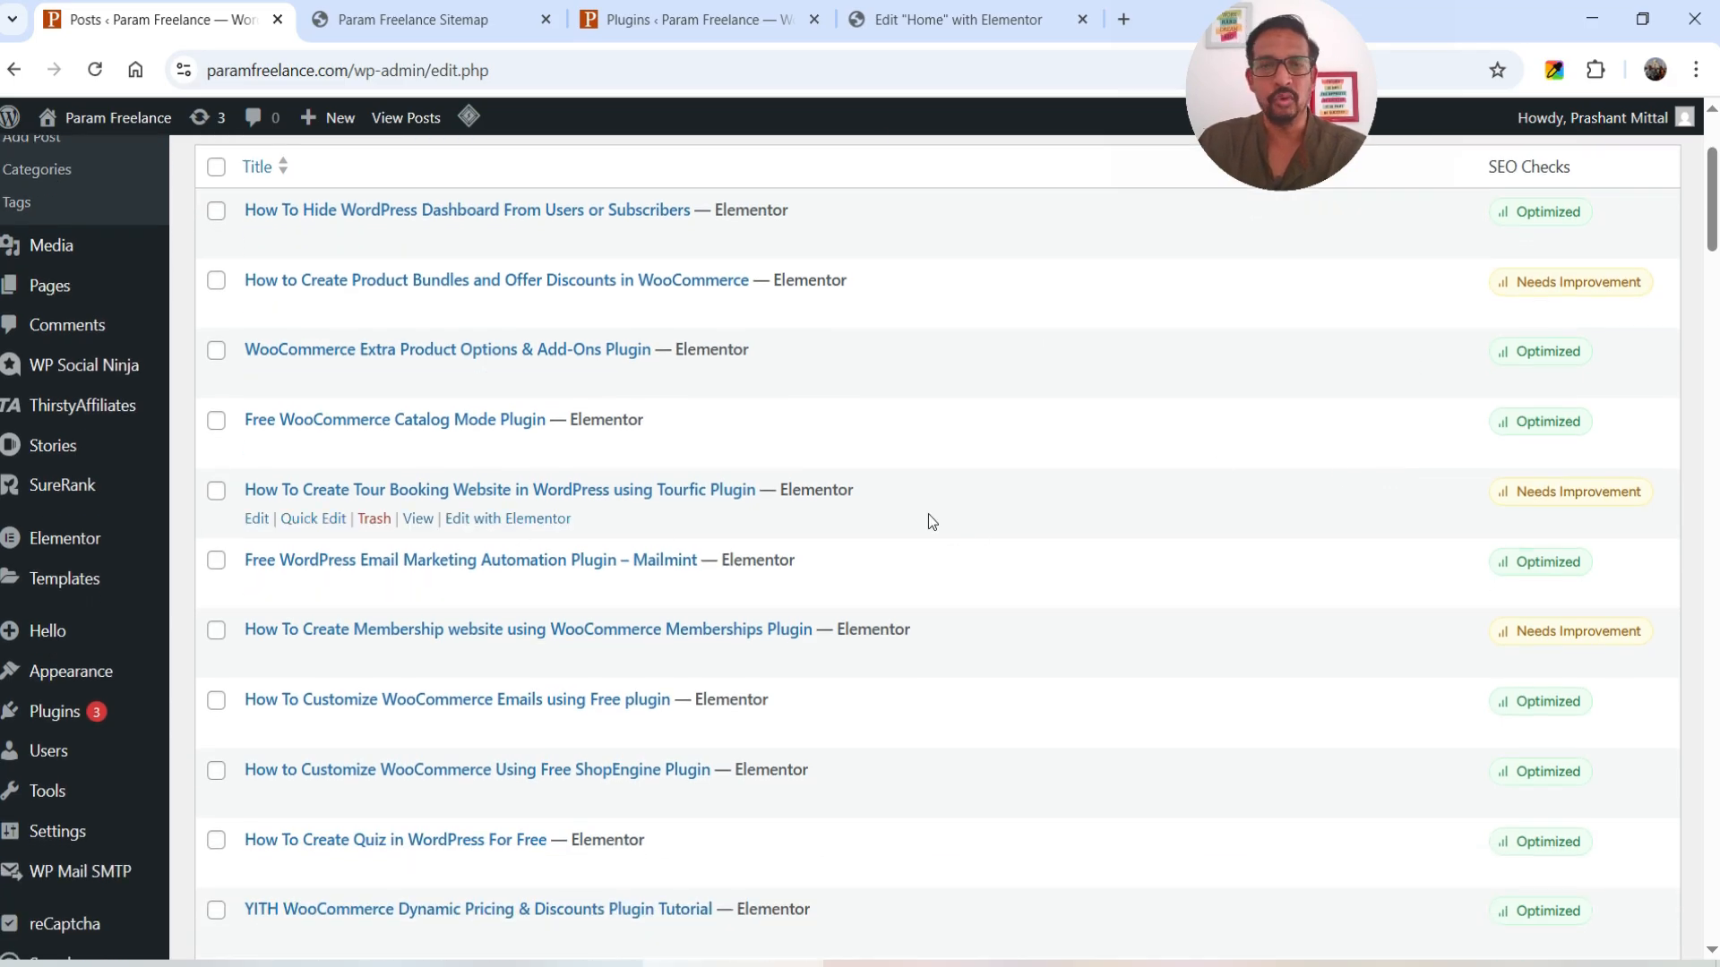
{"action": "left_click", "coordinate": [1593, 496]}
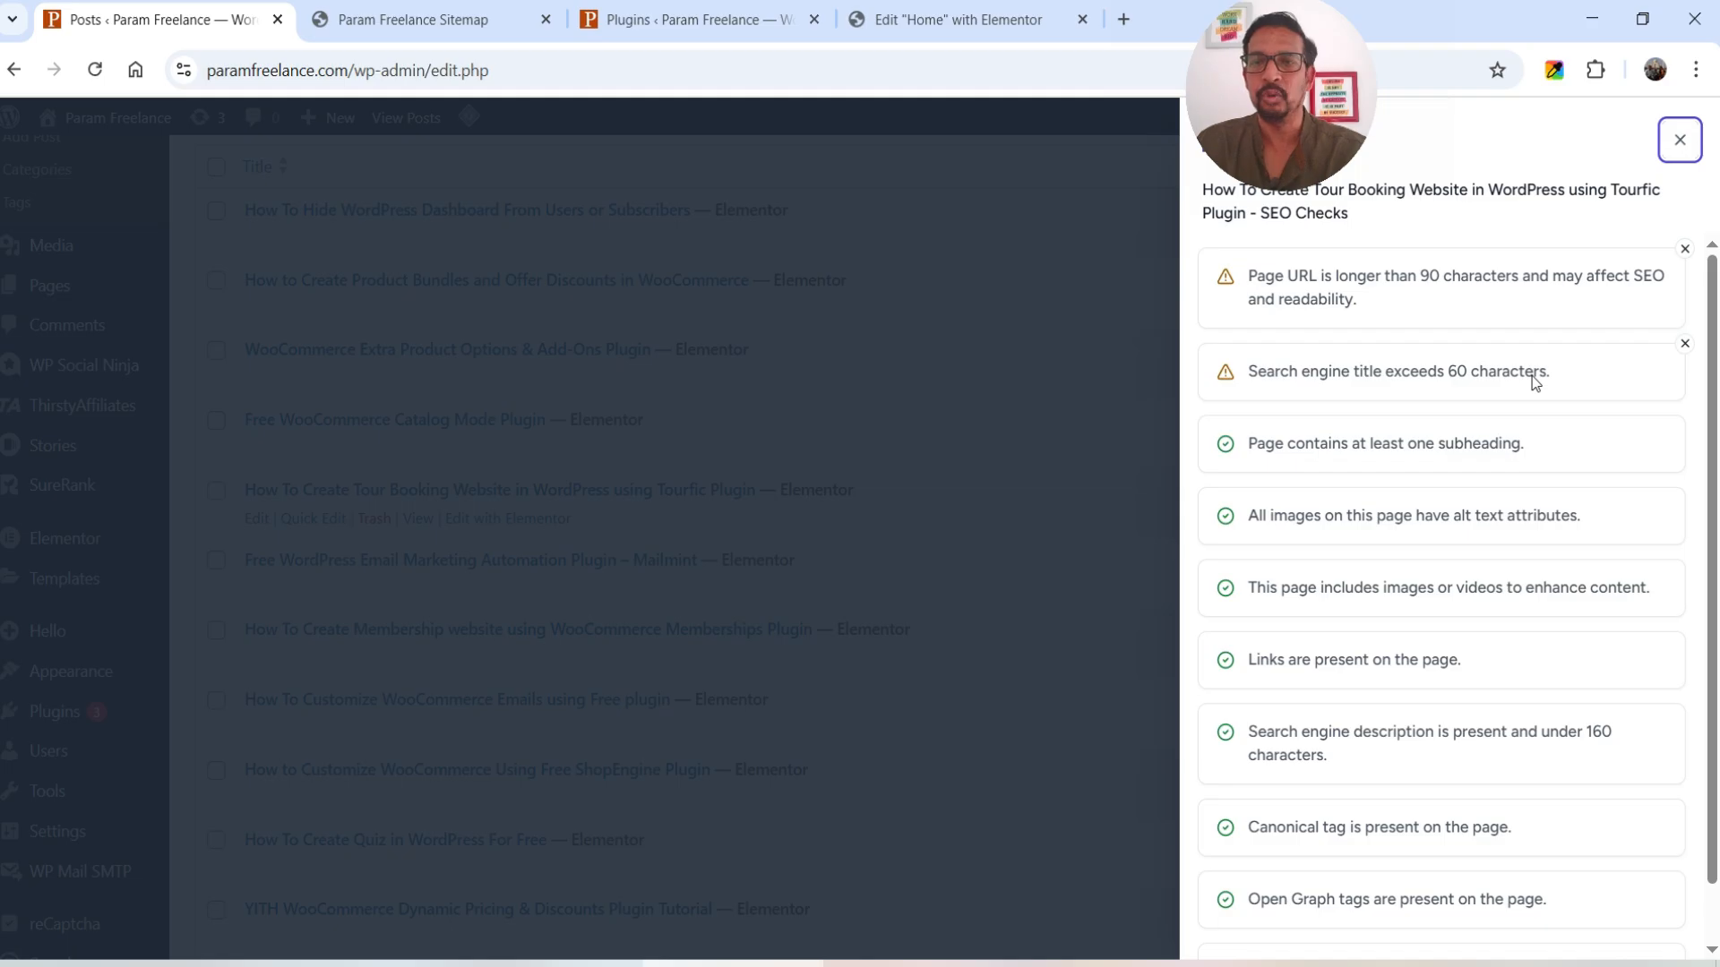
{"action": "left_click", "coordinate": [1679, 140]}
- Review the Membership, Elementor ACF and ShopEngine posts' SEO checks; ShopEngine passes all and is rated Optimized
{"action": "scroll", "coordinate": [1359, 447], "scroll_direction": "down", "scroll_amount": 4}
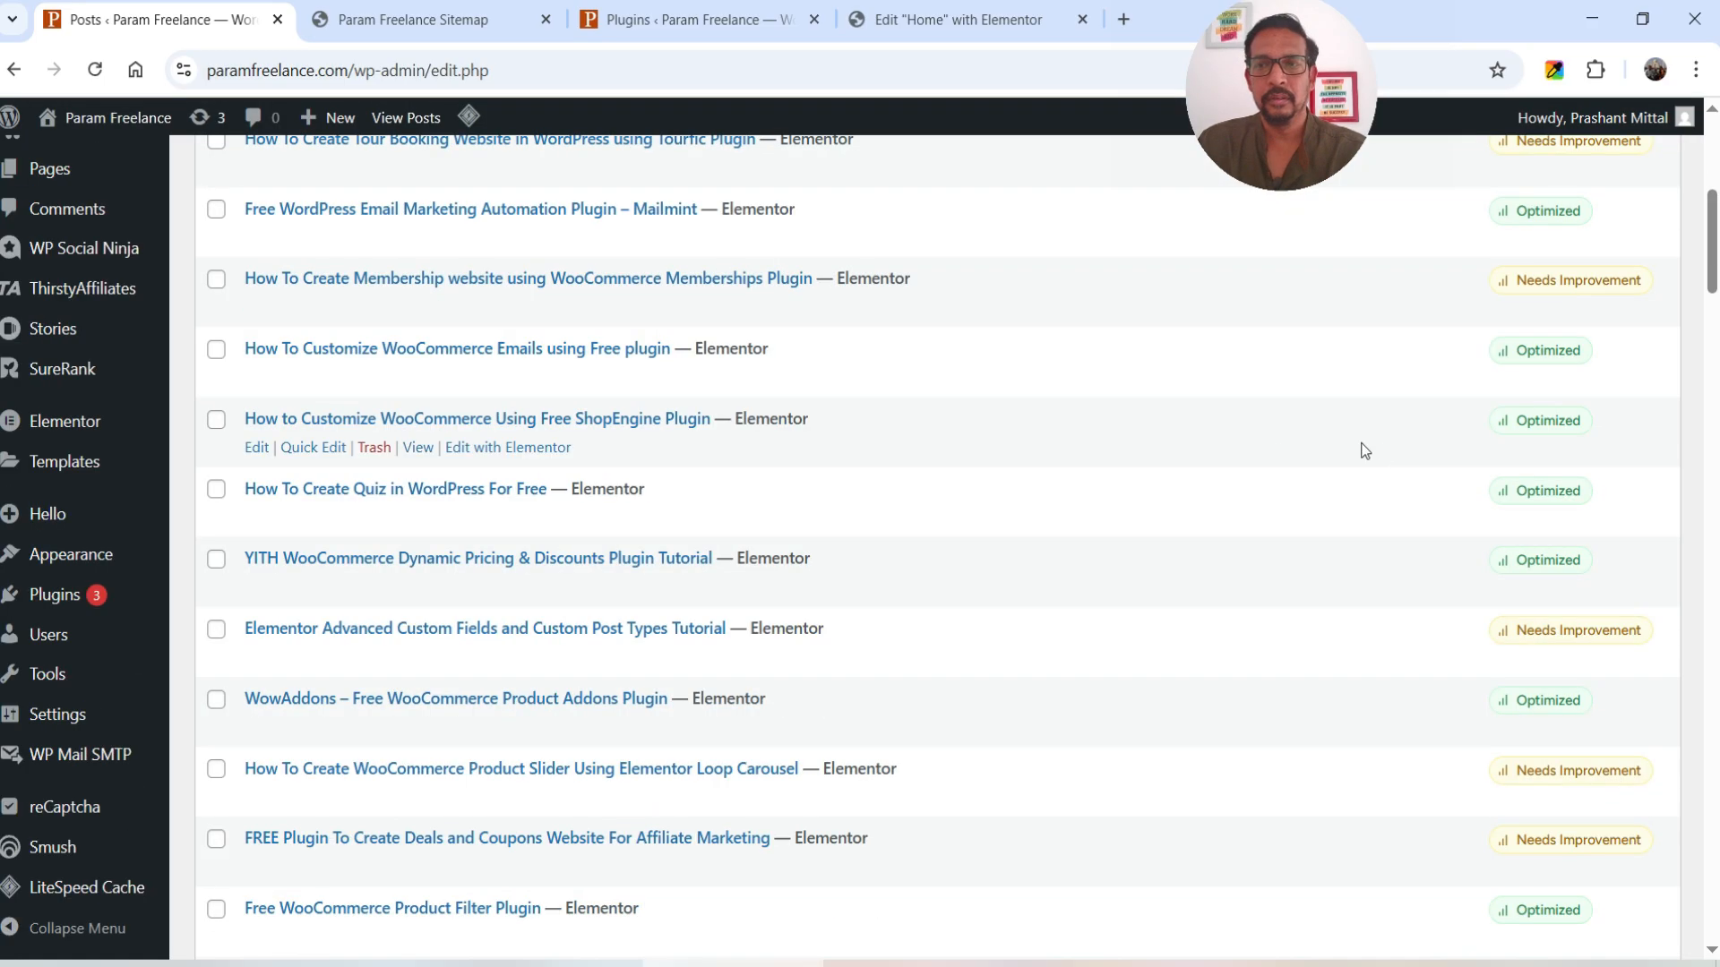
{"action": "left_click", "coordinate": [1552, 281]}
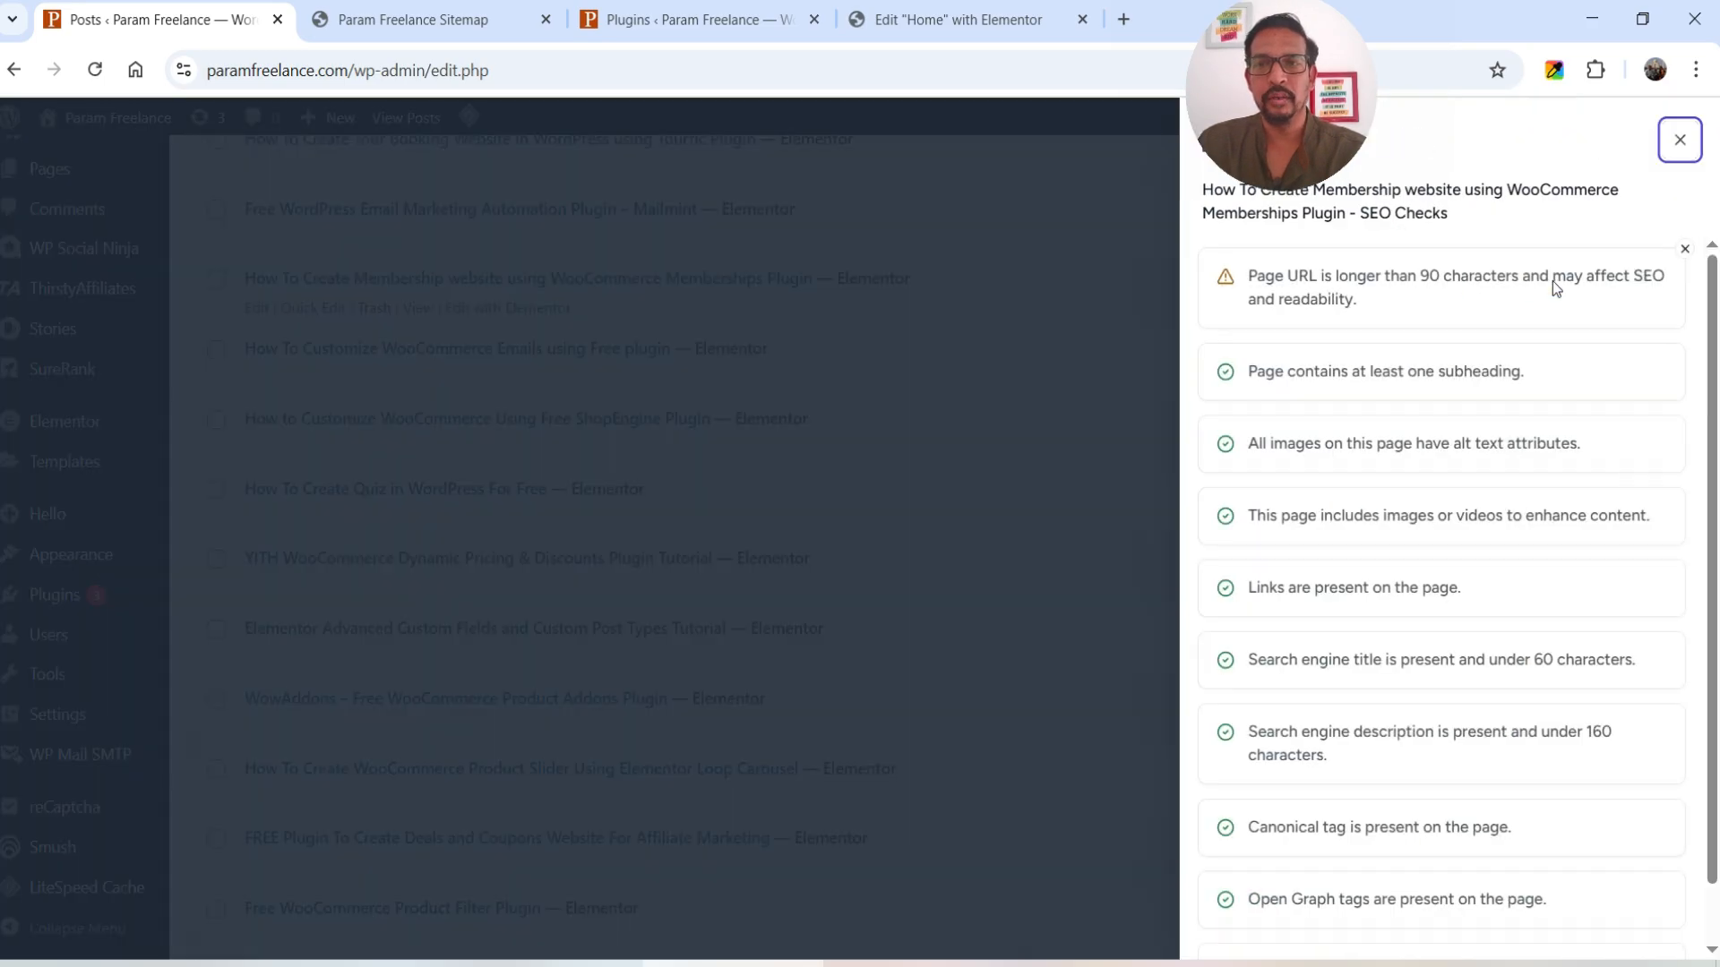
{"action": "left_click", "coordinate": [1679, 140]}
{"action": "left_click", "coordinate": [1594, 638]}
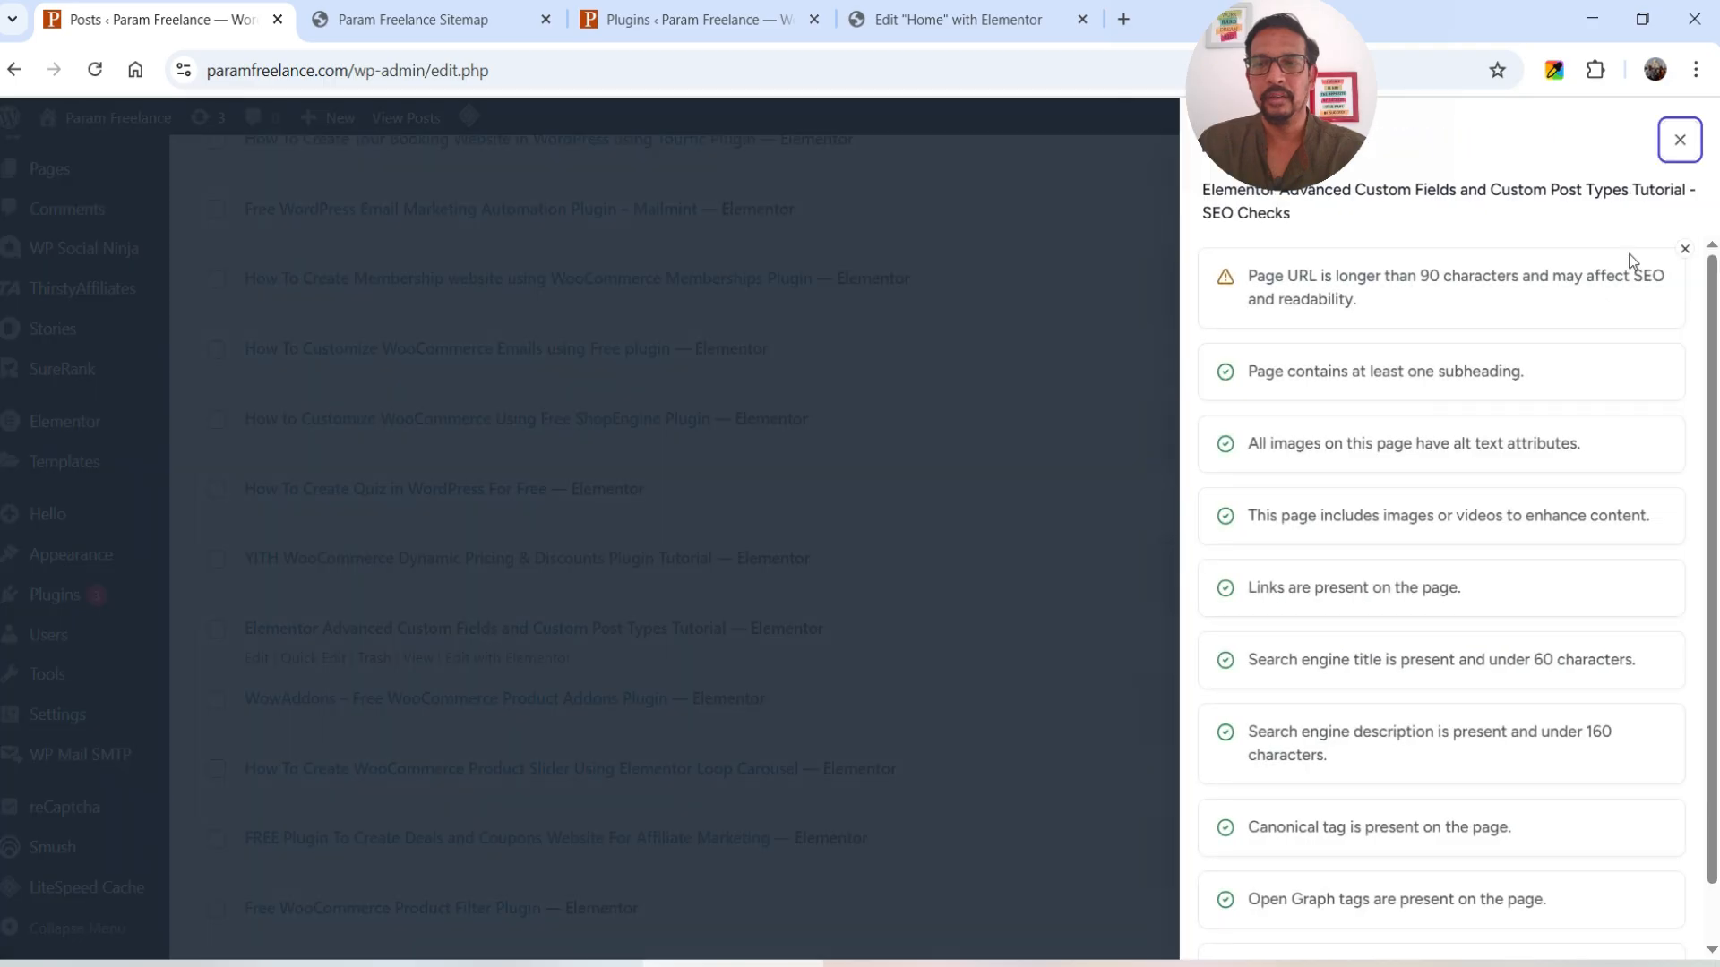
{"action": "left_click", "coordinate": [1680, 140]}
{"action": "left_click", "coordinate": [1548, 423]}
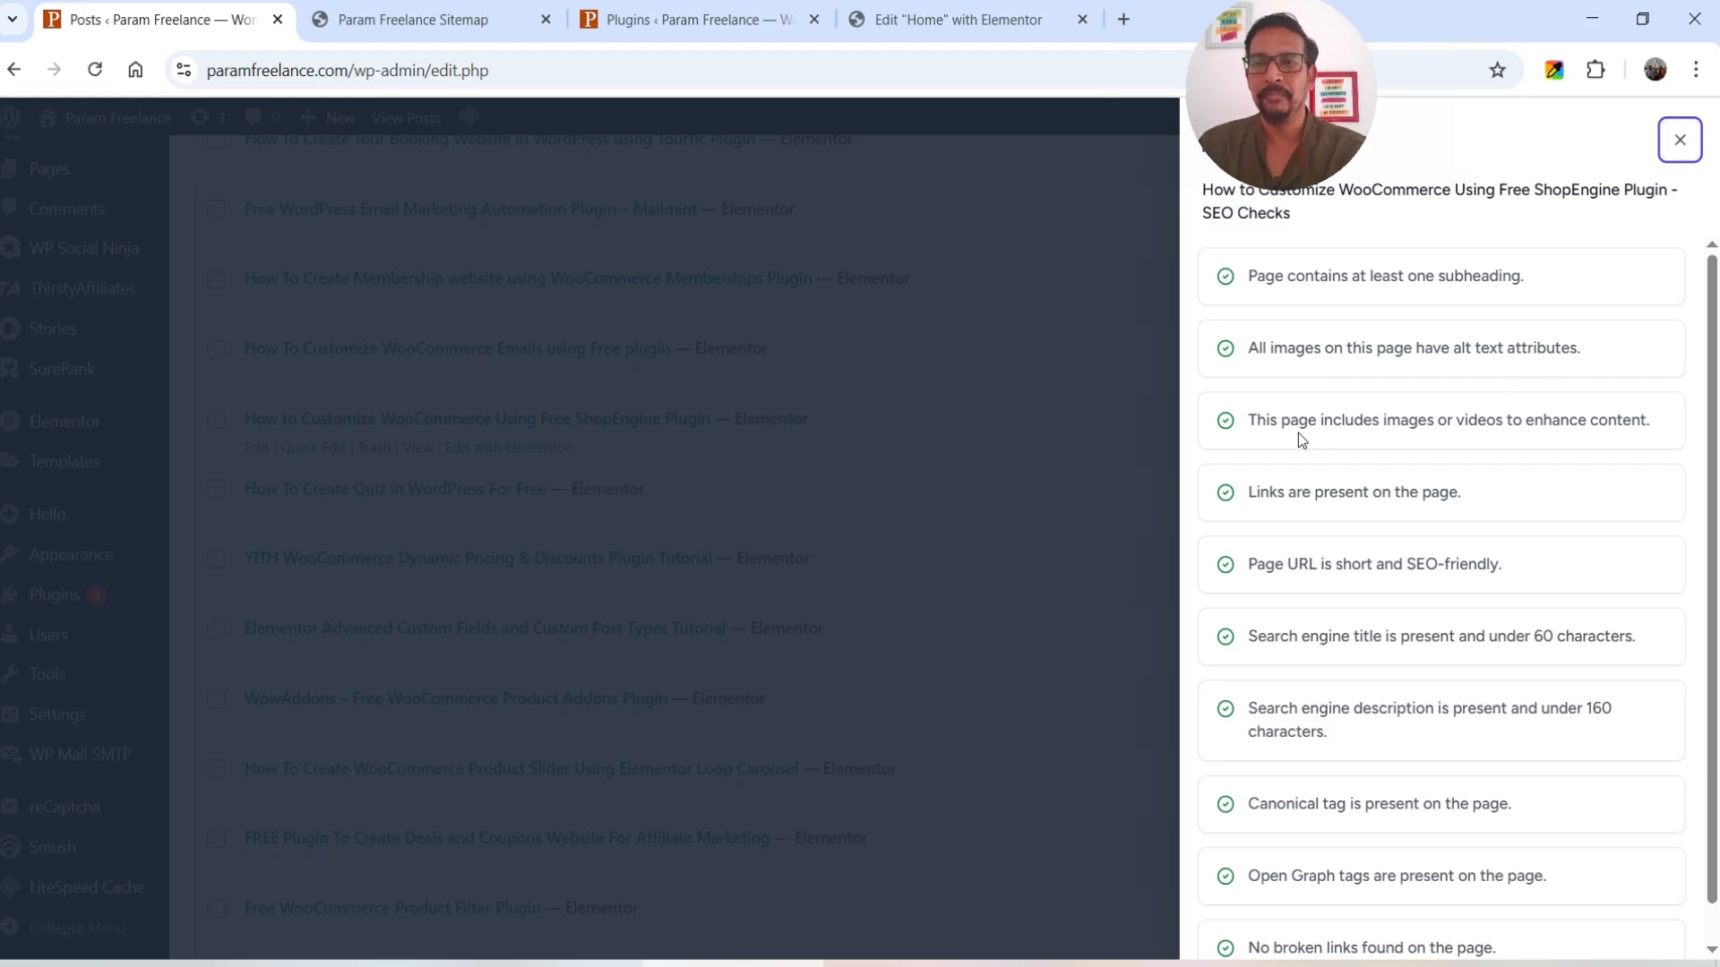
{"action": "scroll", "coordinate": [1481, 488], "scroll_direction": "down", "scroll_amount": 1}
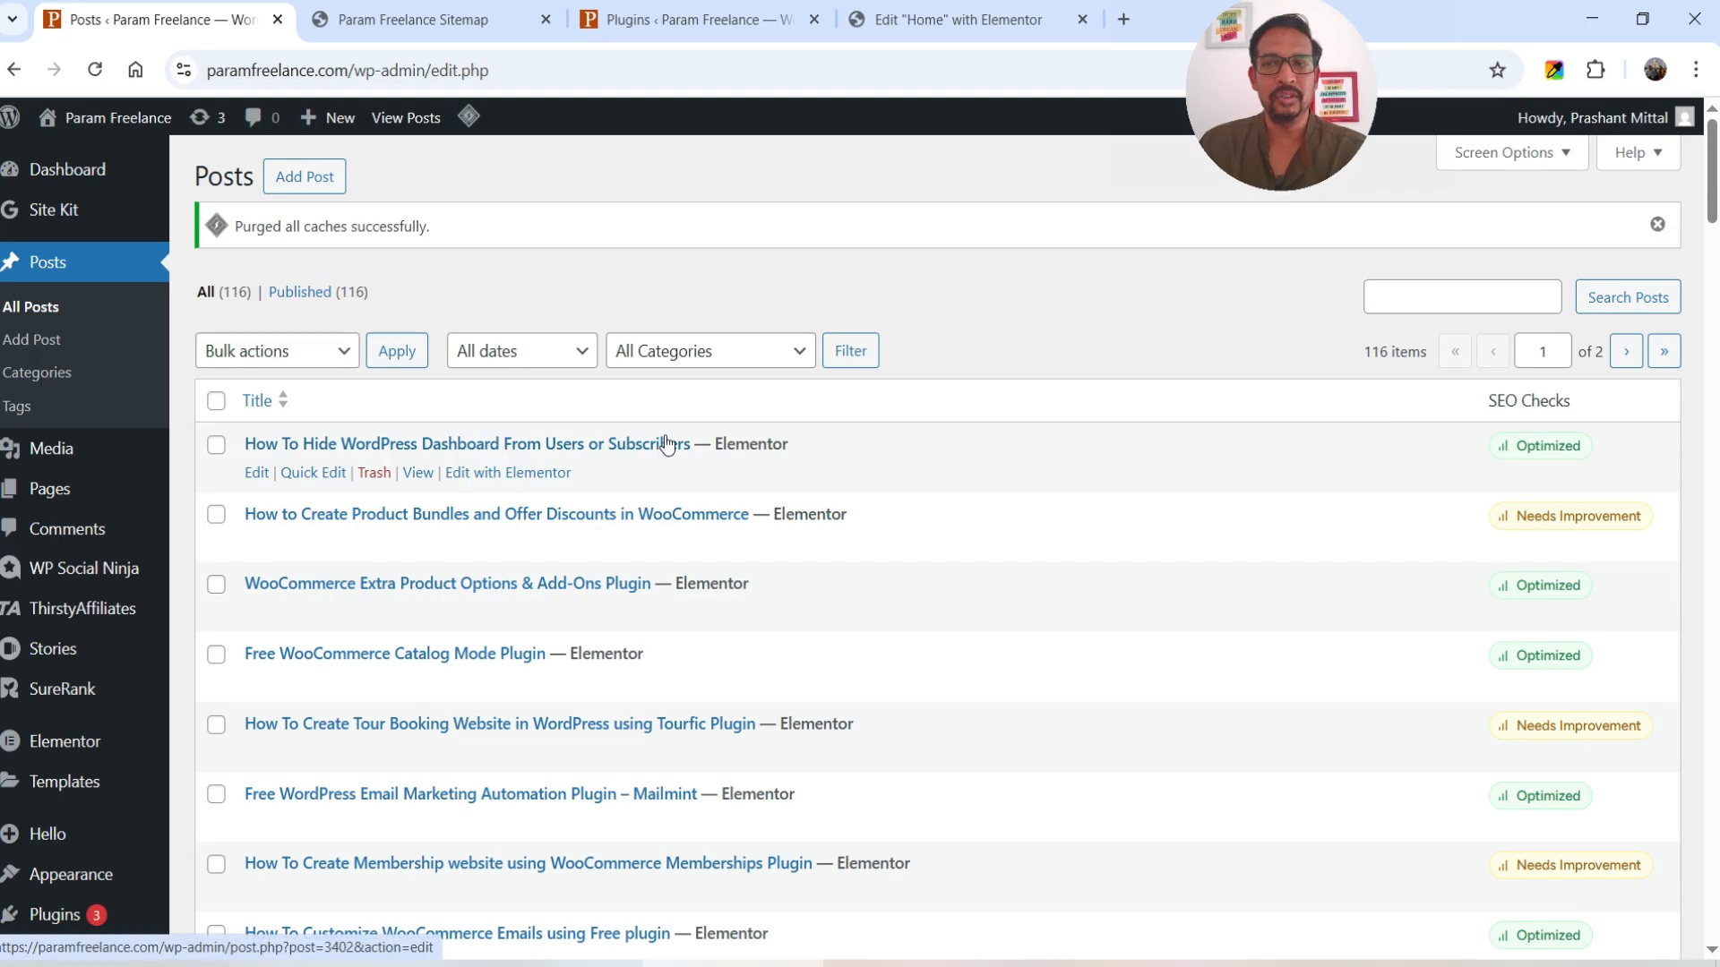
{"action": "scroll", "coordinate": [666, 447], "scroll_direction": "down", "scroll_amount": 3}
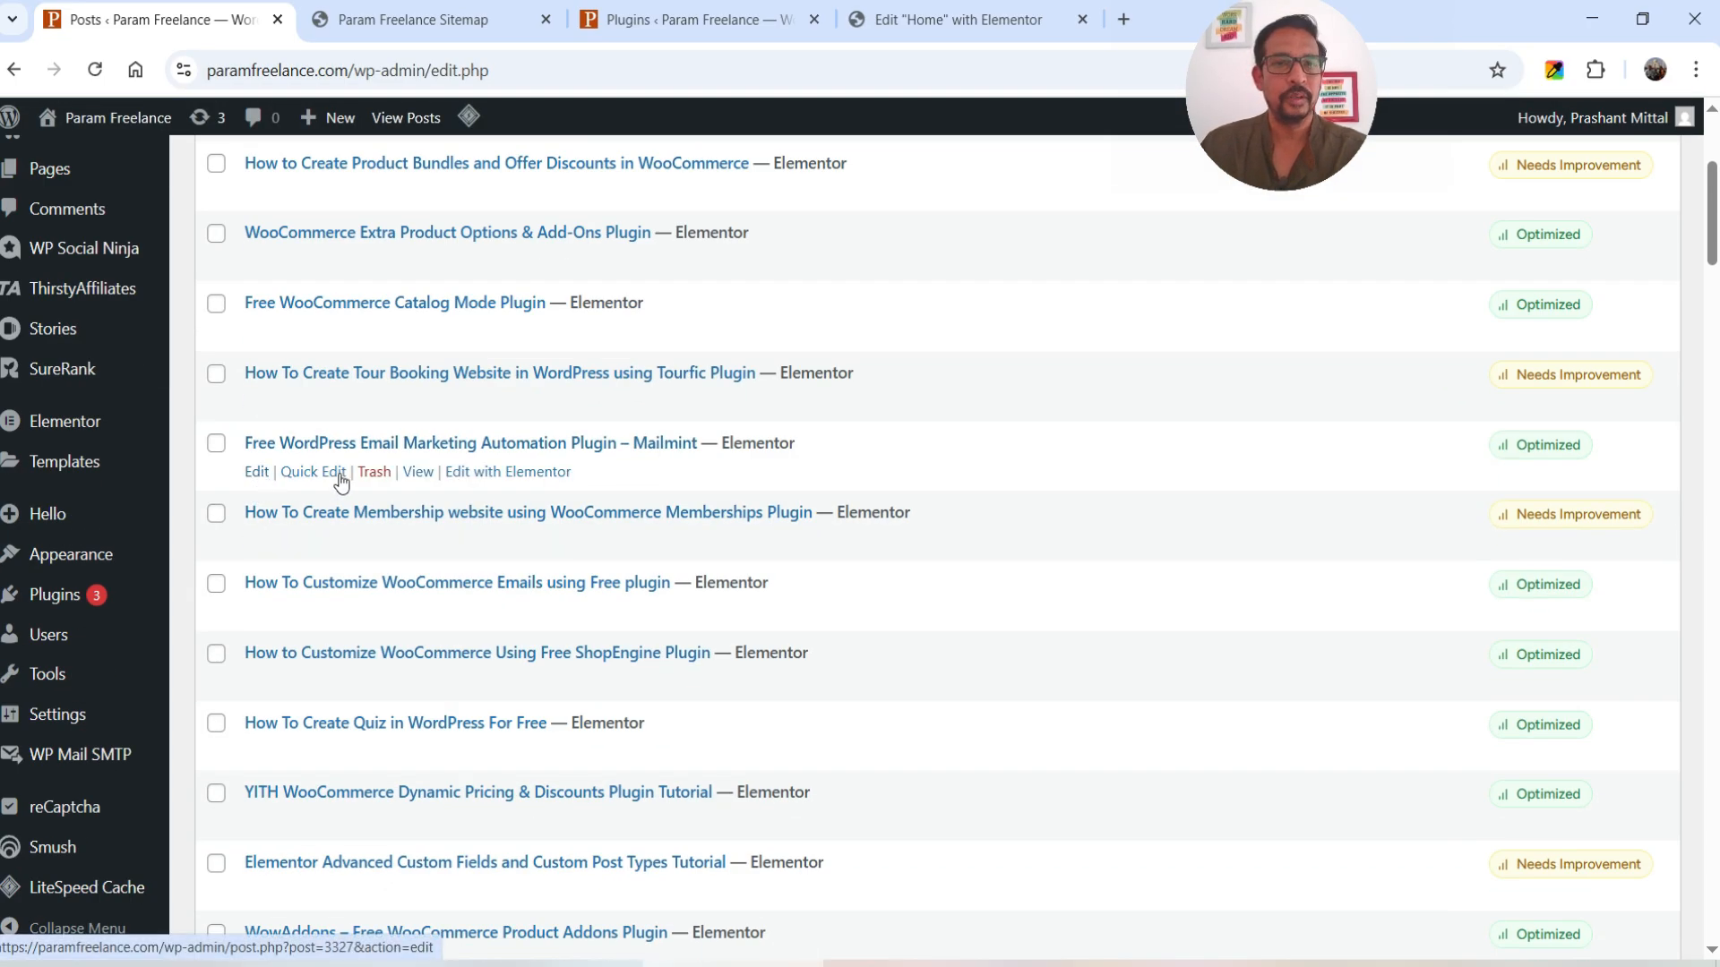
- Edit the Mailmint post, review its SureRank SEO title and description, and expand the Advanced options
{"action": "left_click", "coordinate": [257, 472]}
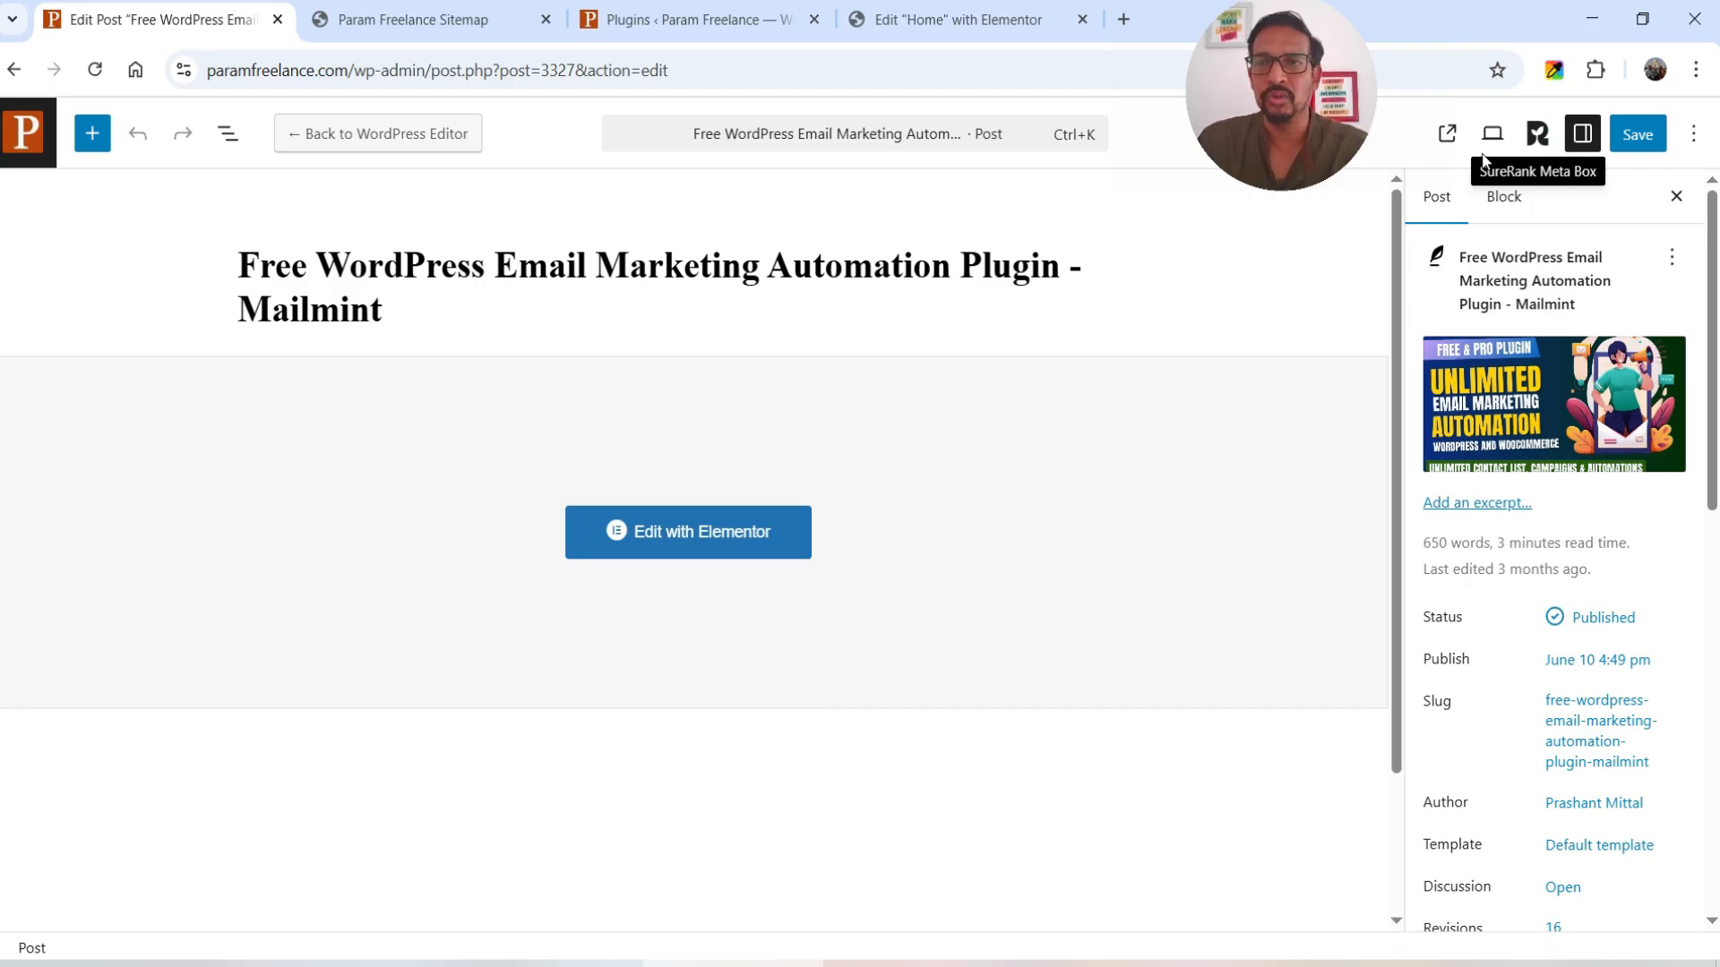
{"action": "left_click", "coordinate": [1537, 137]}
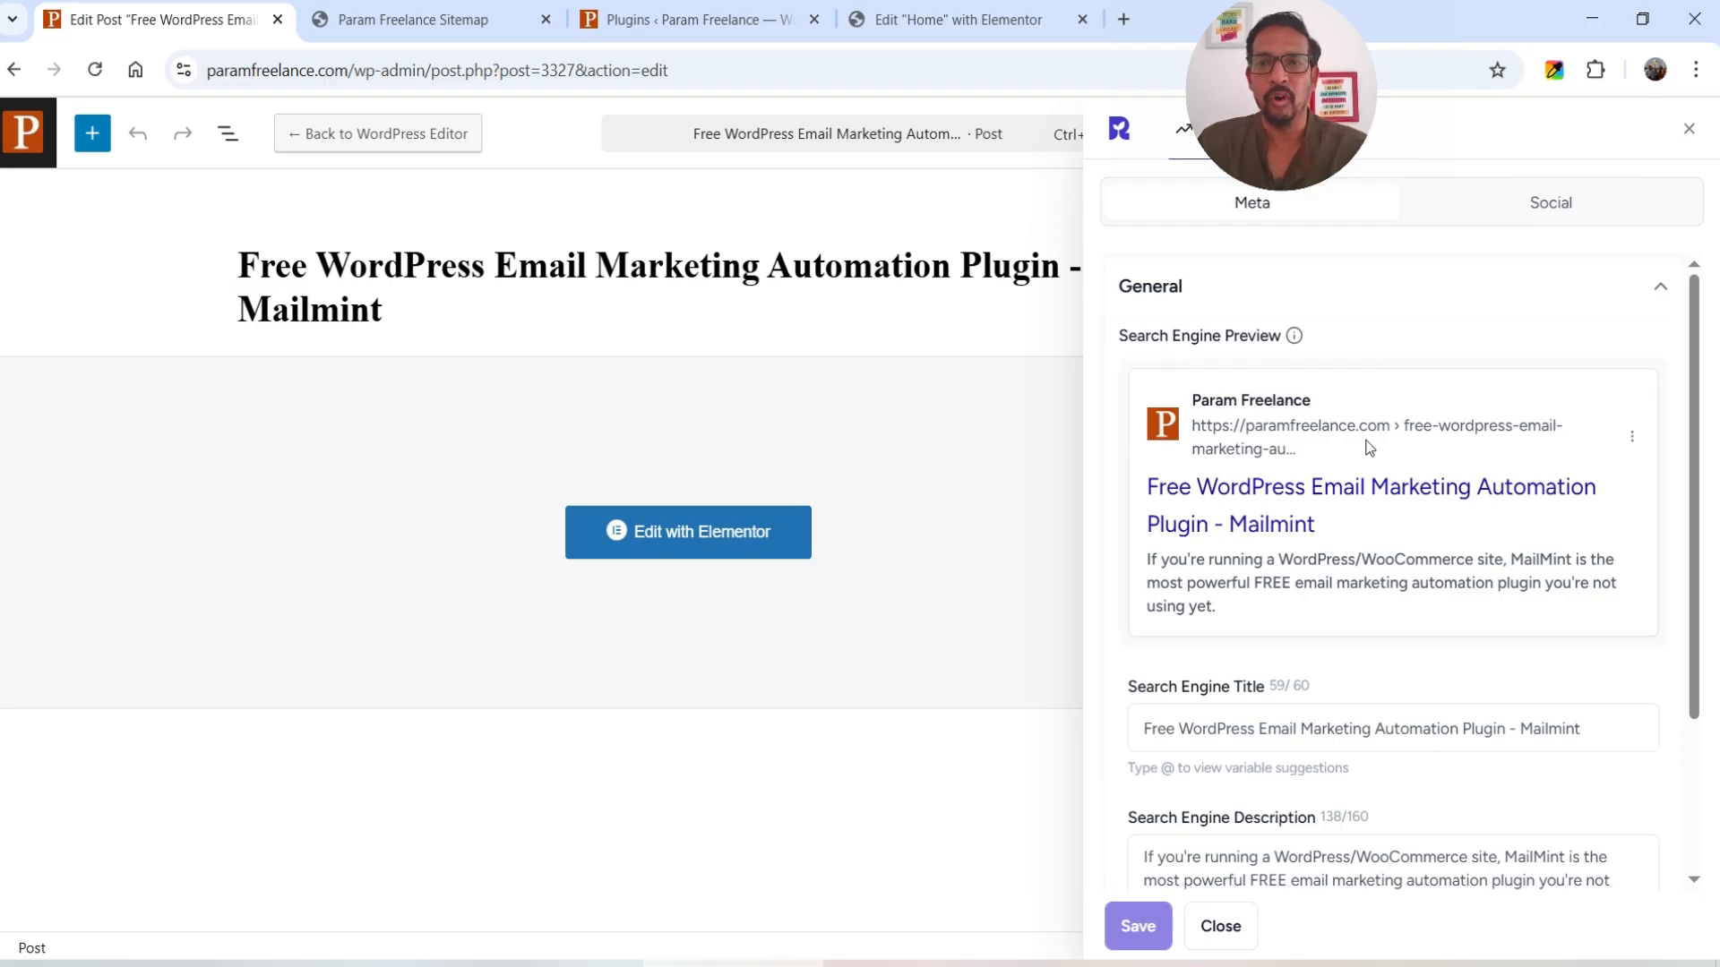
{"action": "scroll", "coordinate": [1369, 448], "scroll_direction": "down", "scroll_amount": 3}
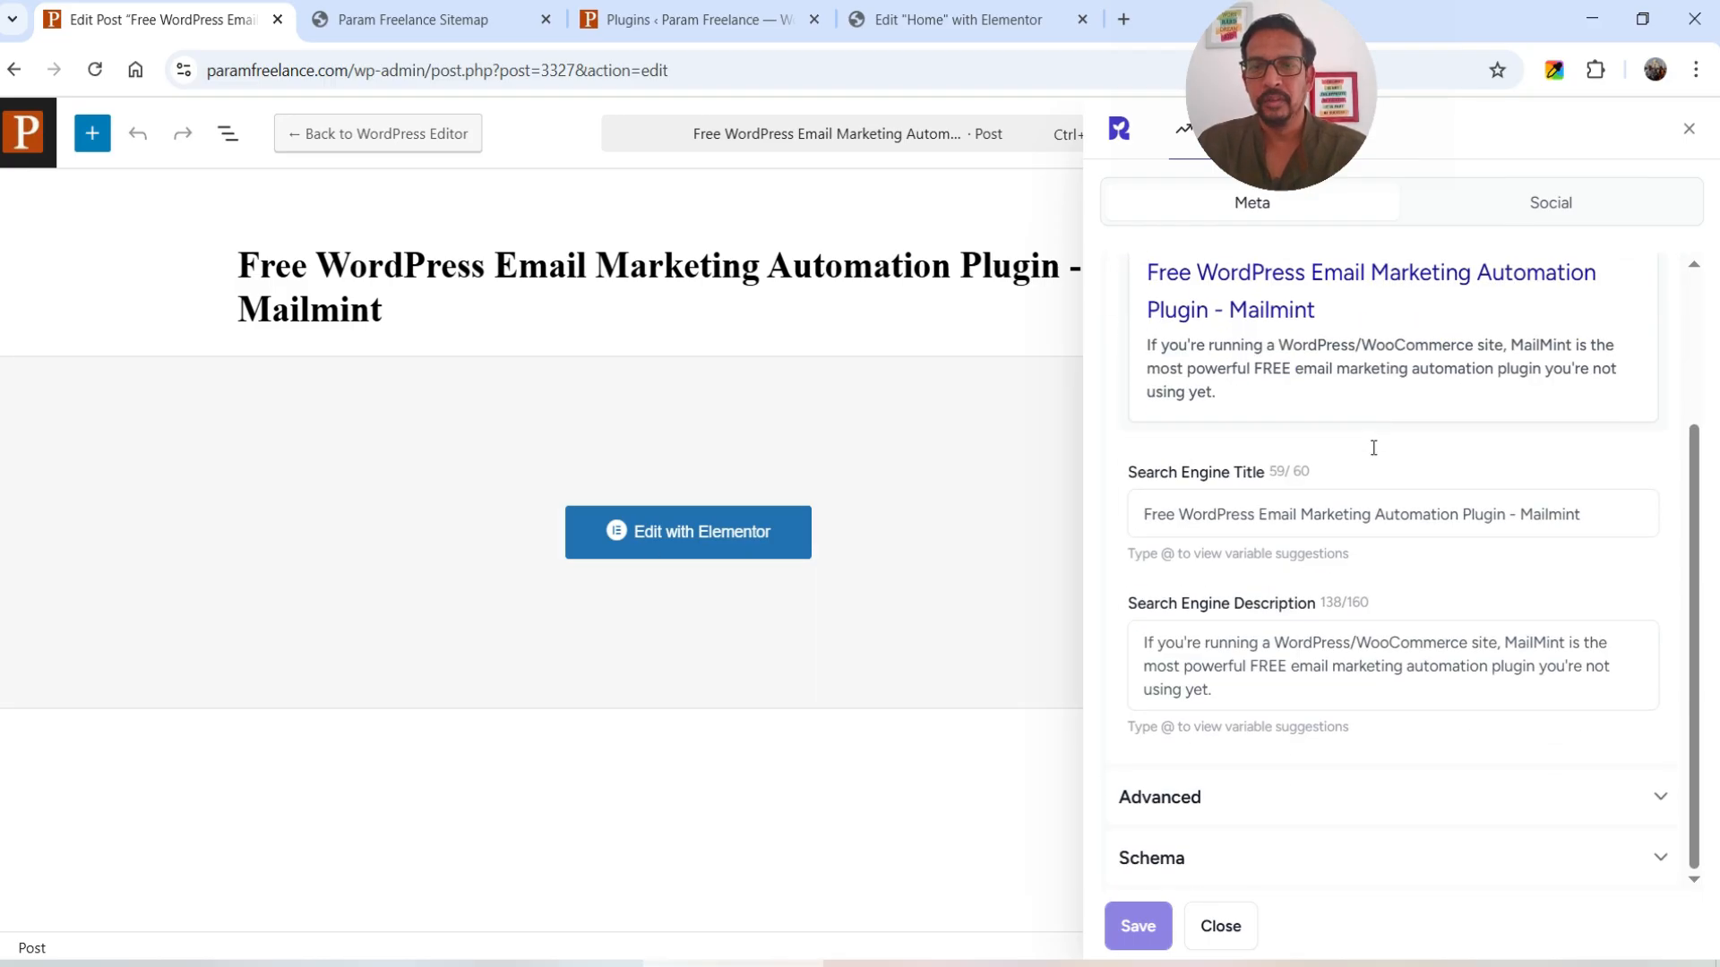
{"action": "double_click", "coordinate": [1189, 517]}
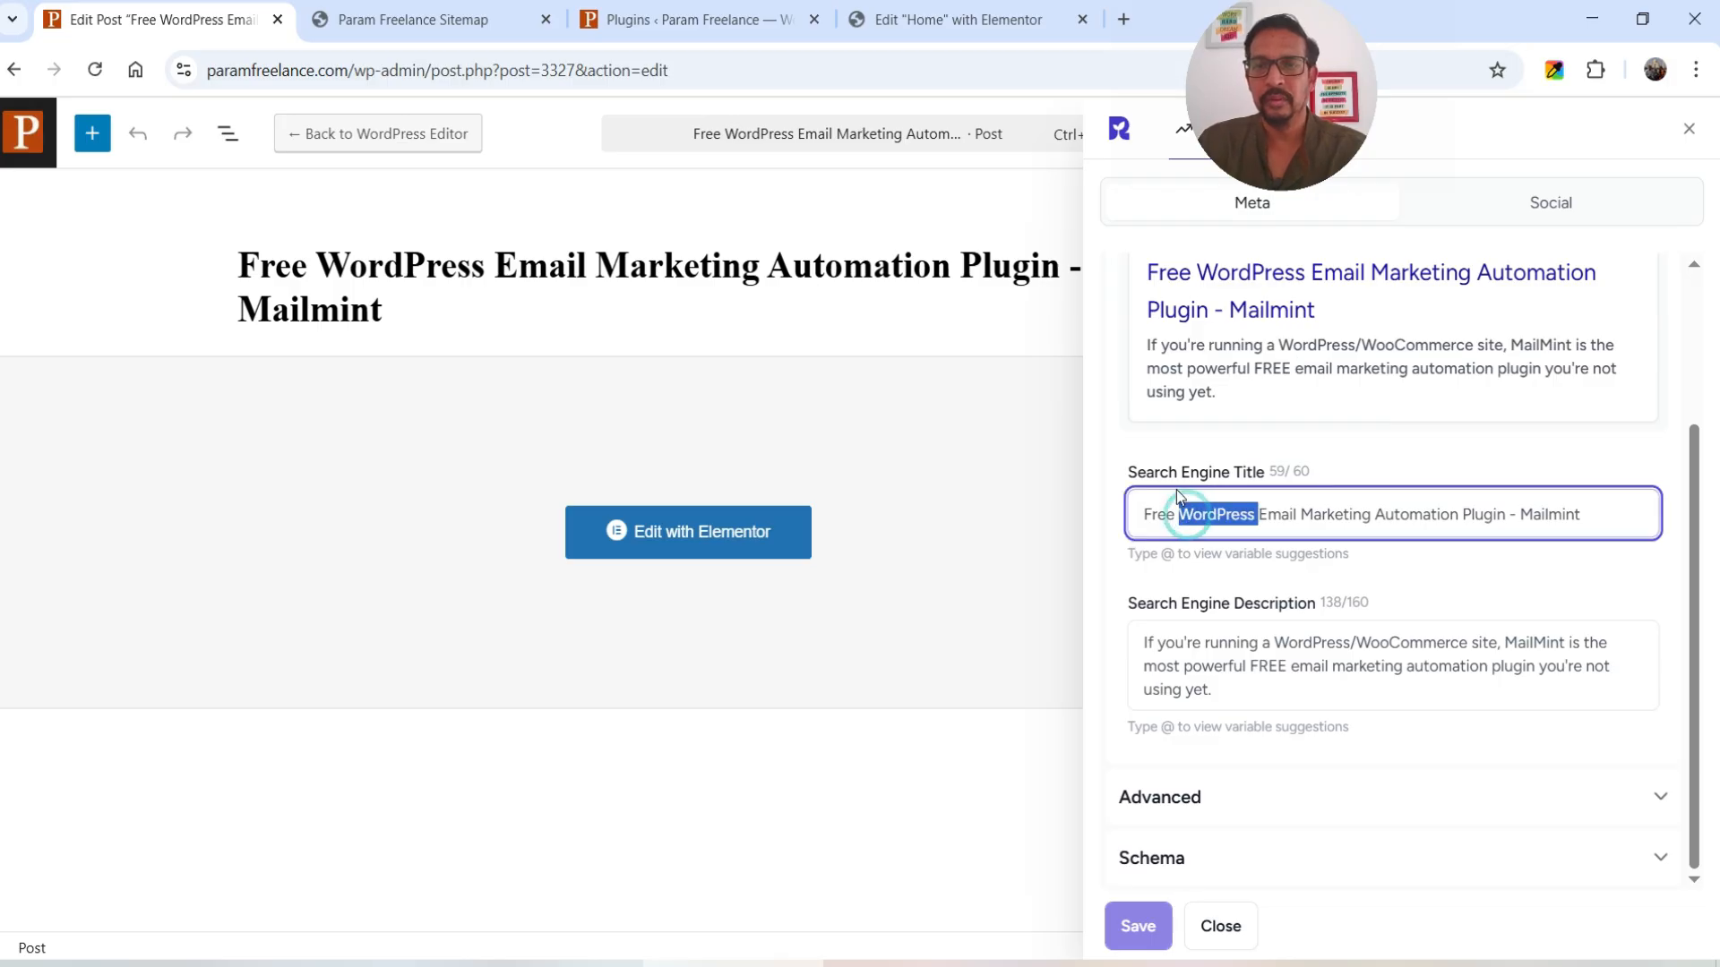
{"action": "left_click", "coordinate": [1215, 664]}
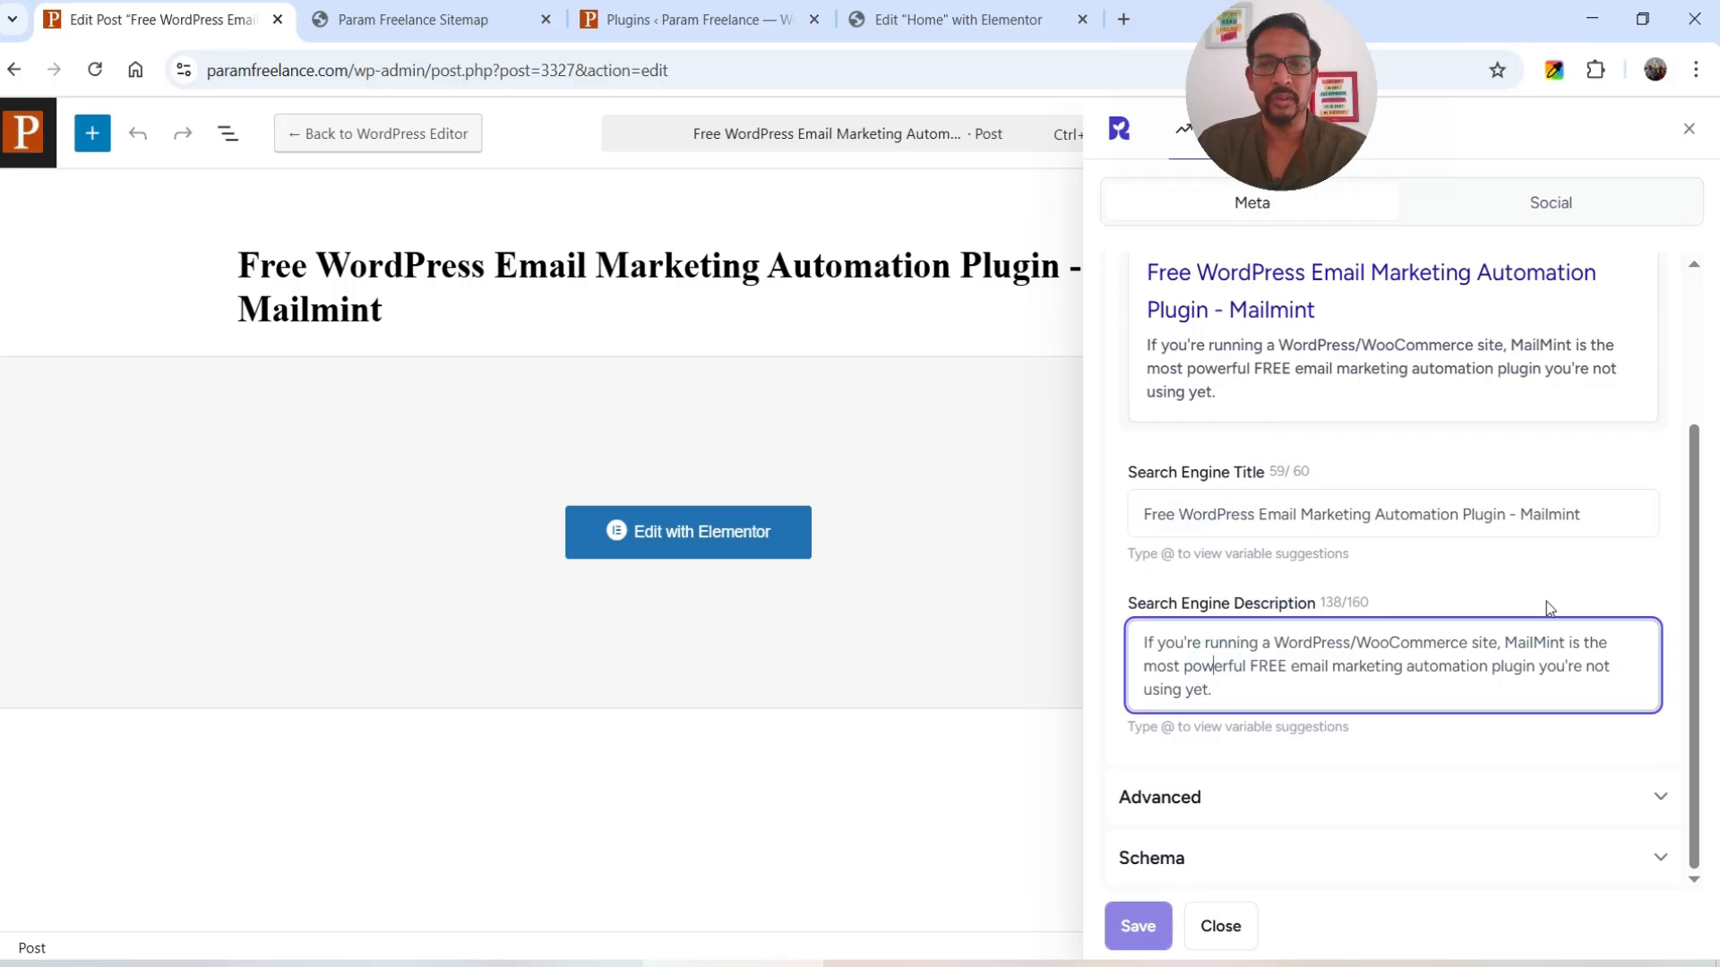
{"action": "left_click", "coordinate": [1211, 806]}
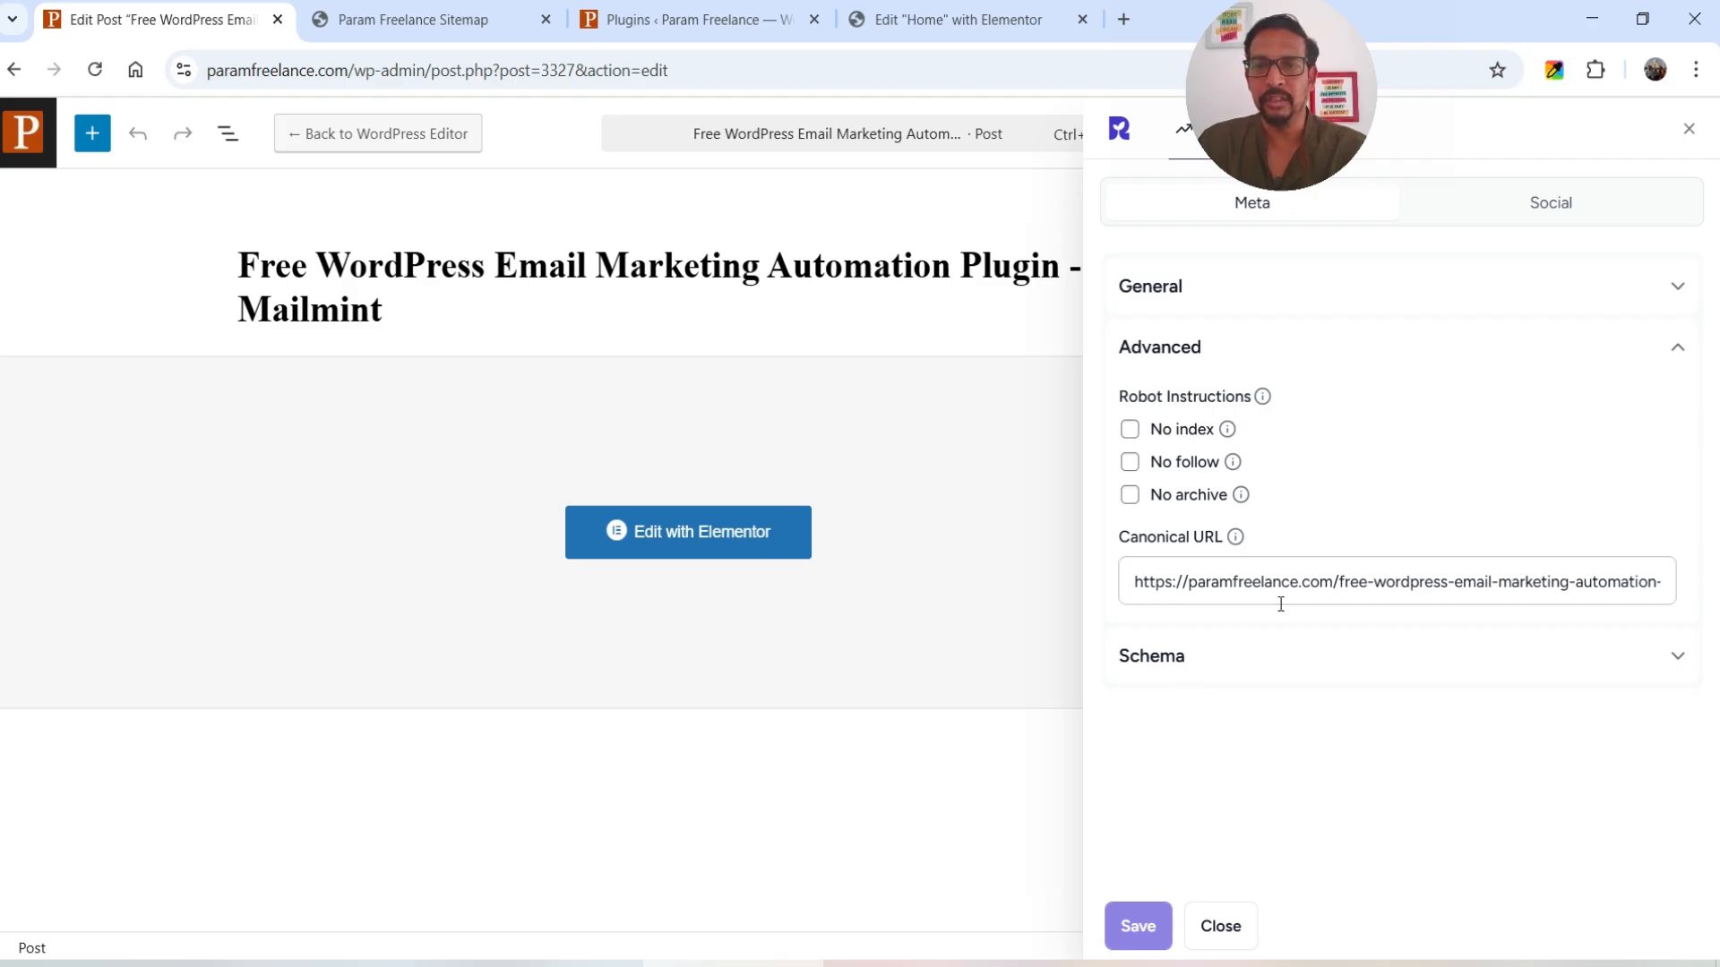
- Check the Mailmint post's schemas in use, then view its Facebook social sharing settings
{"action": "left_click", "coordinate": [1233, 662]}
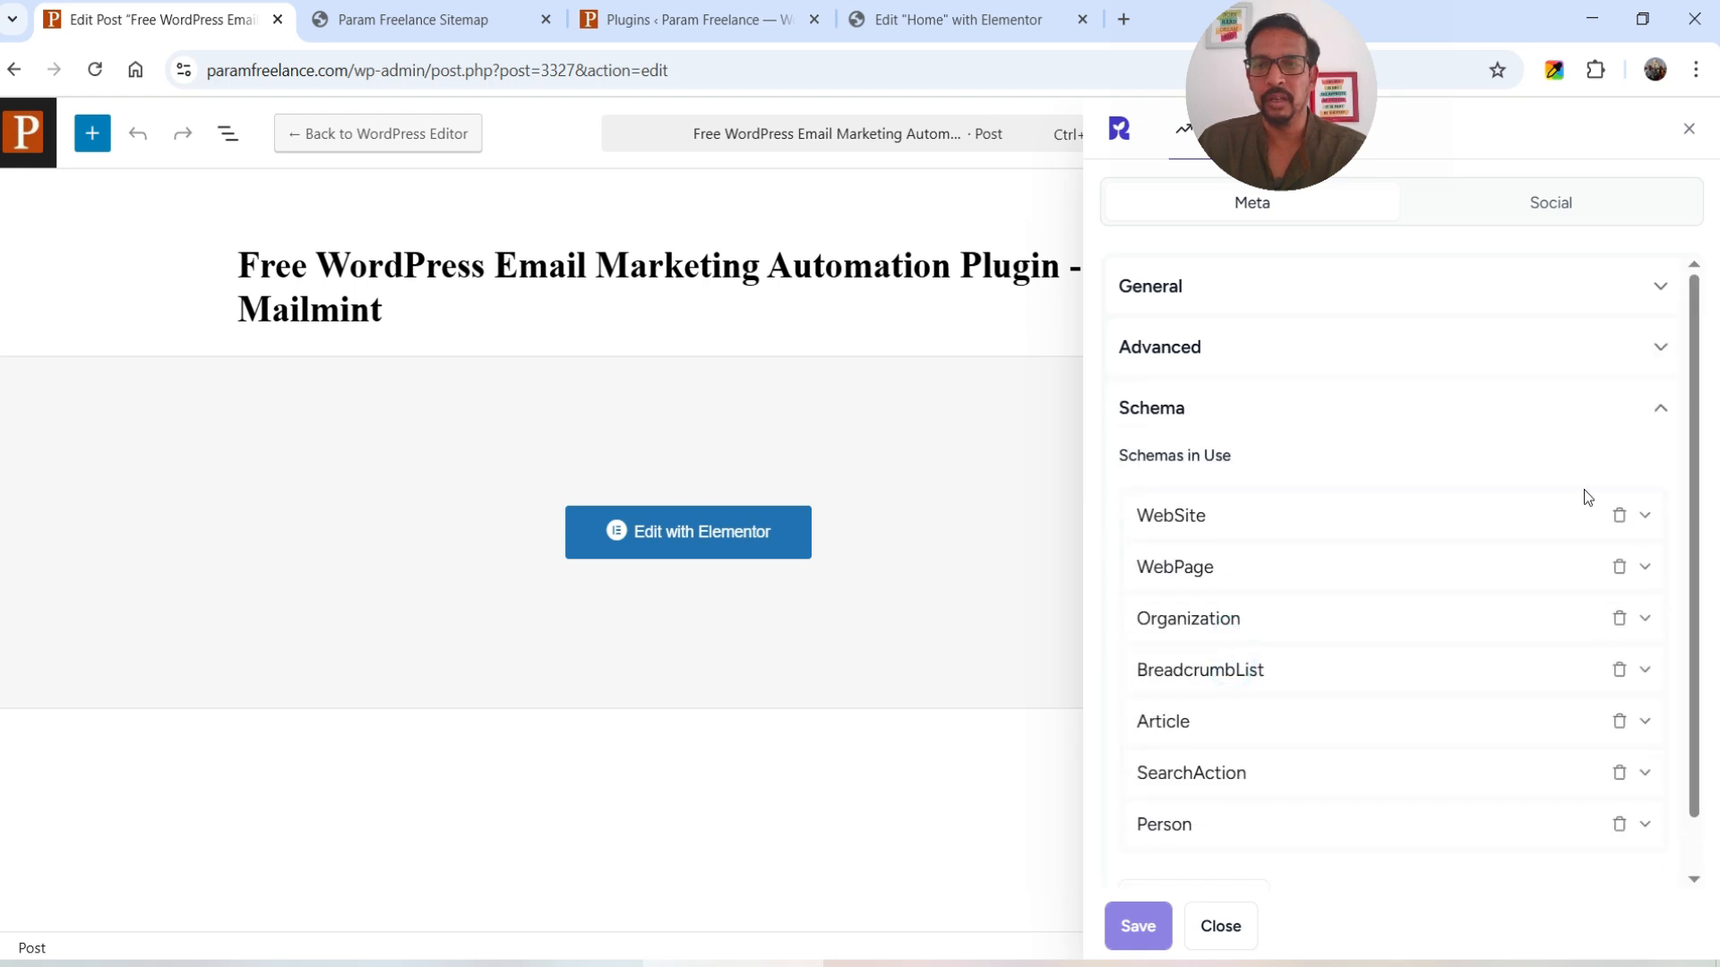
{"action": "scroll", "coordinate": [1339, 591], "scroll_direction": "down", "scroll_amount": 1}
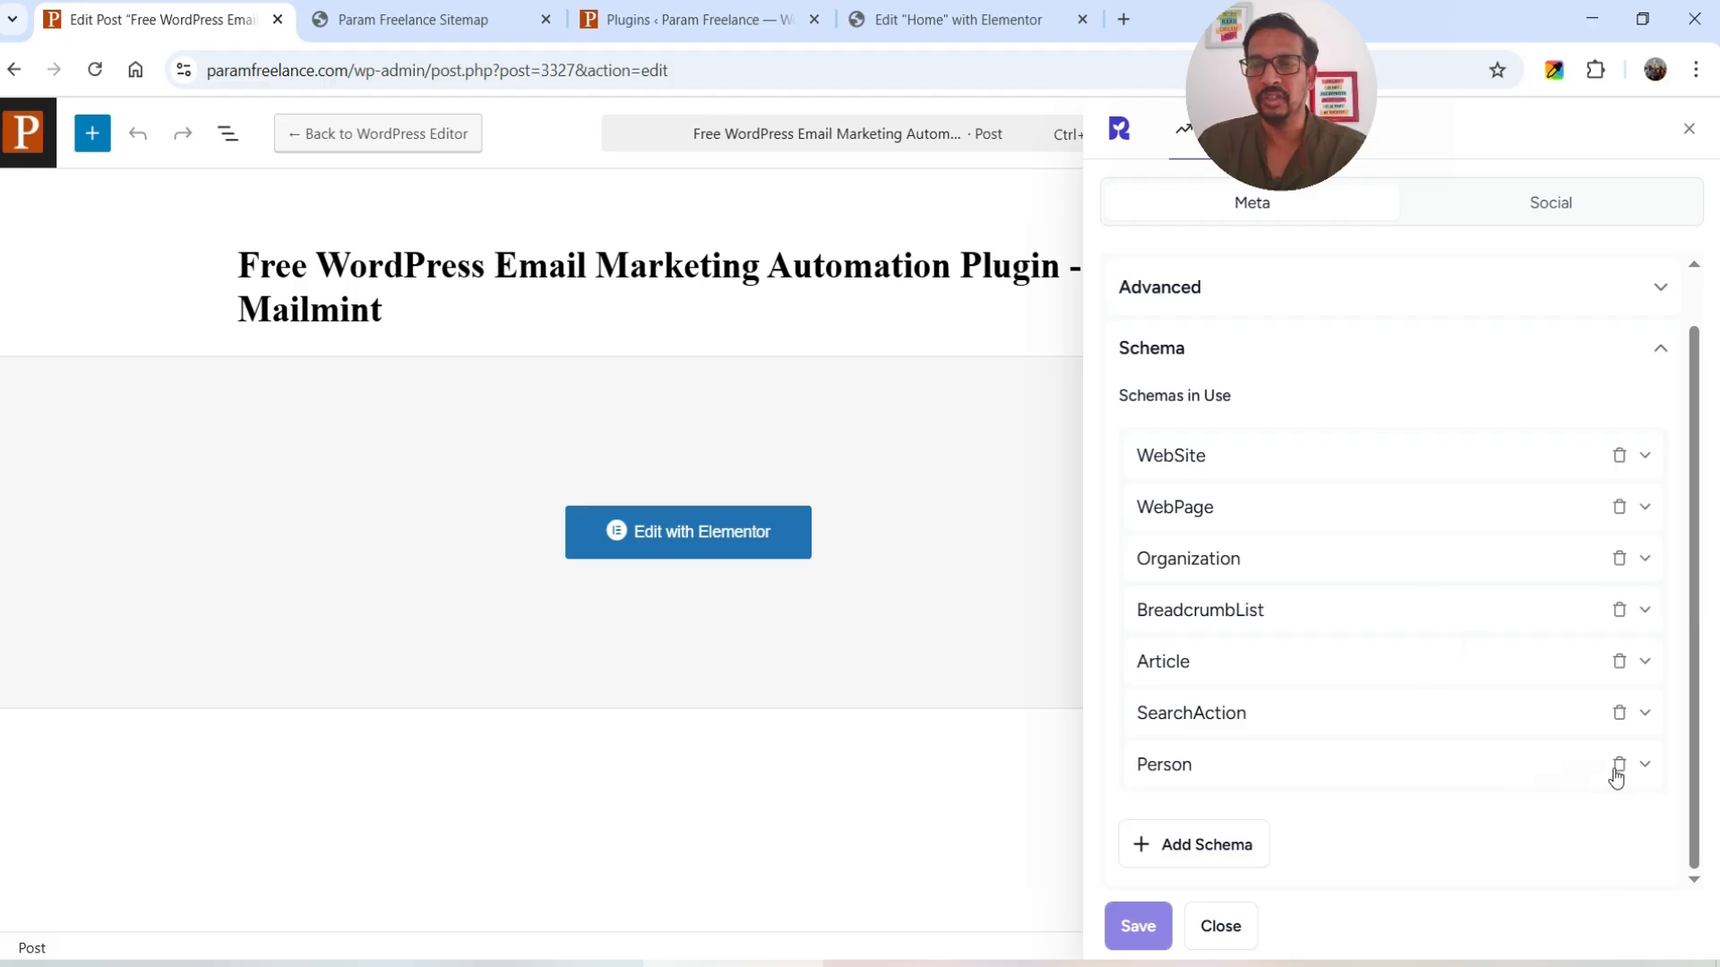
{"action": "scroll", "coordinate": [1378, 637], "scroll_direction": "up", "scroll_amount": 1}
{"action": "left_click", "coordinate": [1561, 205]}
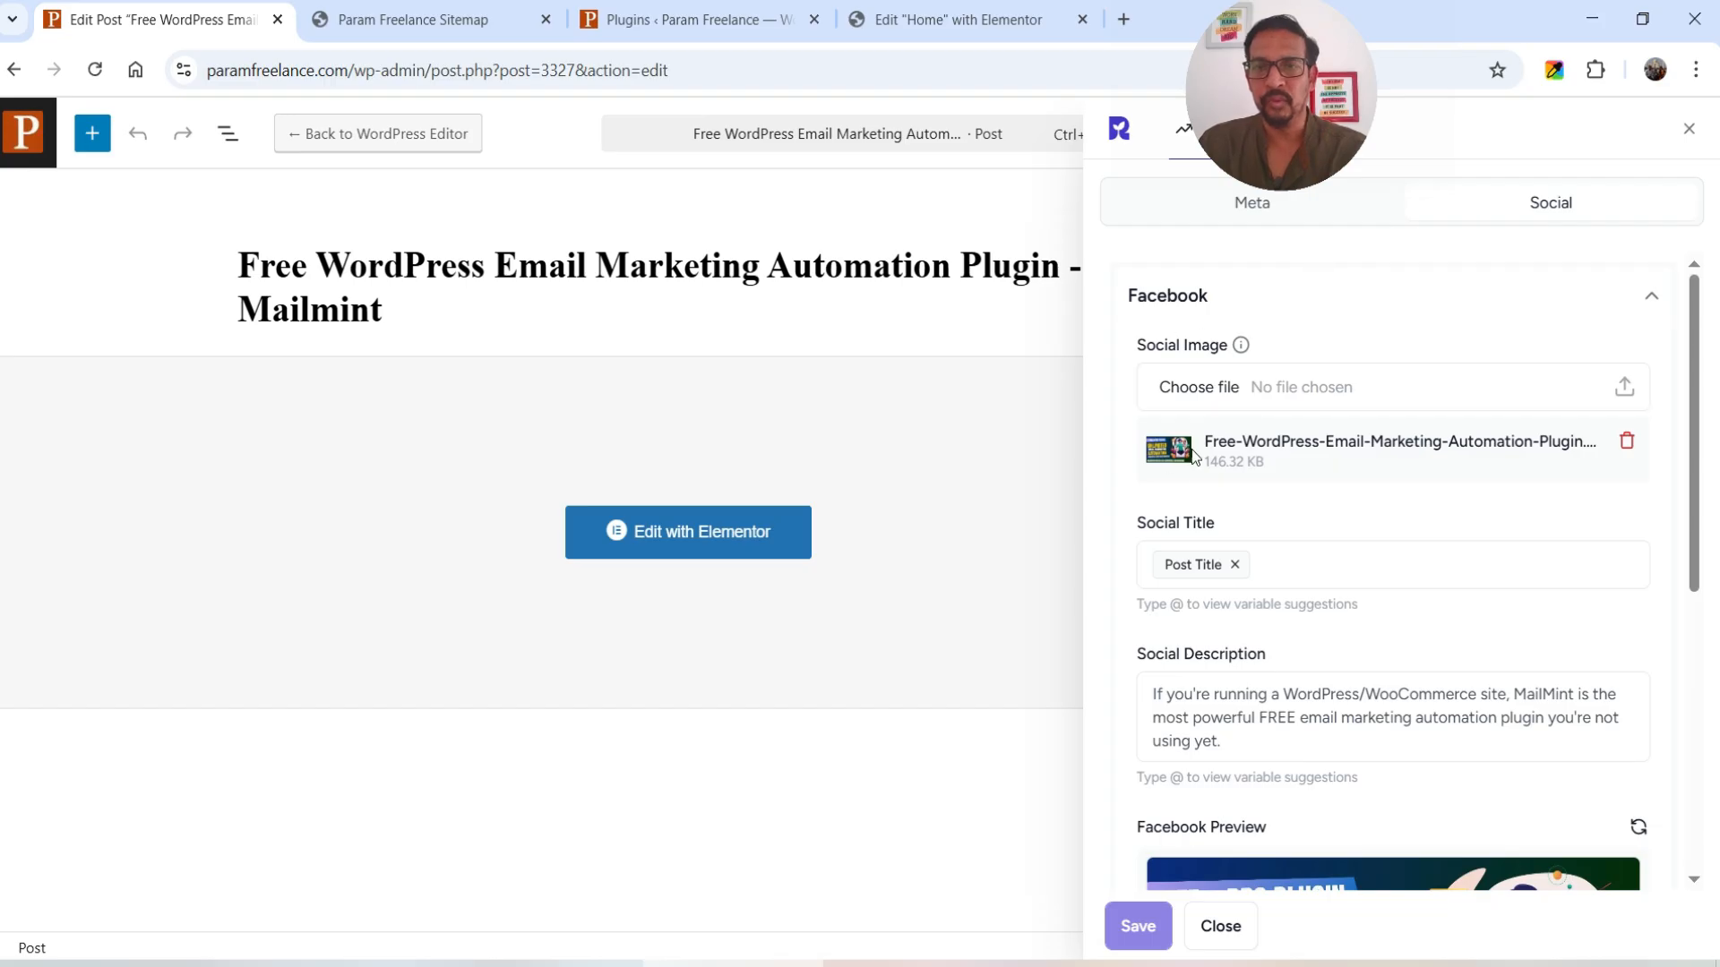
{"action": "left_click", "coordinate": [1270, 390]}
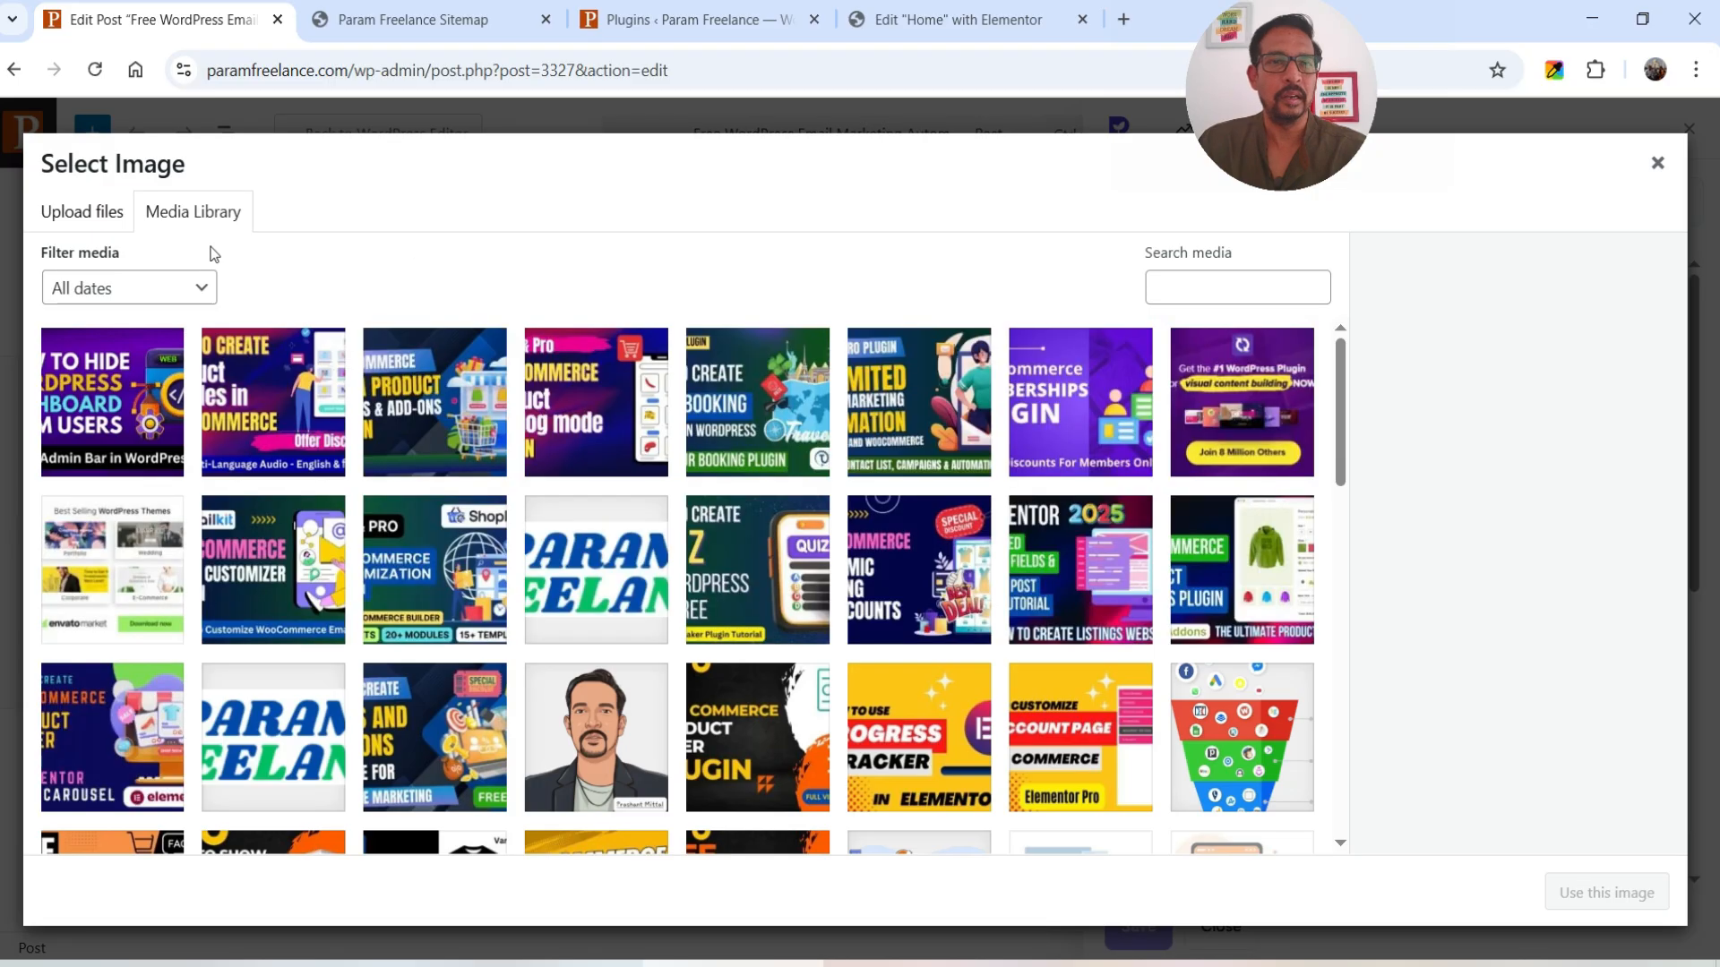
{"action": "left_click", "coordinate": [1656, 164]}
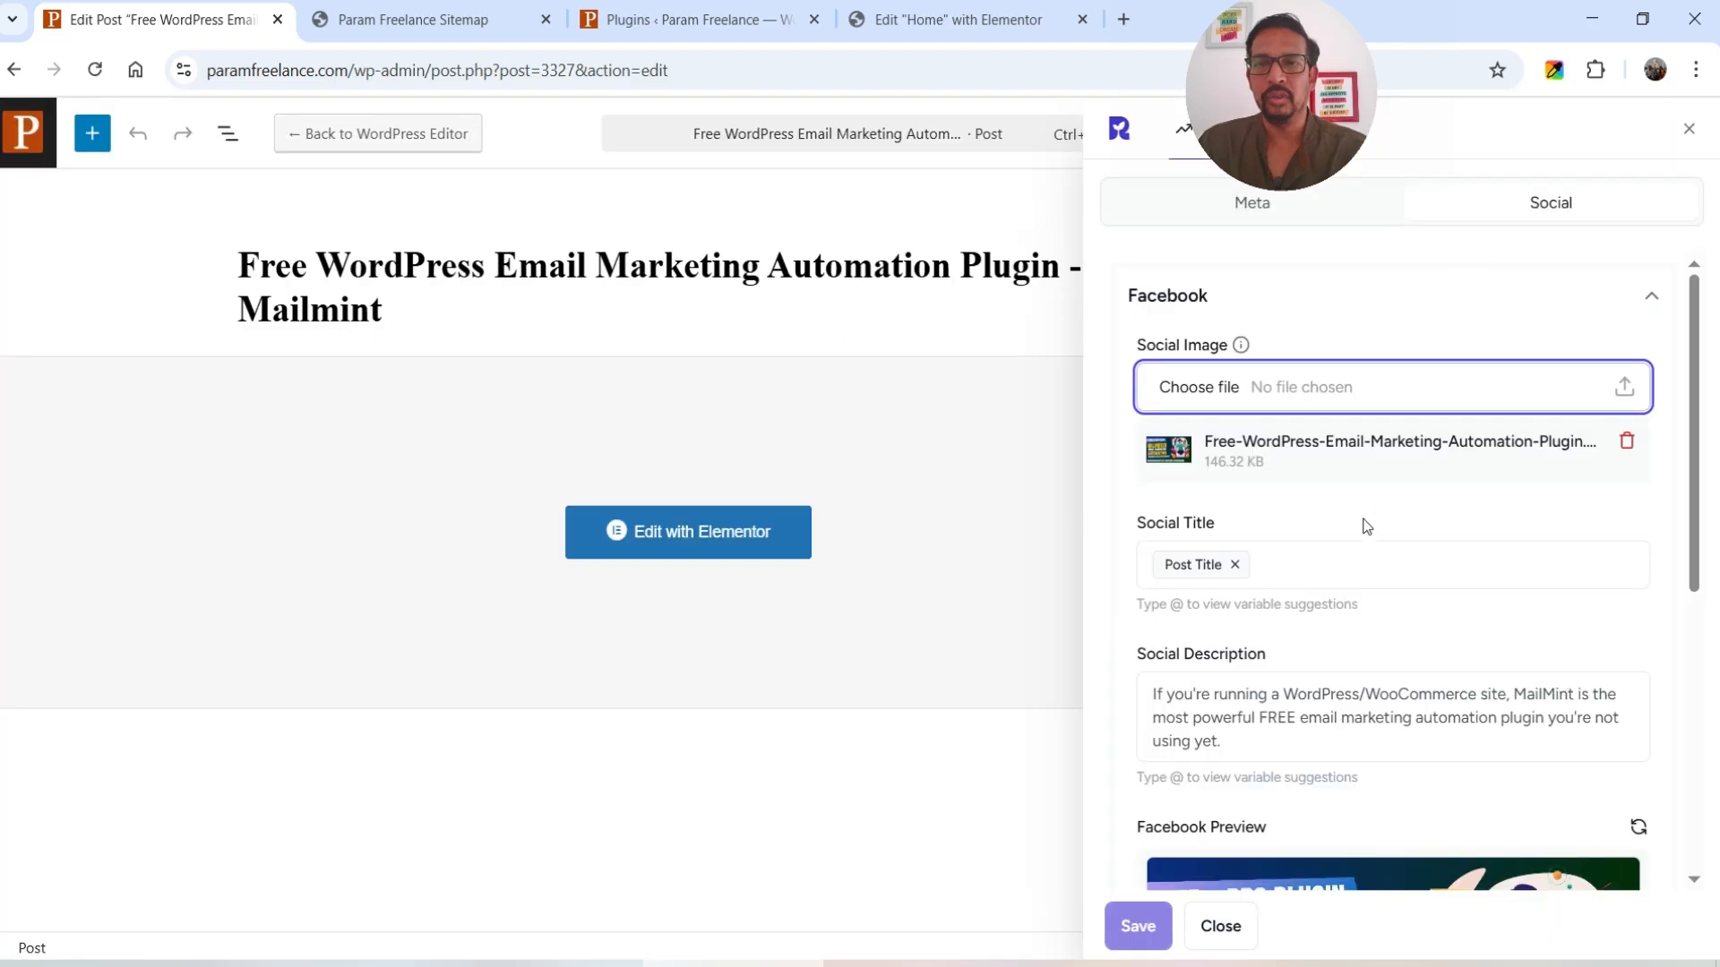
{"action": "scroll", "coordinate": [1225, 555], "scroll_direction": "down", "scroll_amount": 1}
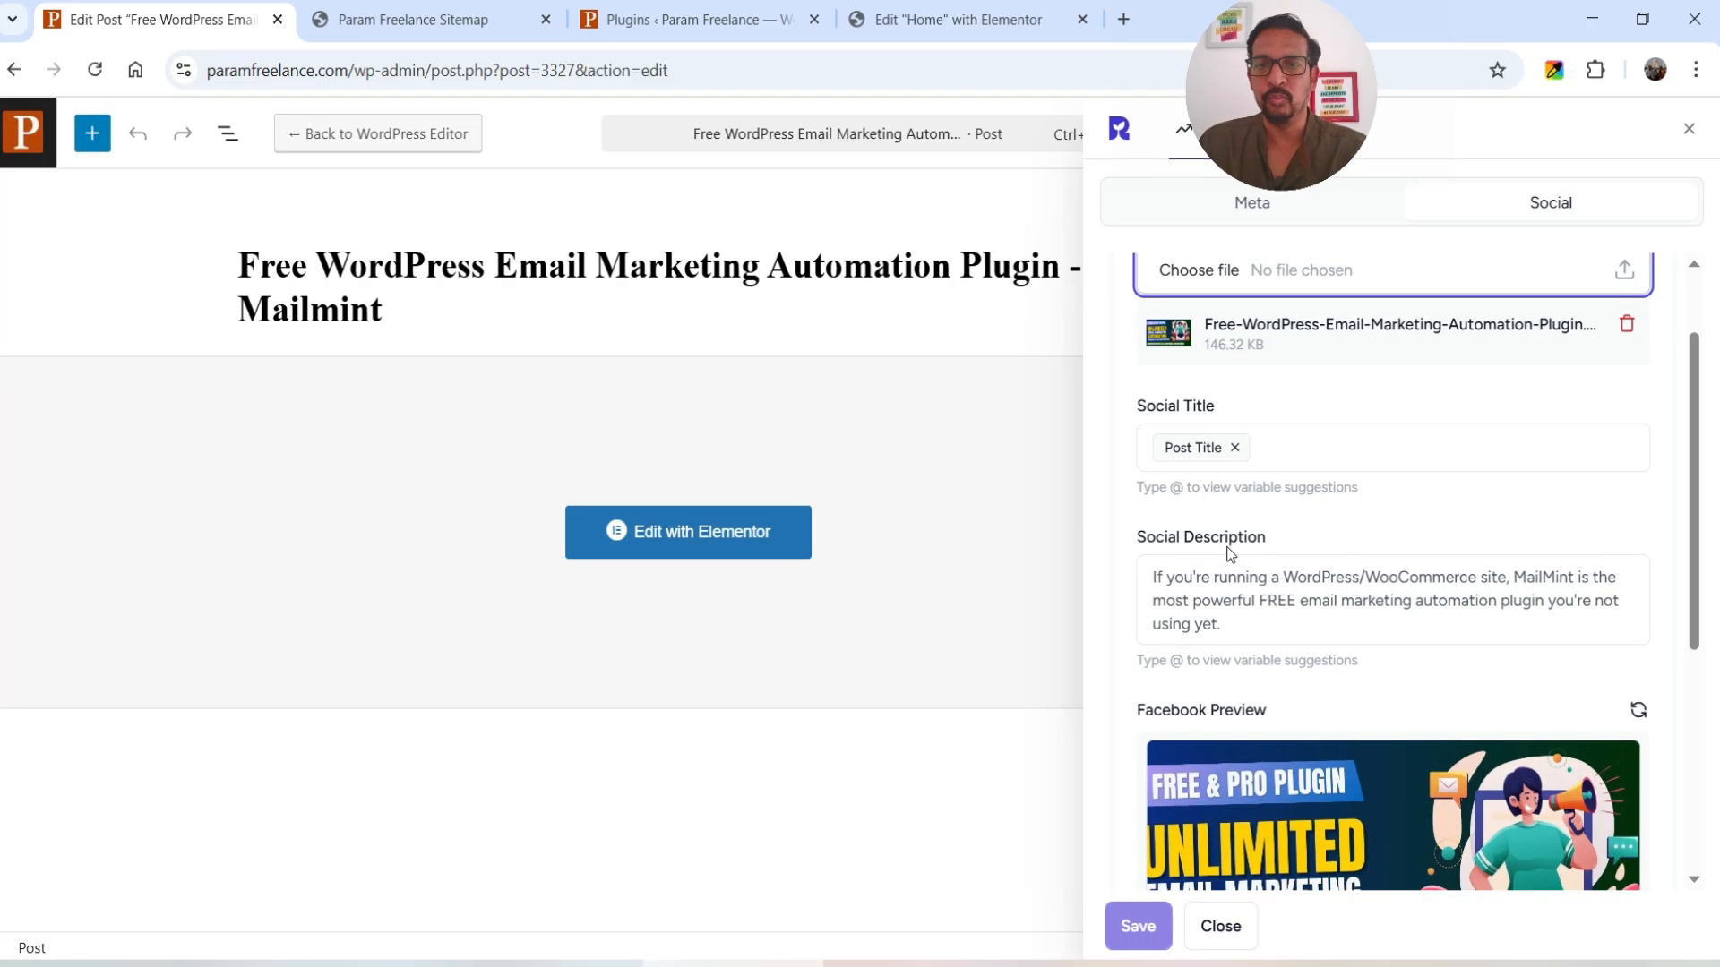
{"action": "scroll", "coordinate": [1368, 545], "scroll_direction": "down", "scroll_amount": 2}
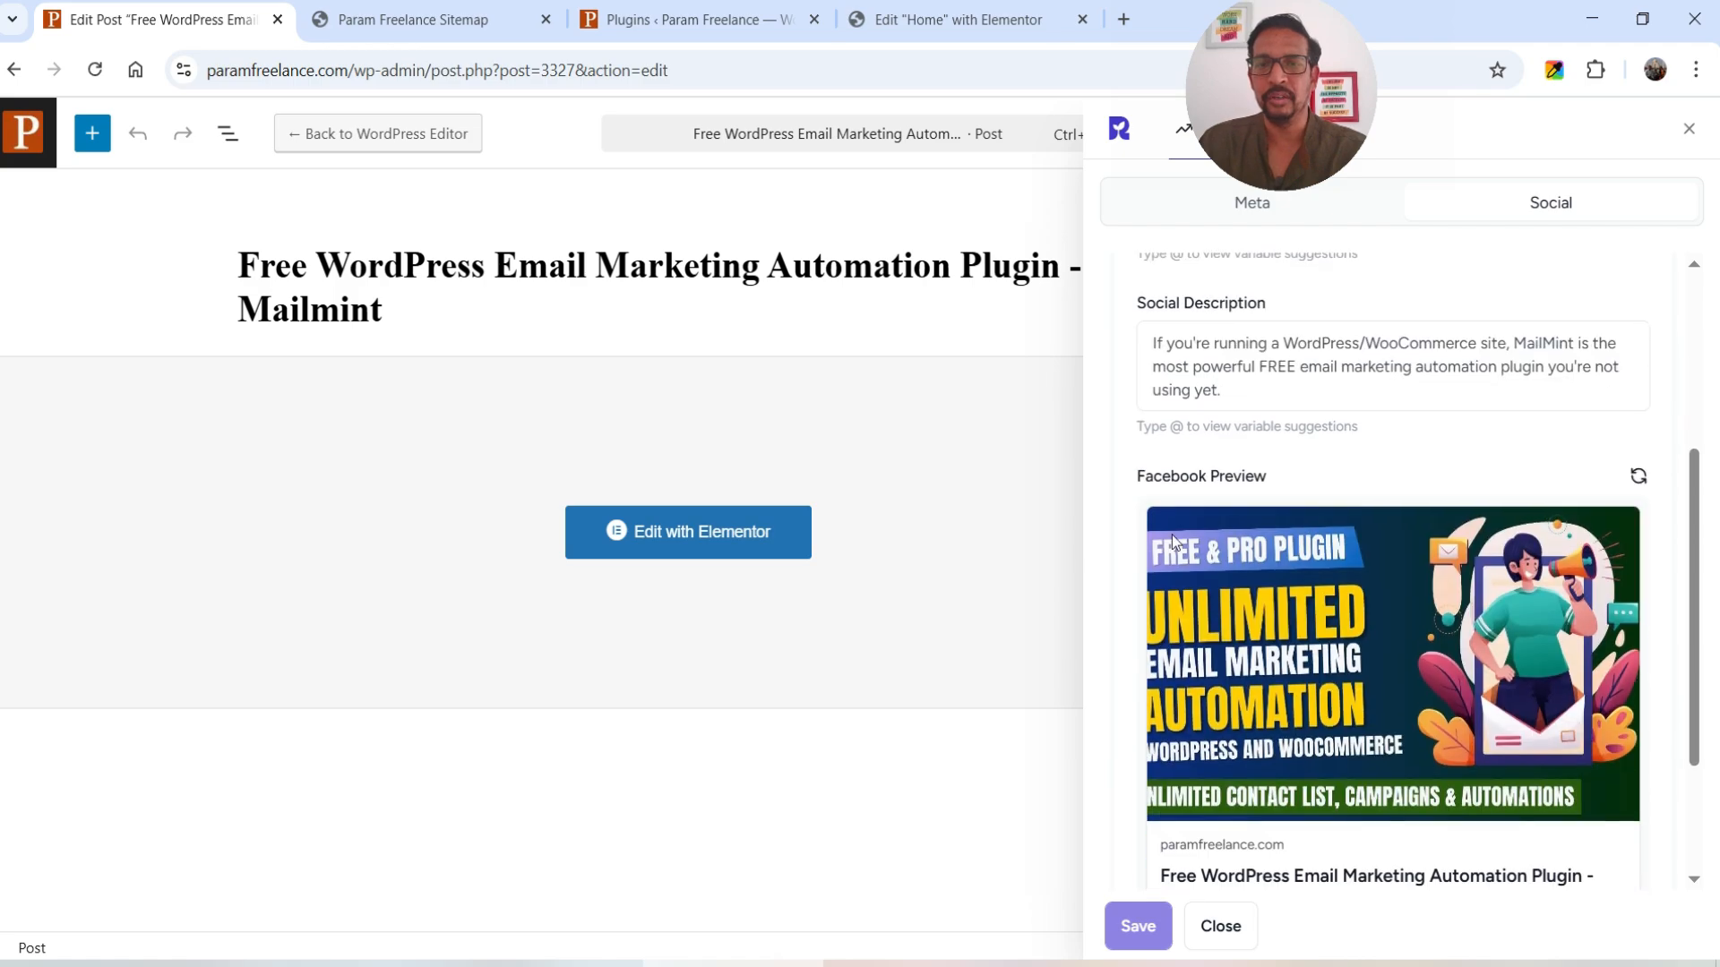
{"action": "scroll", "coordinate": [1523, 556], "scroll_direction": "down", "scroll_amount": 2}
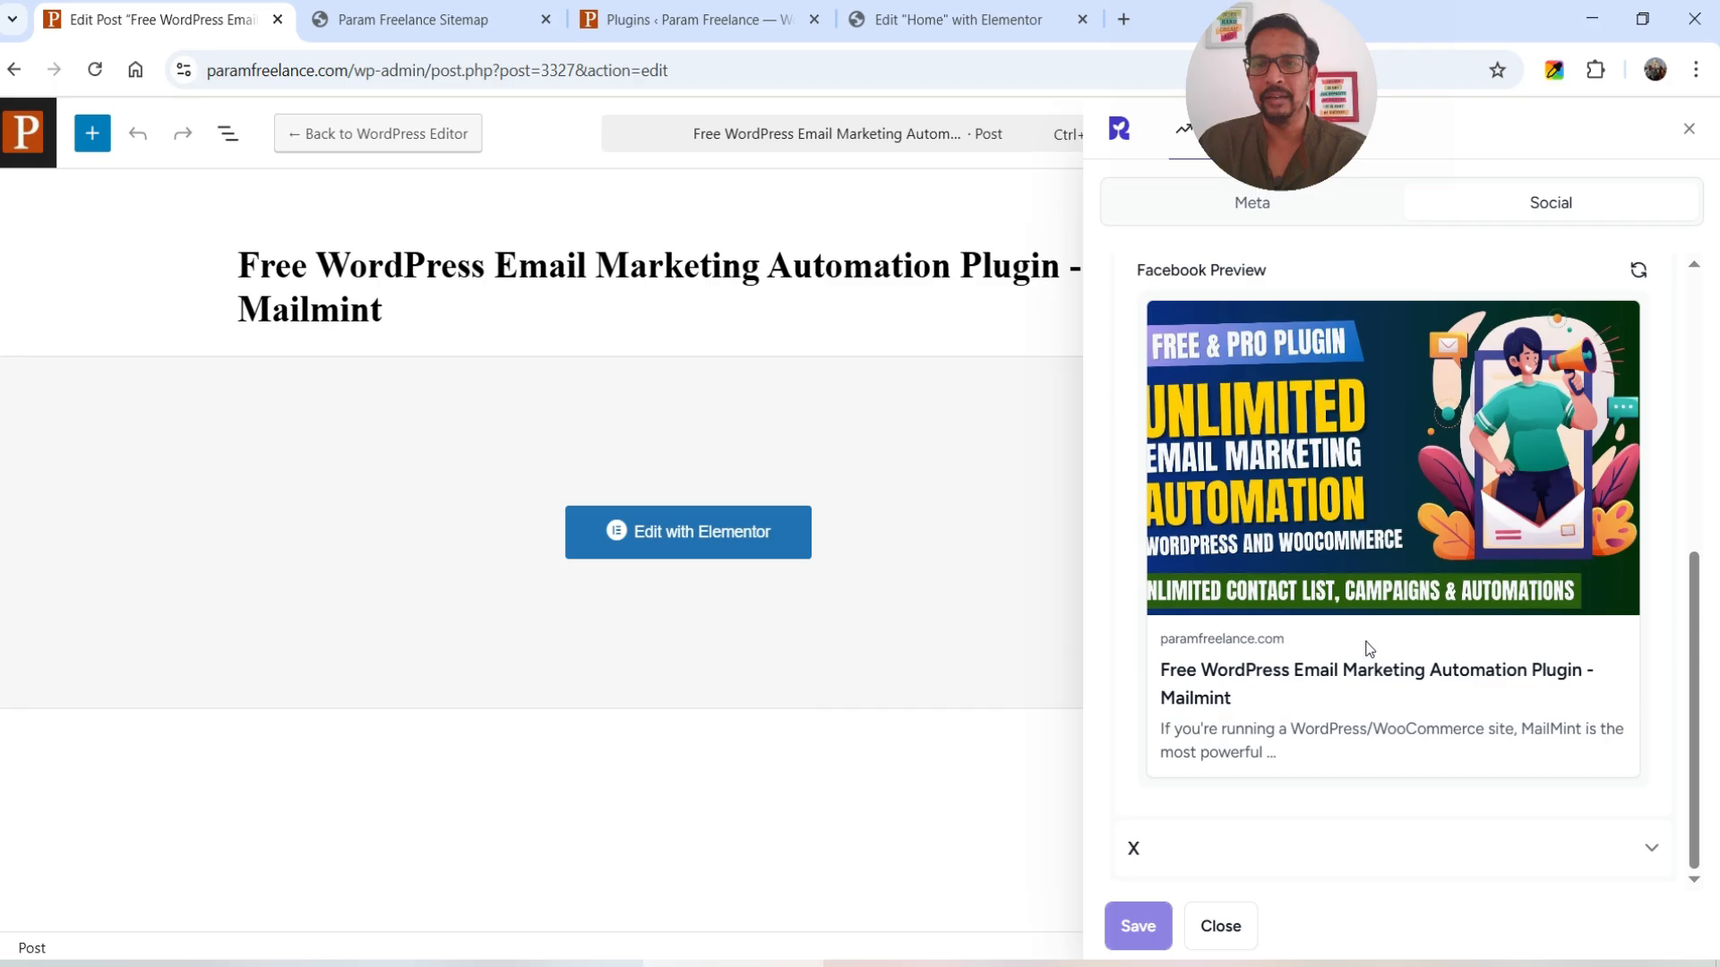
{"action": "scroll", "coordinate": [1412, 595], "scroll_direction": "up", "scroll_amount": 5}
- Edit the About us page, review its SureRank title and description, then open the live page from its permalink
{"action": "left_click", "coordinate": [25, 134]}
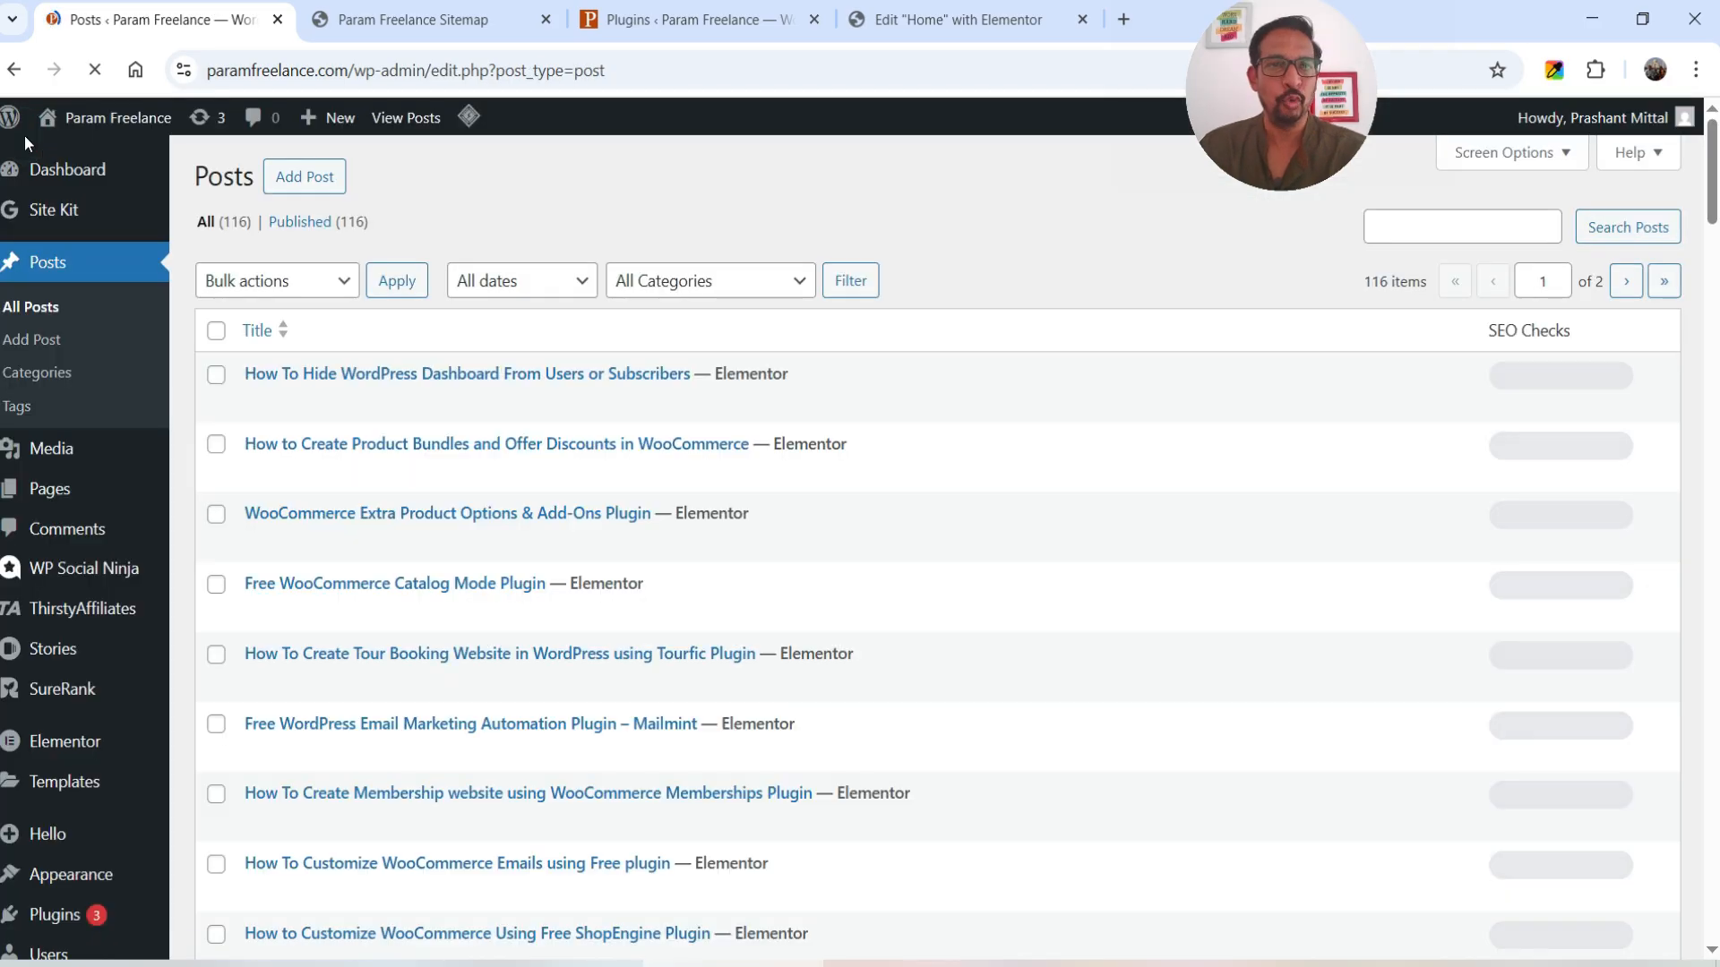
{"action": "left_click", "coordinate": [42, 488]}
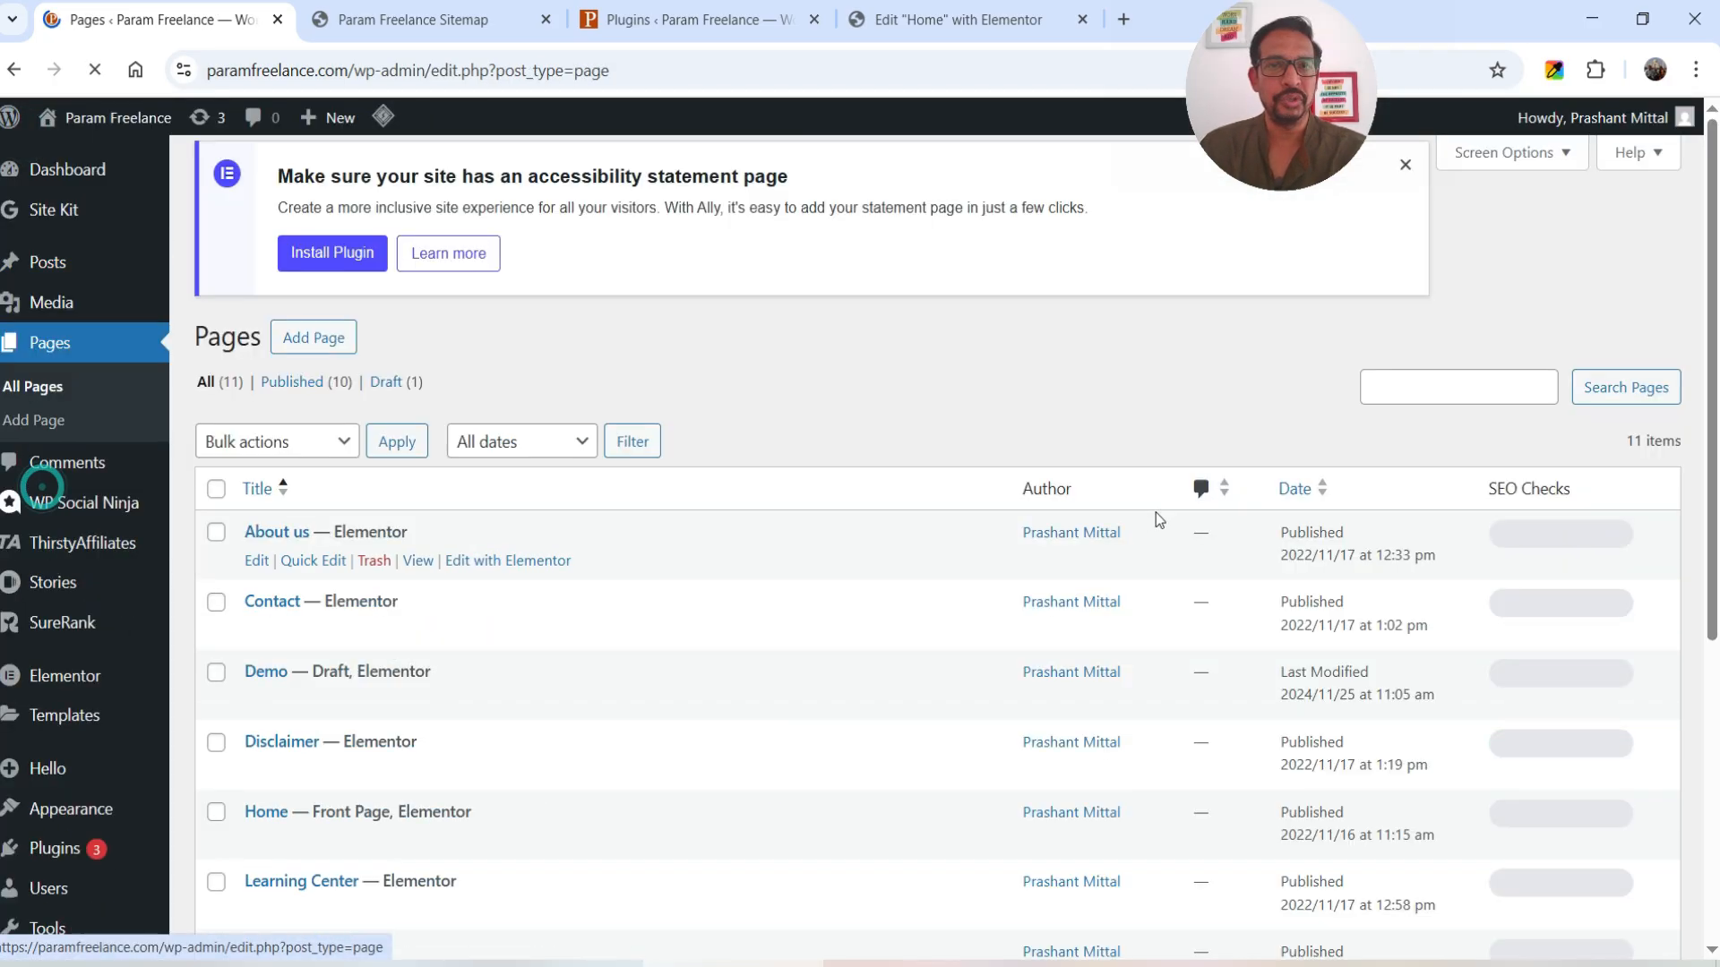
{"action": "left_click", "coordinate": [257, 580]}
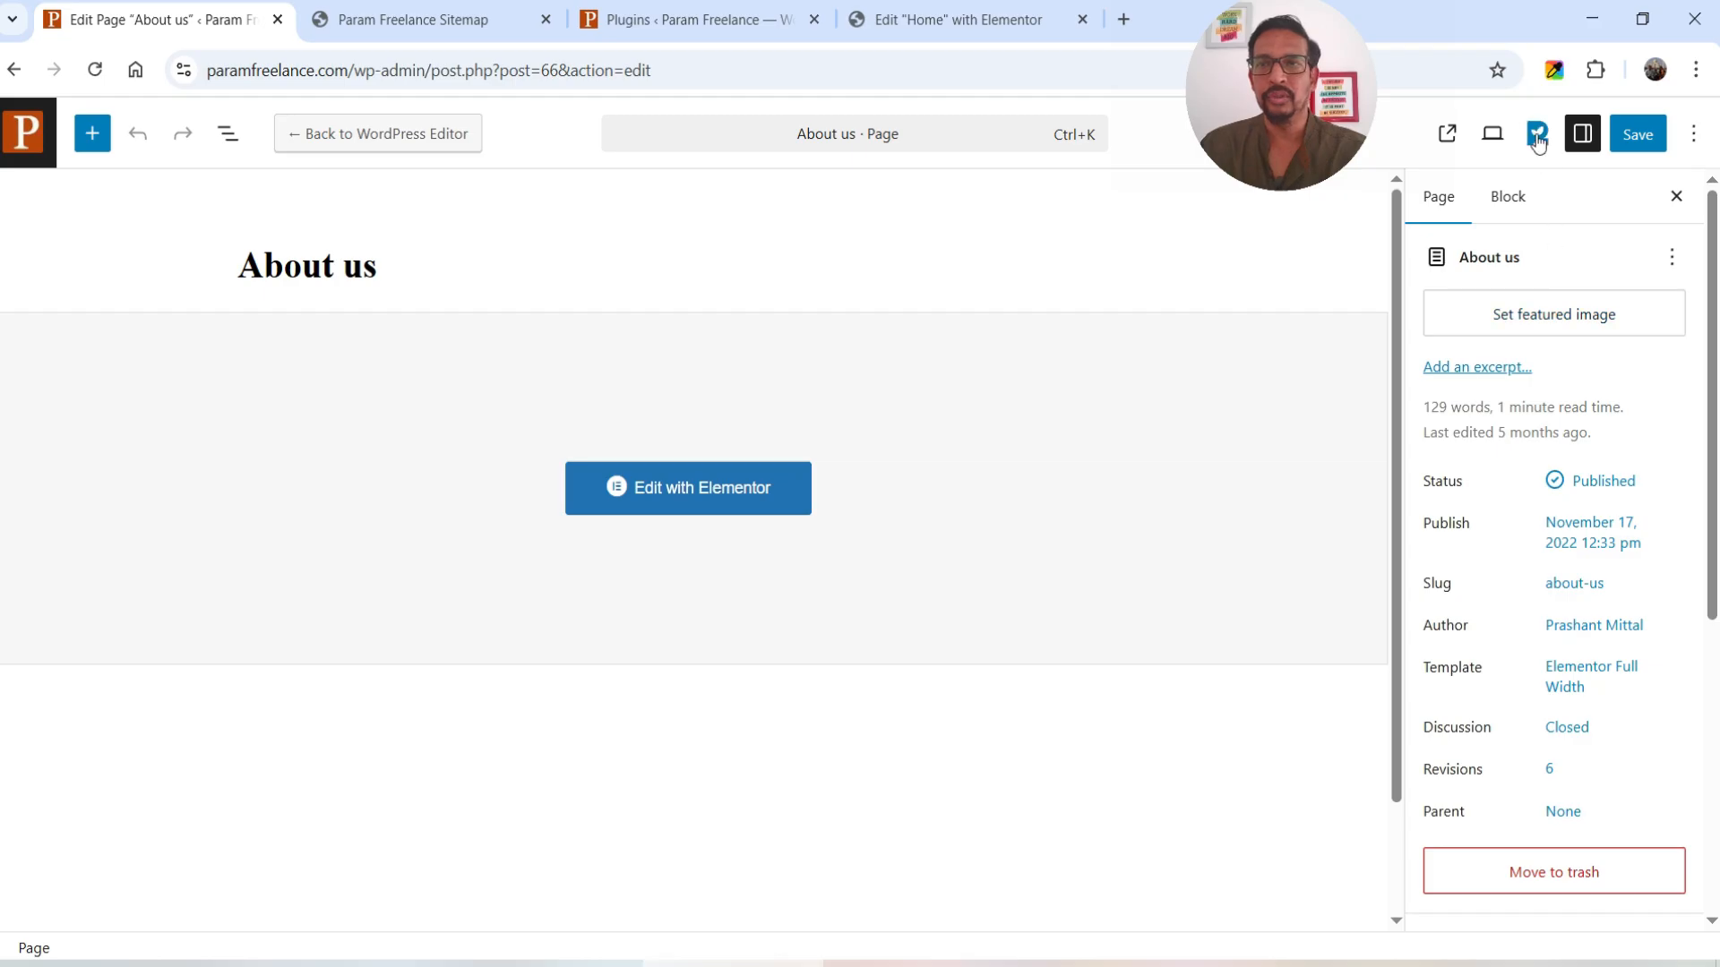
{"action": "left_click", "coordinate": [1537, 136]}
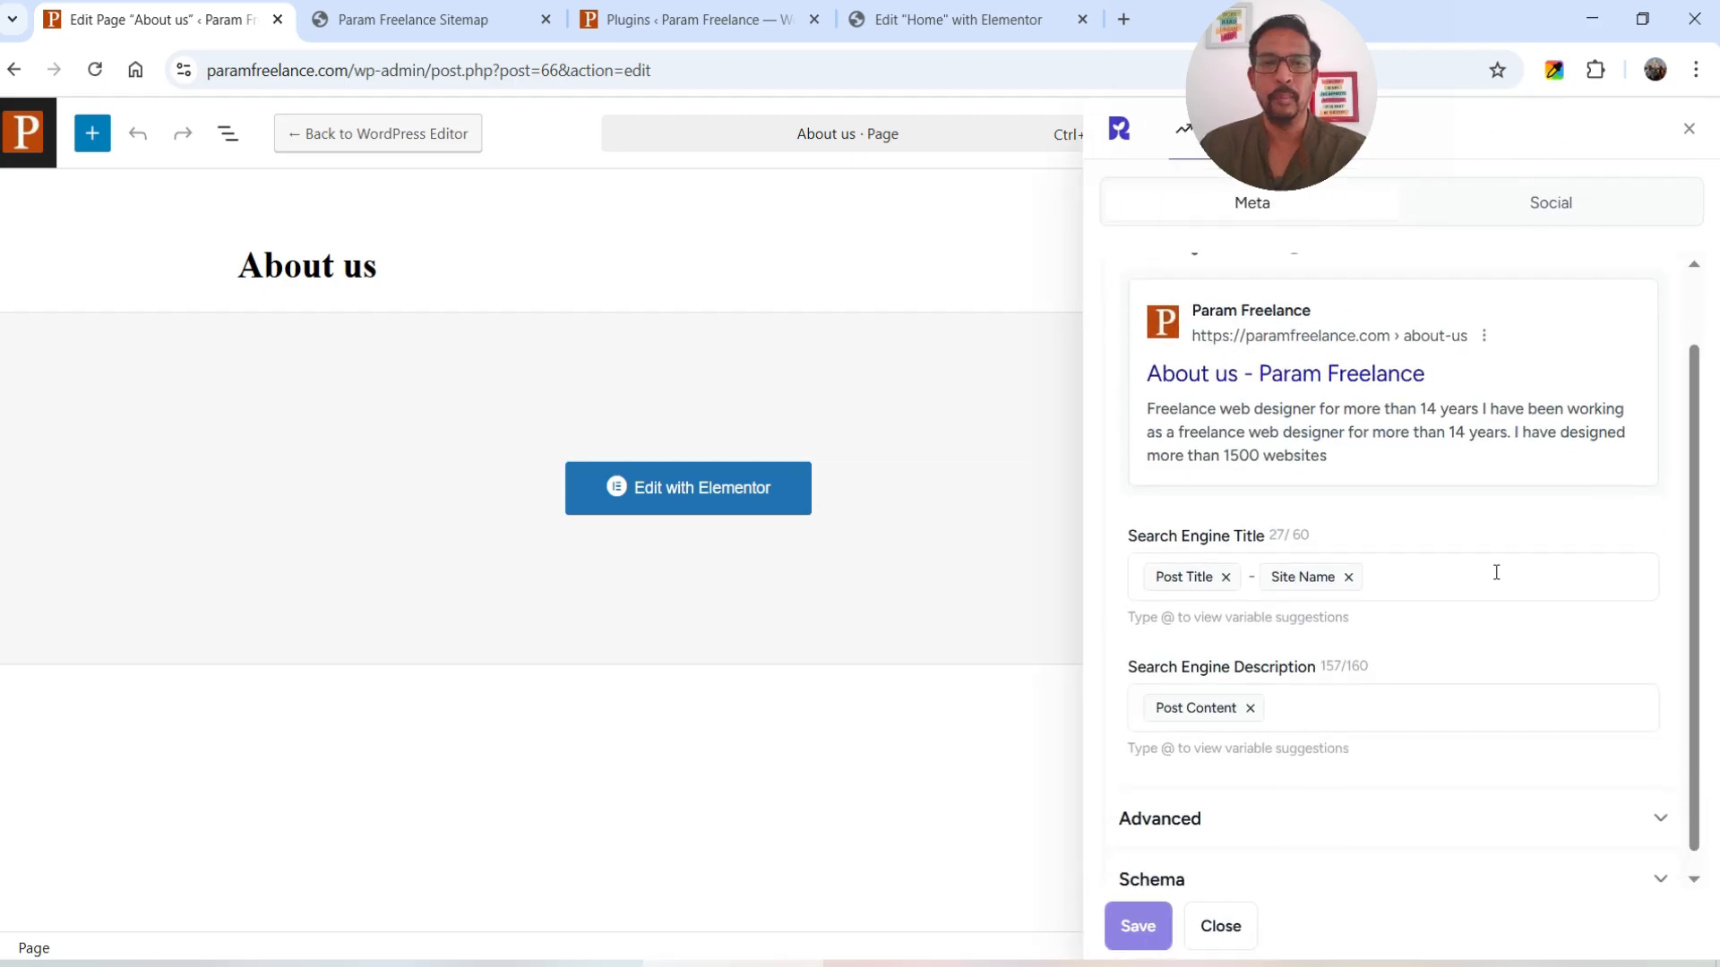
{"action": "scroll", "coordinate": [1487, 565], "scroll_direction": "down", "scroll_amount": 1}
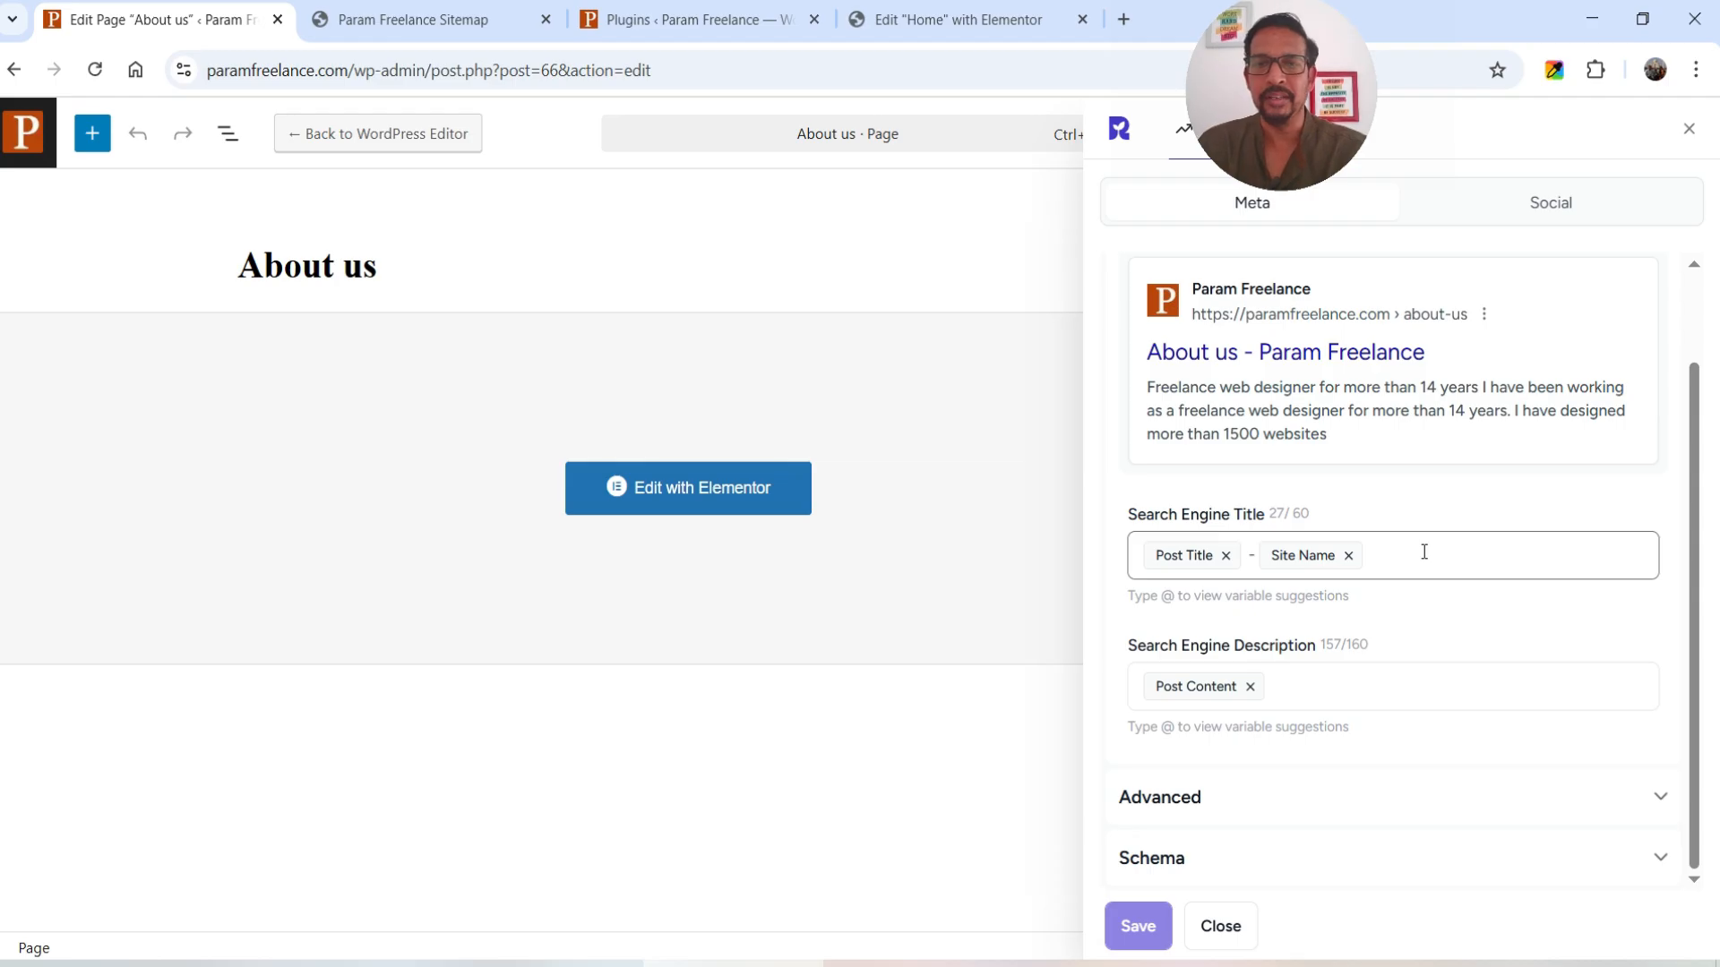
{"action": "left_click", "coordinate": [1689, 129]}
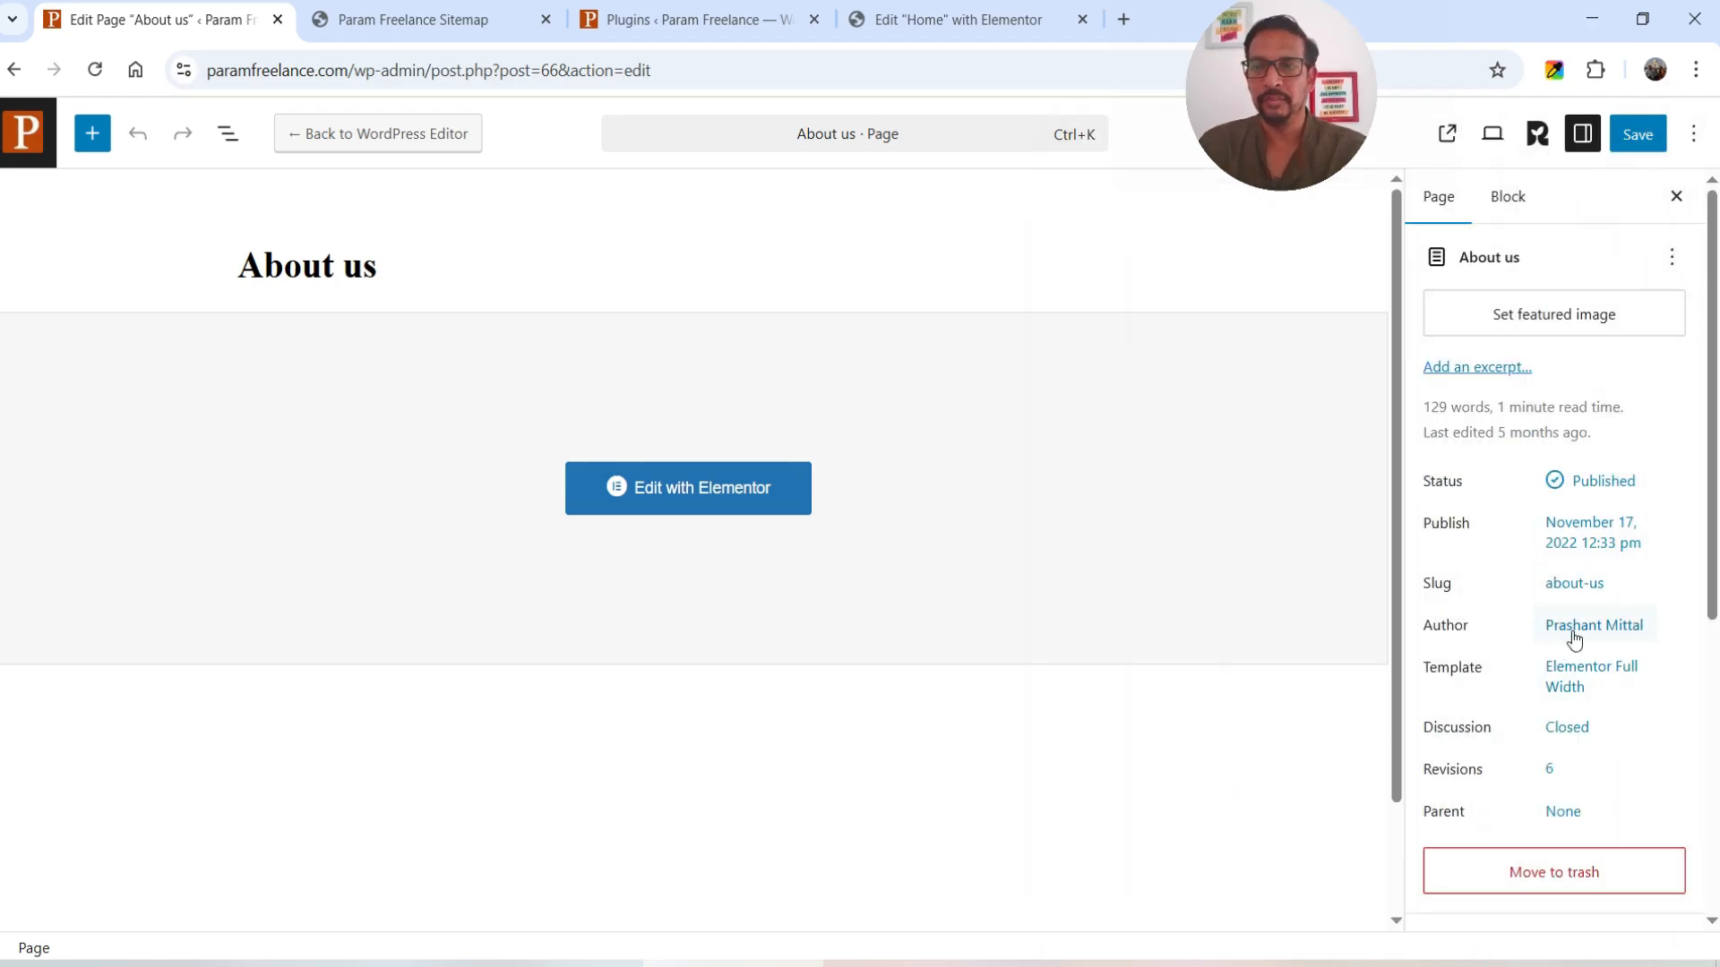
{"action": "left_click", "coordinate": [1573, 582]}
{"action": "left_click", "coordinate": [1213, 550]}
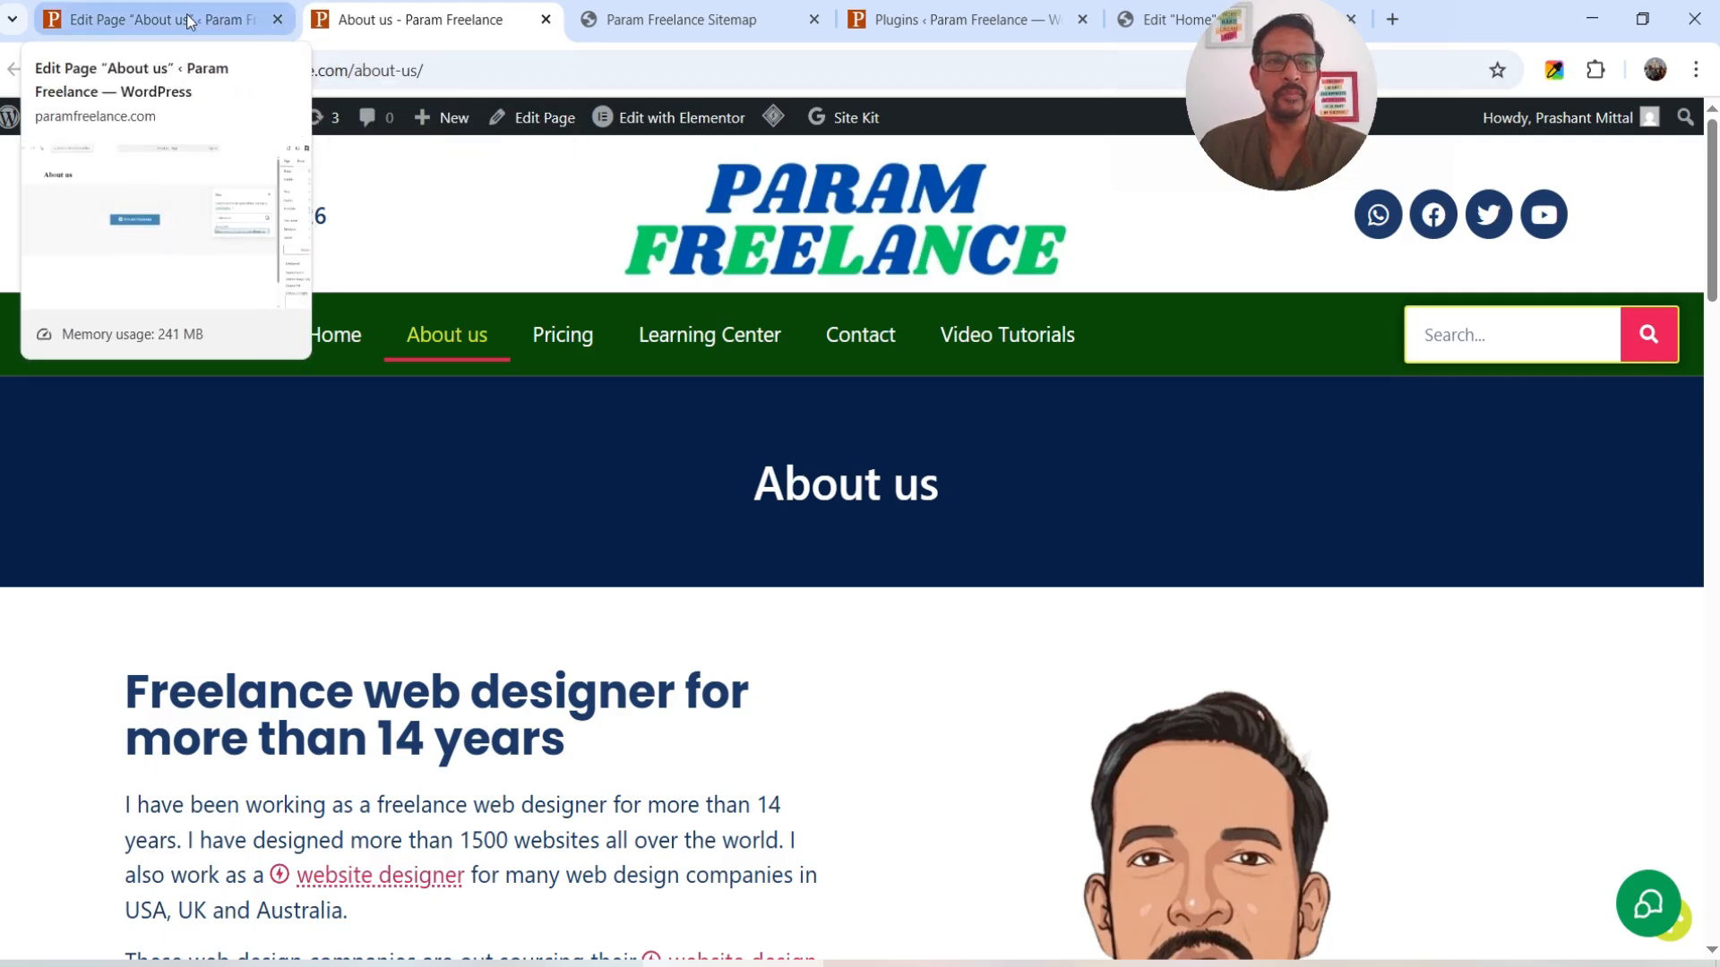
- Replace the About us SEO title variables with 'About Param Freelance'
{"action": "left_click", "coordinate": [242, 19]}
{"action": "left_click", "coordinate": [1533, 136]}
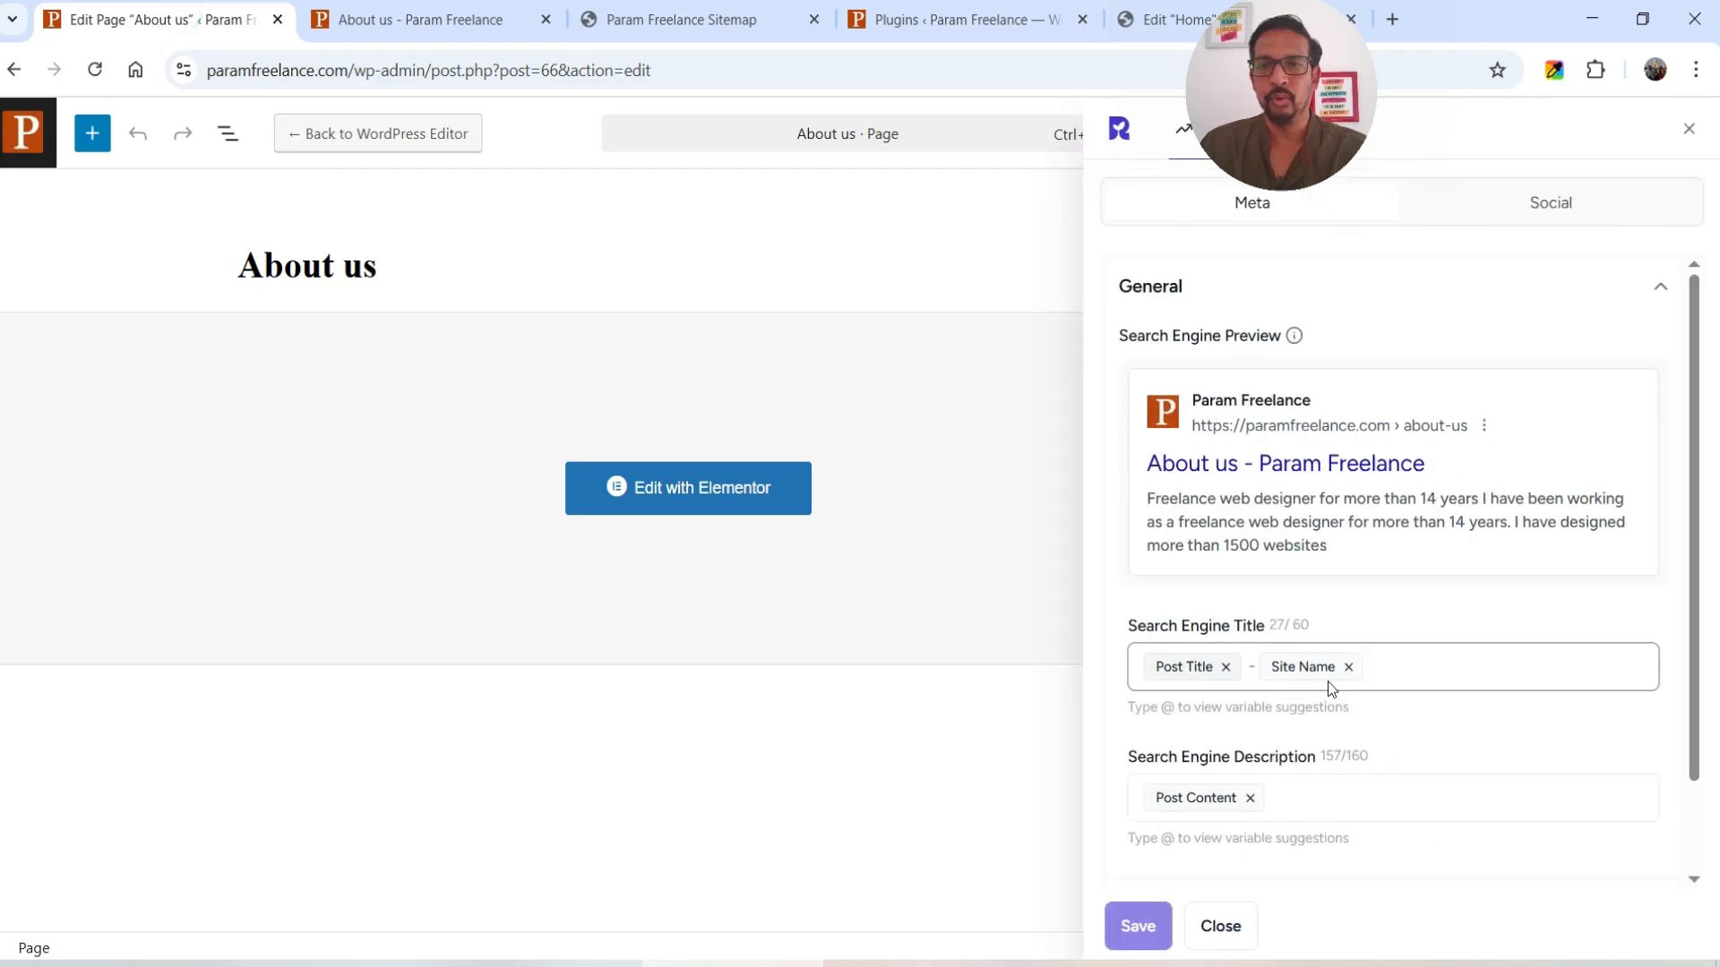
{"action": "left_click", "coordinate": [1225, 667]}
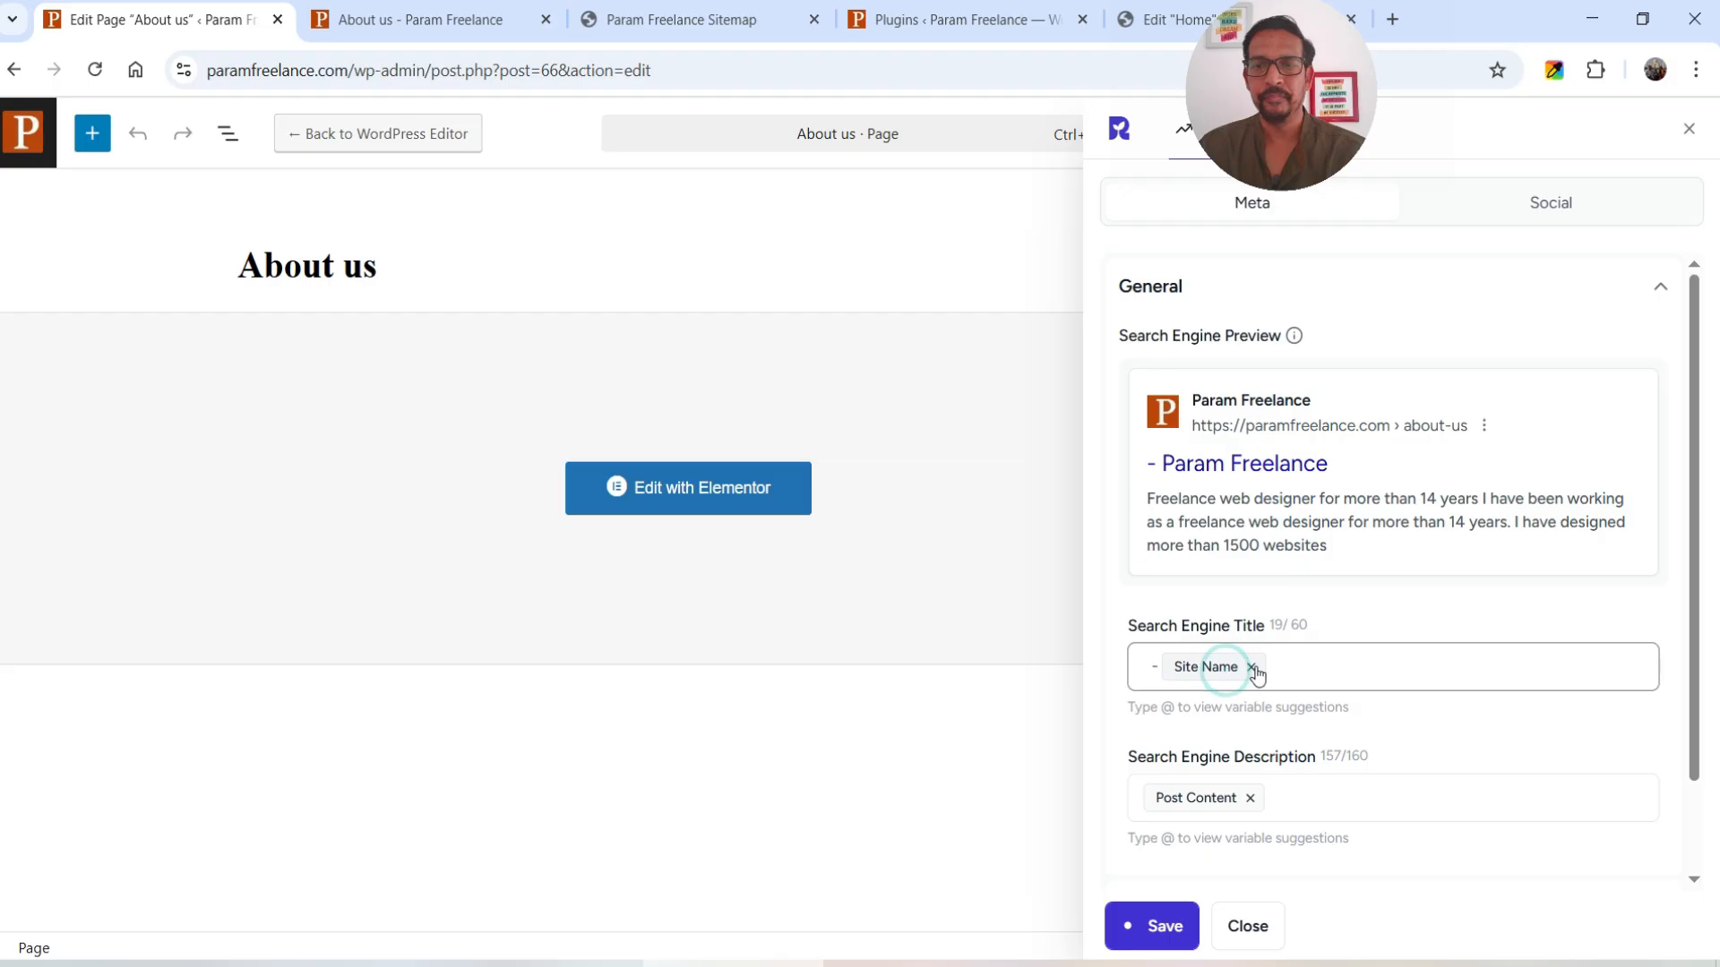
{"action": "left_click", "coordinate": [1247, 669]}
{"action": "type", "text": "About Param Freelance"}
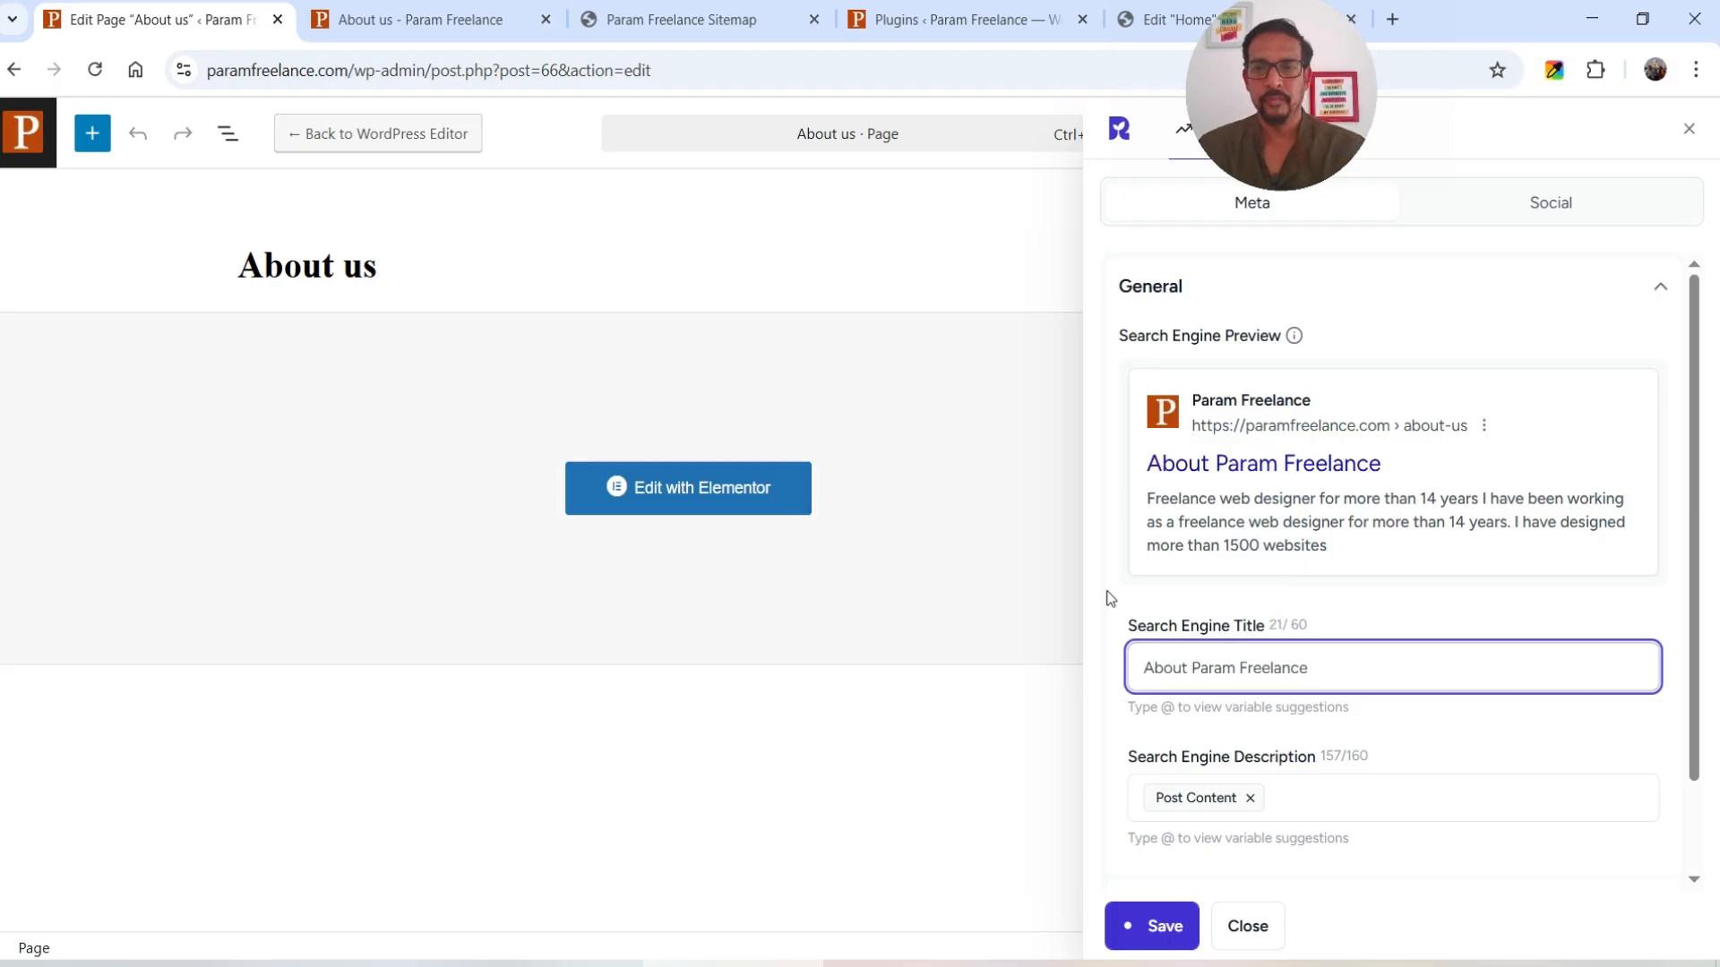
- Set the description to 'Learn the basics of WordPress, WooCommerce, Elementor and Ai tools. Watch video tutorials.' and save
{"action": "scroll", "coordinate": [1323, 795], "scroll_direction": "down", "scroll_amount": 1}
{"action": "left_click", "coordinate": [1250, 686]}
{"action": "left_click", "coordinate": [1263, 695]}
{"action": "type", "text": "Learn the basics of WordPress, WooCommerc"}
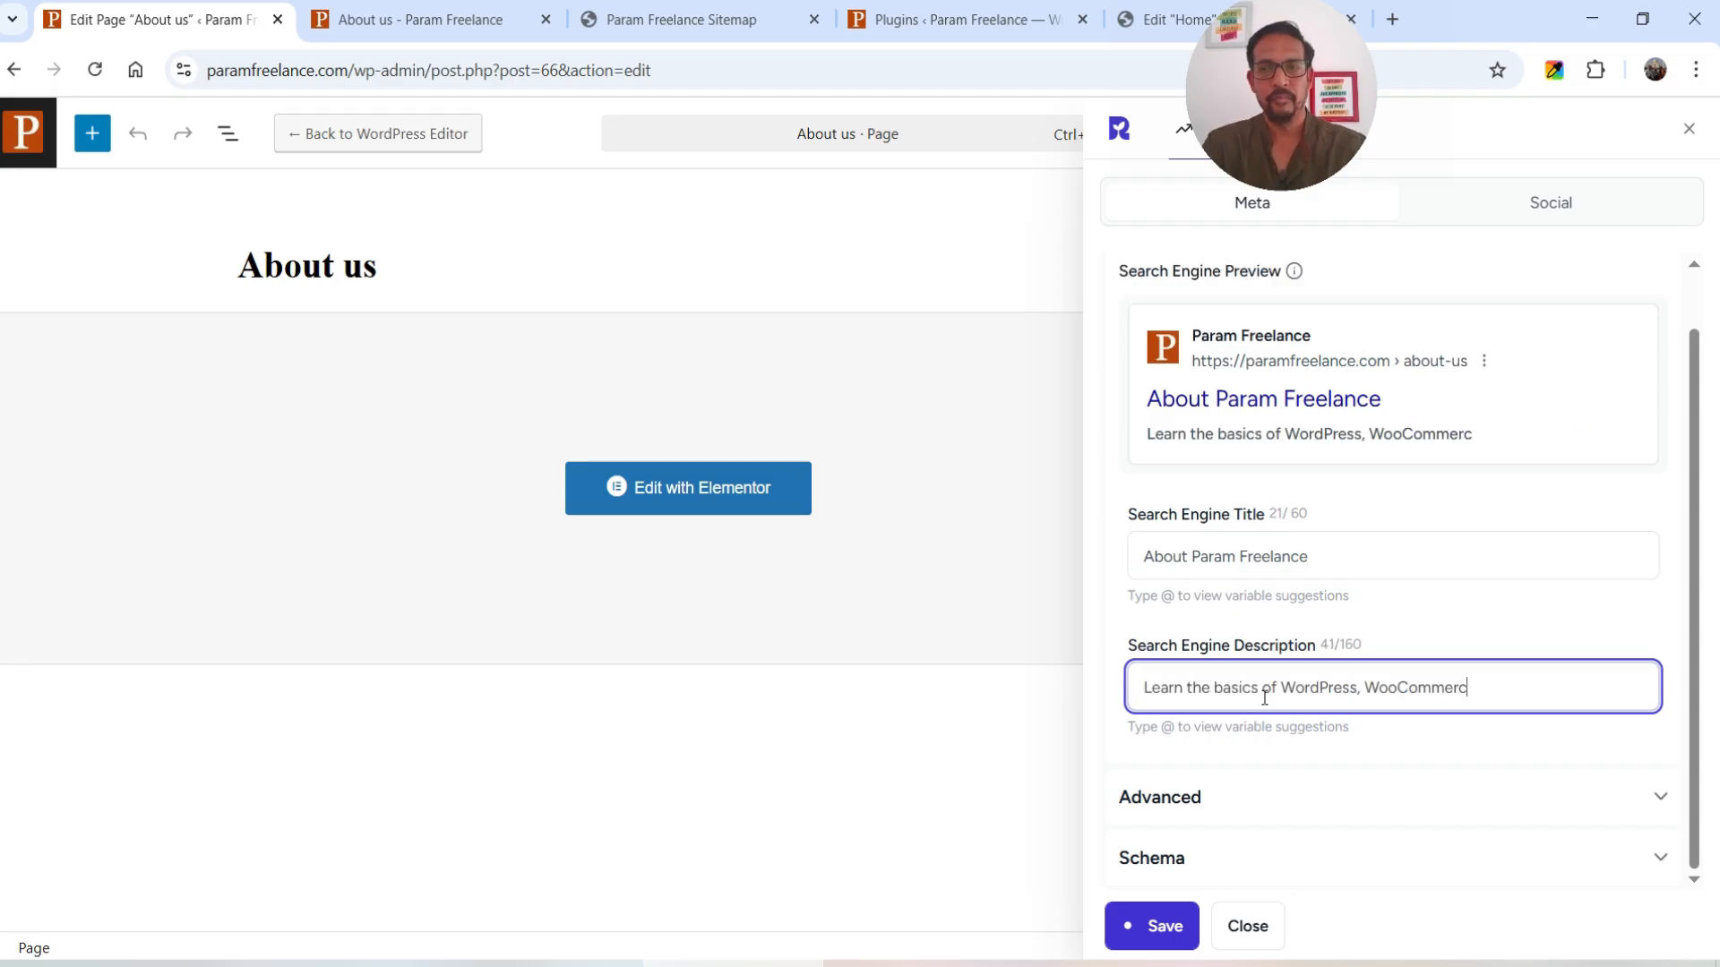
{"action": "type", "text": "e, Elementor and Ai tools. Watch video tutorials."}
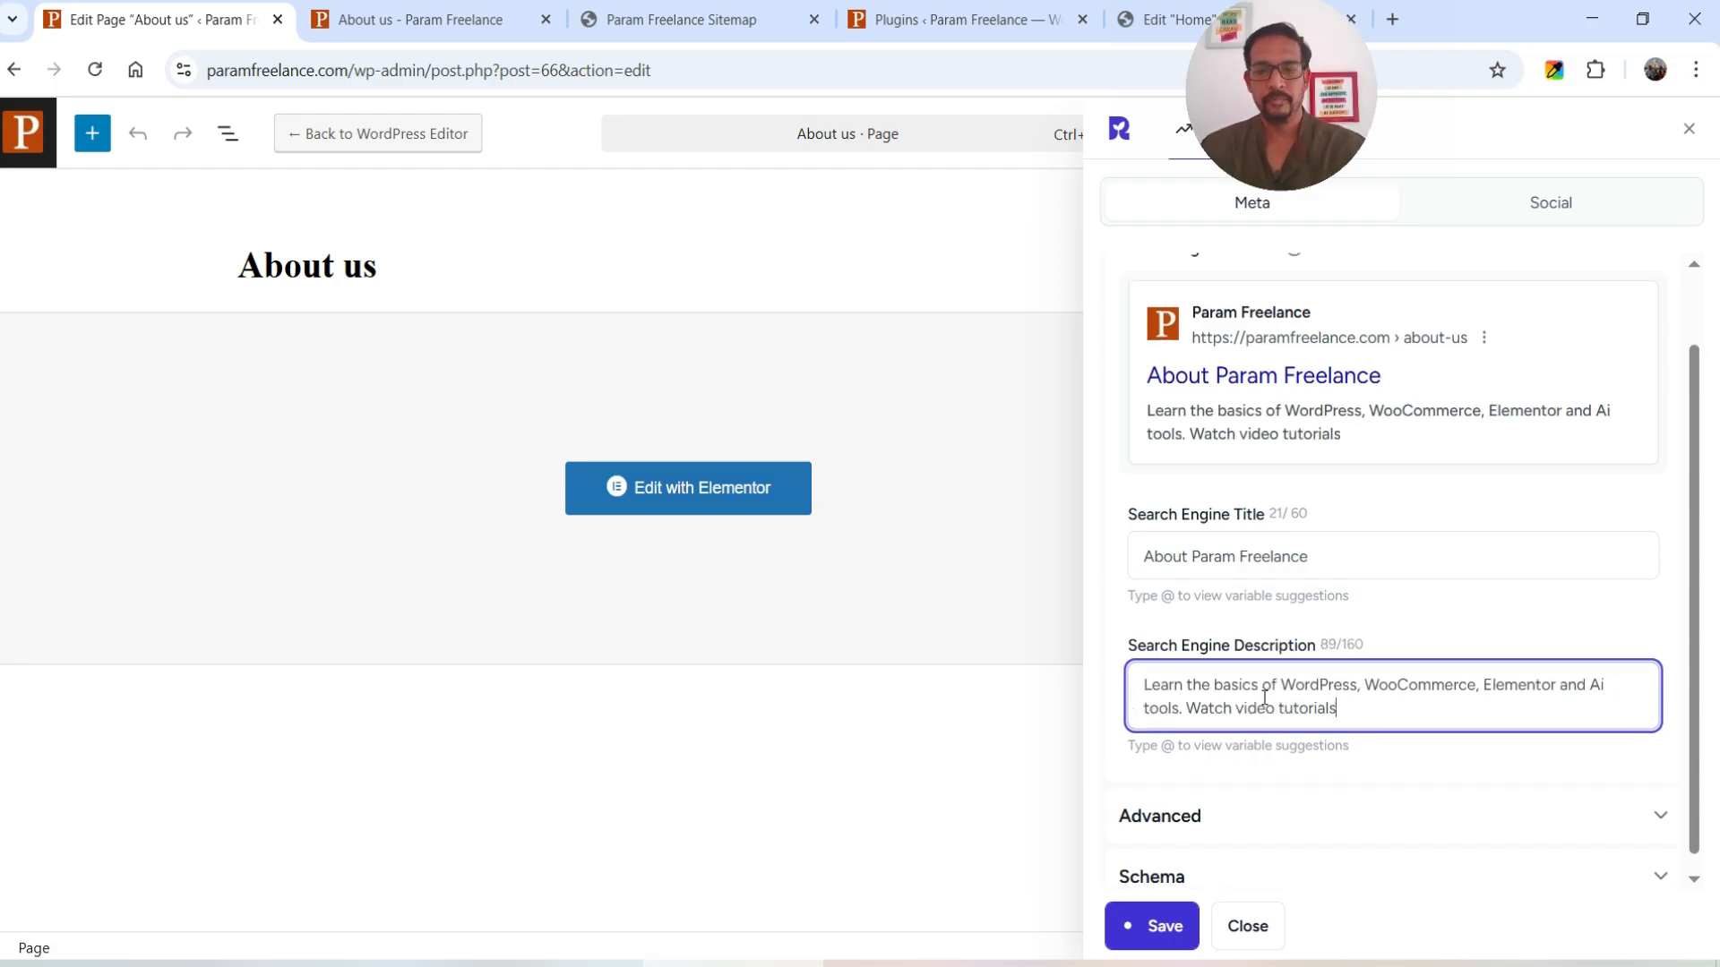
{"action": "left_click", "coordinate": [1159, 943]}
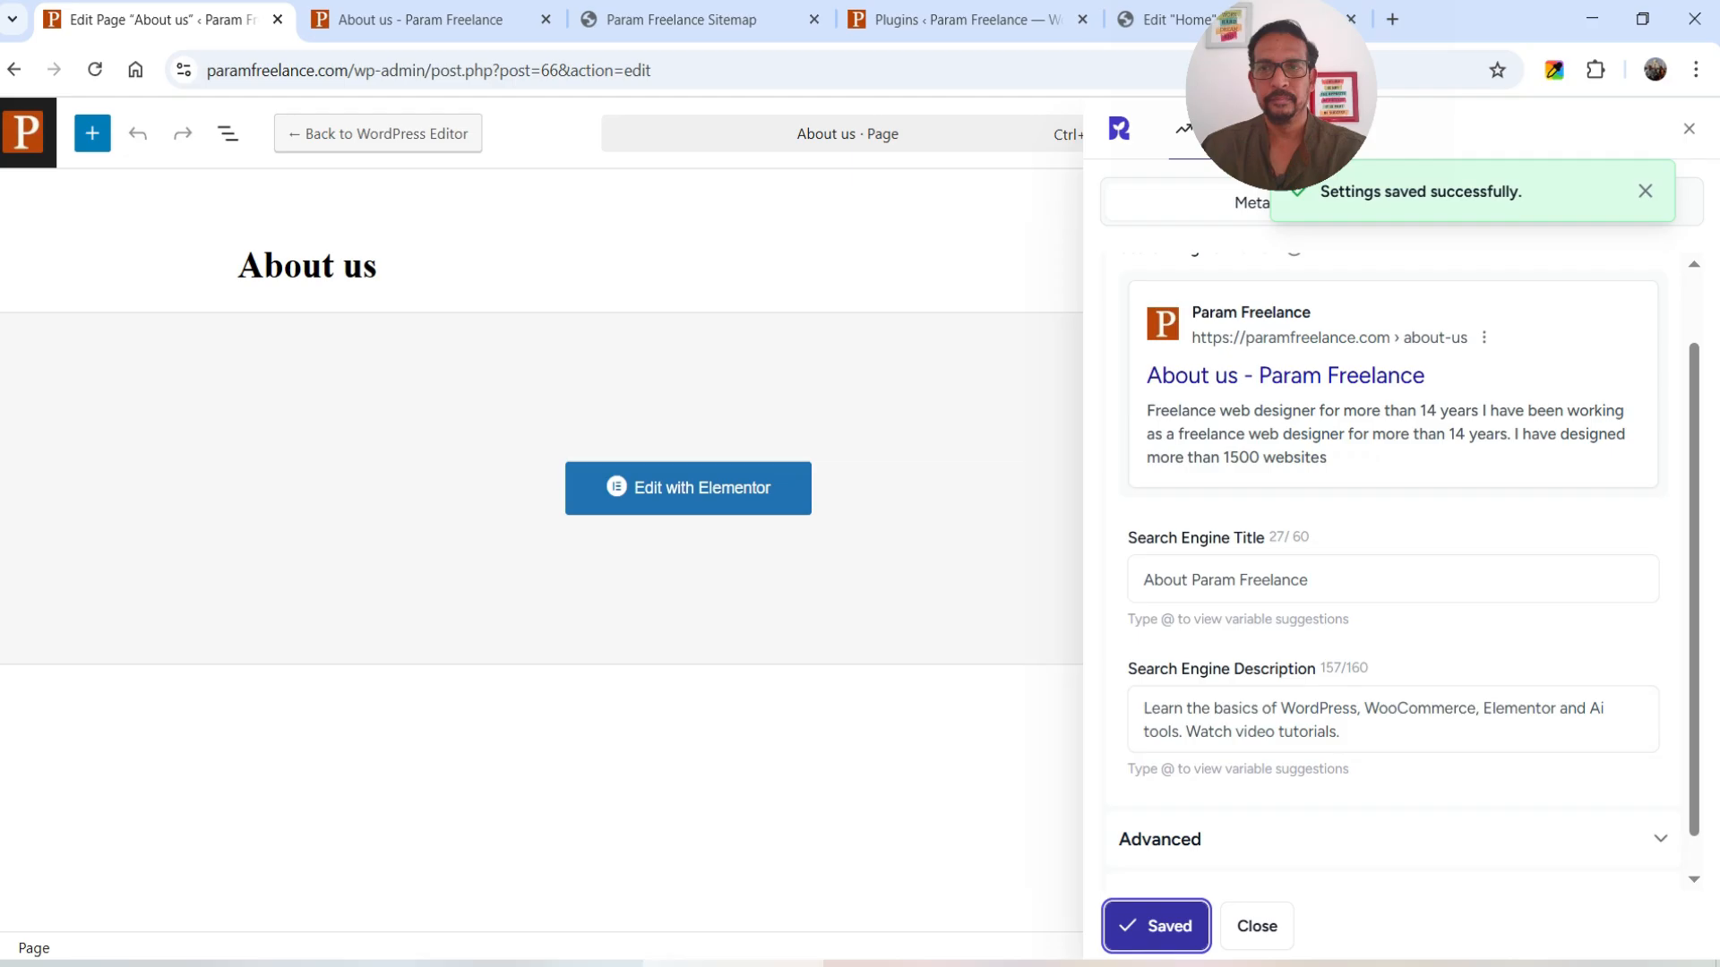
{"action": "left_click", "coordinate": [349, 18]}
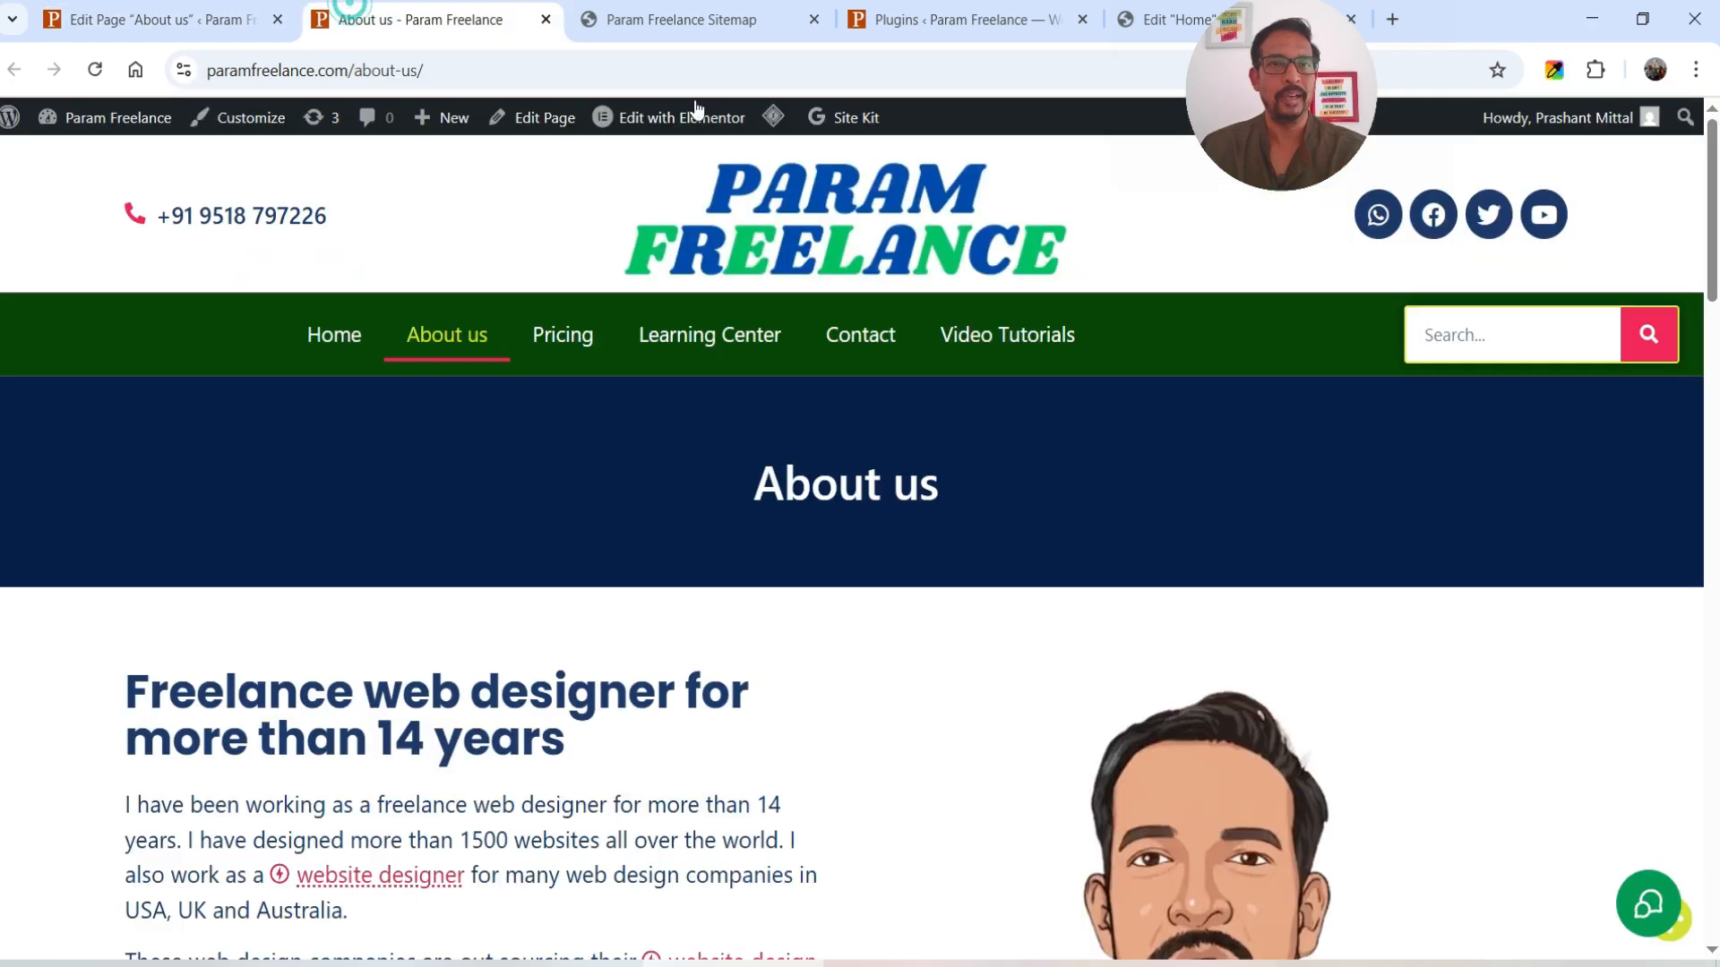
- Purge all LiteSpeed caches and confirm the new title and meta description in the About us page source
{"action": "mouse_move", "coordinate": [773, 117]}
{"action": "left_click", "coordinate": [782, 219]}
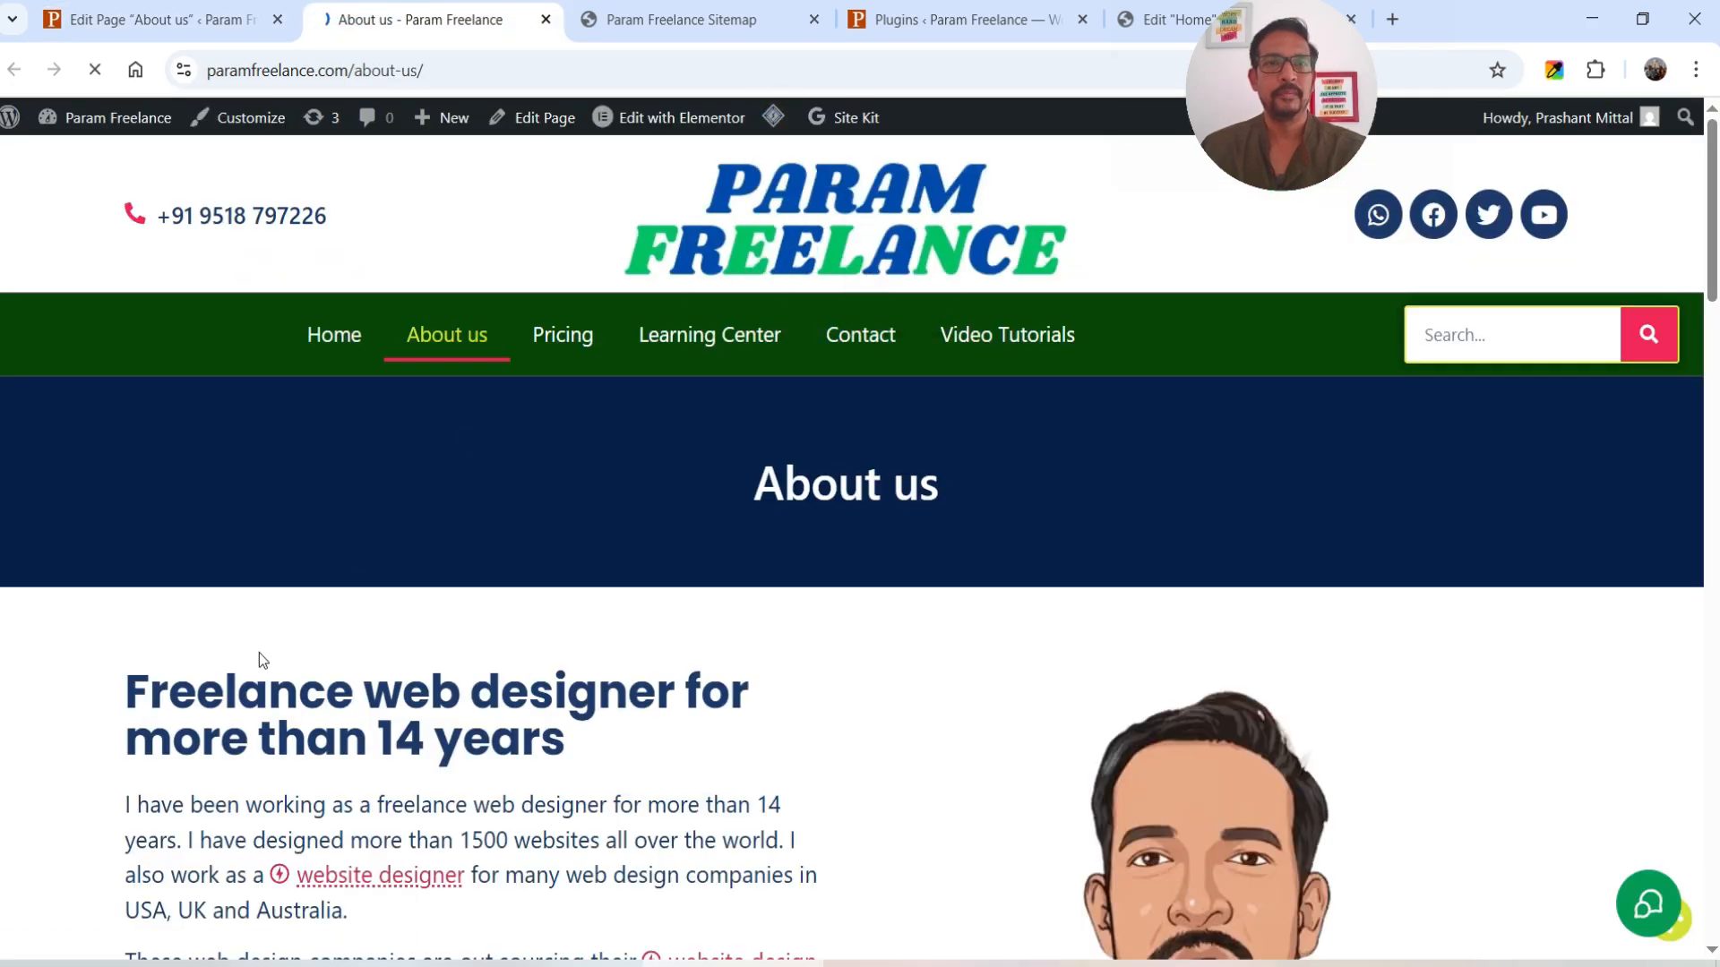
{"action": "right_click", "coordinate": [409, 27]}
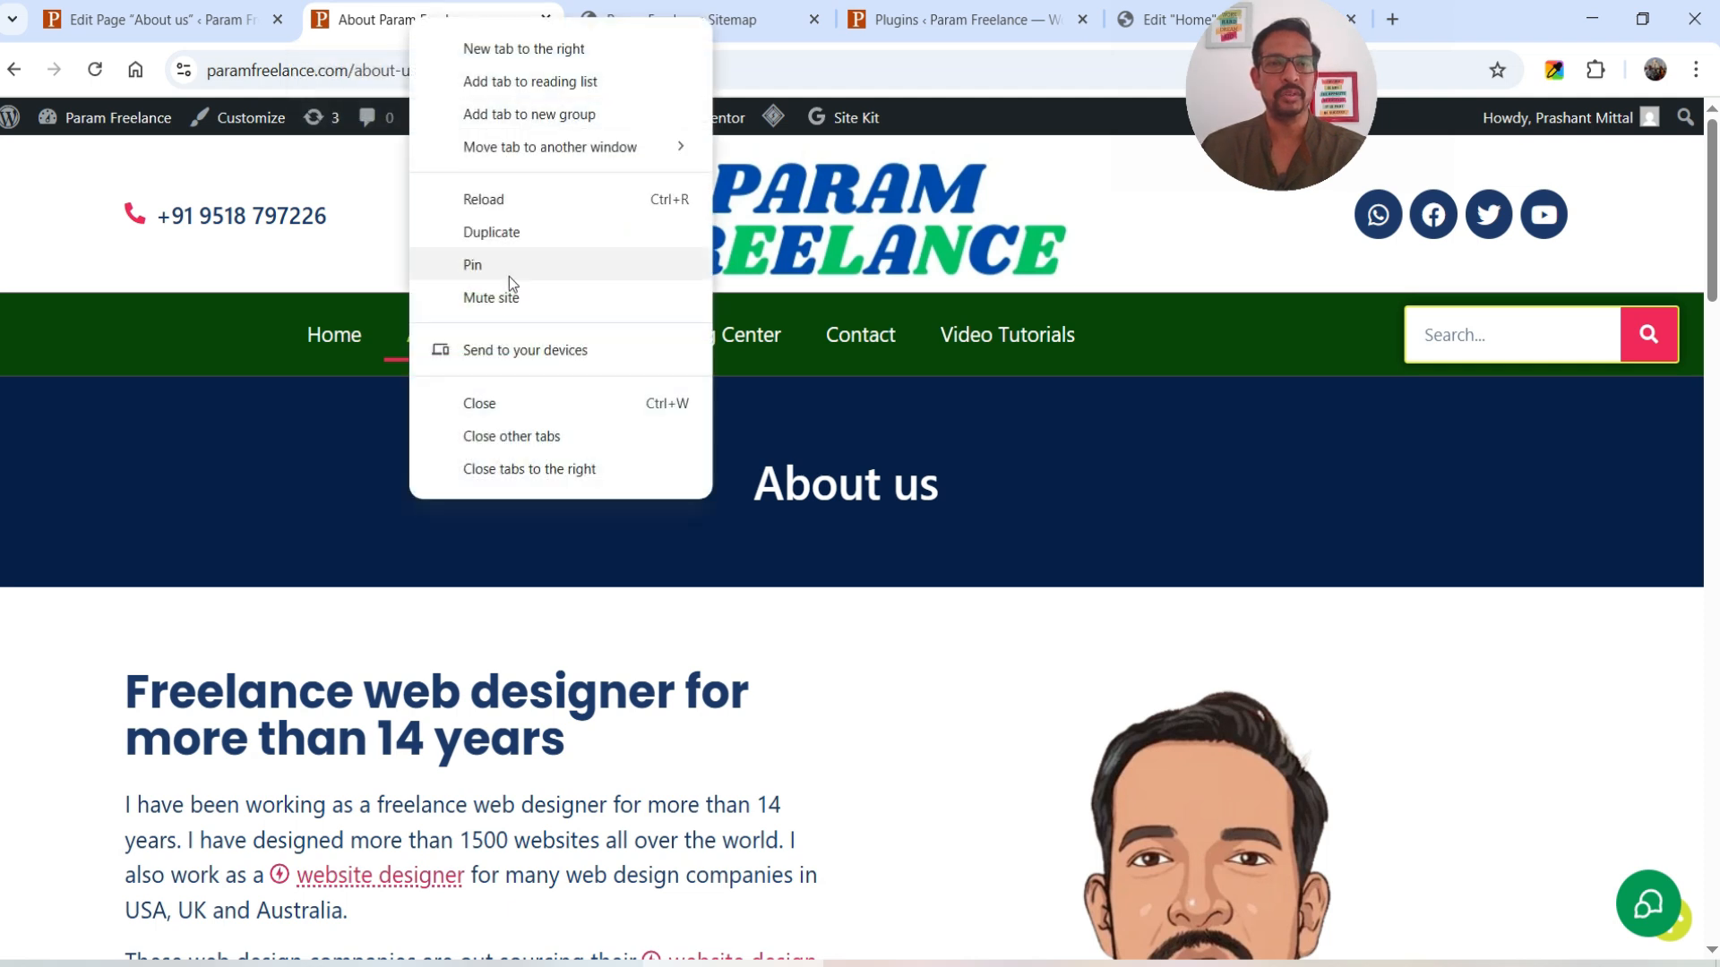
{"action": "right_click", "coordinate": [201, 664]}
{"action": "left_click", "coordinate": [224, 626]}
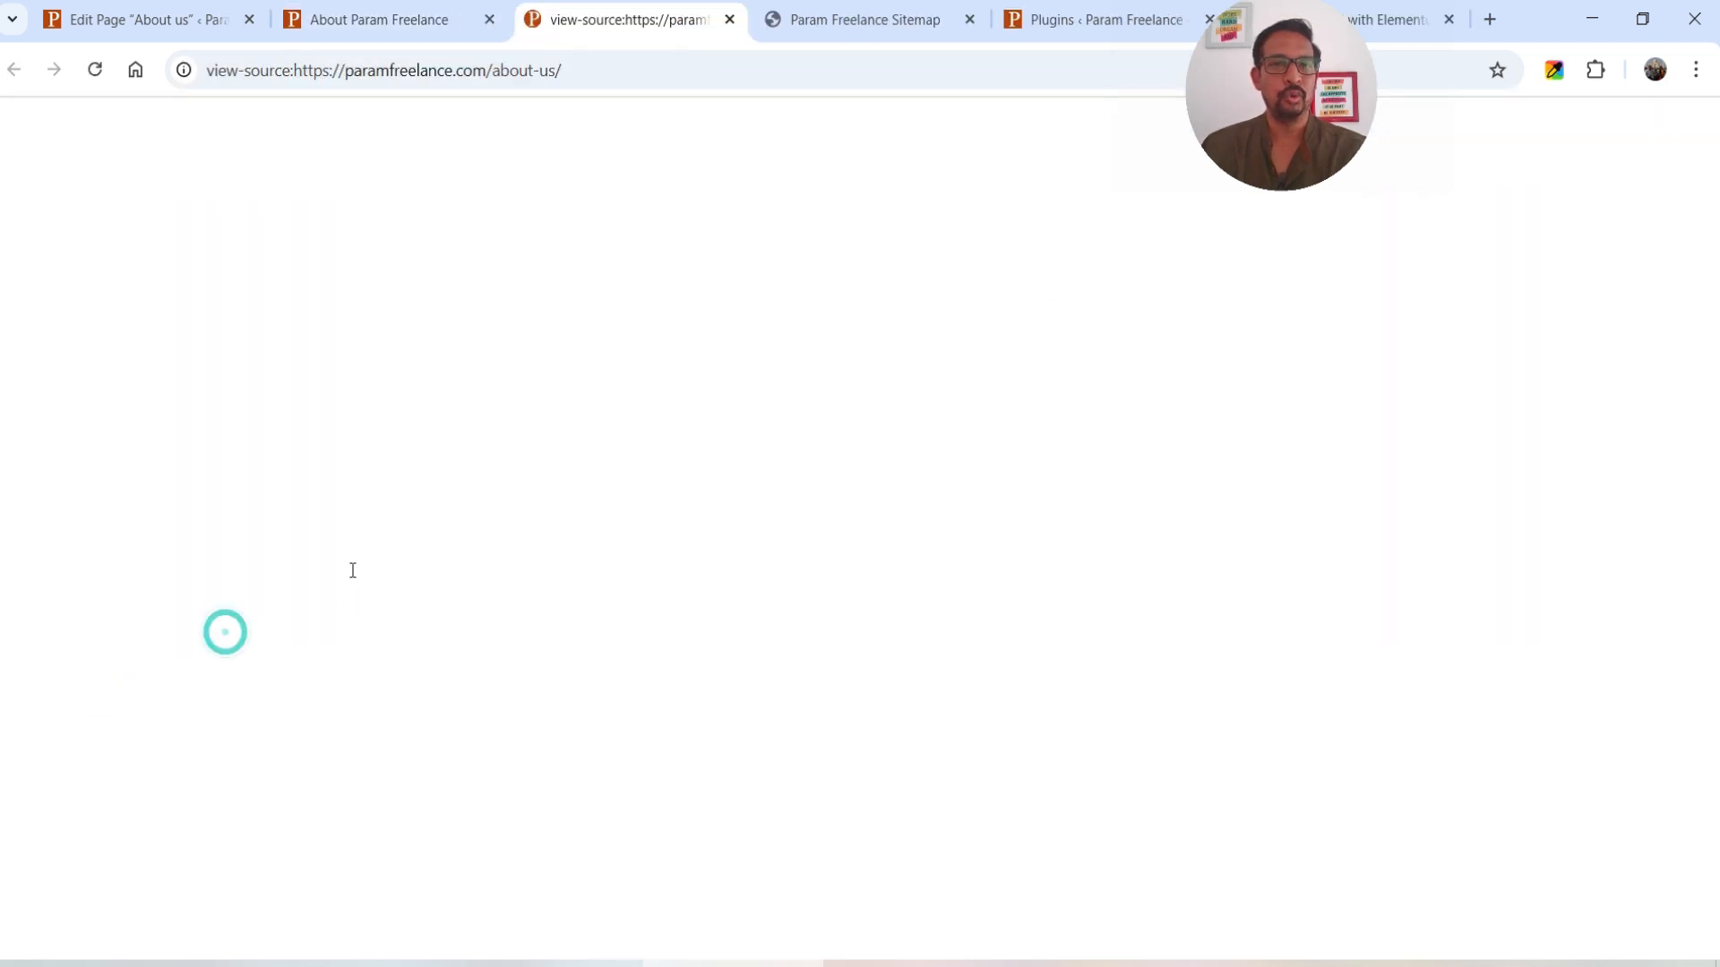
{"action": "left_click_drag", "start_coordinate": [160, 239], "coordinate": [328, 239]}
{"action": "left_click_drag", "start_coordinate": [306, 380], "coordinate": [1032, 381]}
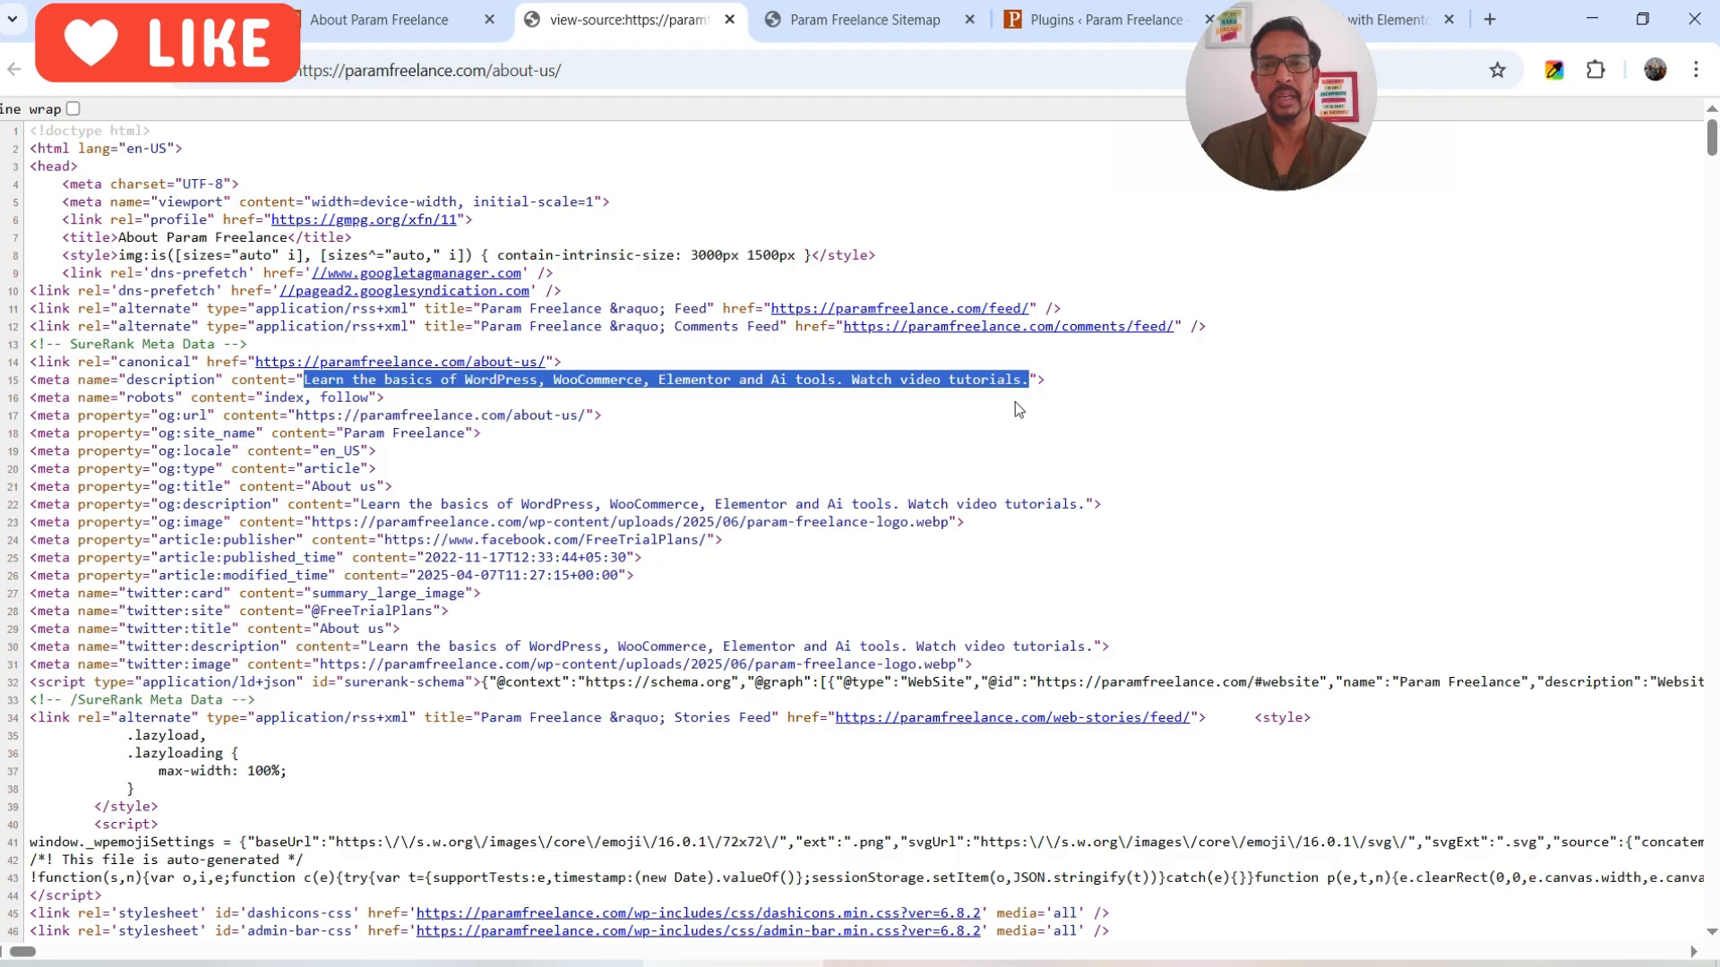
{"action": "left_click", "coordinate": [730, 19]}
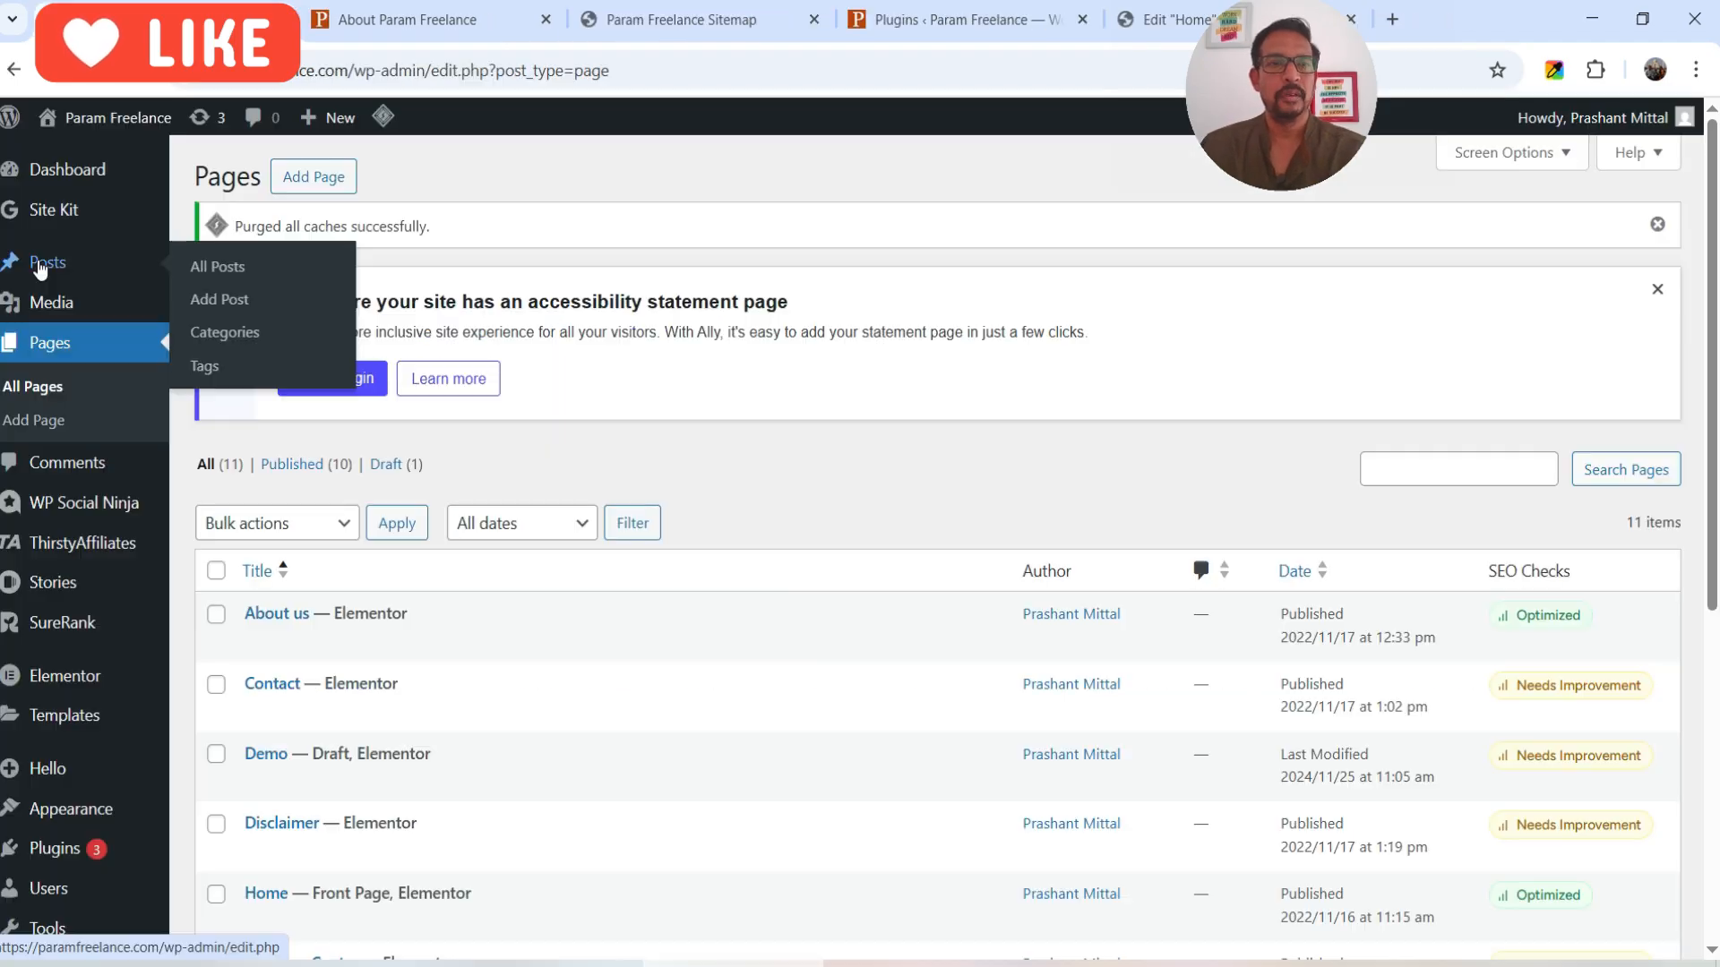
- Check the Tour Booking post's SEO checks: URL over 90 characters and title over 60
{"action": "scroll", "coordinate": [1448, 326], "scroll_direction": "down", "scroll_amount": 1}
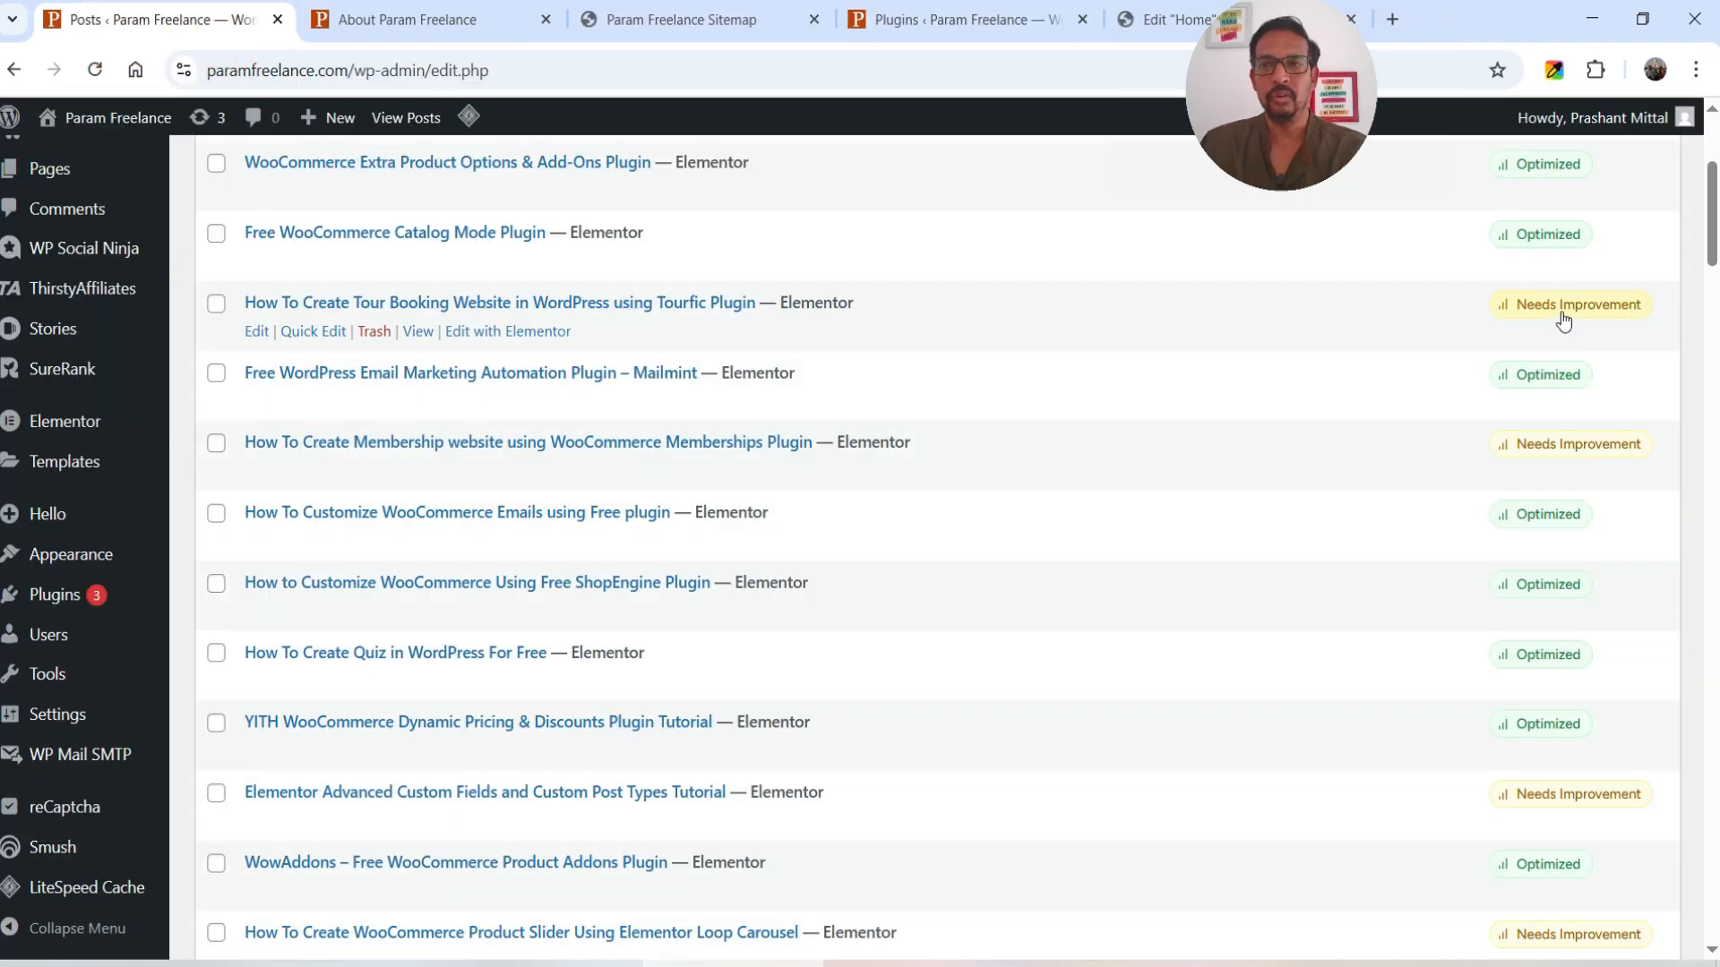
{"action": "left_click", "coordinate": [1563, 309]}
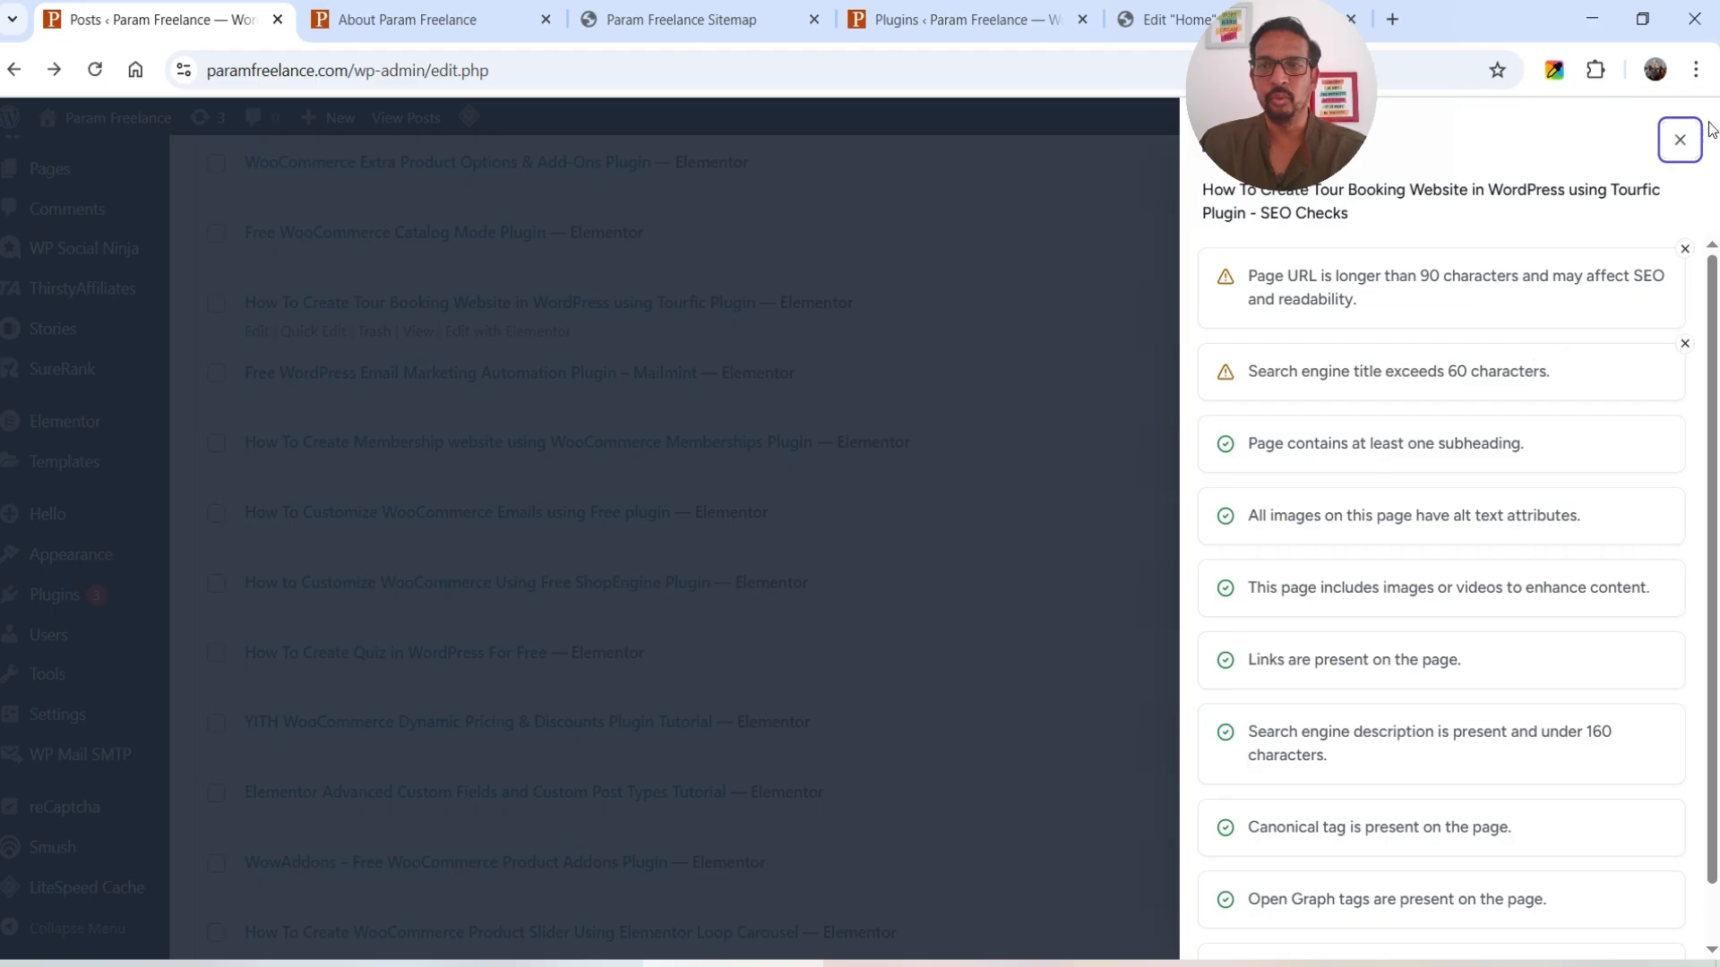
{"action": "left_click", "coordinate": [1679, 140]}
- Change 'using' to 'with' in the Tourfic post's SEO title, save, update the post, and return to Posts
{"action": "left_click", "coordinate": [260, 338]}
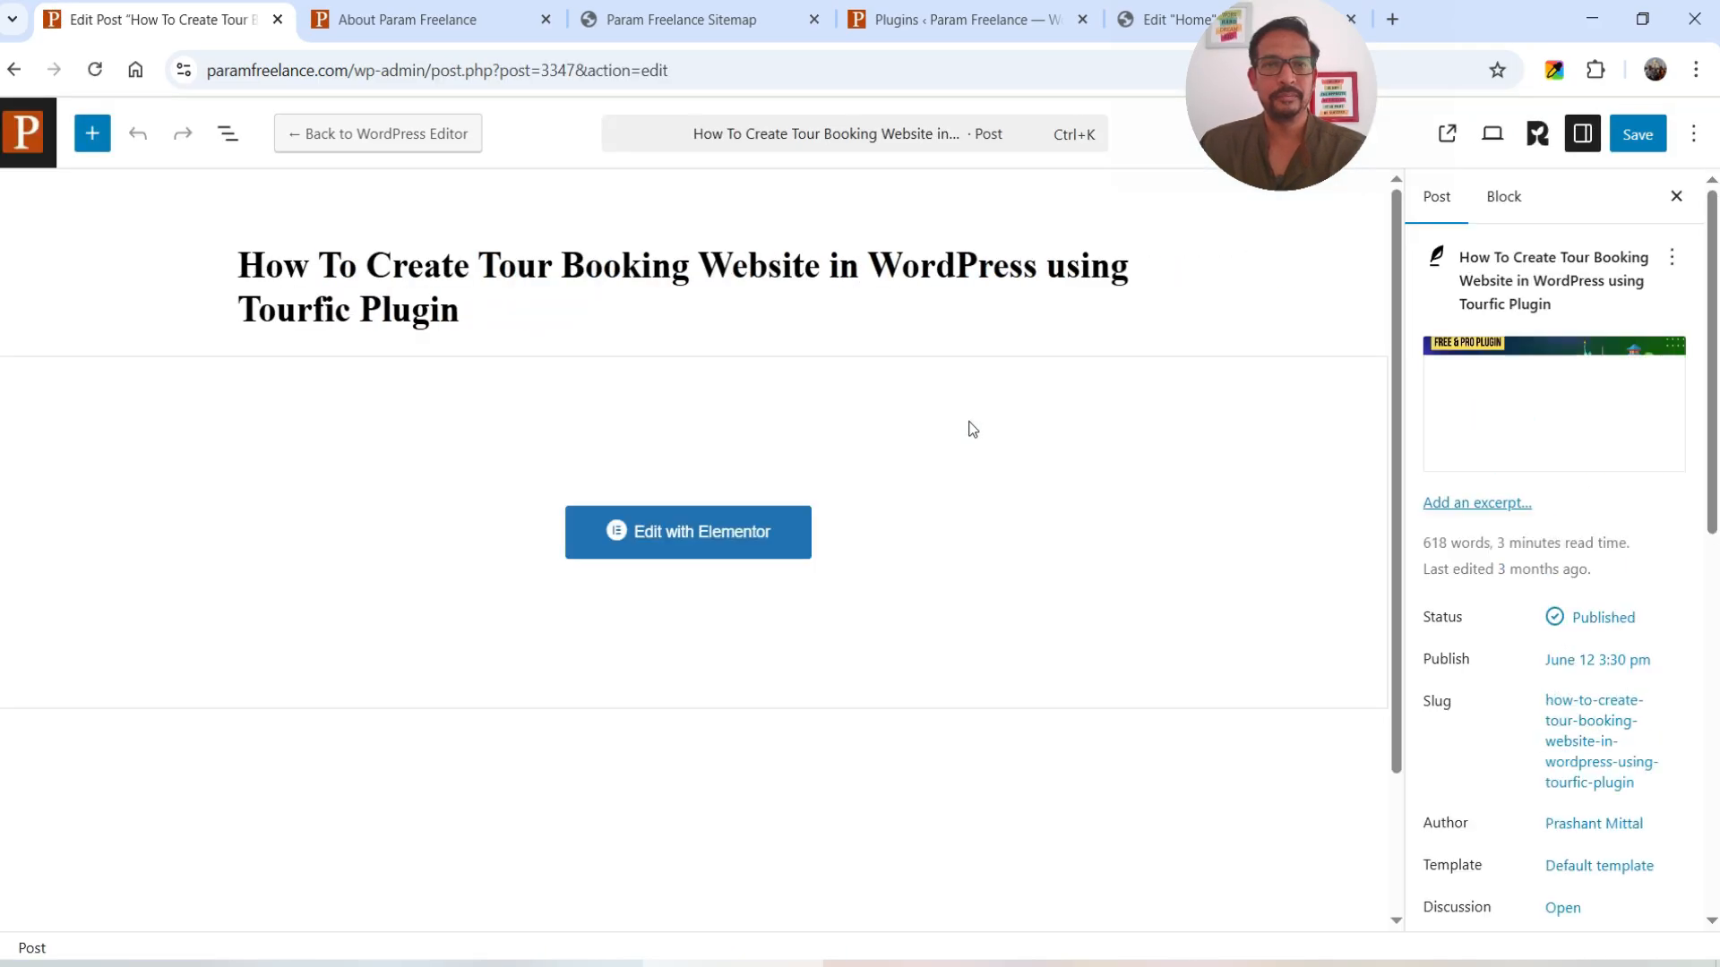
{"action": "left_click", "coordinate": [1537, 139]}
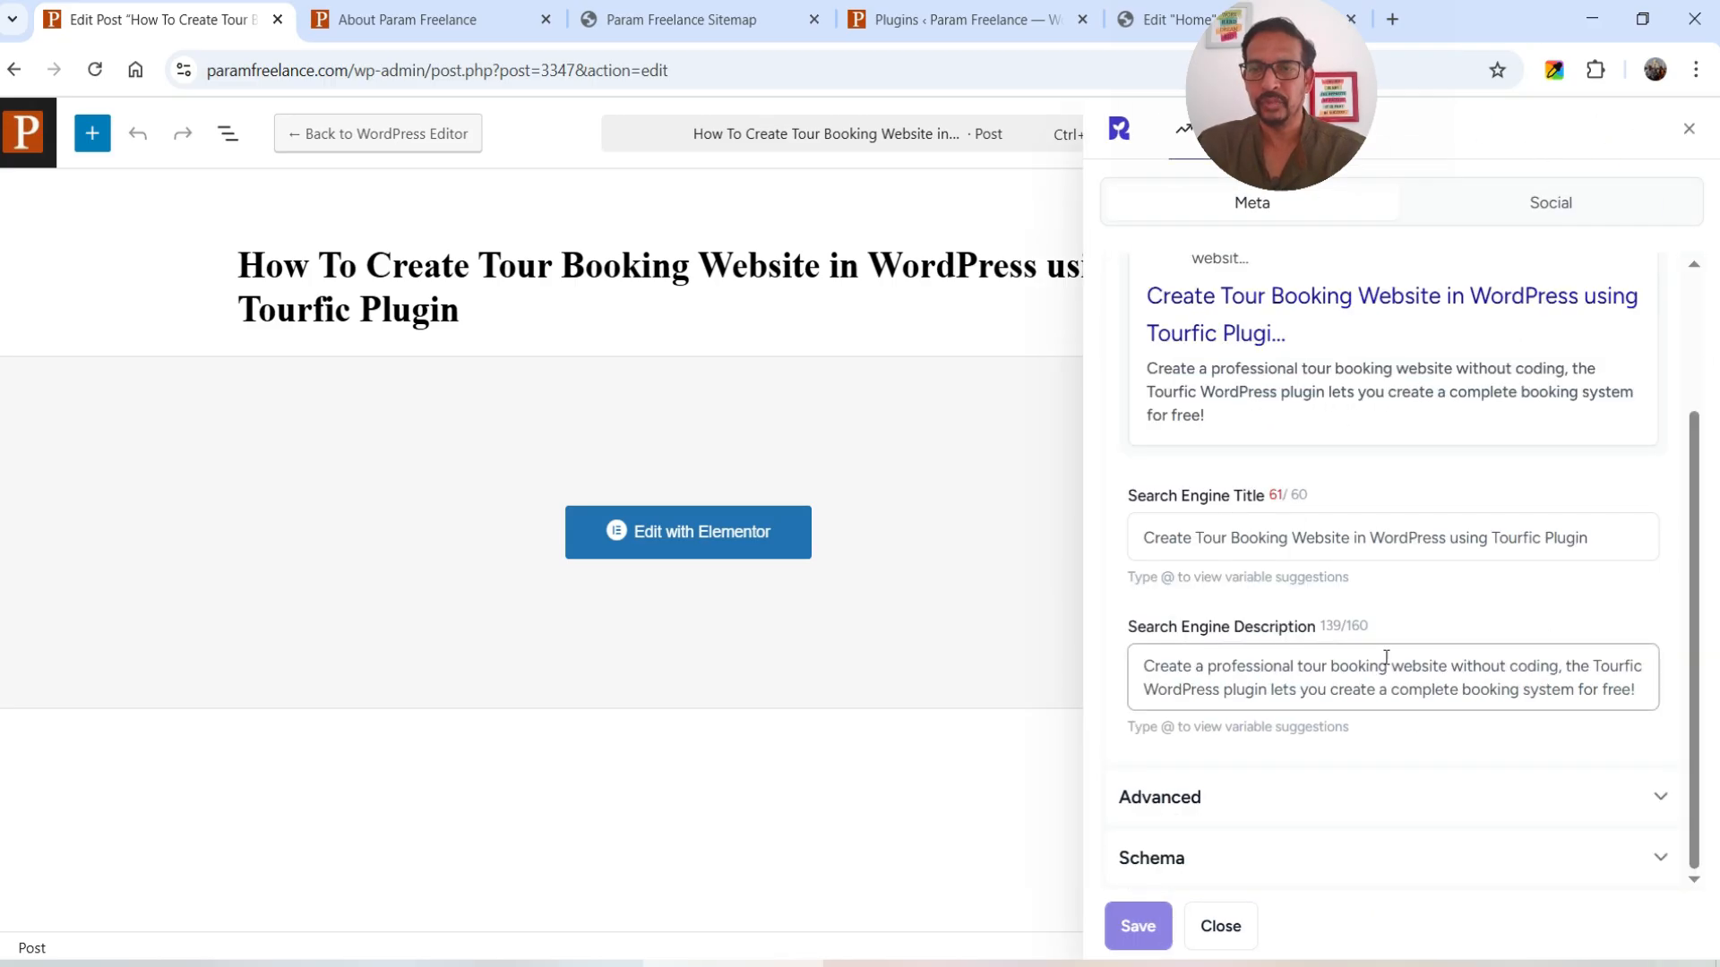
{"action": "left_click", "coordinate": [1473, 537]}
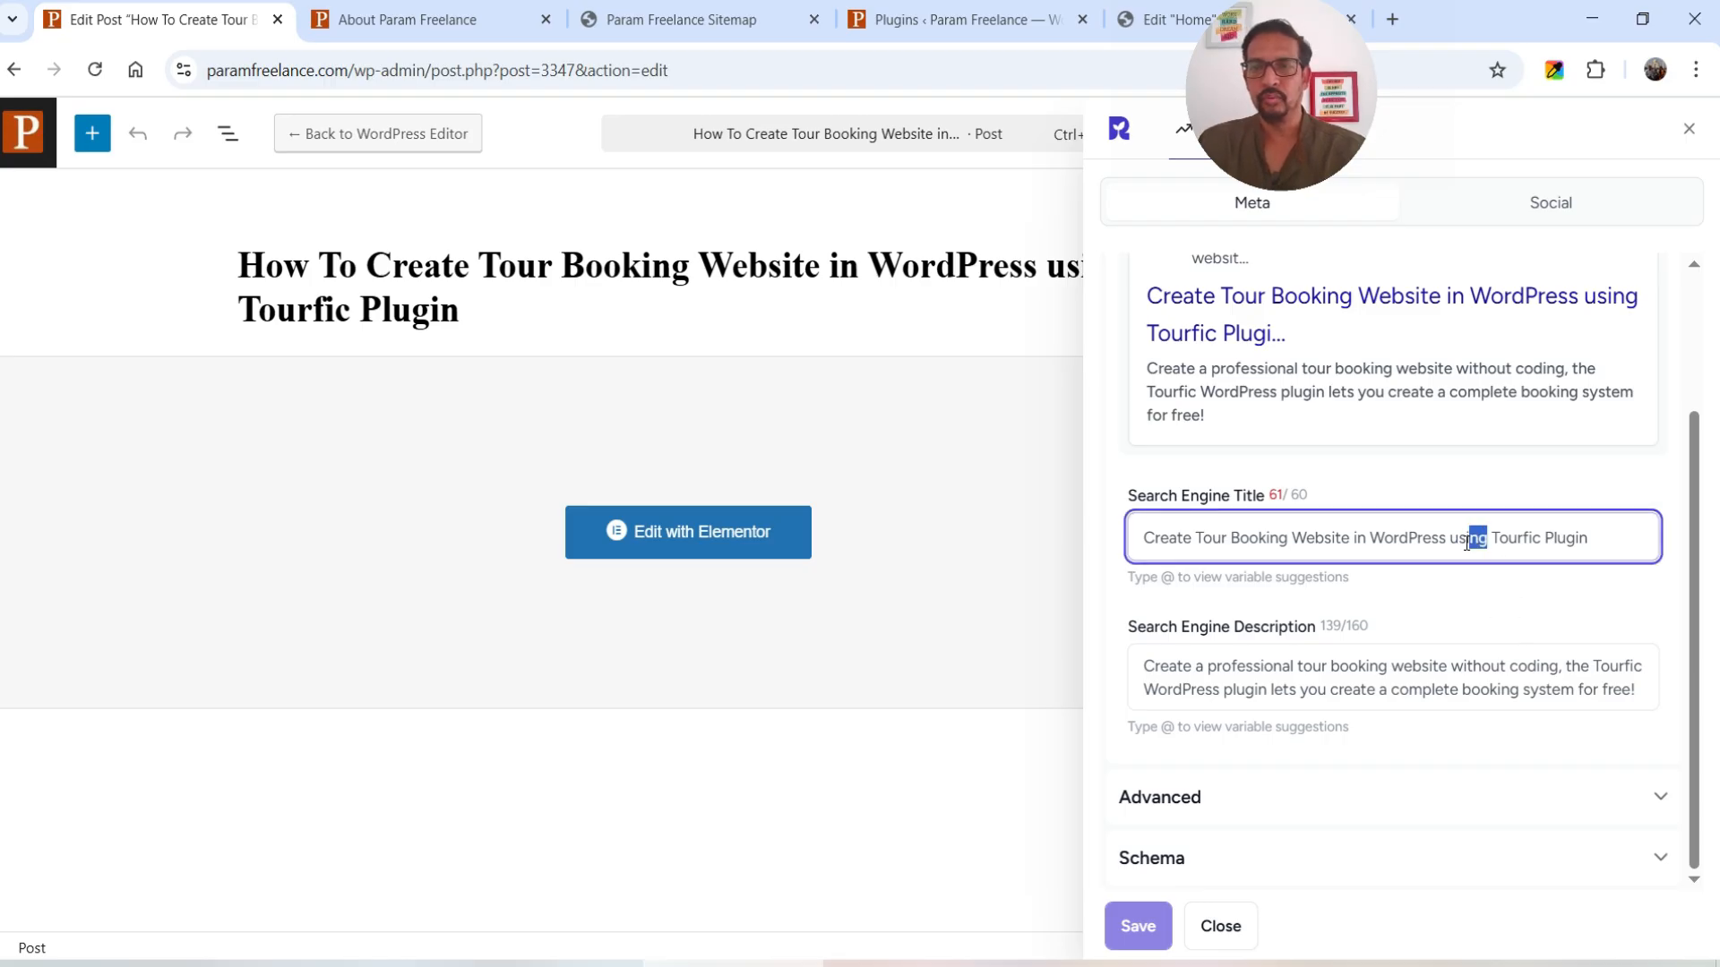
{"action": "type", "text": "with"}
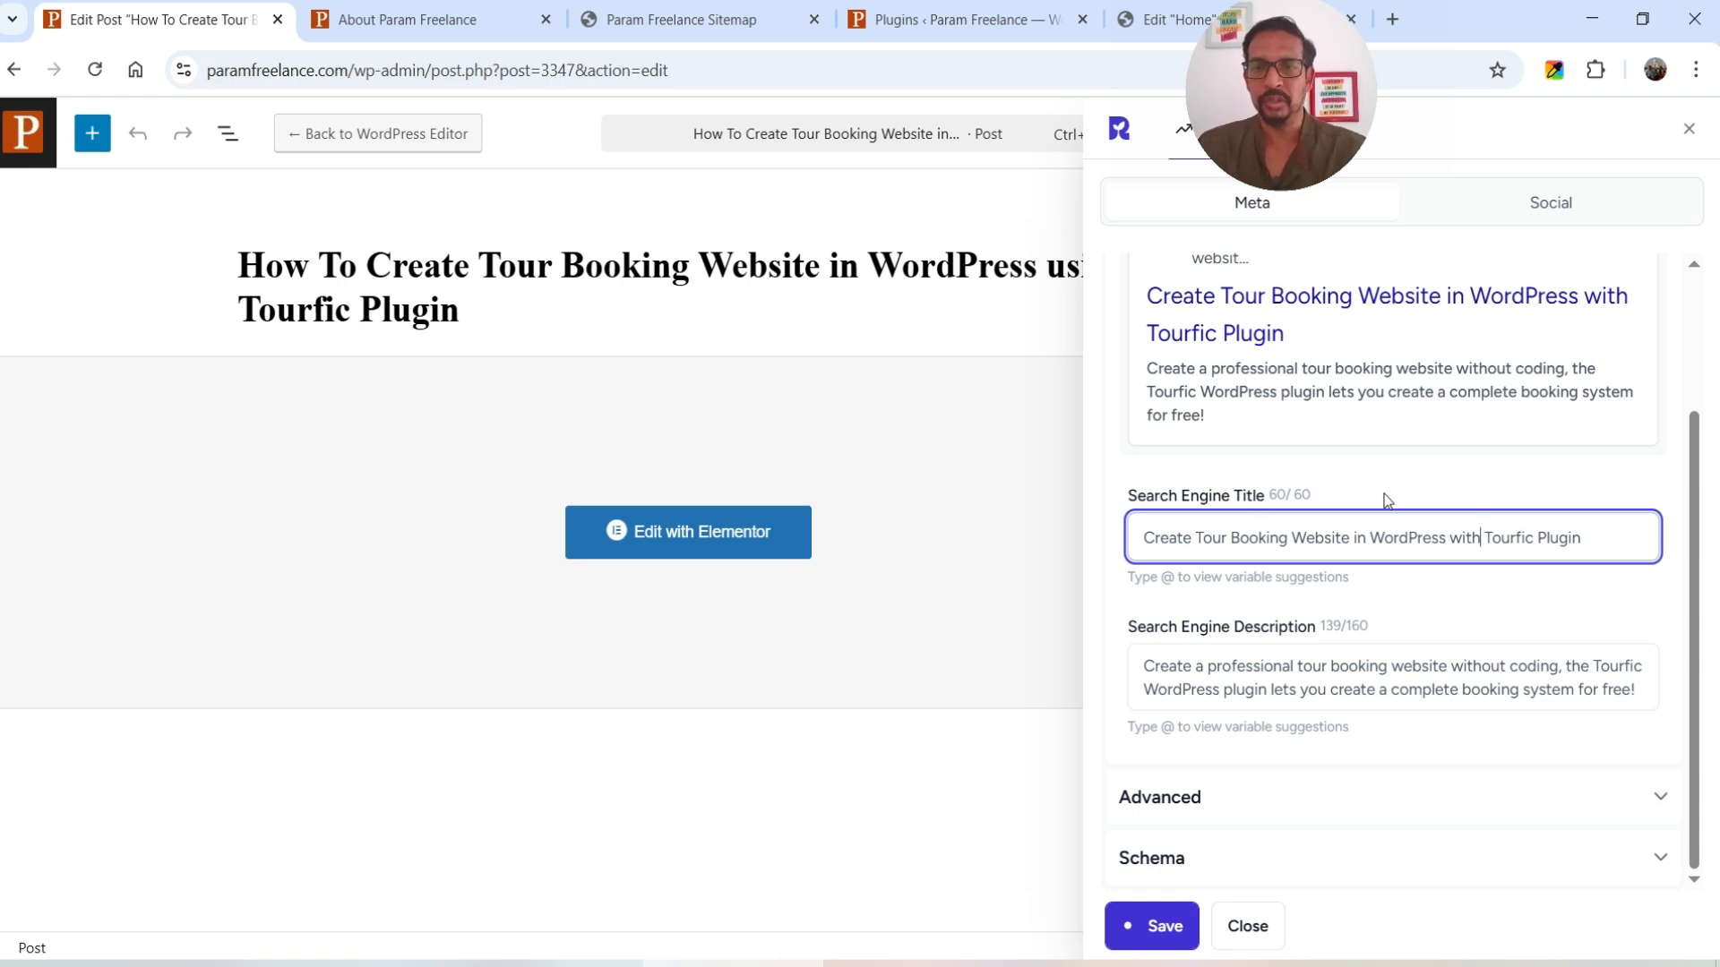
{"action": "left_click", "coordinate": [1240, 667]}
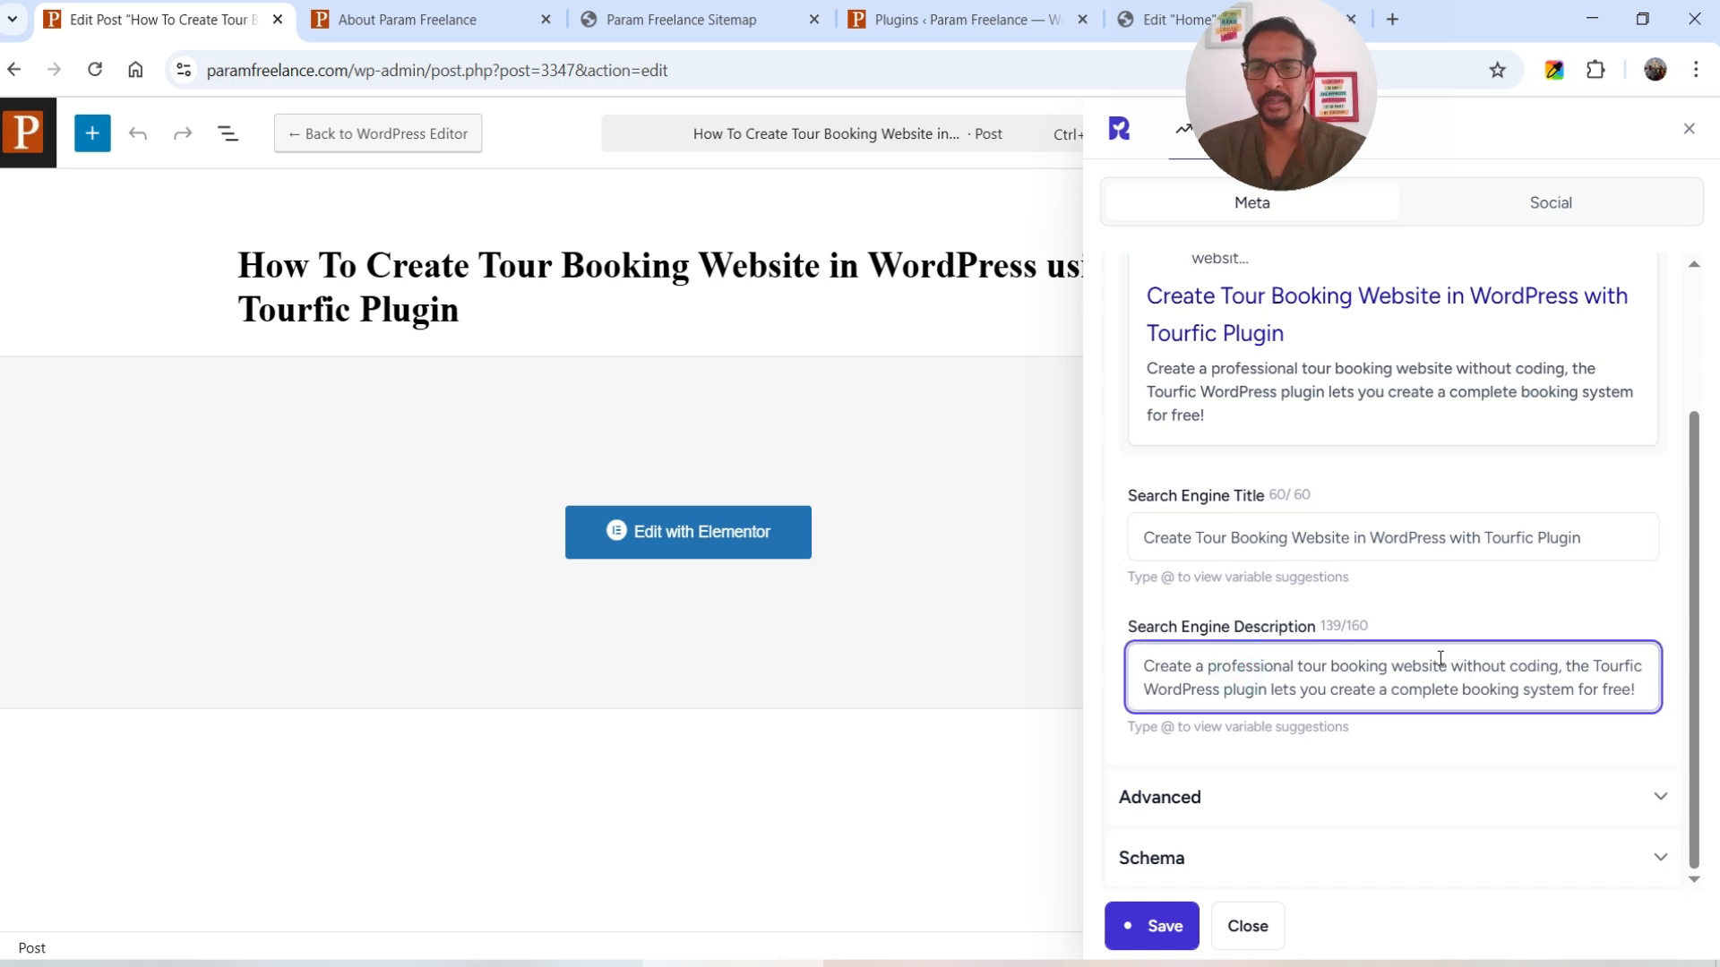
{"action": "left_click", "coordinate": [1160, 929]}
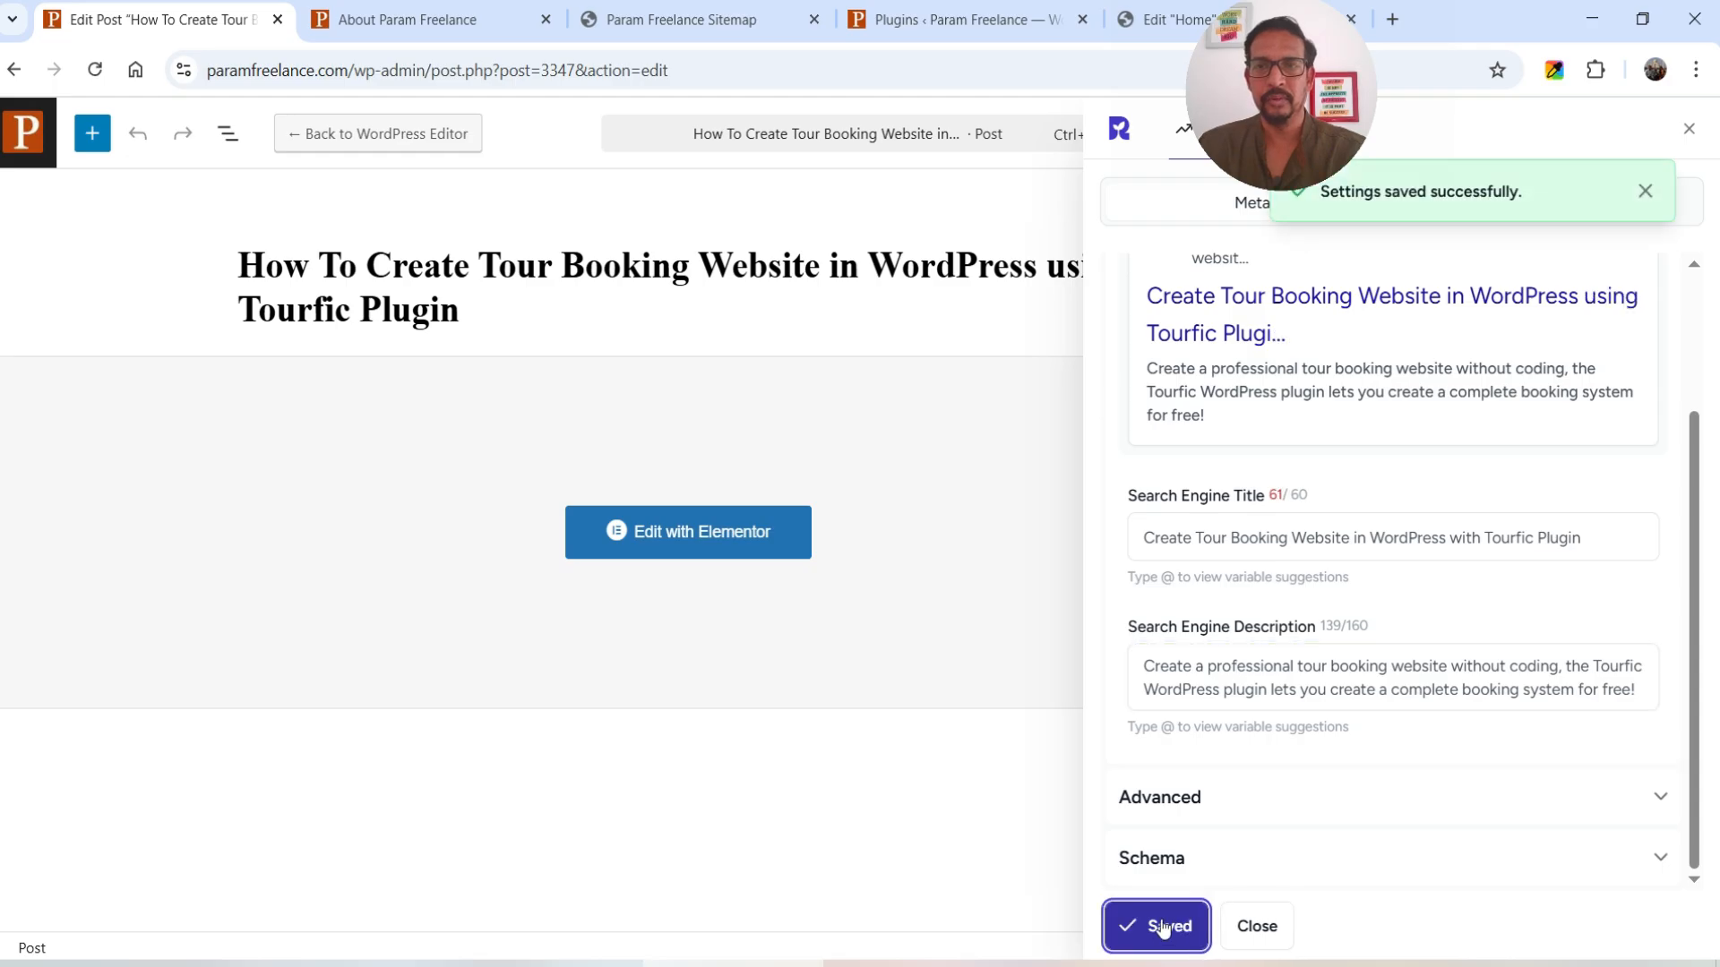
{"action": "left_click", "coordinate": [1690, 128]}
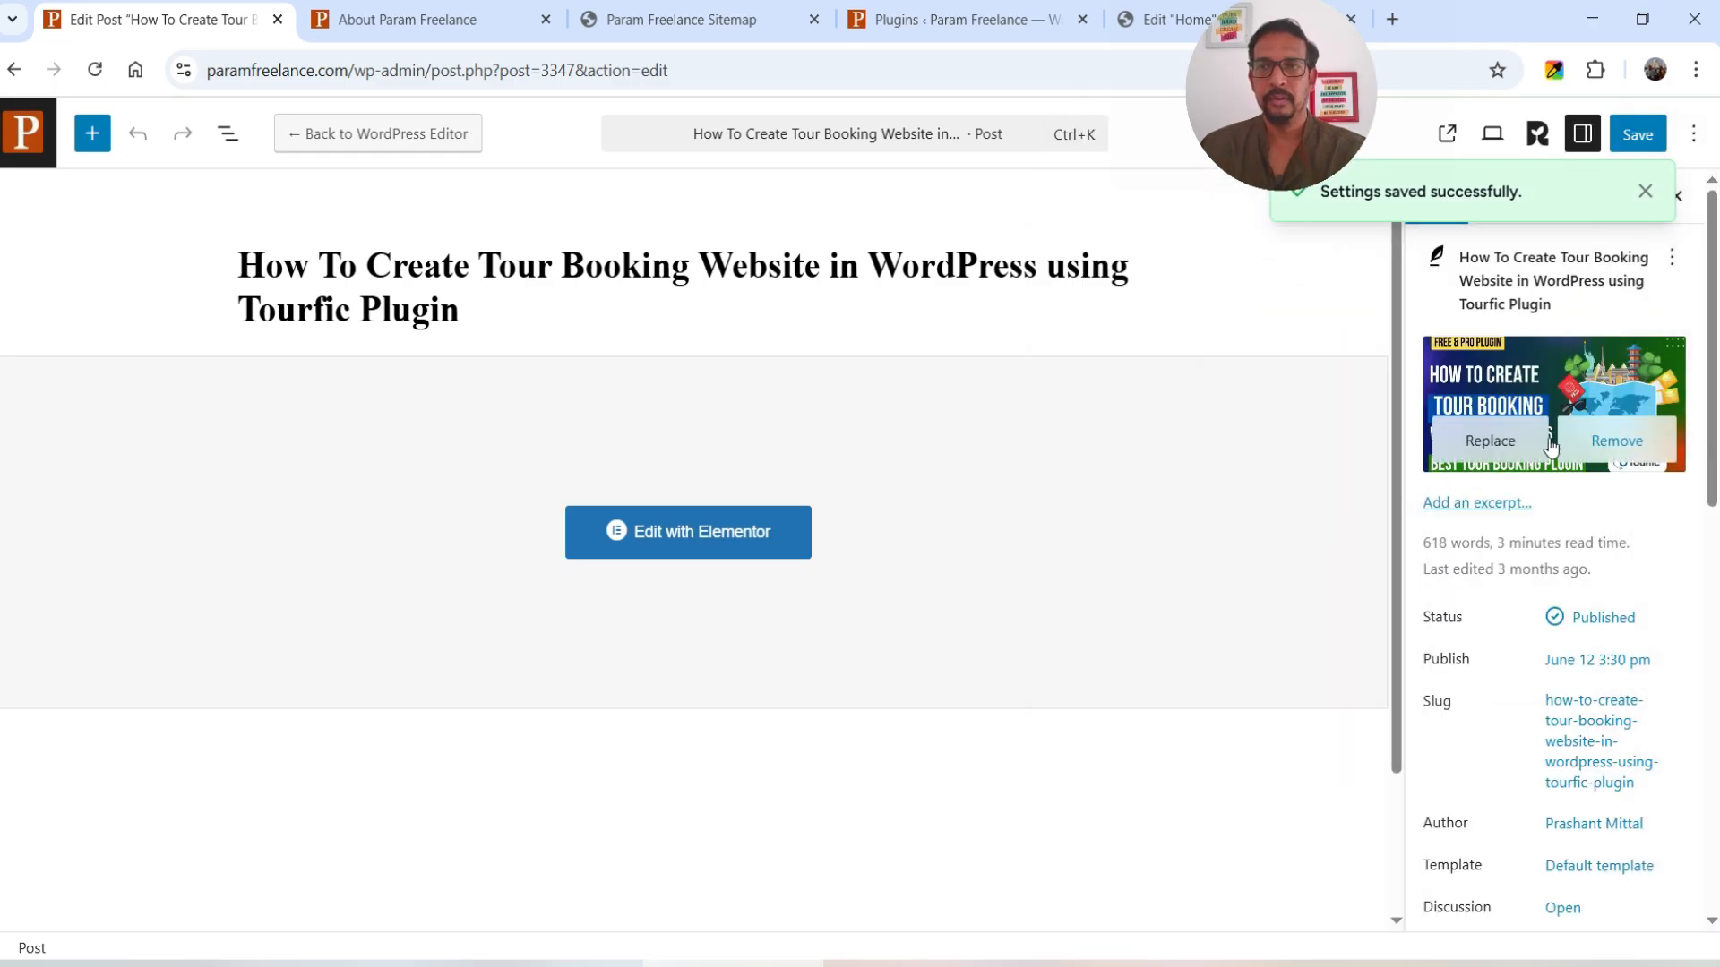
{"action": "left_click", "coordinate": [1628, 144]}
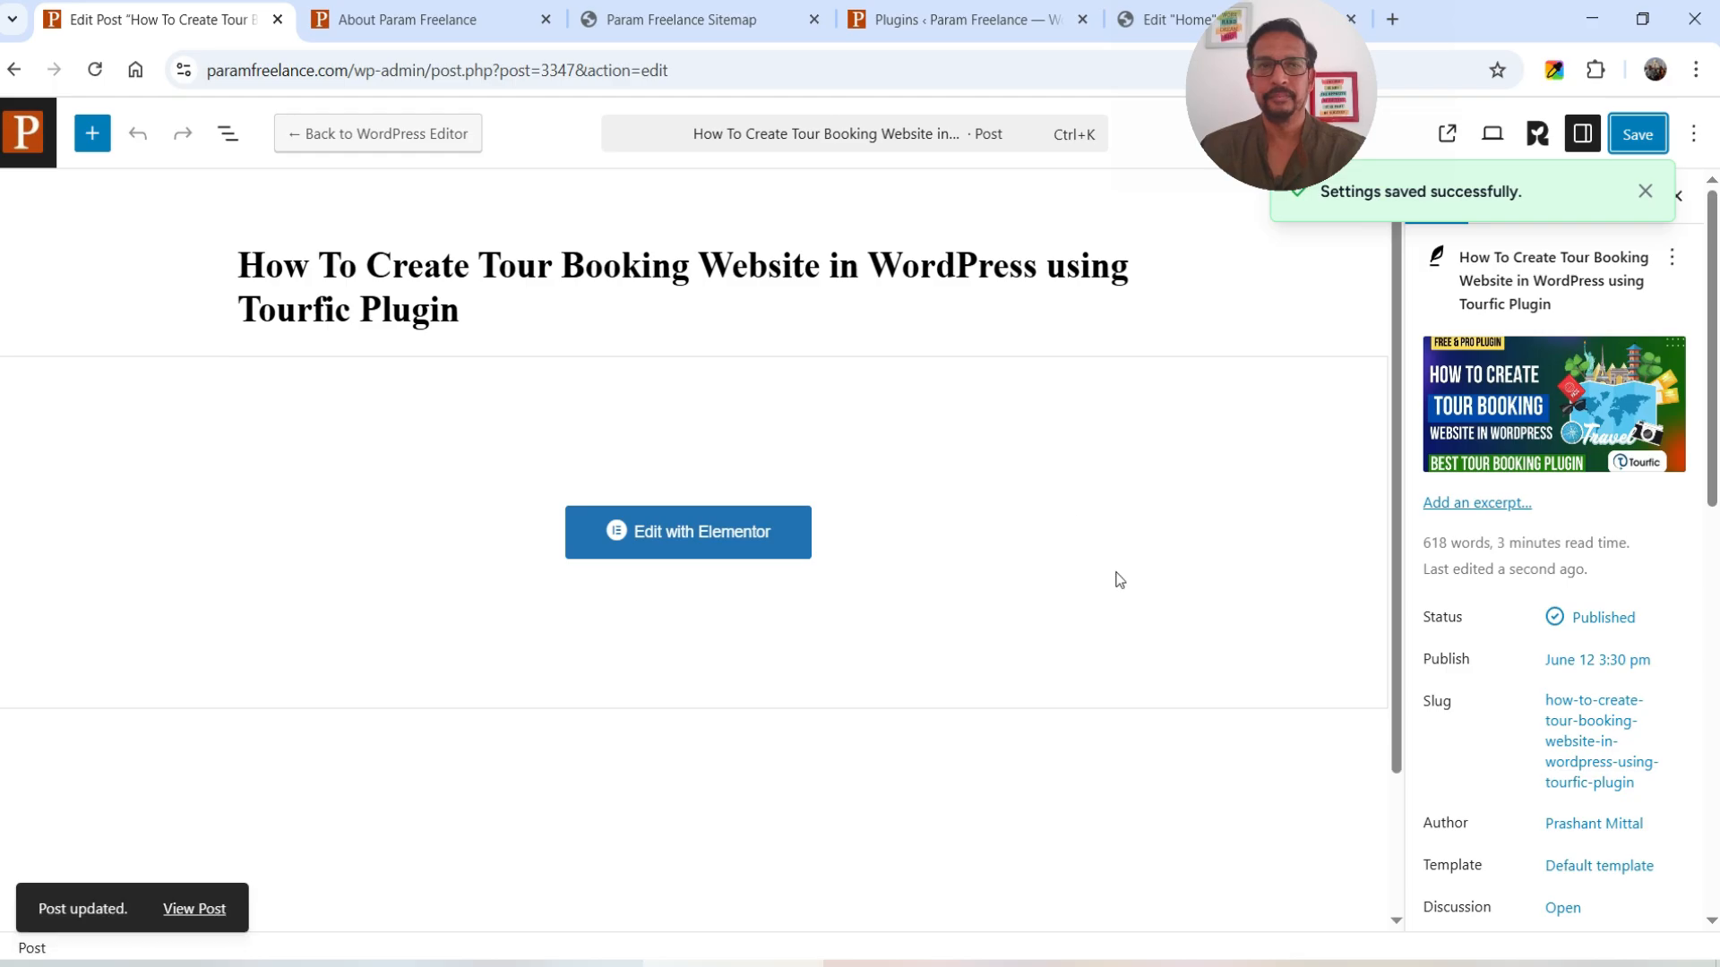
{"action": "left_click", "coordinate": [29, 143]}
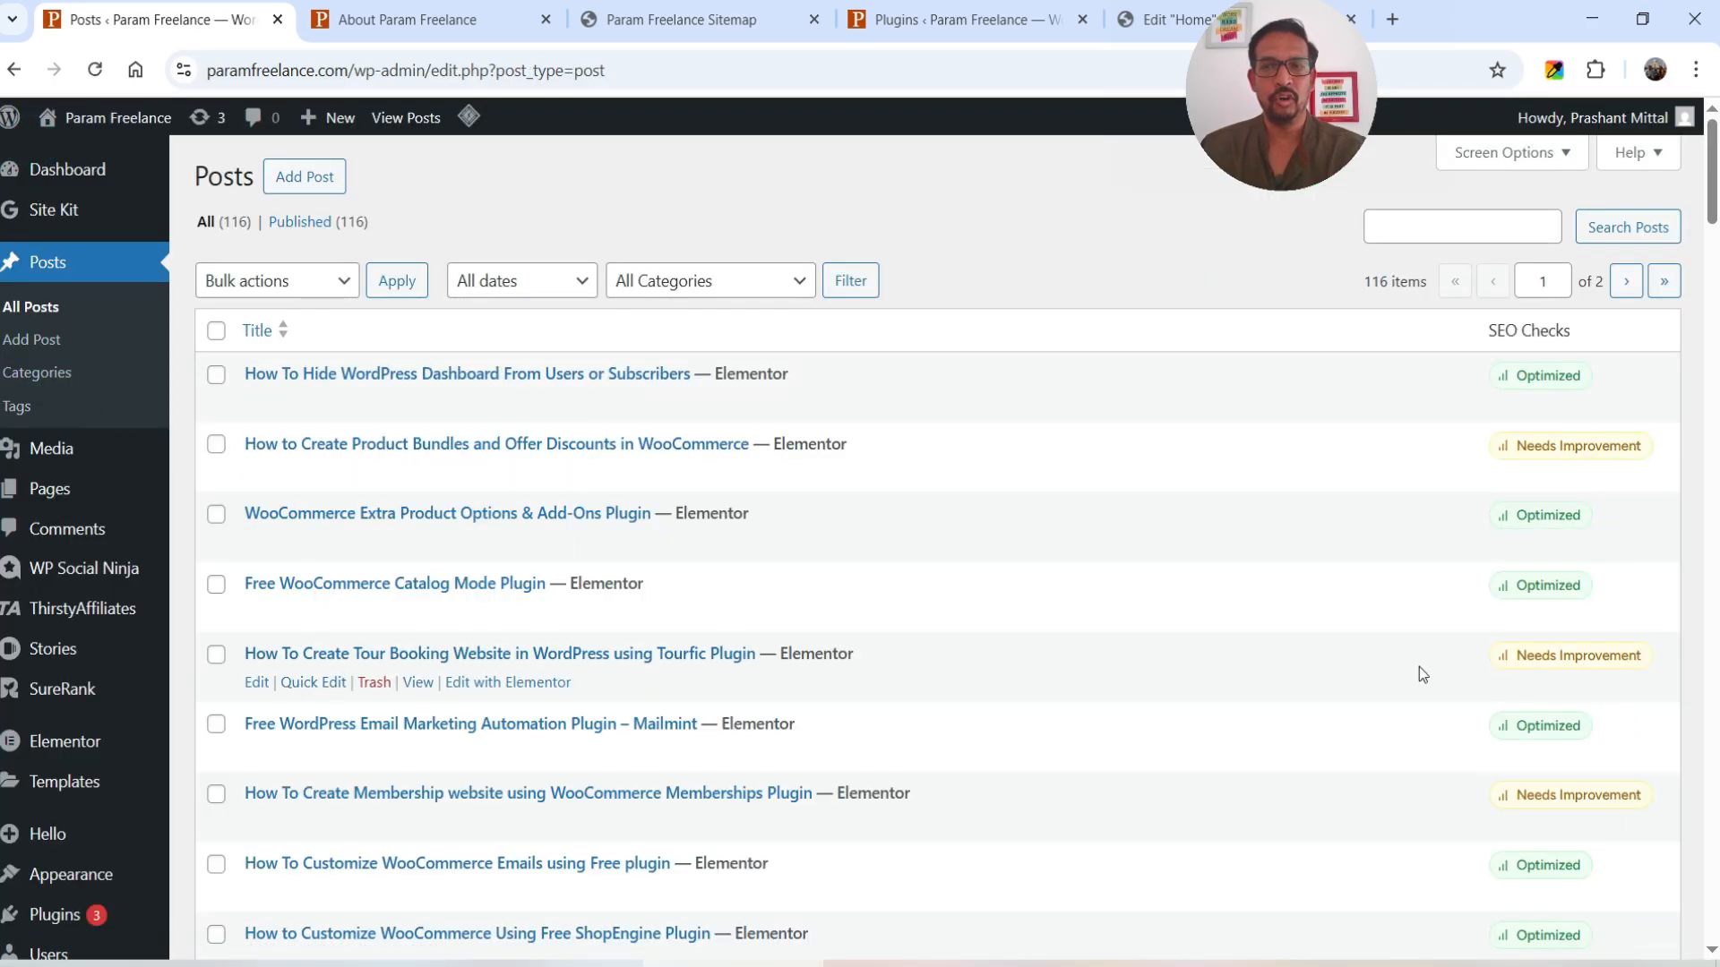
{"action": "left_click", "coordinate": [1595, 666]}
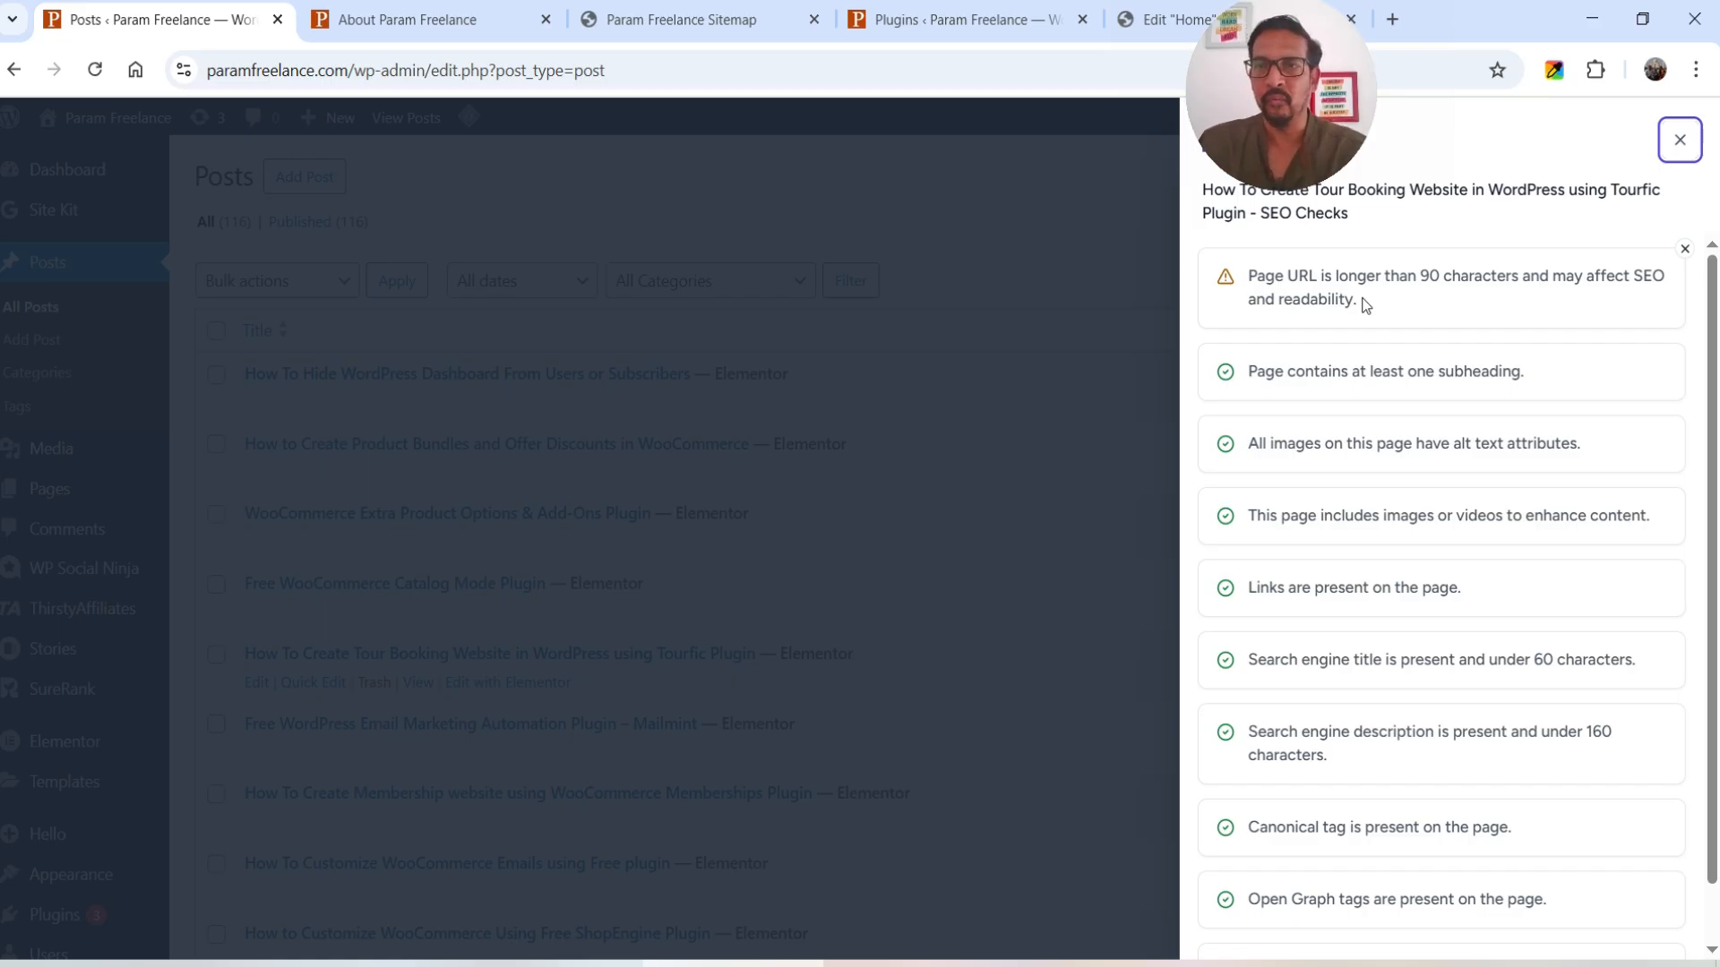
{"action": "left_click", "coordinate": [1680, 143]}
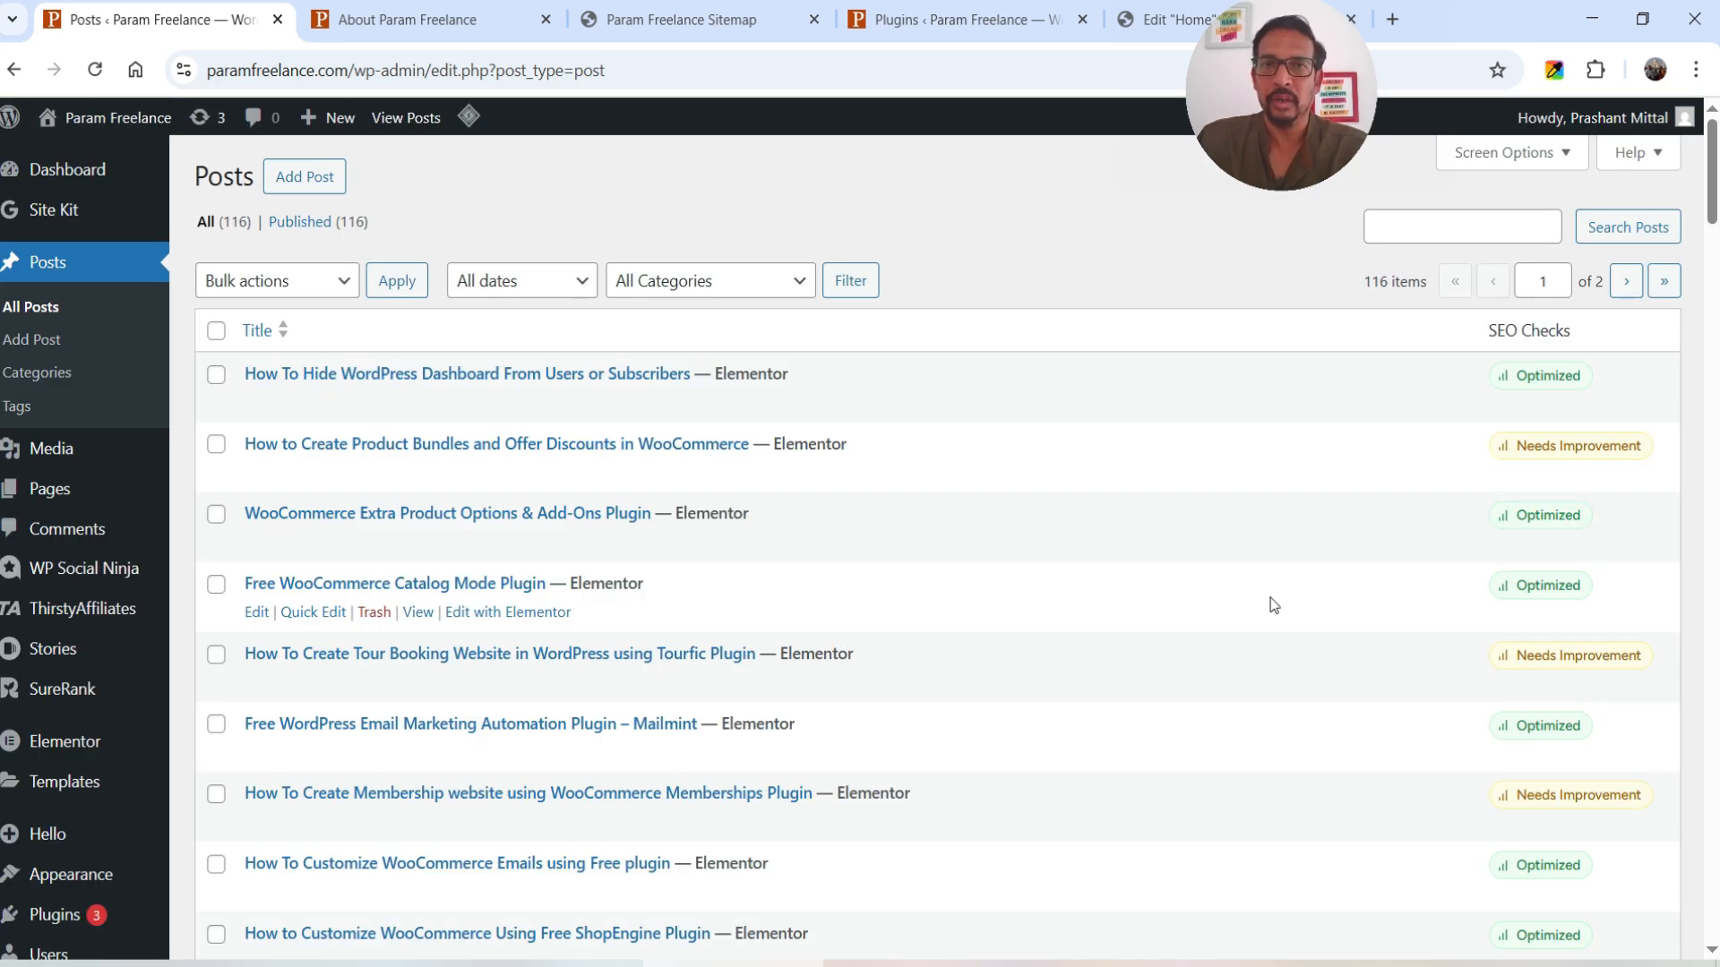
{"action": "left_click", "coordinate": [1588, 465]}
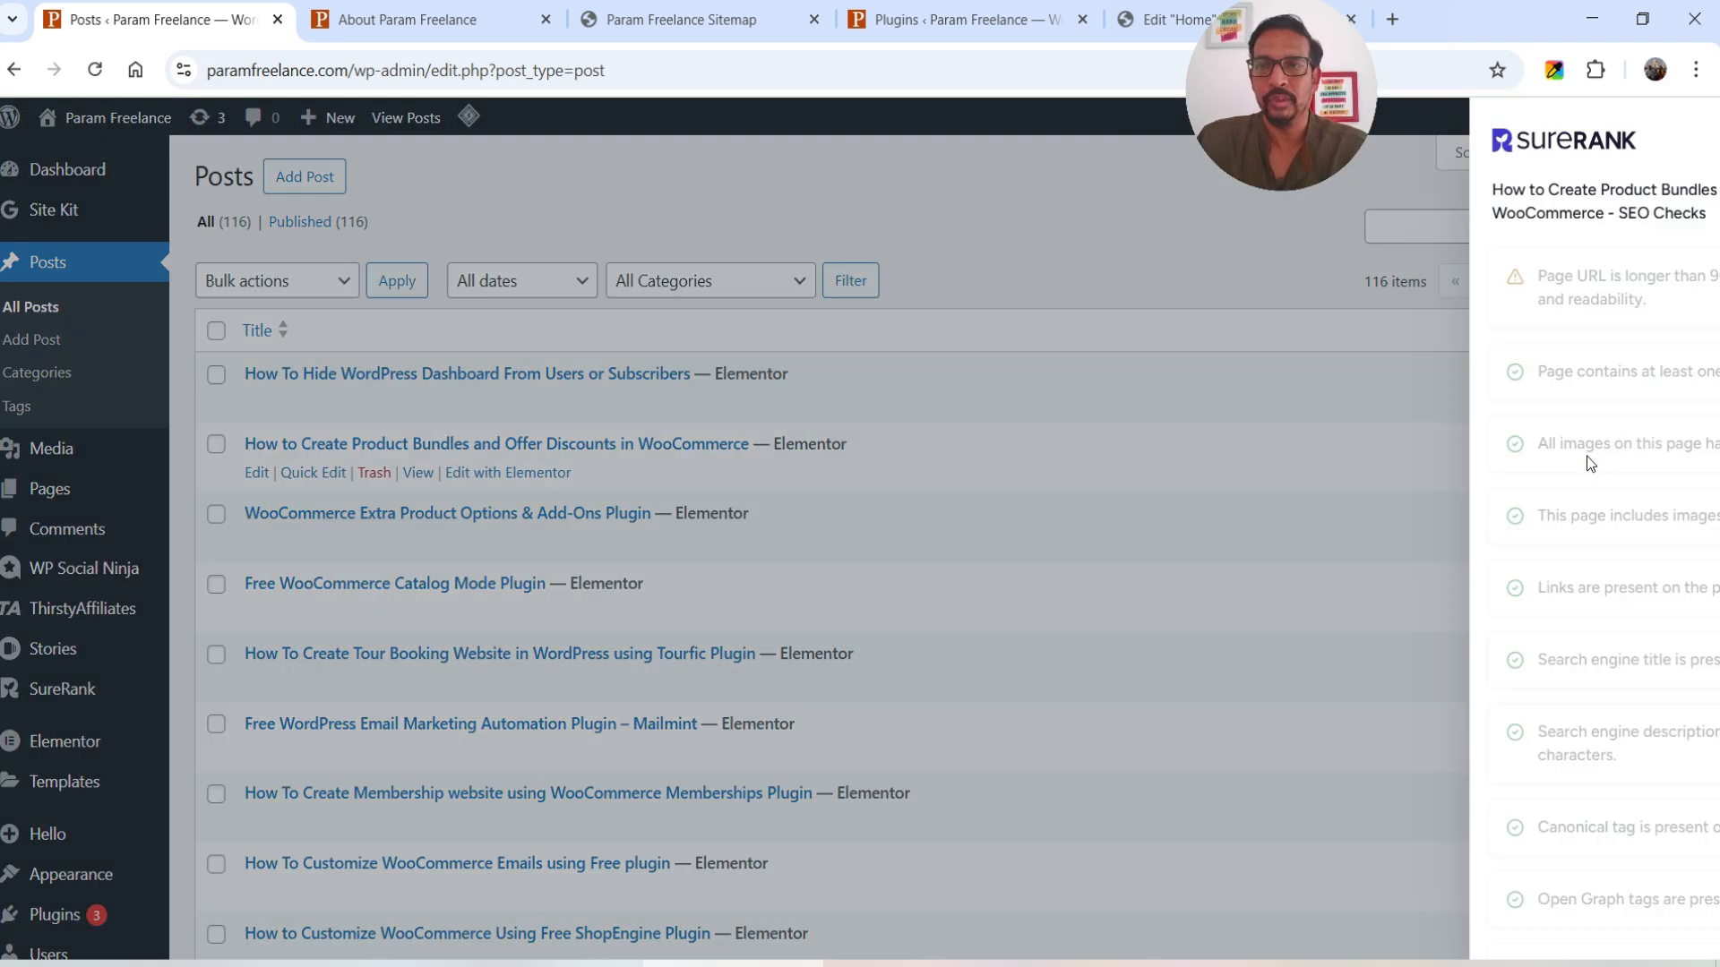
{"action": "left_click", "coordinate": [1680, 143]}
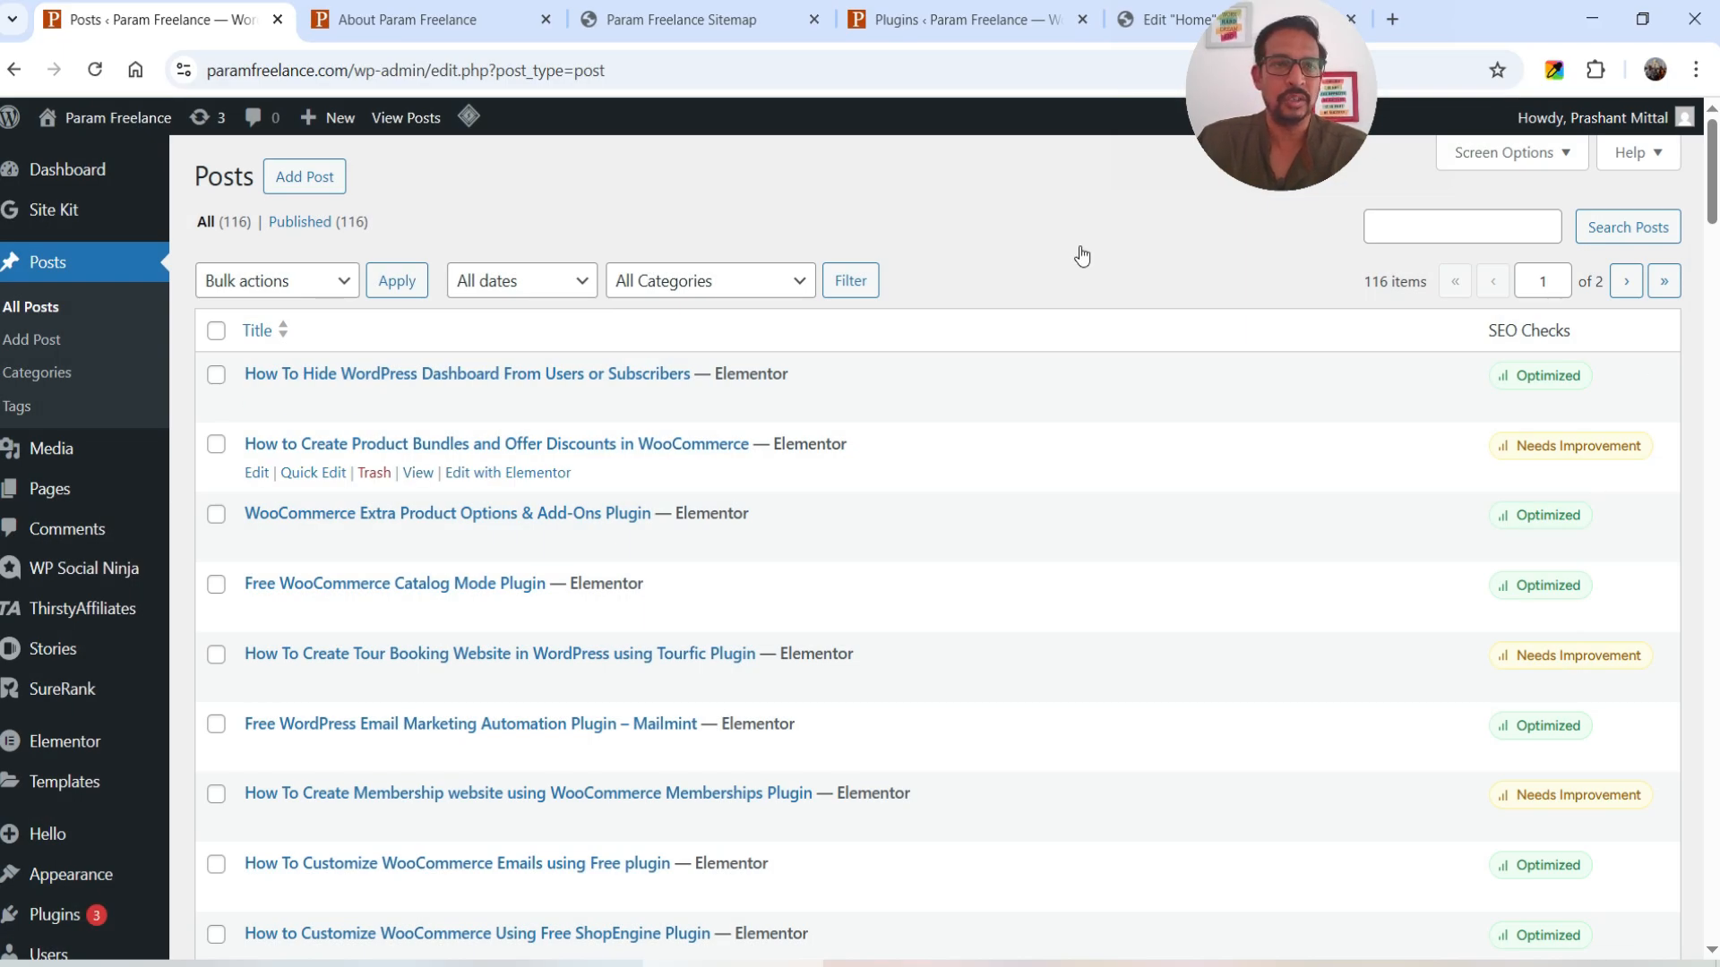
- Show the SureRank Site SEO Analysis, now with one warning for homepage images missing alt text
{"action": "left_click", "coordinate": [70, 697]}
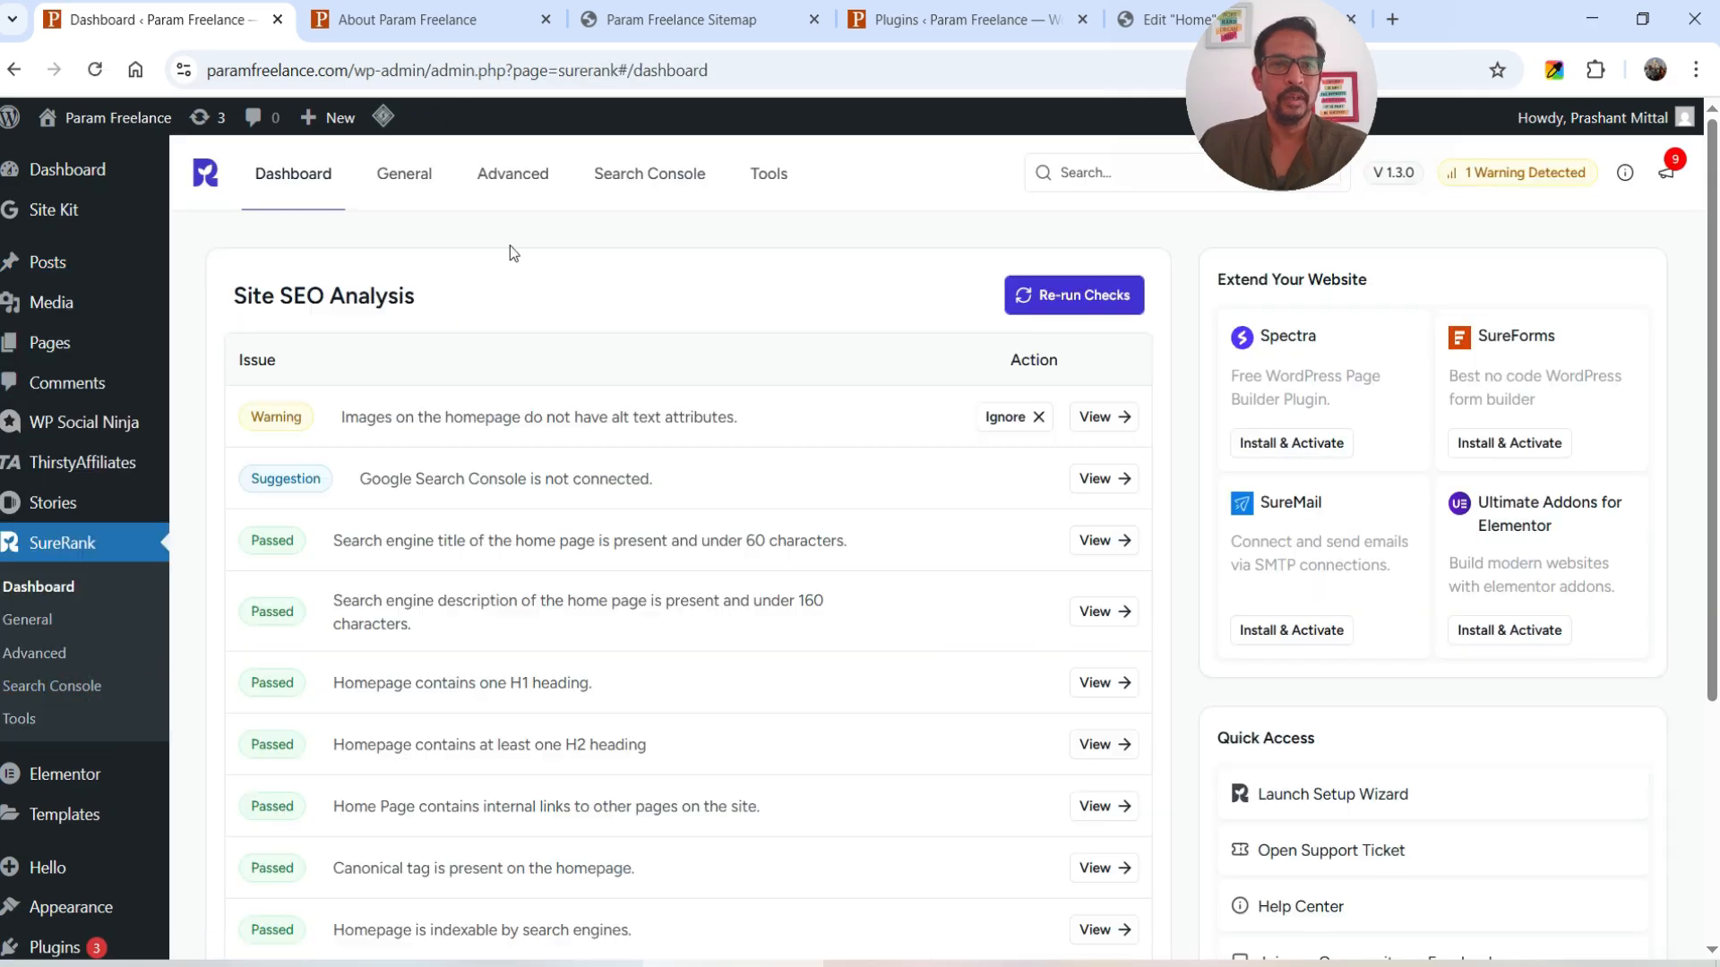